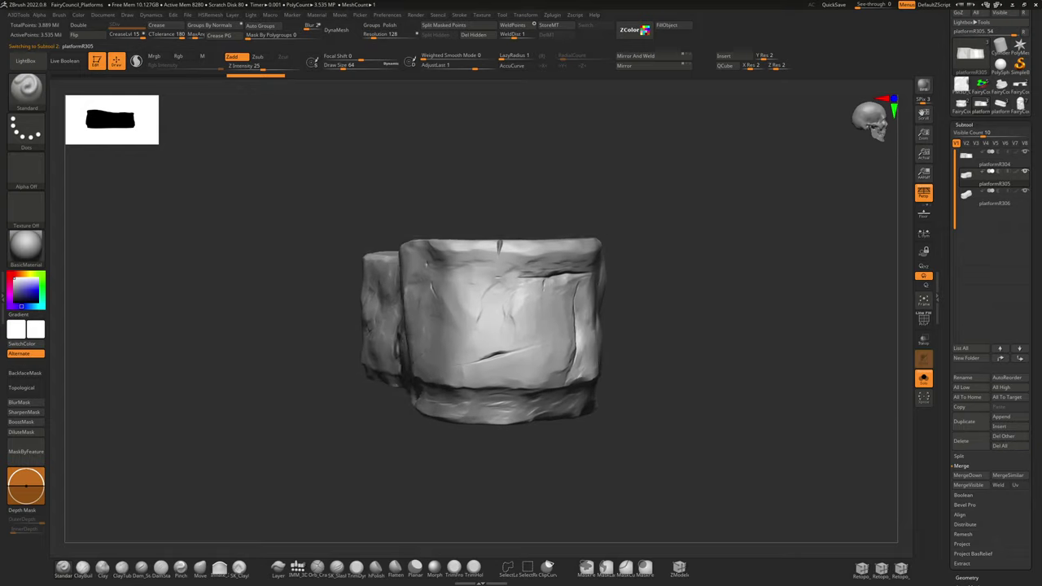
- Open the platform05r3 model and examine the low-poly rock platform from several sides
click(1000, 104)
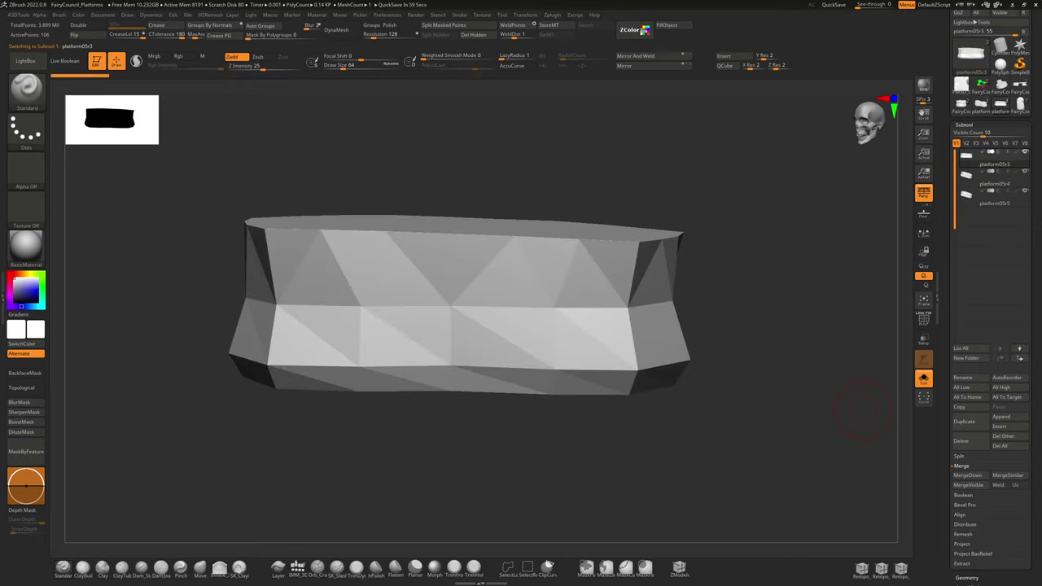
drag(619, 444, 419, 444)
drag(520, 456, 183, 456)
drag(793, 460, 875, 461)
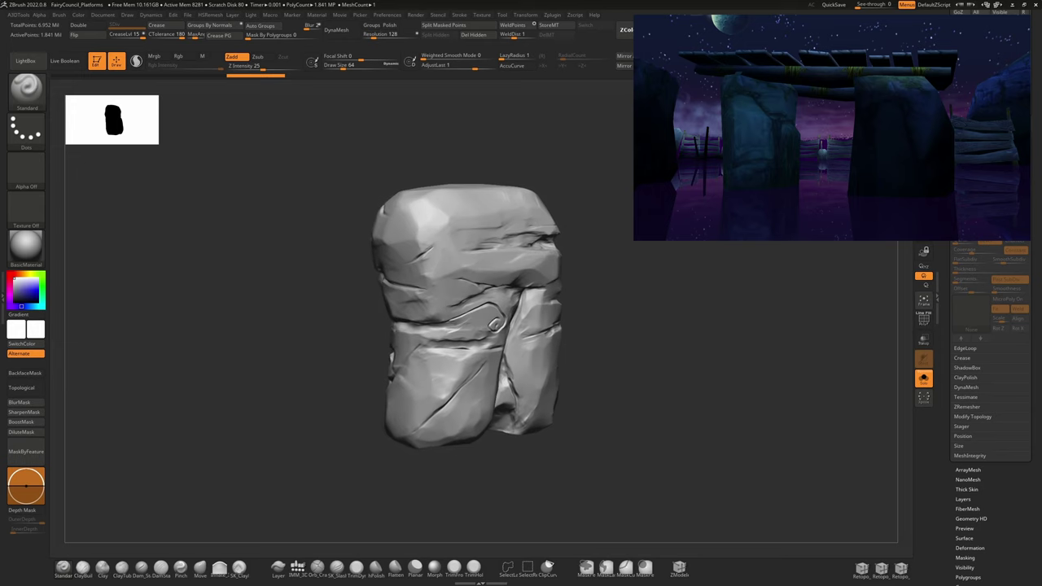
key(Down)
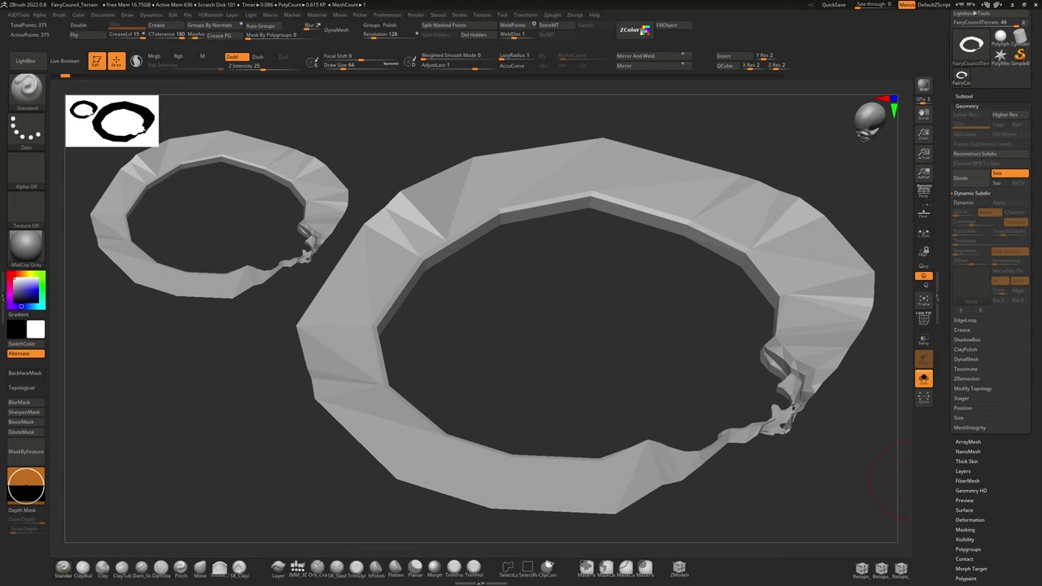
key(ctrl+shift)
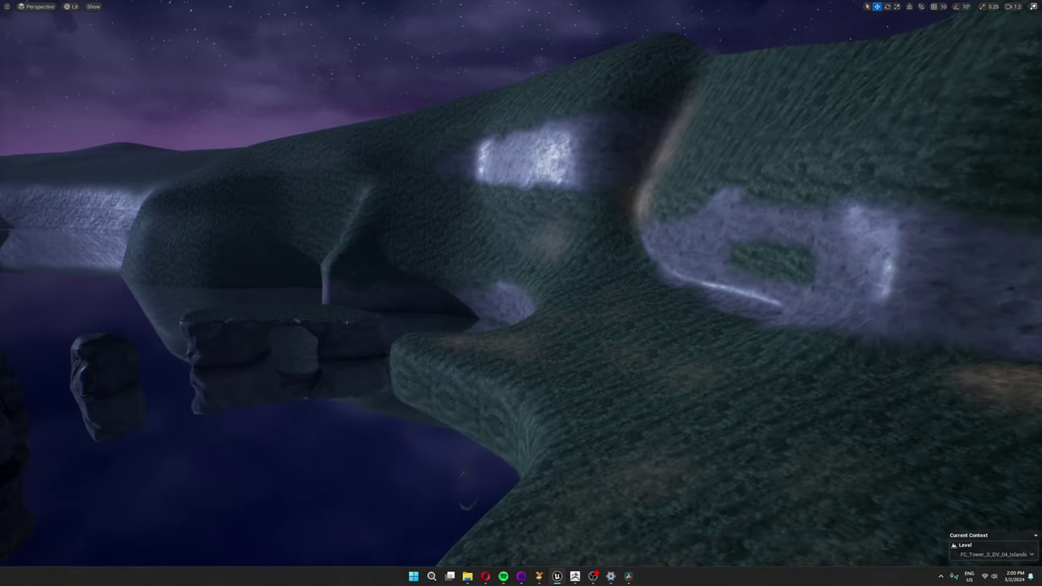
- Move the small standing rock from the water onto the hillside path, and shift it back toward the rock platform
click(101, 366)
drag(102, 374, 752, 275)
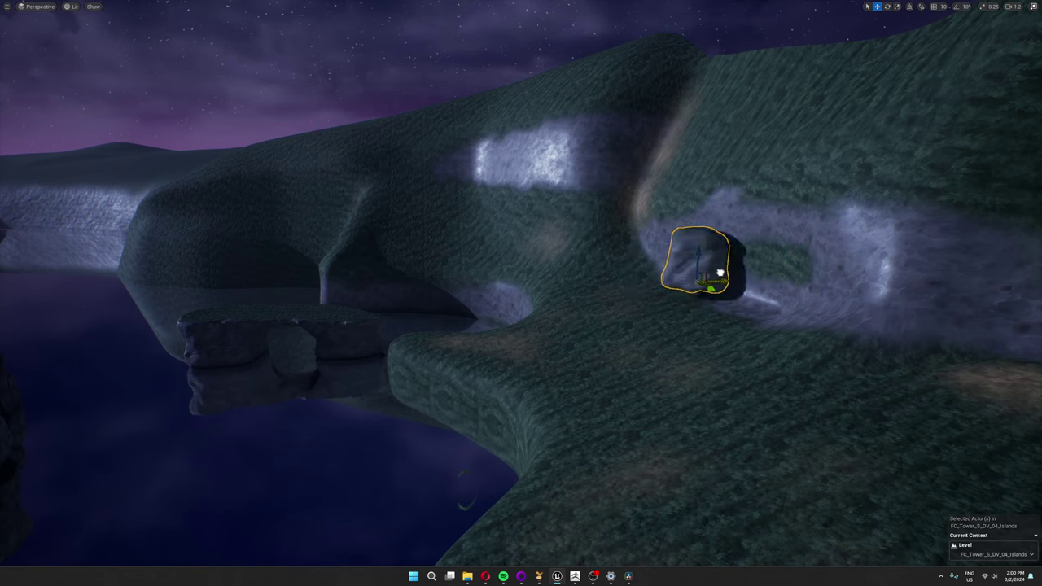
drag(684, 274, 314, 300)
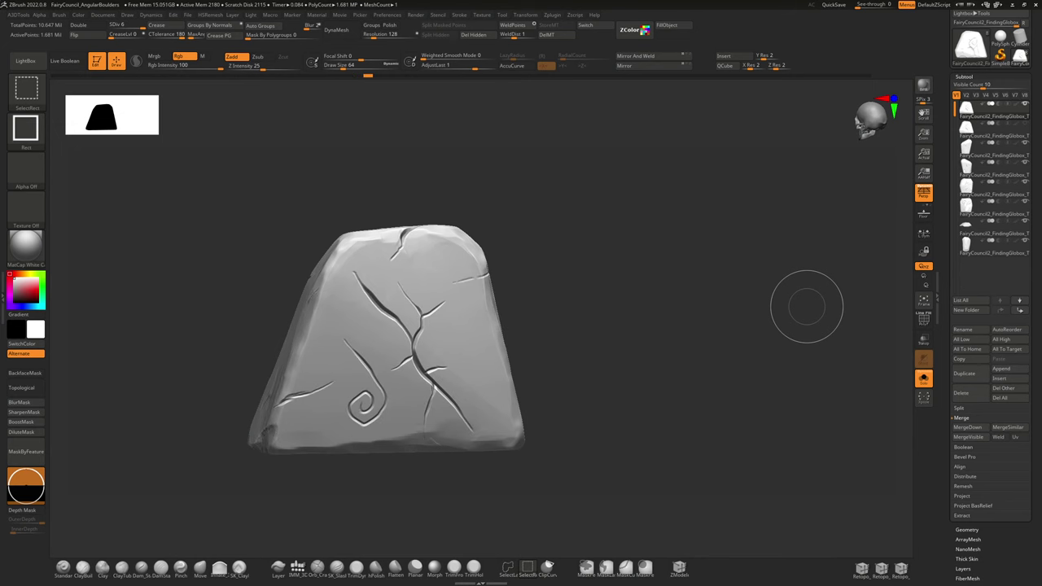
- Redo the sculpting history on the trapezoidal boulder to restore its chipped cracks, second spiral carving and surface detail
key(ctrl+shift+z)
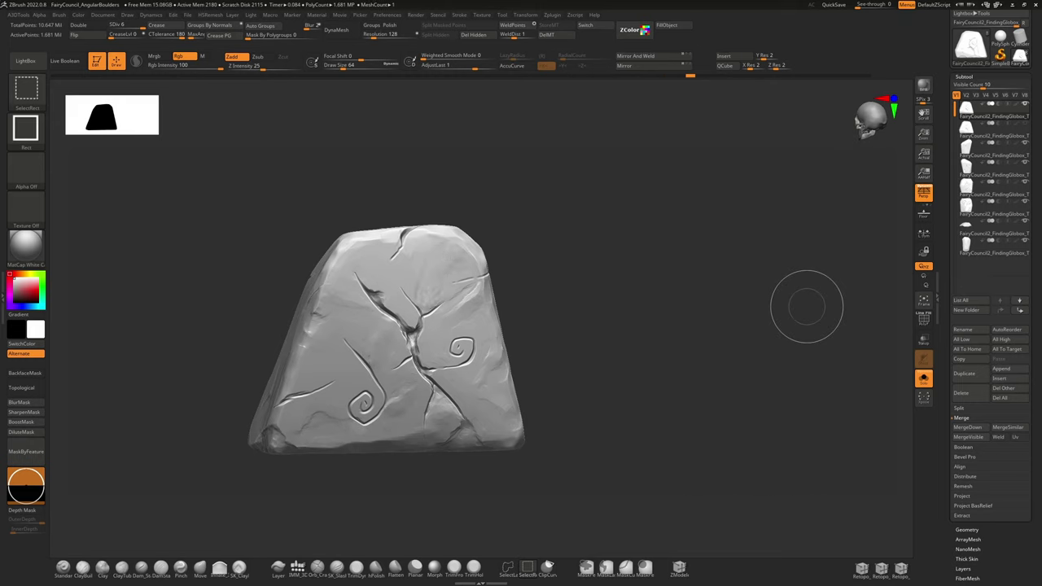
key(ctrl+shift+z)
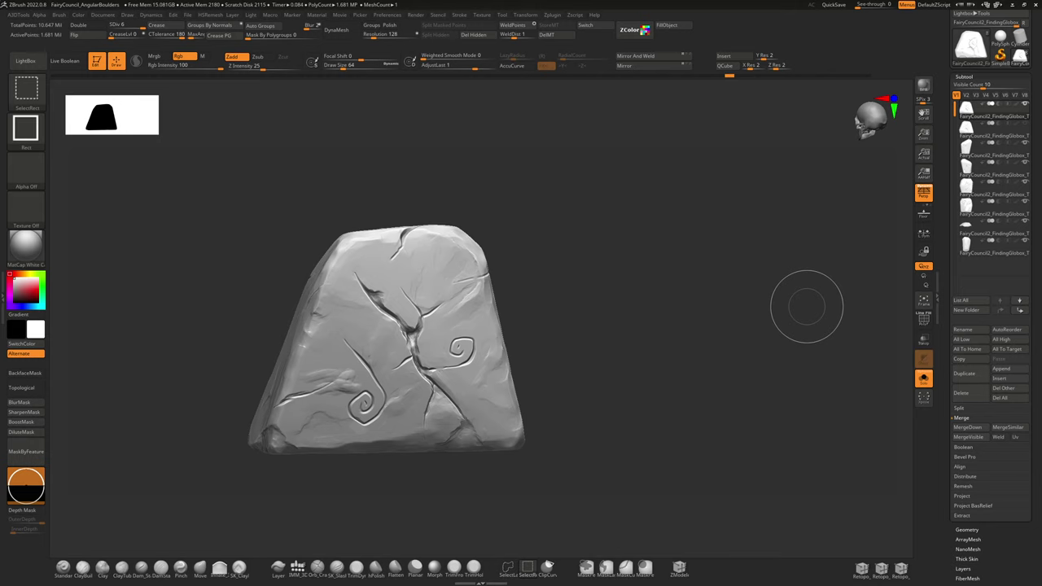
key(ctrl+shift+z)
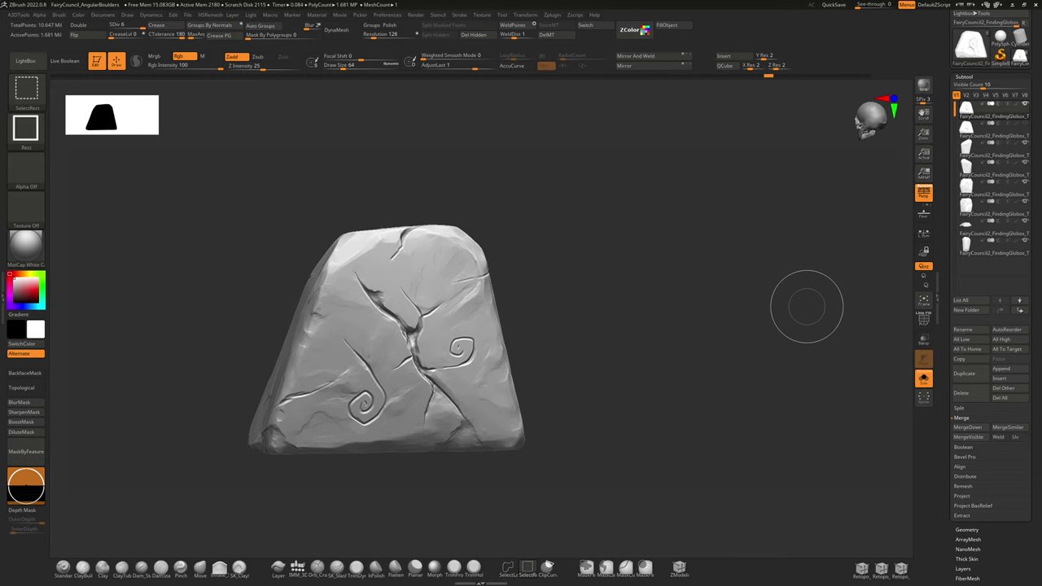
key(ctrl+shift+z)
key(ctrl+shift+z)
key(ctrl+shift+z)
key(ctrl+shift+z)
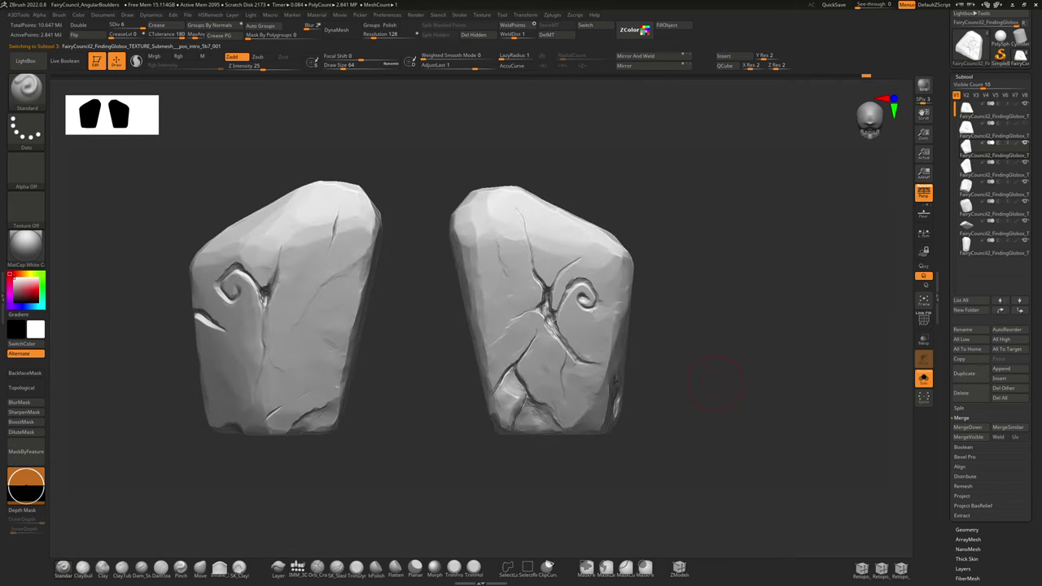
- Step through the remaining angular boulder subtools to view their carved spirals and cracks
key(Down)
key(Down)
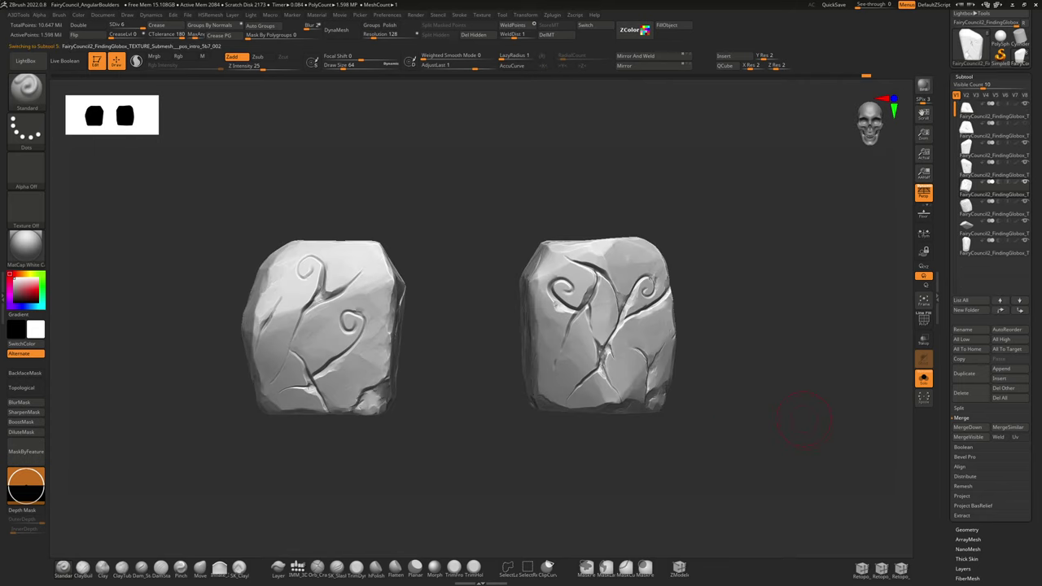
key(Down)
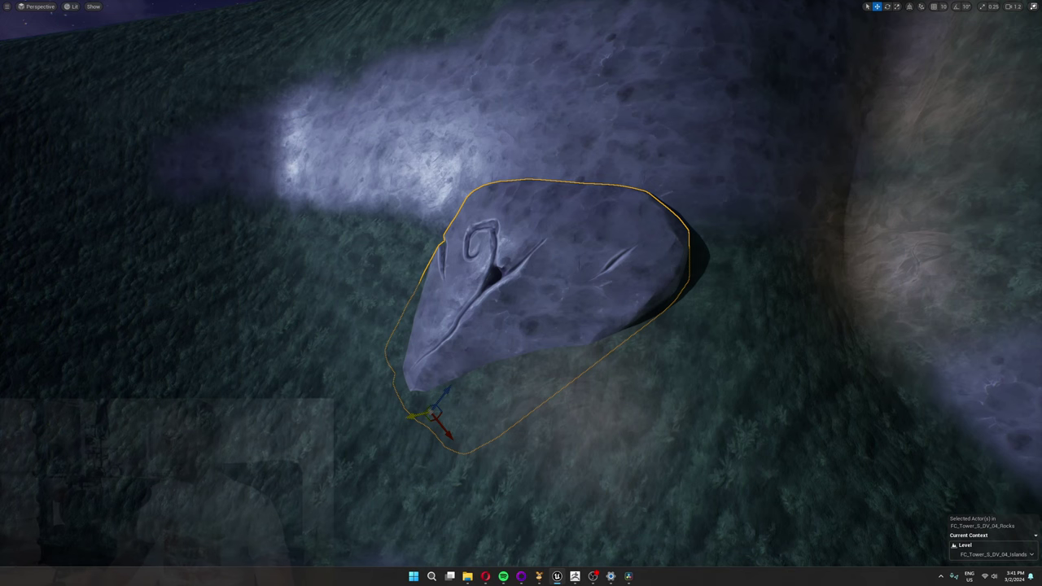
- Enable UseRVT in M_FCBoulders_RVT_Inst and slide the carved boulder across the grassy terrain to test the blending
mouse_move(415, 417)
mouse_down()
mouse_move(402, 423)
mouse_move(412, 417)
mouse_up()
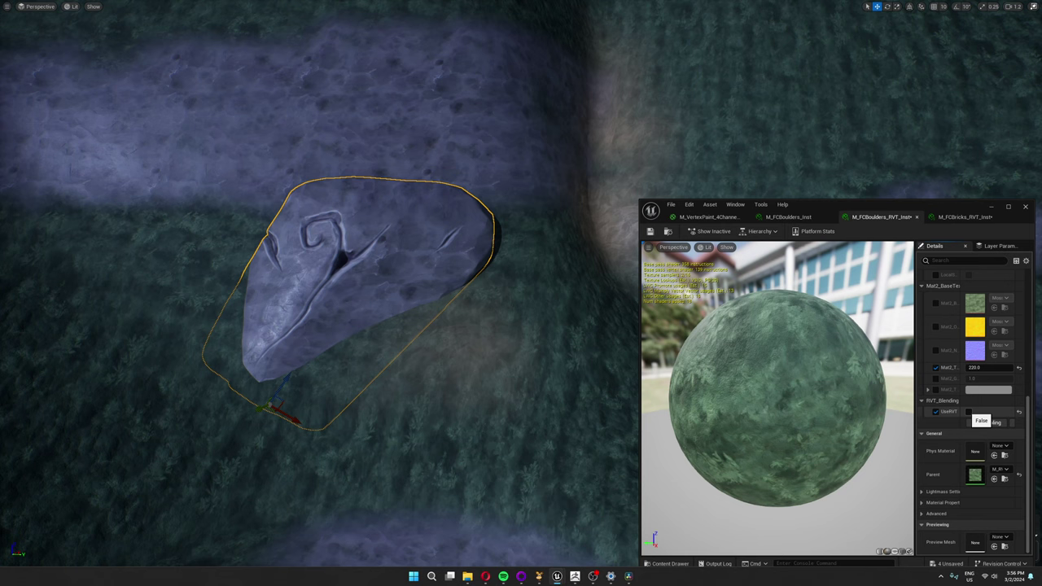
click(968, 412)
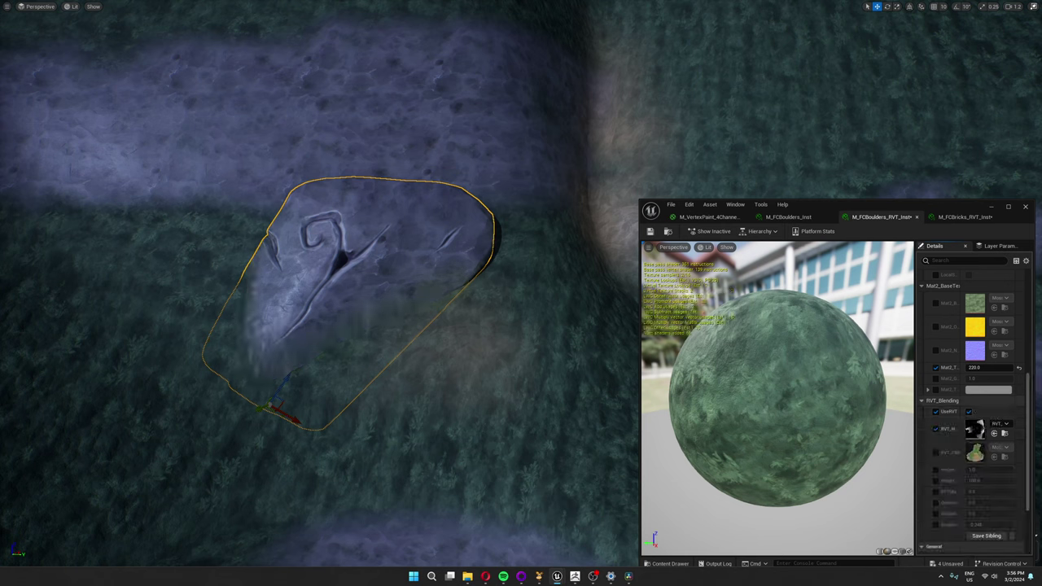
drag(272, 404, 217, 475)
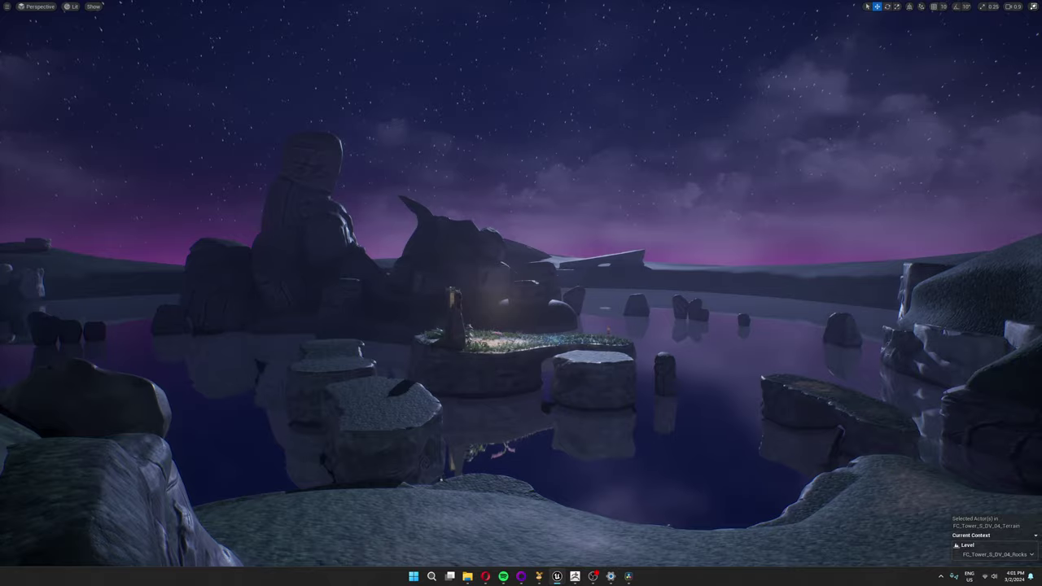
- Examine the lake level from several viewpoints, covering the rock islands, the cliffs and the boulders on the hillside
right_drag(521, 293, 439, 242)
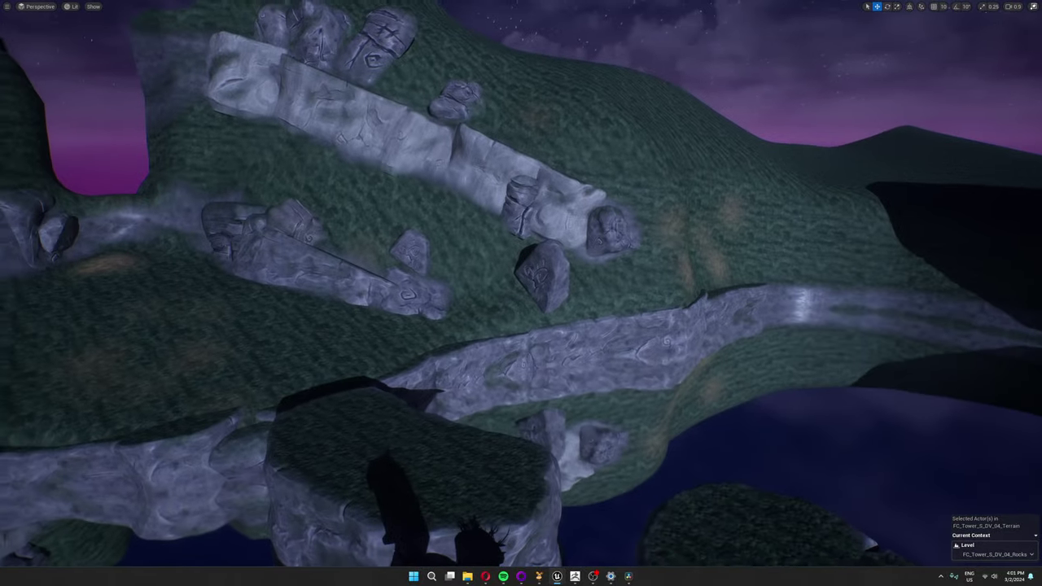
right_drag(521, 293, 411, 275)
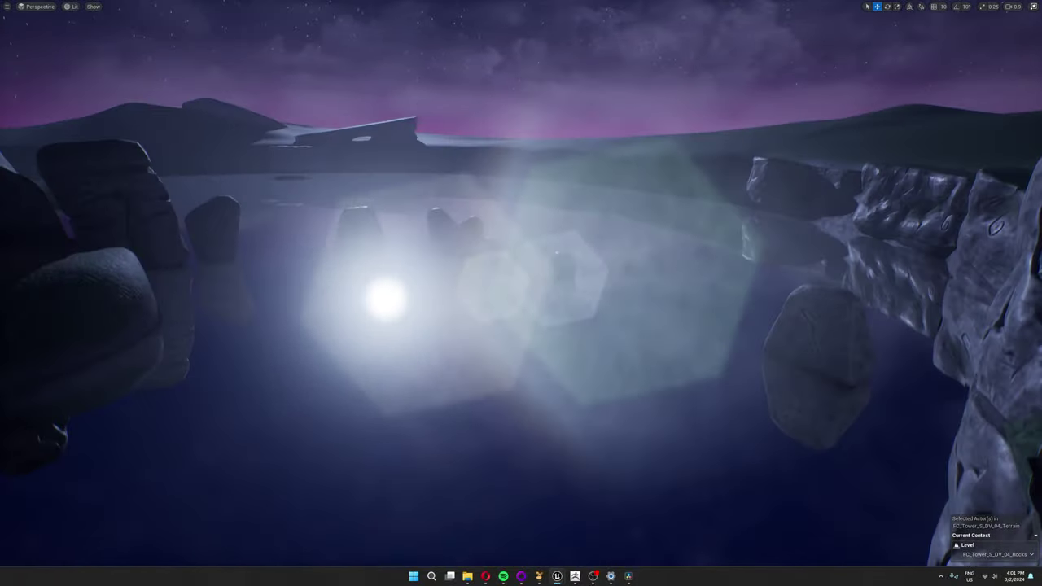
mouse_move(352, 171)
right_down()
mouse_move(391, 171)
mouse_move(342, 173)
right_up()
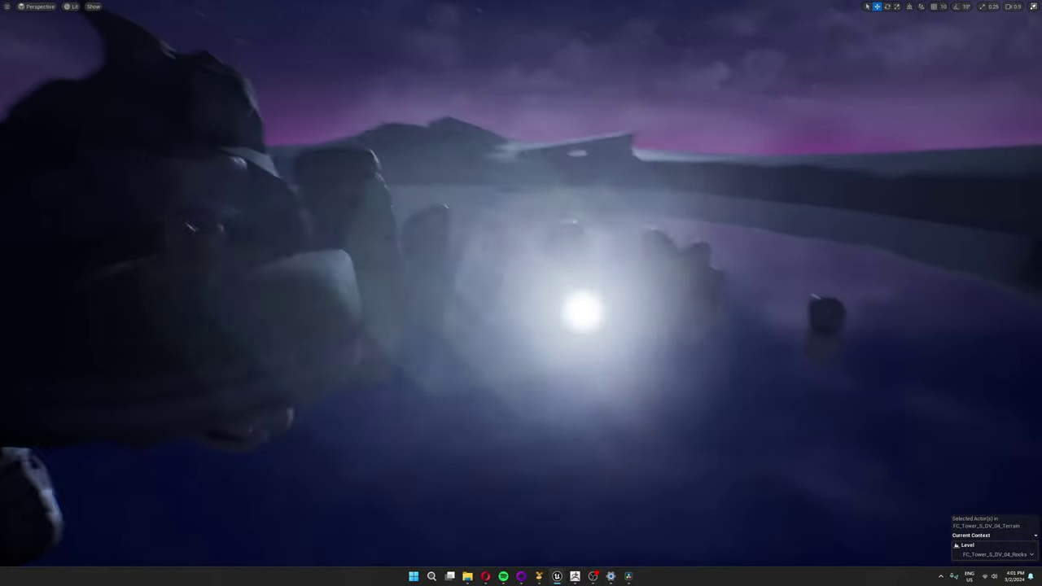
right_drag(521, 293, 464, 254)
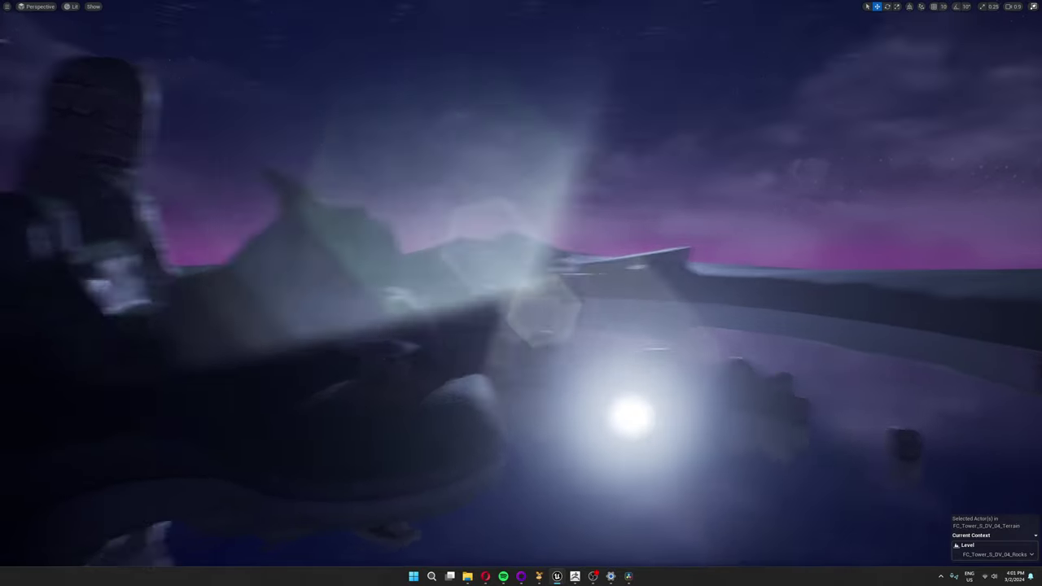
right_drag(366, 163, 352, 168)
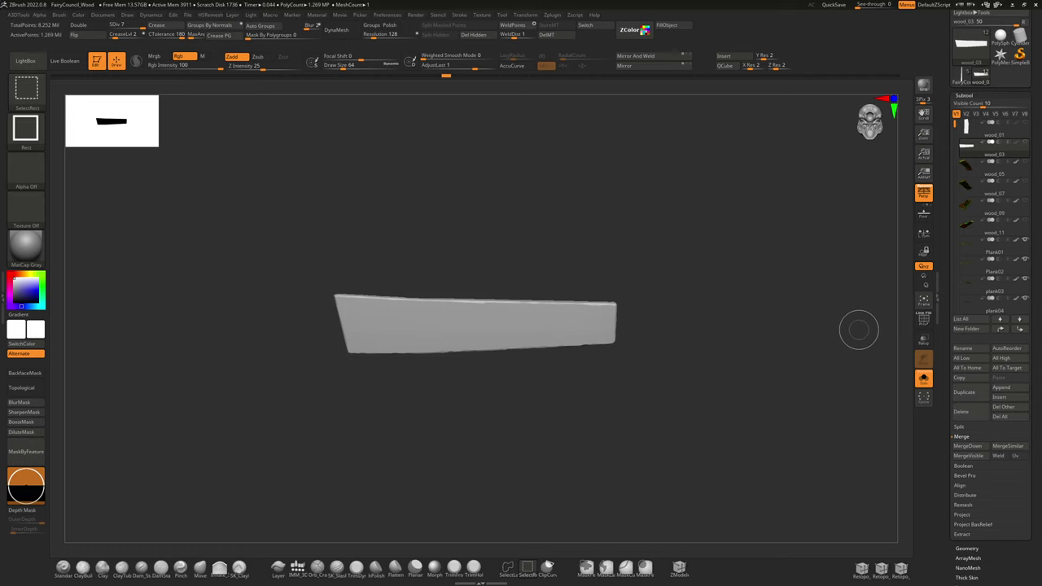
- Redo the sculpting history on the wood_03 plank
key(ctrl+shift+z)
key(ctrl+shift+z)
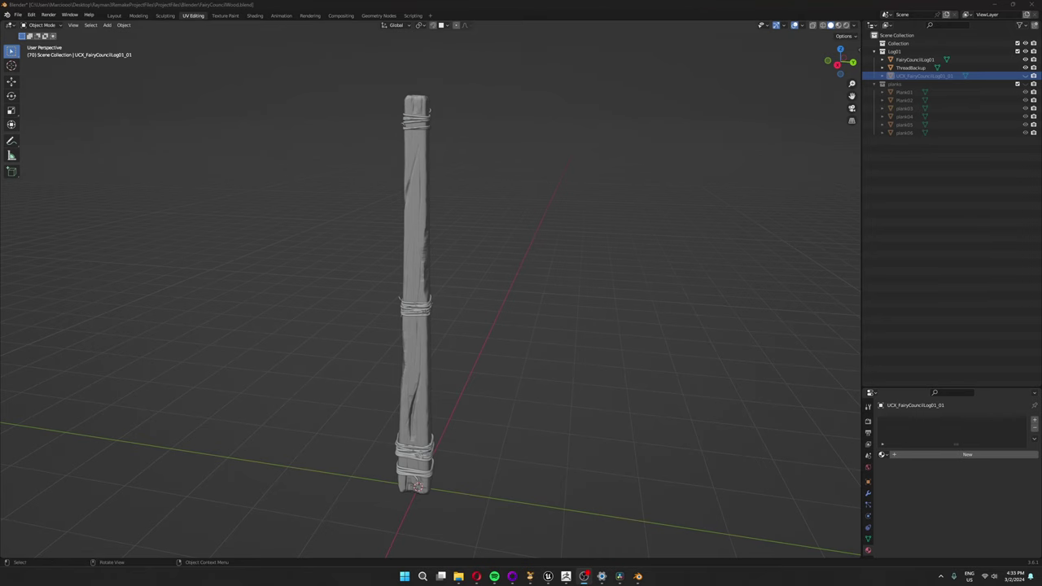
- Inspect the log mesh and the coiled bindings around its middle, both up close and from farther away
scroll(361, 324, up, 6)
middle_drag(268, 324, 384, 312)
scroll(360, 324, up, 3)
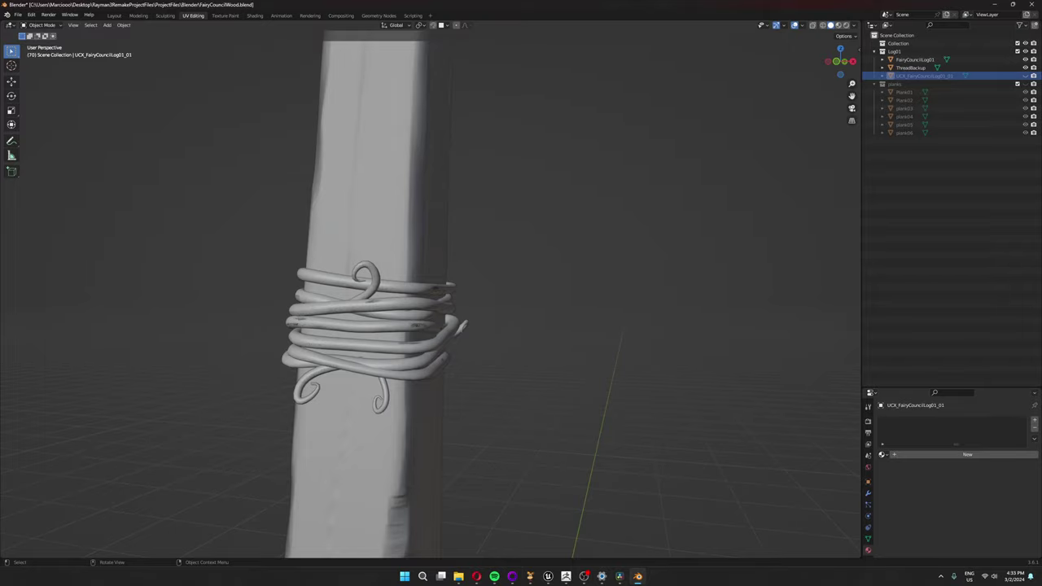
scroll(430, 293, down, 8)
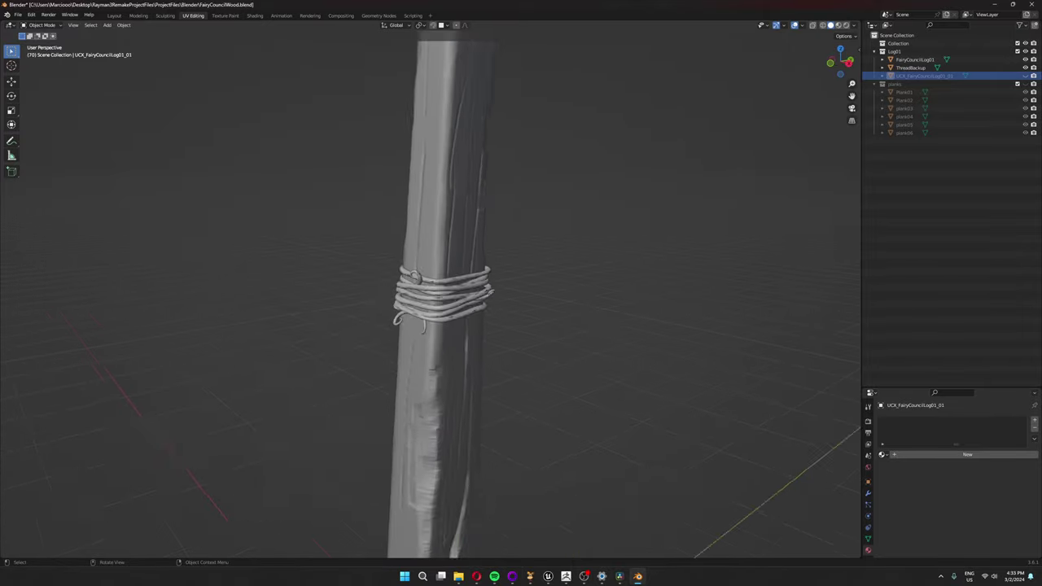
scroll(431, 293, down, 3)
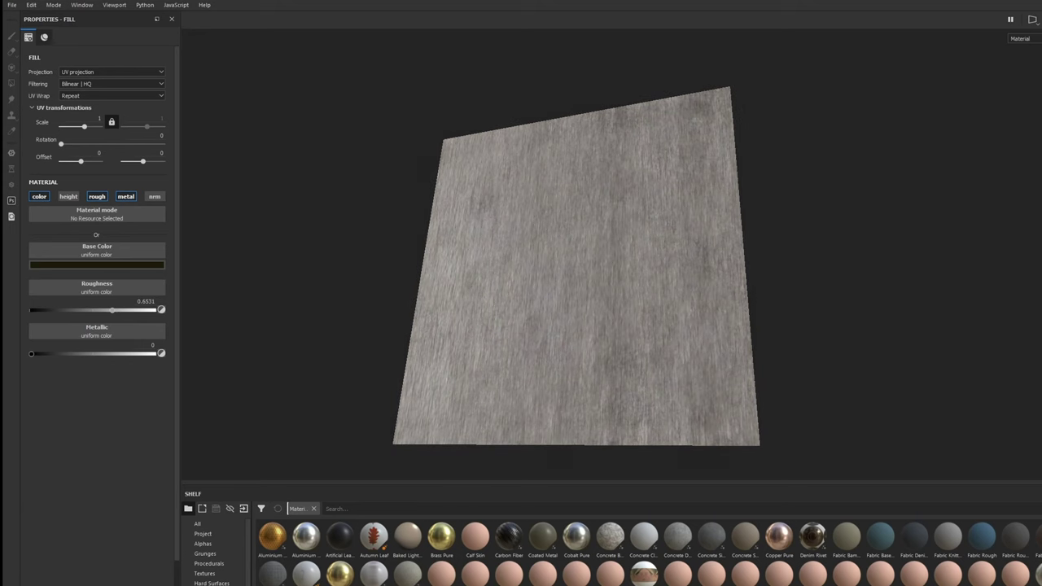
alt+drag(569, 269, 656, 271)
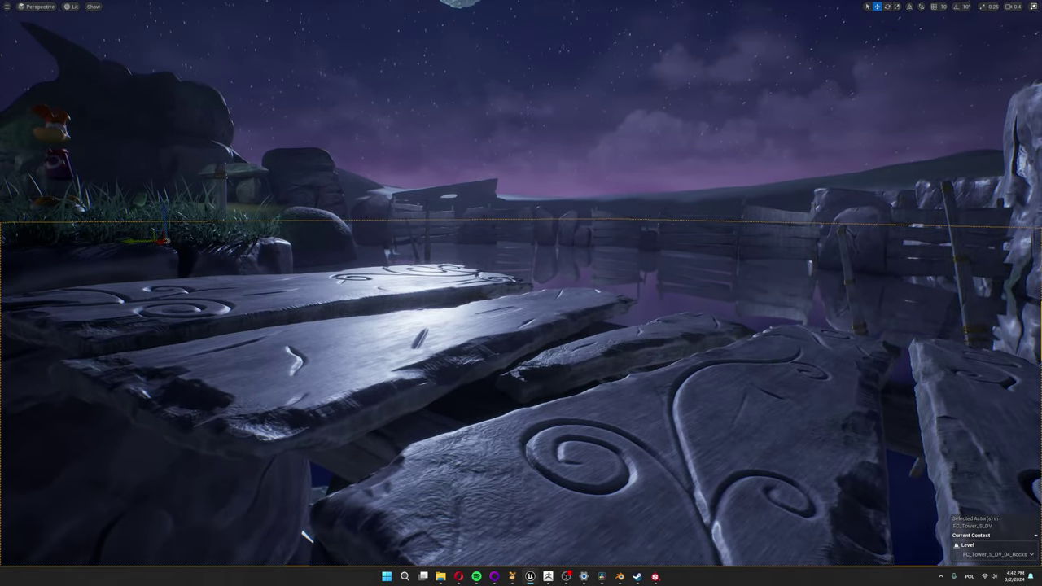
key(d)
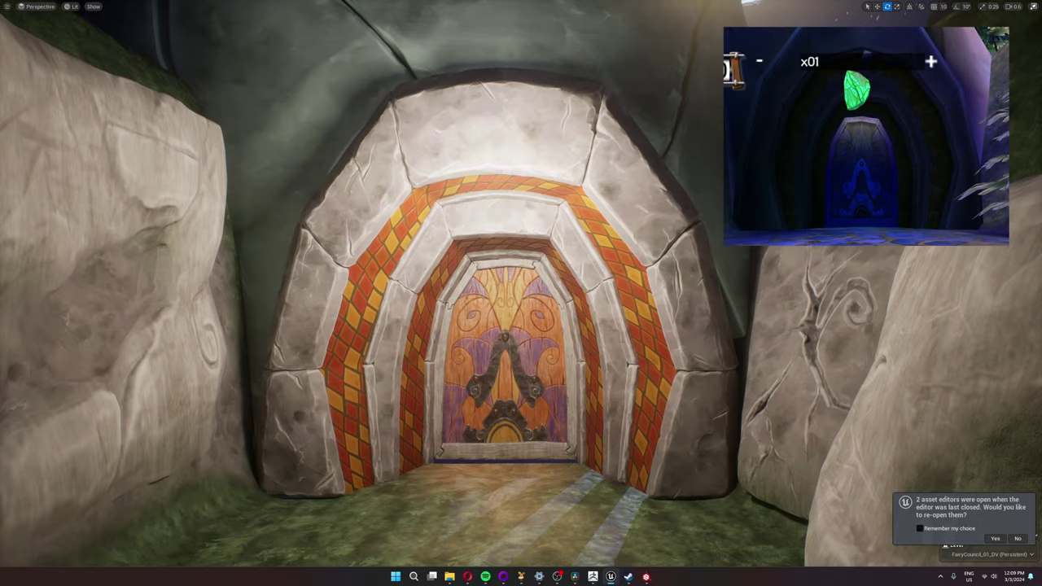
key(w)
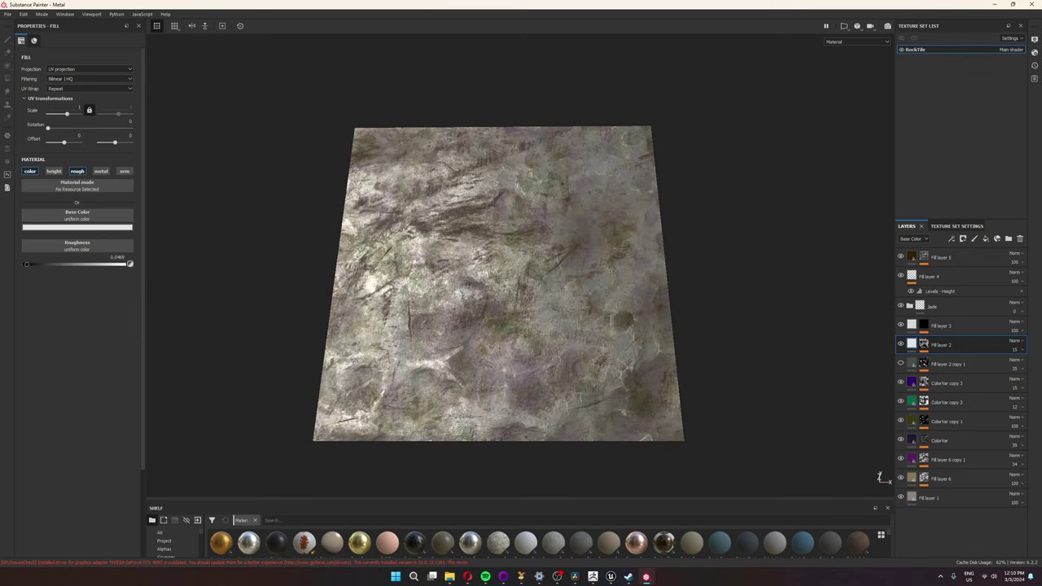
alt+drag(521, 293, 480, 293)
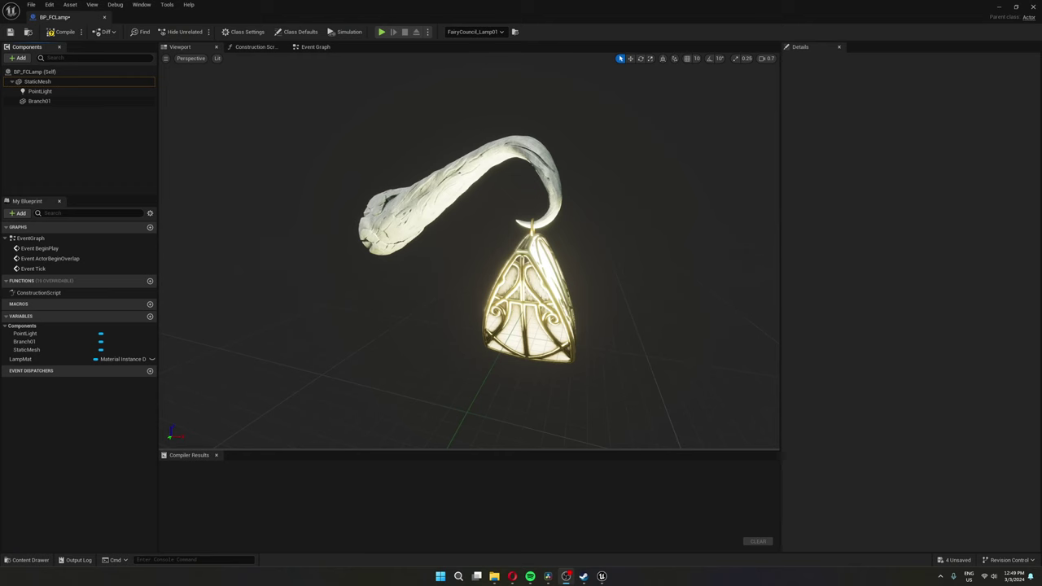
- Select the Branch01 mesh and the PointLight of the lamp blueprint in turn to review their properties
click(528, 301)
click(460, 175)
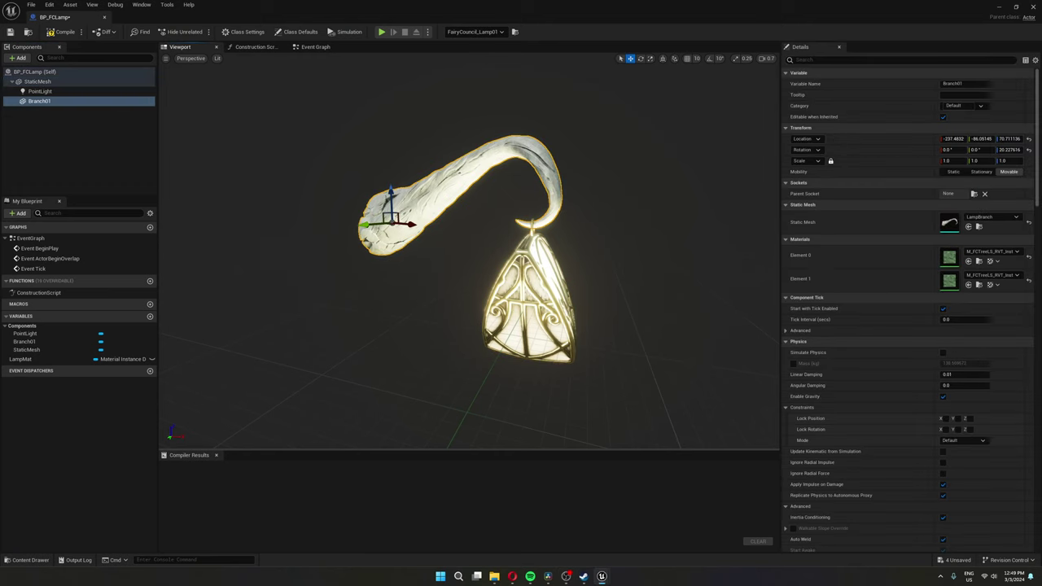
click(39, 91)
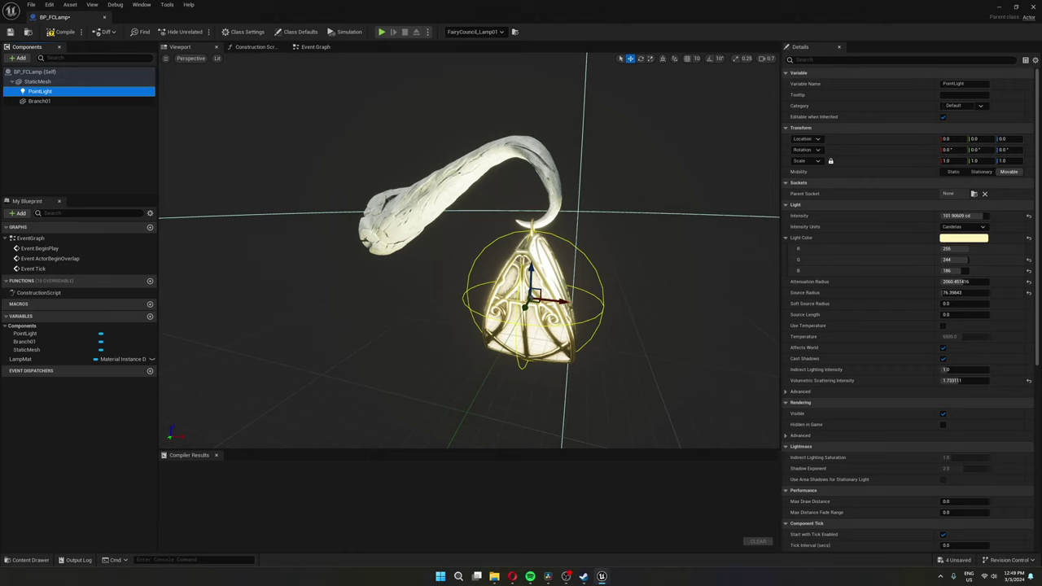
- Filter the lamp mesh's details by "cast" to check its Cast Shadow setting, and check the PointLight's shadow options
click(527, 325)
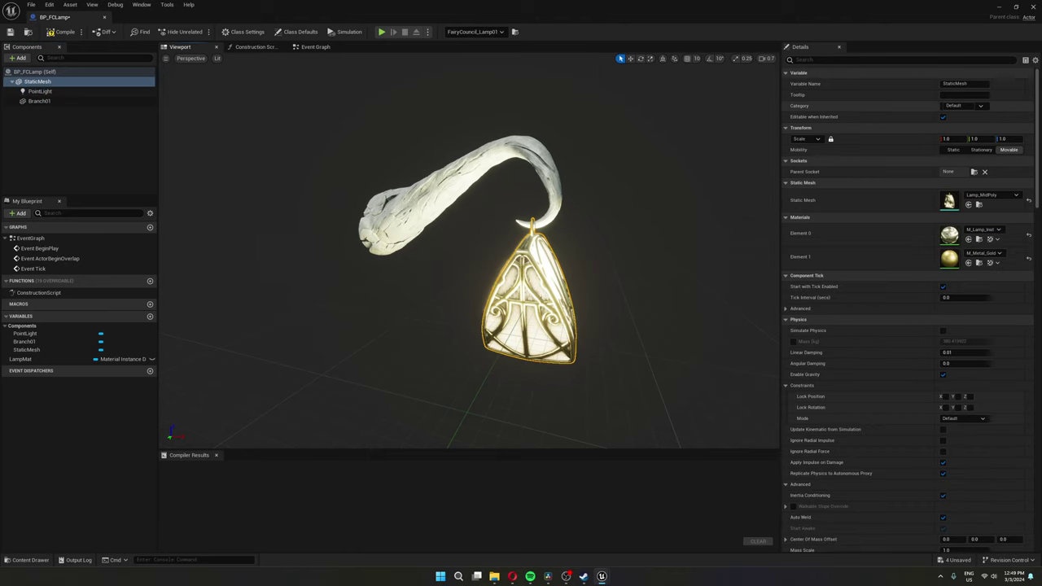
text(cast)
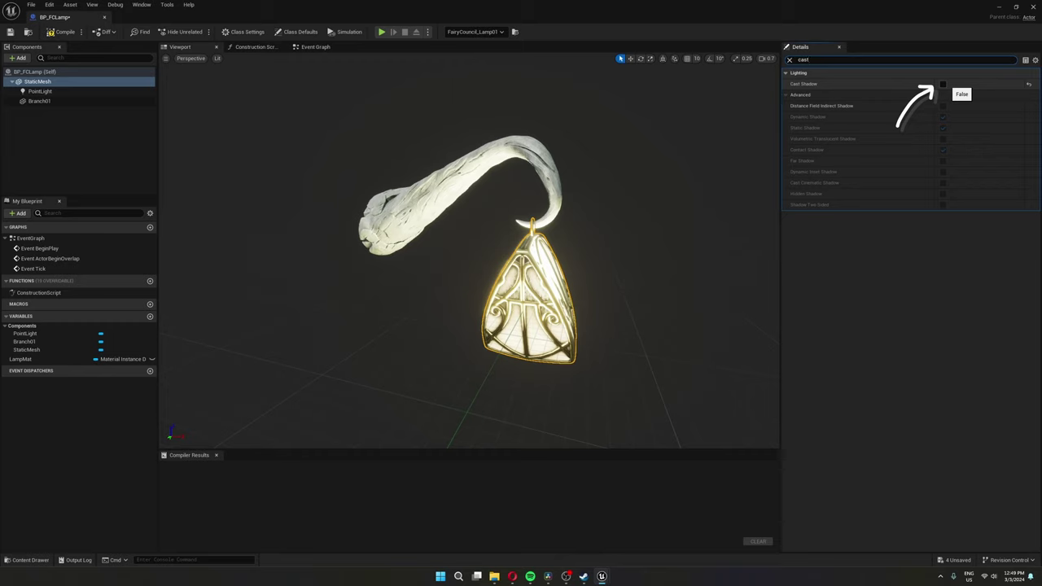
click(39, 91)
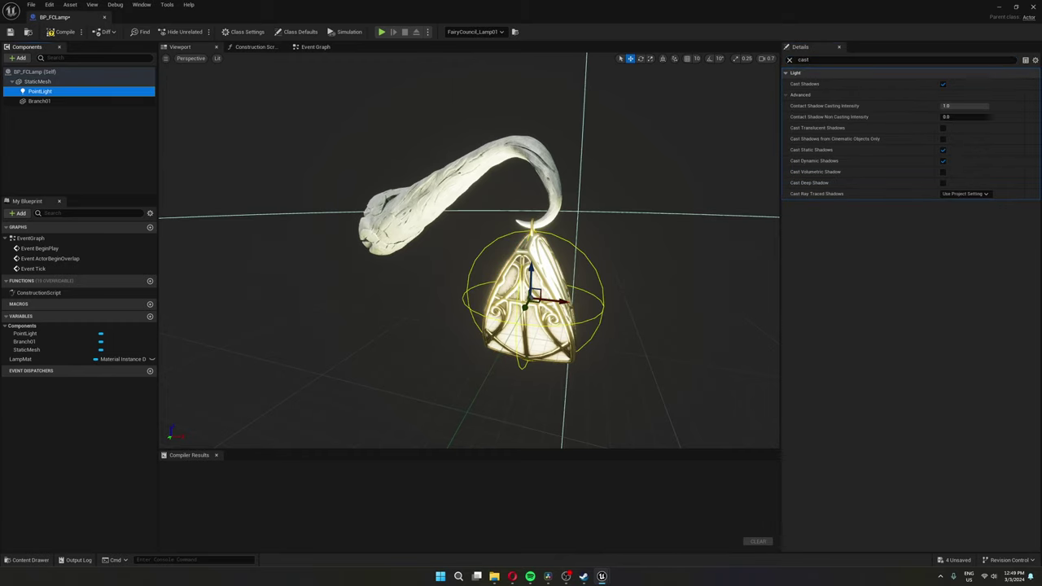
mouse_move(563, 301)
mouse_down()
mouse_move(654, 310)
mouse_move(570, 302)
mouse_up()
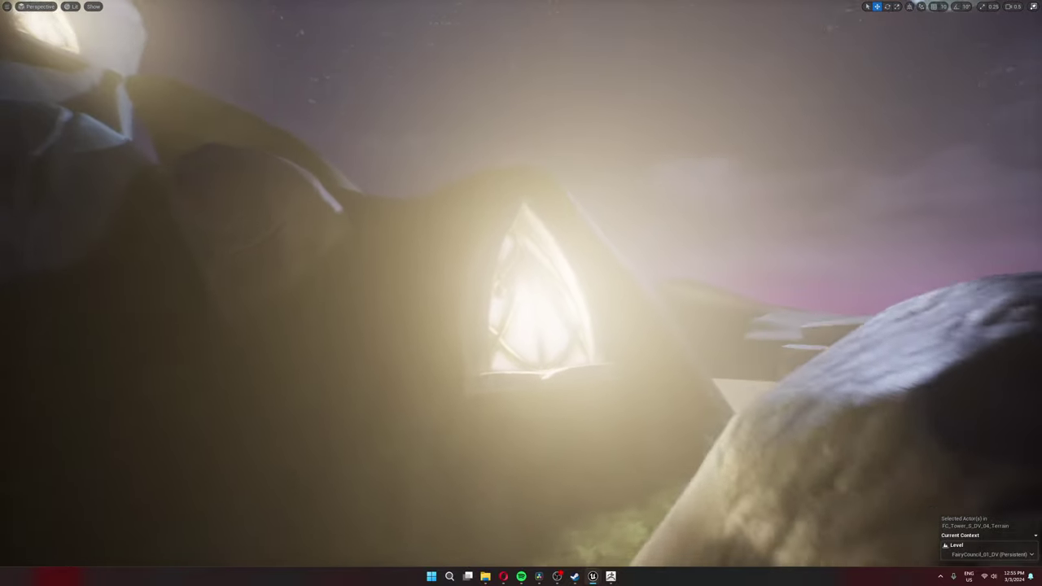
key(s)
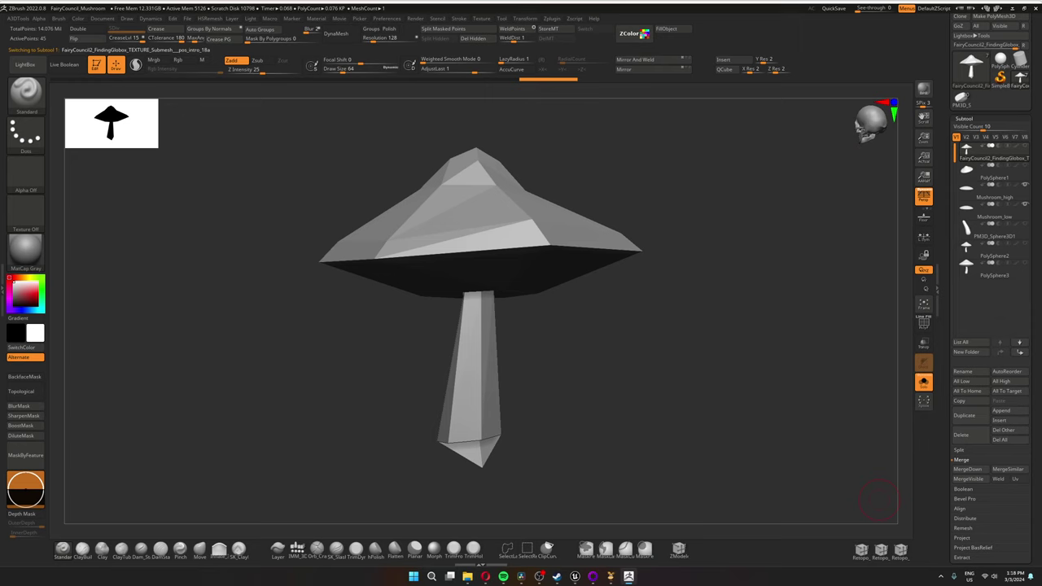
- Inspect the mushroom's ZBrush subtools and its textures in Substance Painter, and select the point light above the left mushroom cluster in Unreal Engine
click(994, 250)
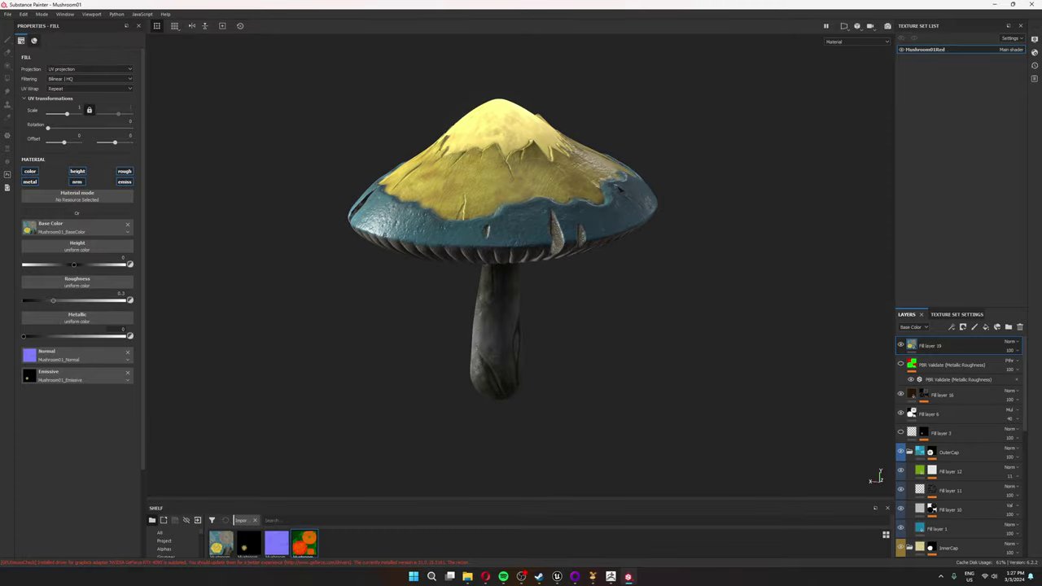
alt+drag(521, 268, 562, 203)
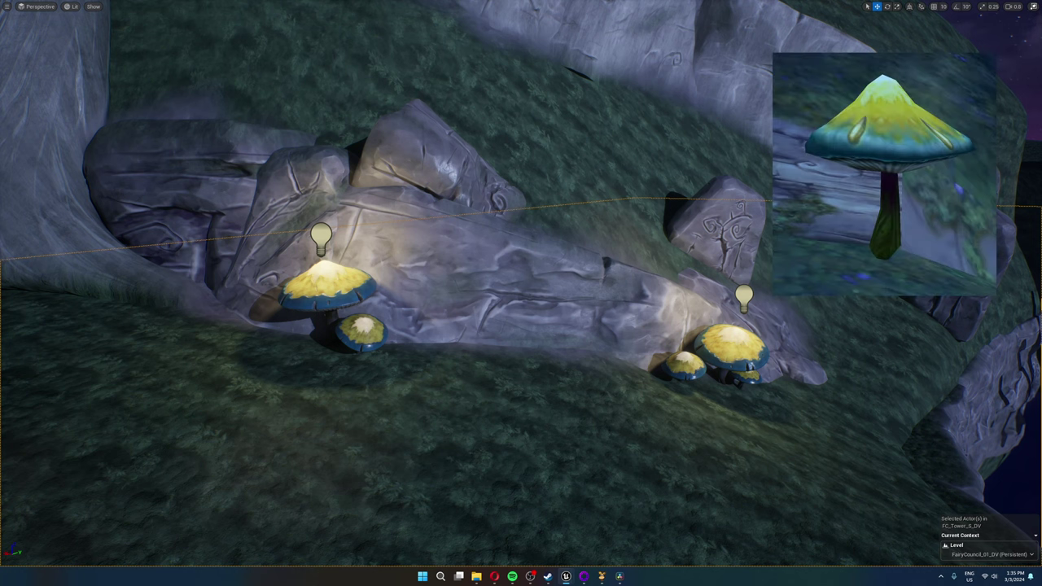
click(321, 238)
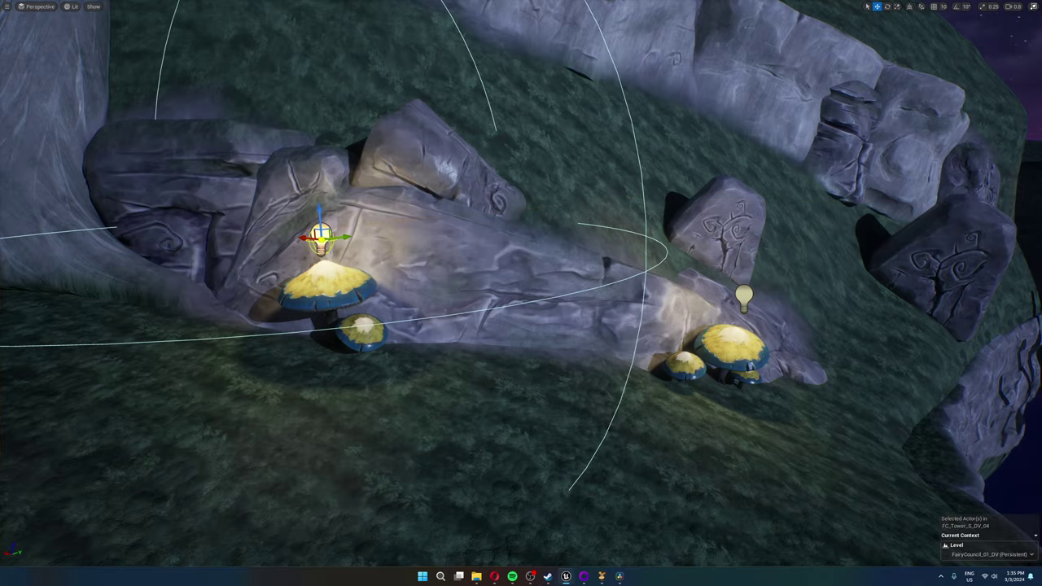
mouse_move(320, 236)
mouse_down()
mouse_move(360, 284)
mouse_move(884, 400)
mouse_move(953, 400)
mouse_move(525, 407)
mouse_move(317, 240)
mouse_up()
- Fly across the water to examine the glowing mushrooms placed beside the large rocks near the wooden fence
right_drag(320, 242, 733, 163)
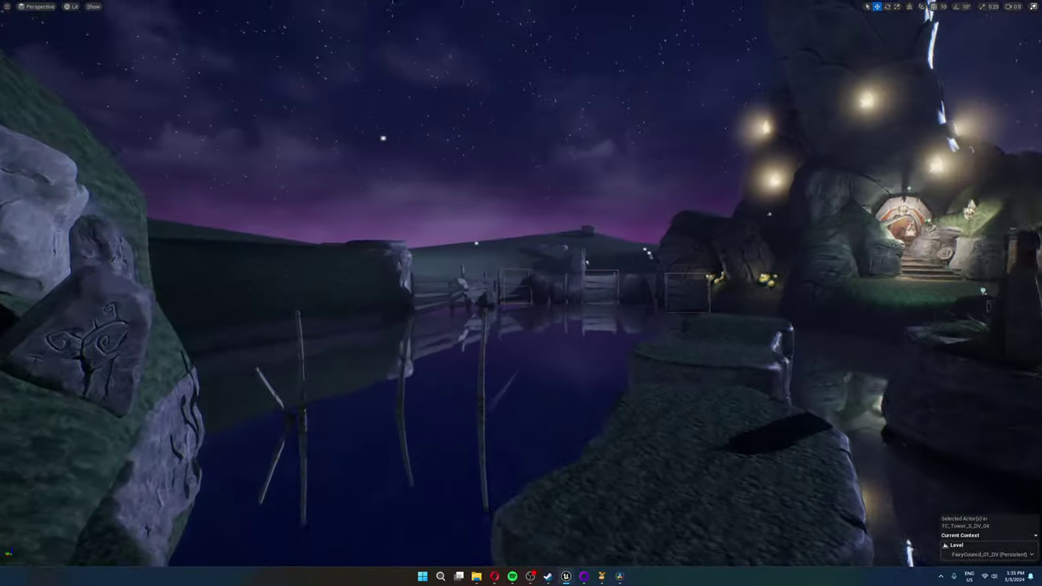
key(w)
right_drag(521, 293, 713, 403)
key(w)
key(s)
key(s)
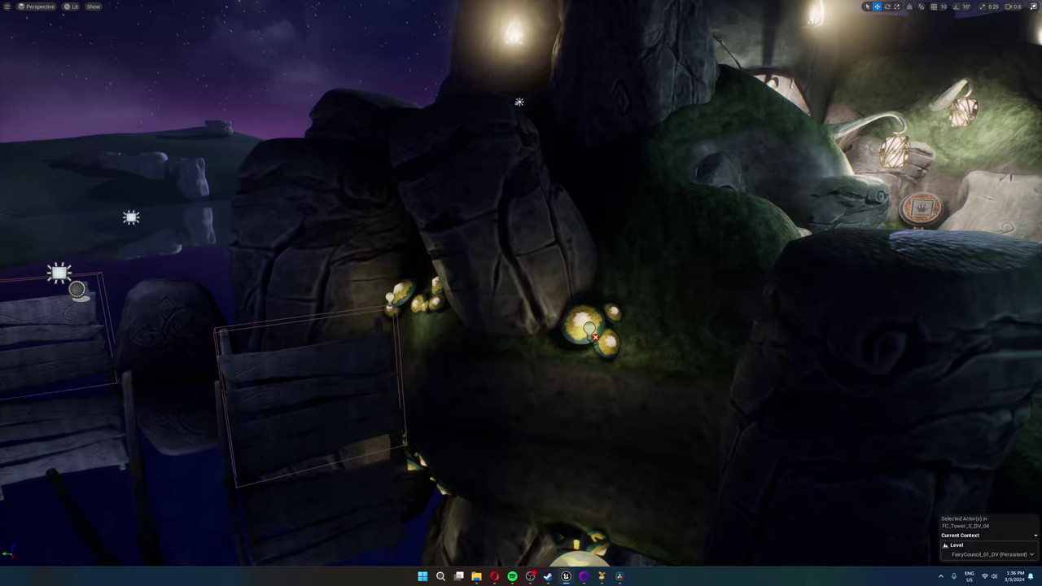
right_drag(543, 285, 542, 285)
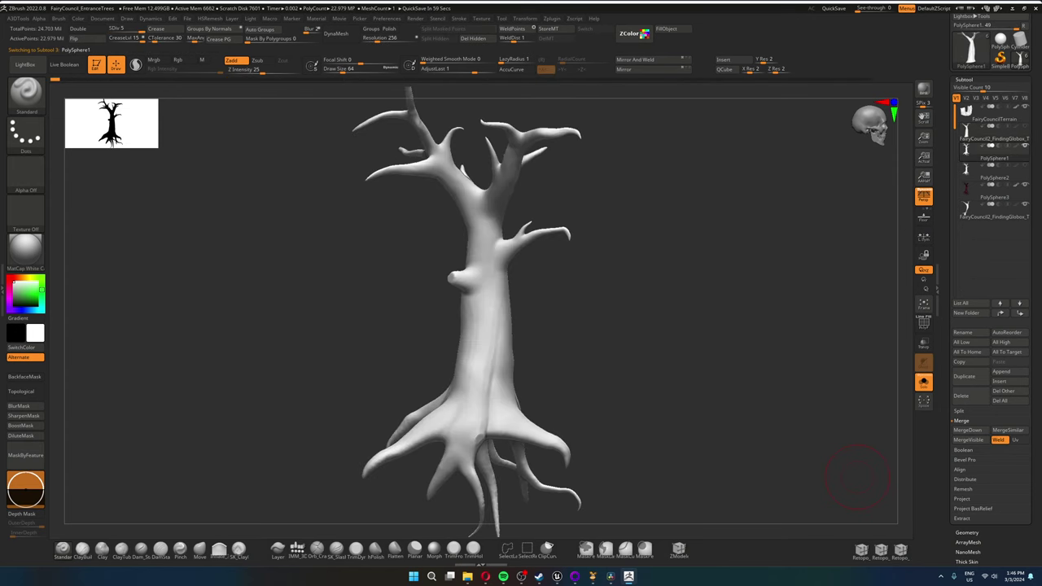
- Redo the sculpting history on the PolySphere1 subtool of the entrance tree in ZBrush
key(ctrl+shift)
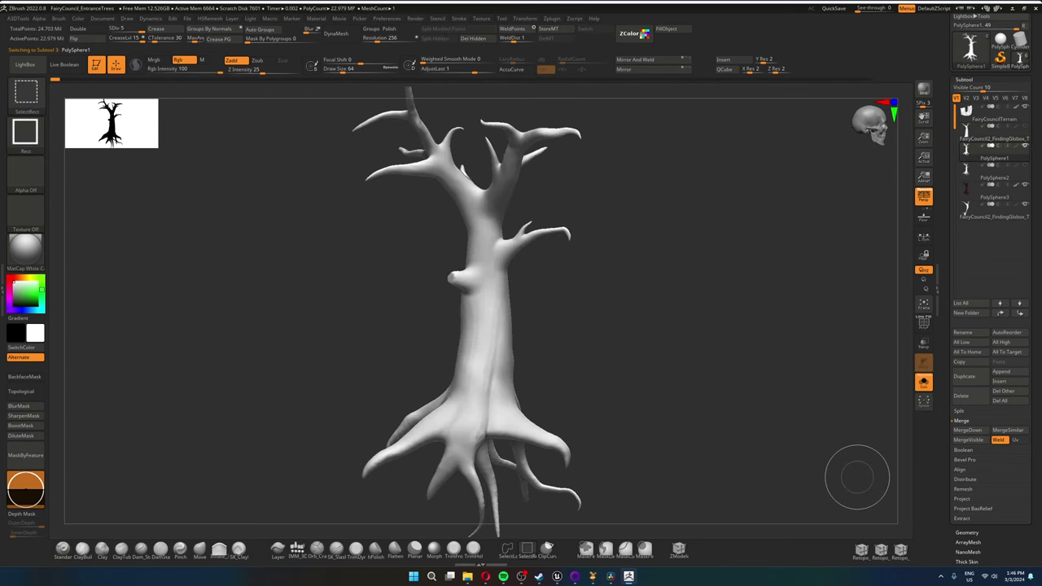
key(ctrl+shift+z)
key(ctrl+shift+z)
key(ctrl+shift+z)
key(ctrl+shift+z)
key(ctrl+shift+z)
key(ctrl+shift+z)
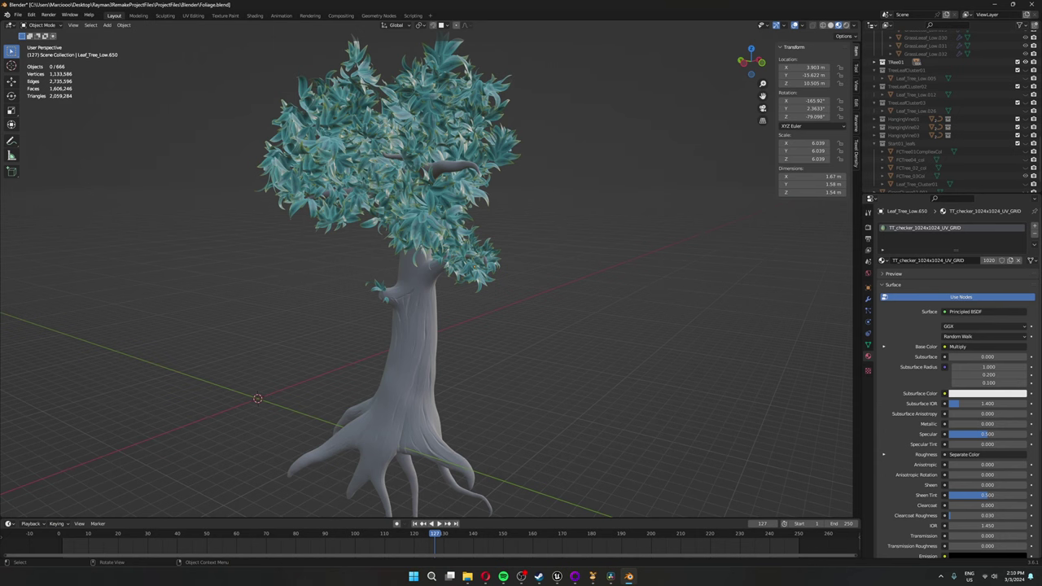
- Orbit the leafy tree in Blender, and select the left entrance tree in the Unreal Engine level
middle_drag(439, 293, 547, 296)
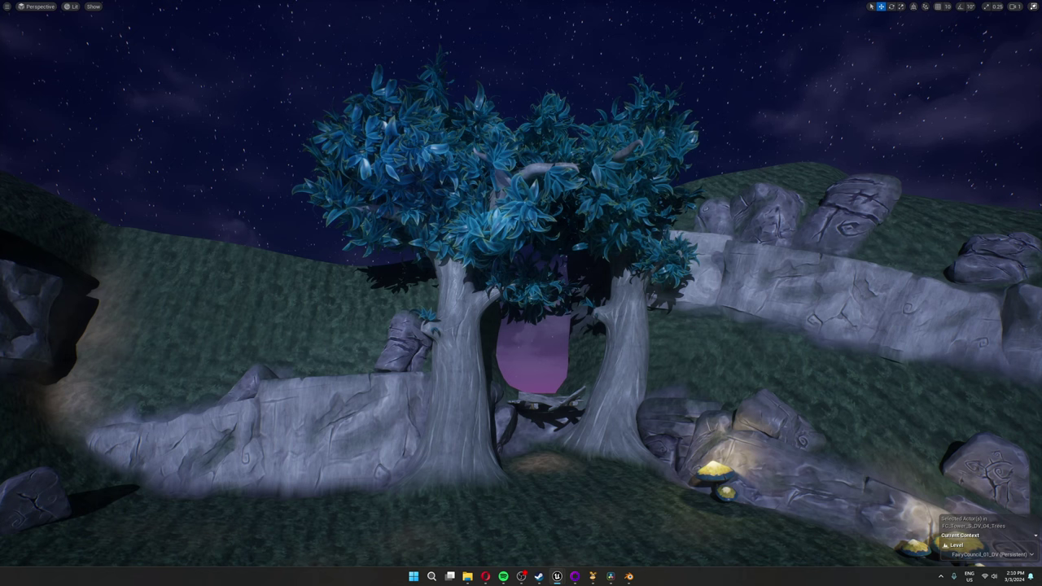
click(460, 358)
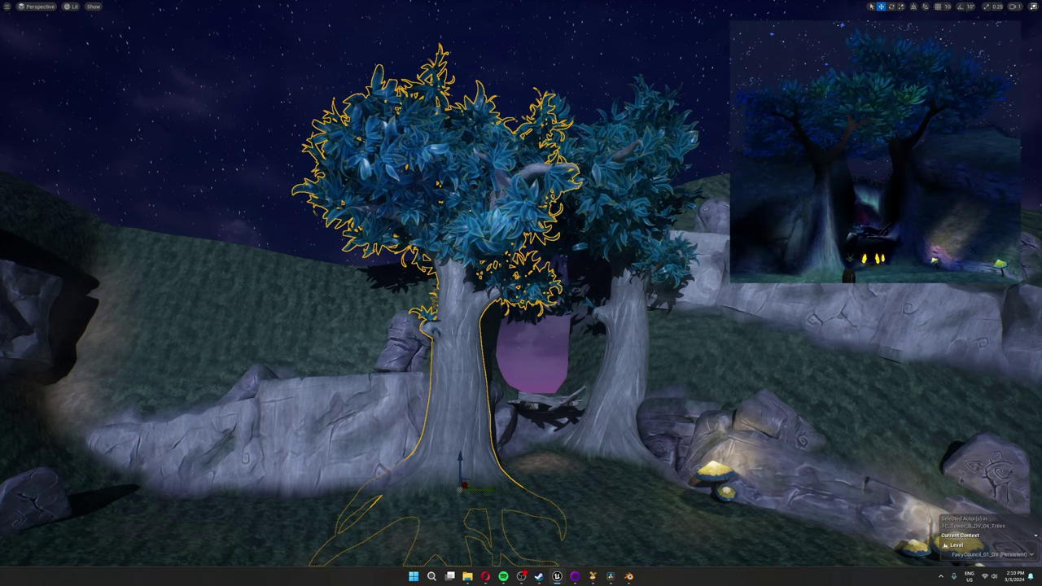
mouse_move(459, 463)
mouse_down()
mouse_move(458, 433)
mouse_move(460, 459)
mouse_up()
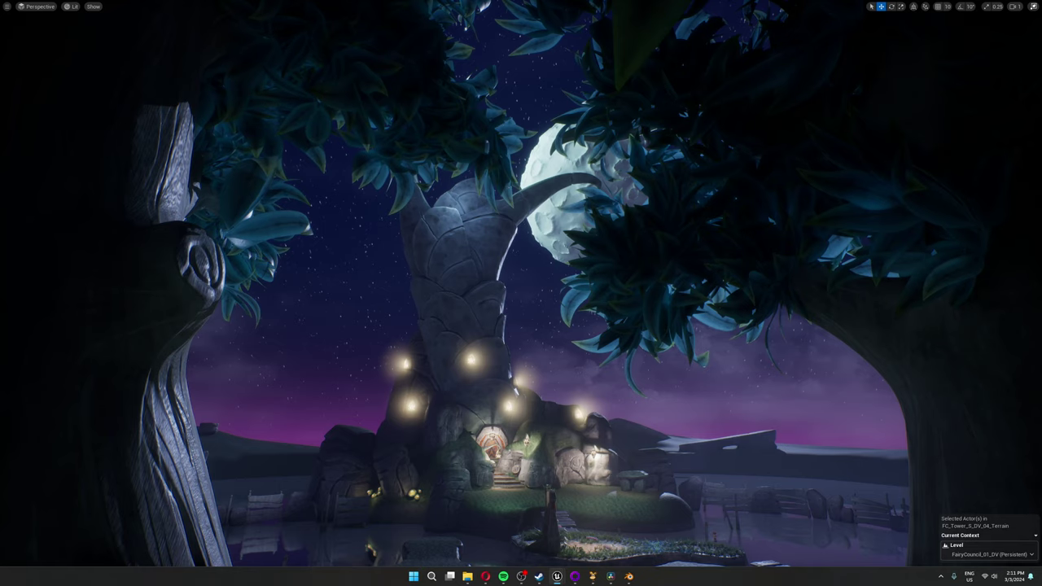
- Look around the level from the entrance trees, over the pond islands, and at the tower with its moons and floating planes
mouse_move(521, 293)
right_down()
mouse_move(549, 321)
mouse_move(539, 289)
right_up()
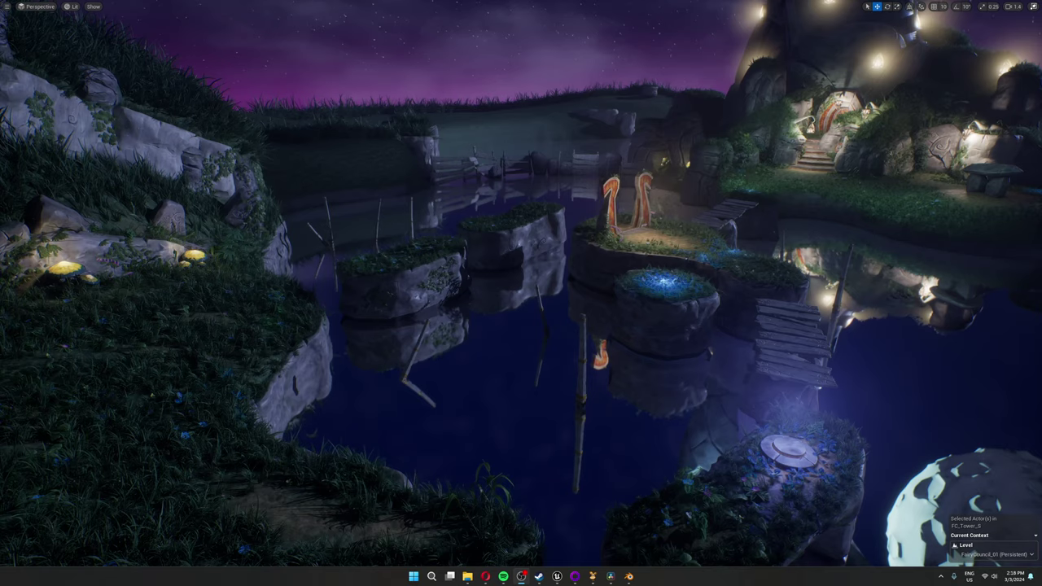
right_drag(521, 293, 97, 228)
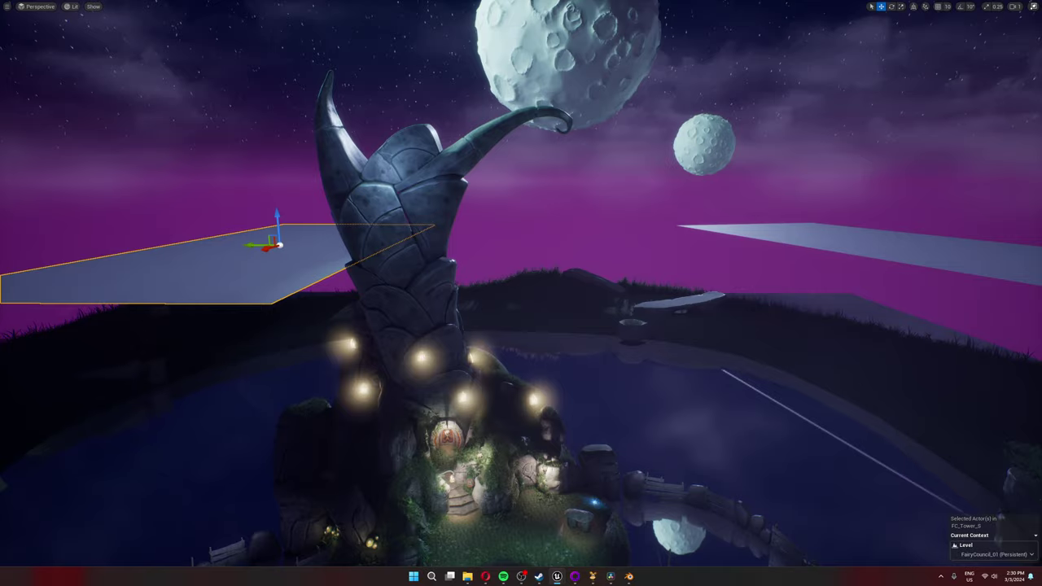
key(q)
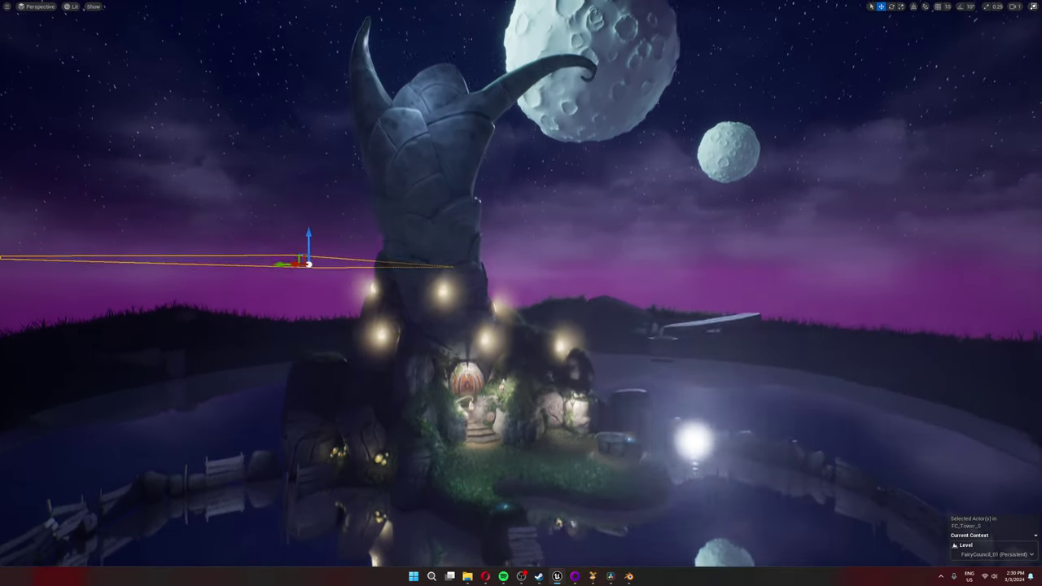
key(q)
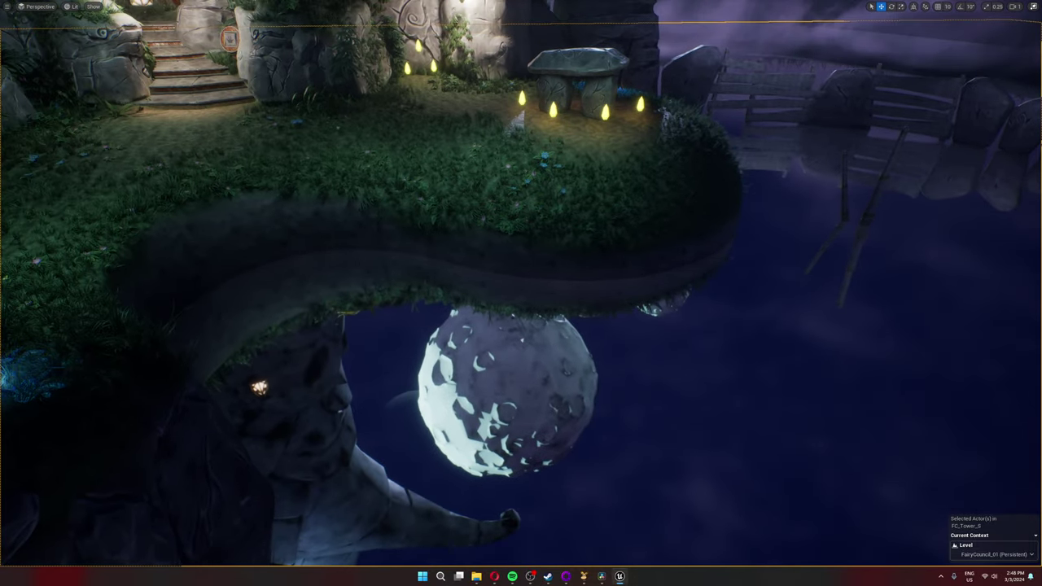
- Clear the actor selection and examine the curved grassy bank and its reflections in the water below the stone stairs
right_click(521, 293)
right_drag(521, 293, 537, 293)
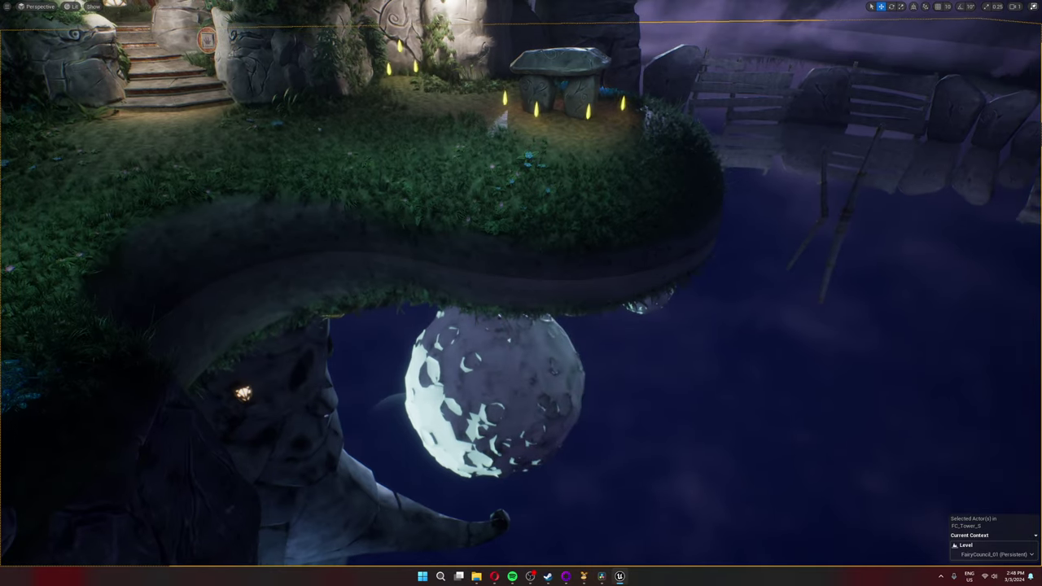
key(Escape)
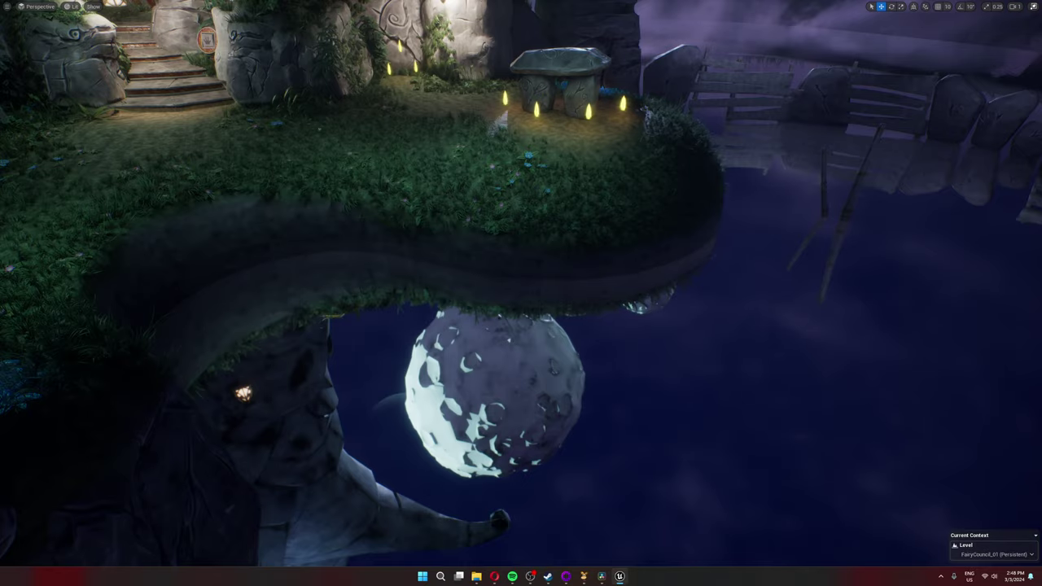
right_drag(521, 293, 351, 313)
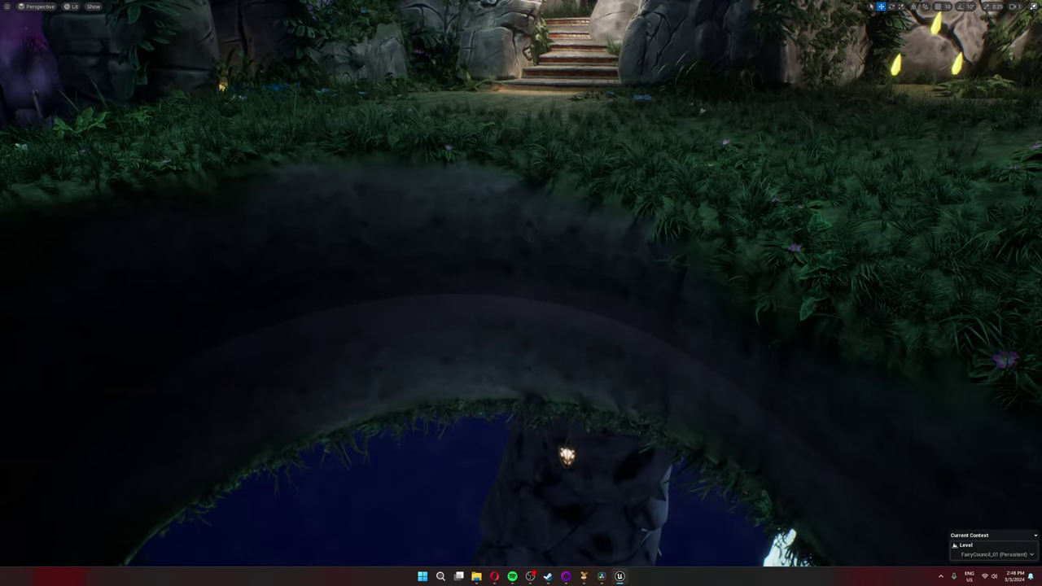
right_drag(521, 293, 757, 293)
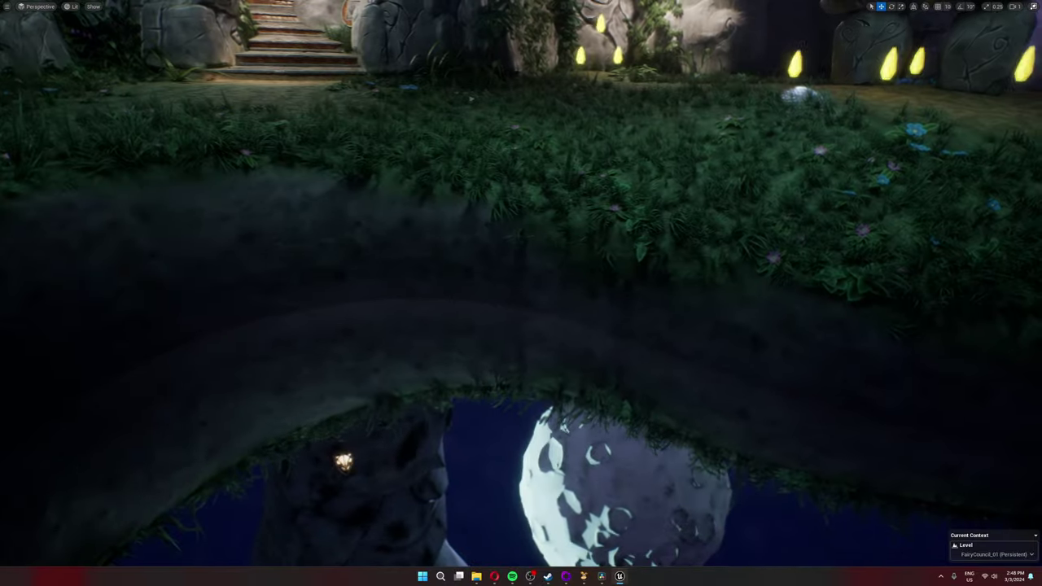
right_drag(586, 286, 635, 281)
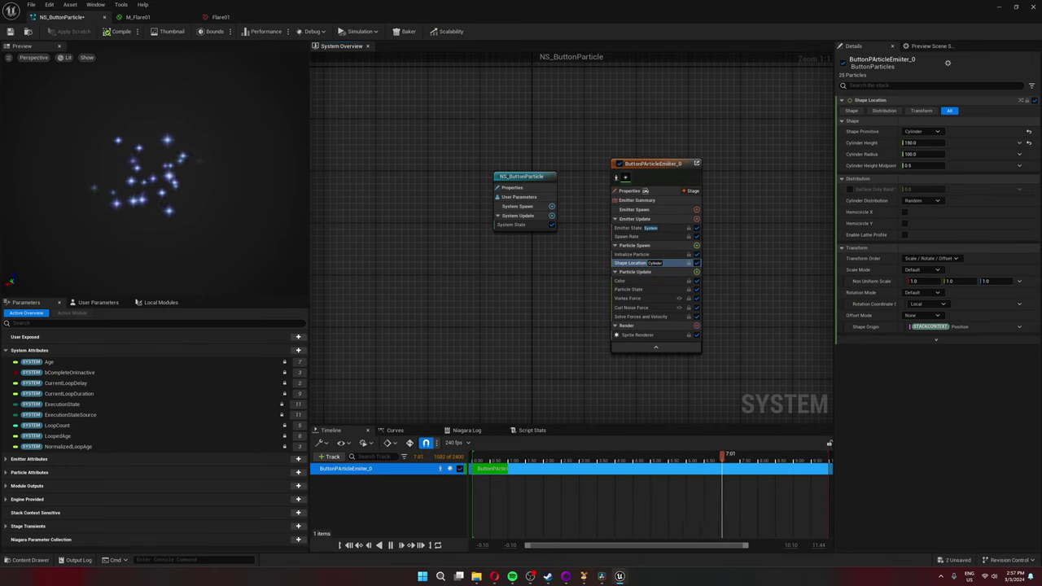
- Review the Color, Particle State, Vortex Force and Curl Noise Force modules of the NS_ButtonParticle emitter
click(232, 17)
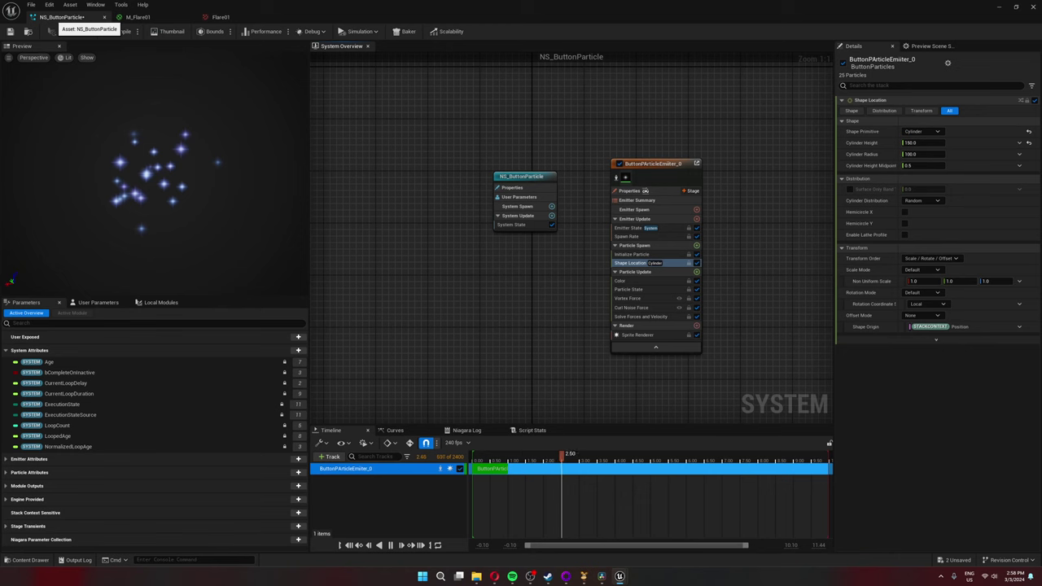
click(61, 17)
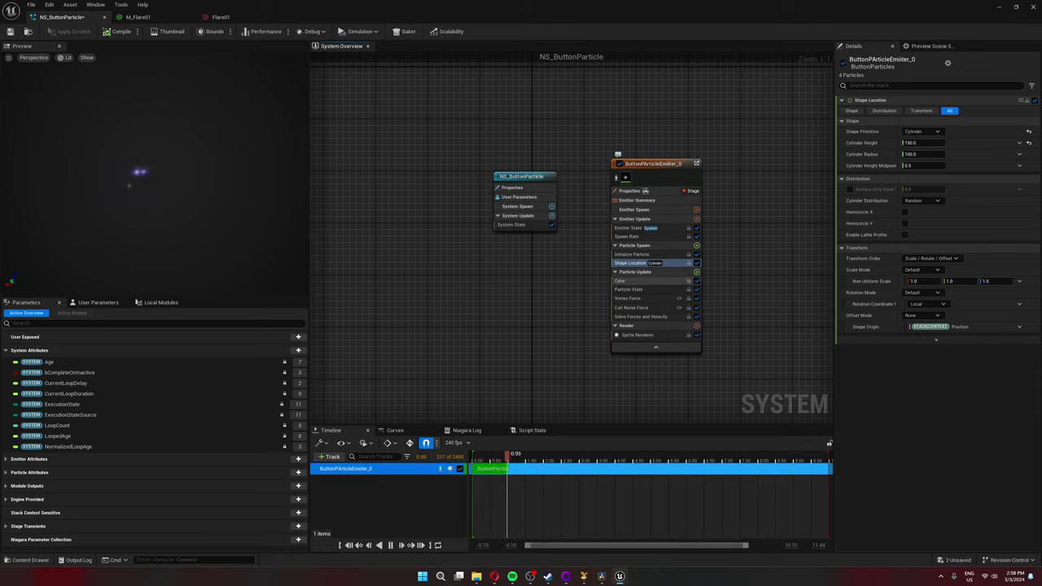
click(639, 280)
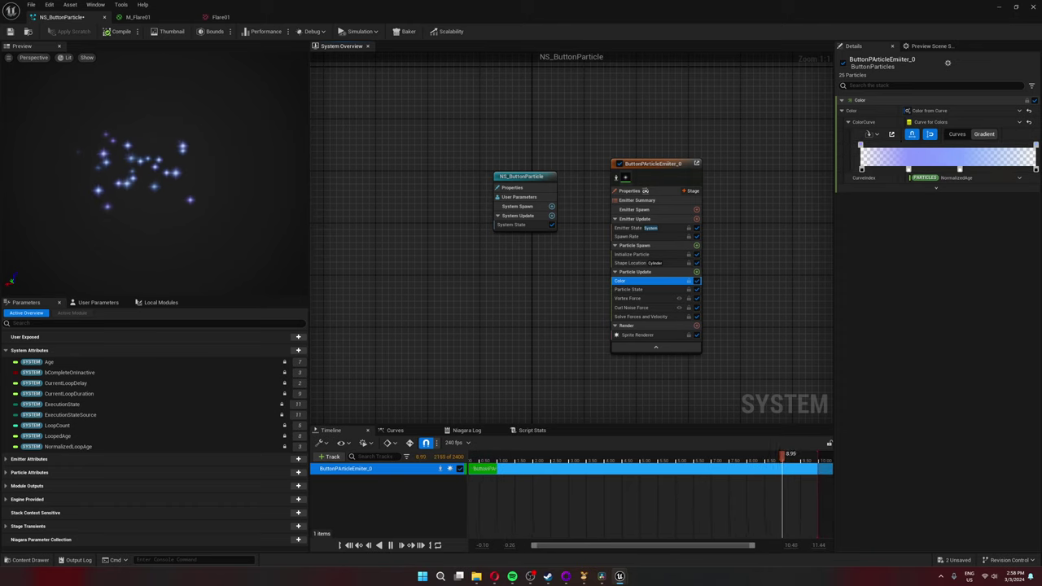
click(631, 289)
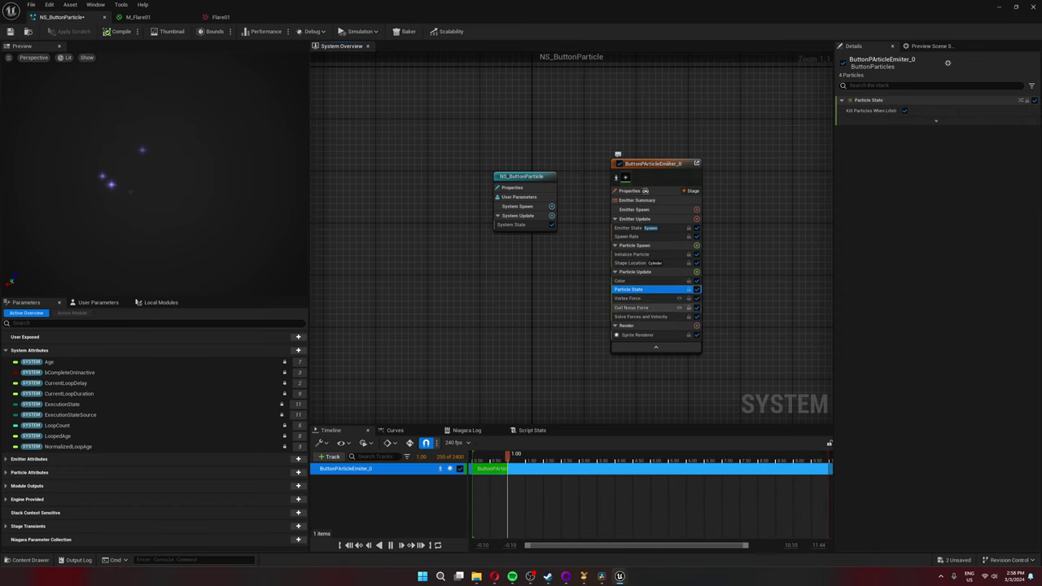
click(627, 298)
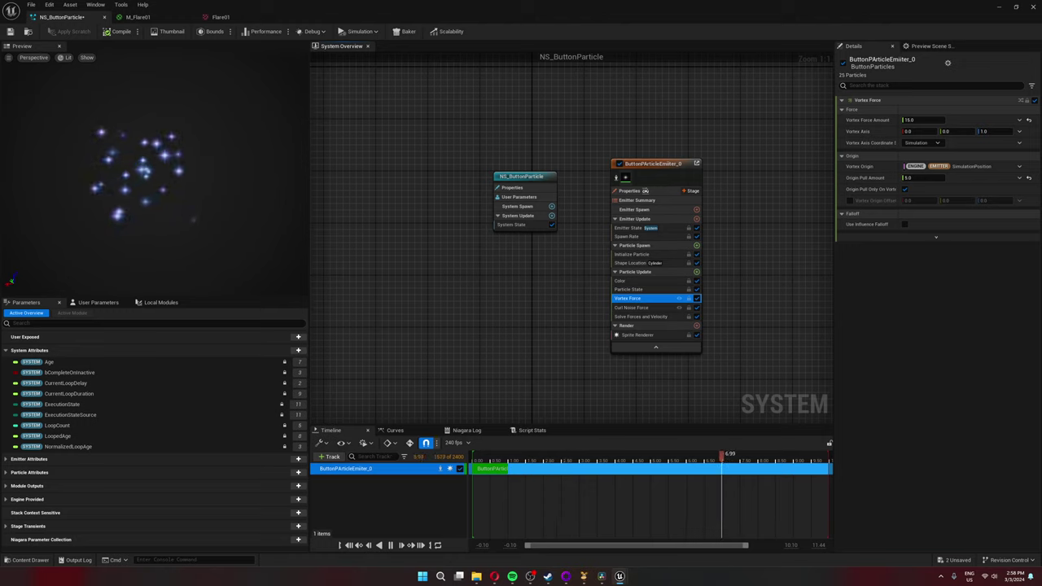
click(632, 308)
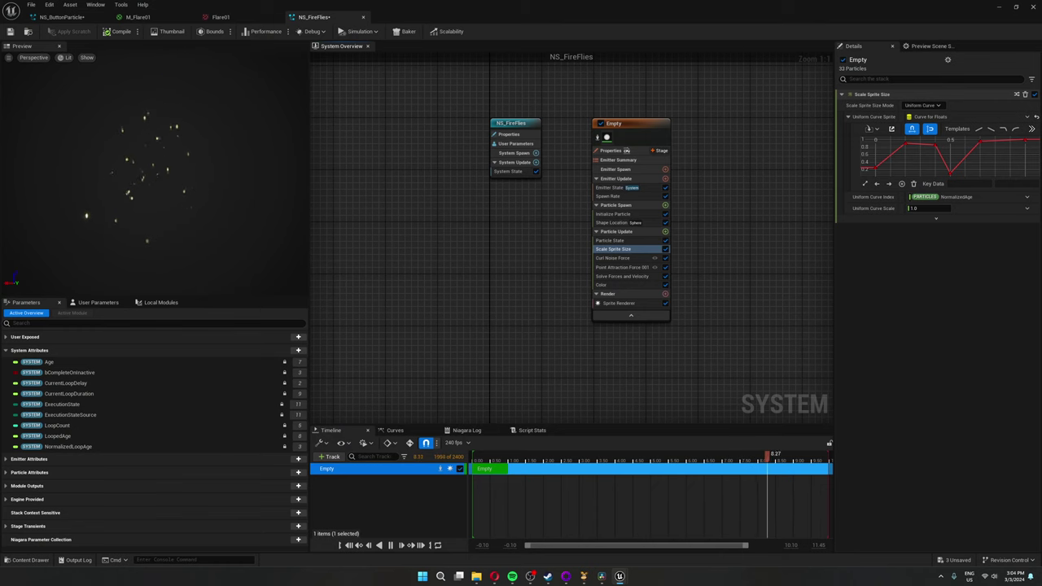
- Review the NS_FireFlies emitter's renderer, shape, sprite size, curl noise, attraction and color modules, and select the Niagara component in BP_FCLamp
click(631, 303)
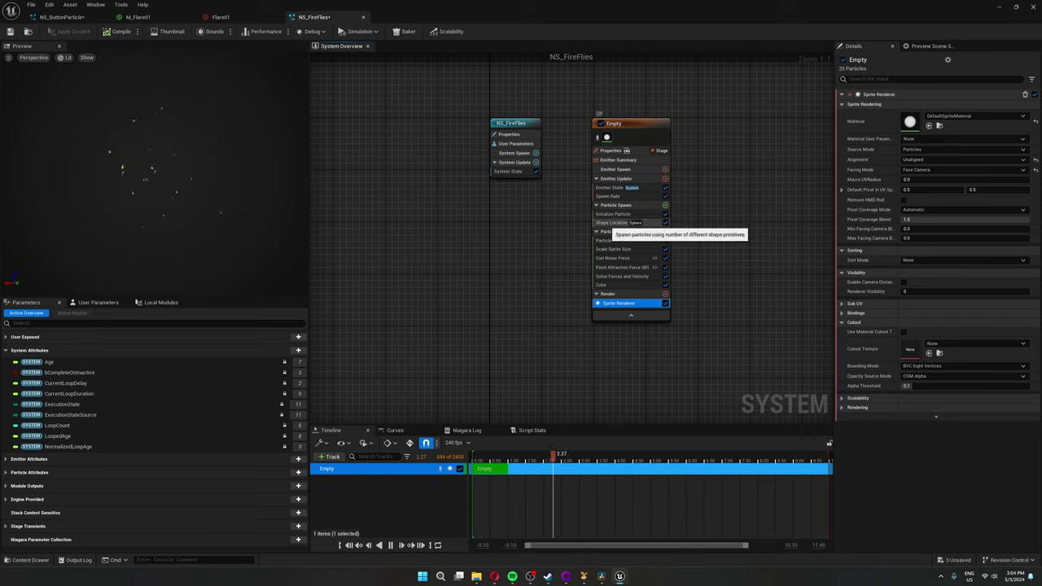
click(616, 223)
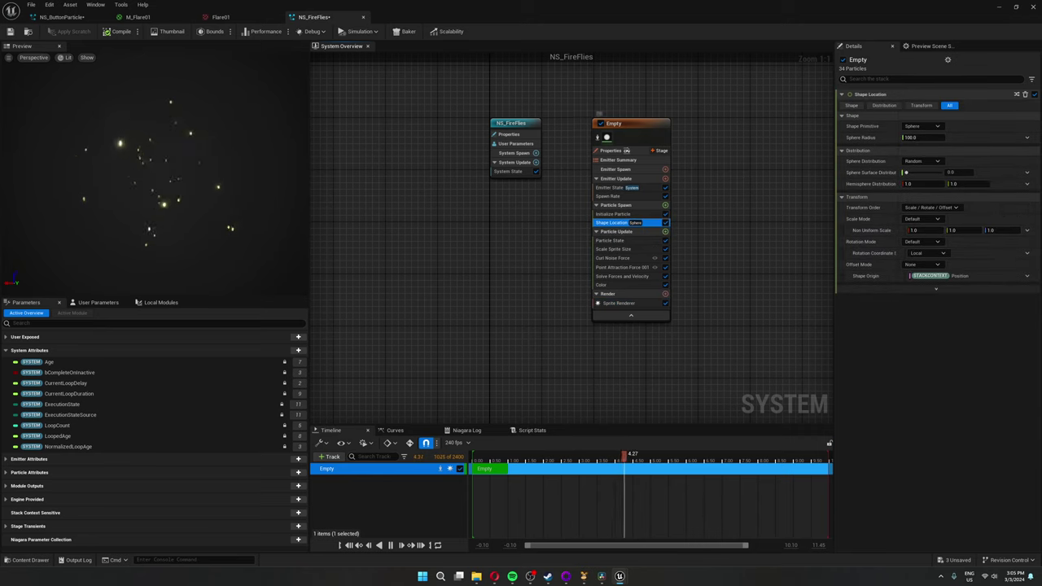
click(613, 248)
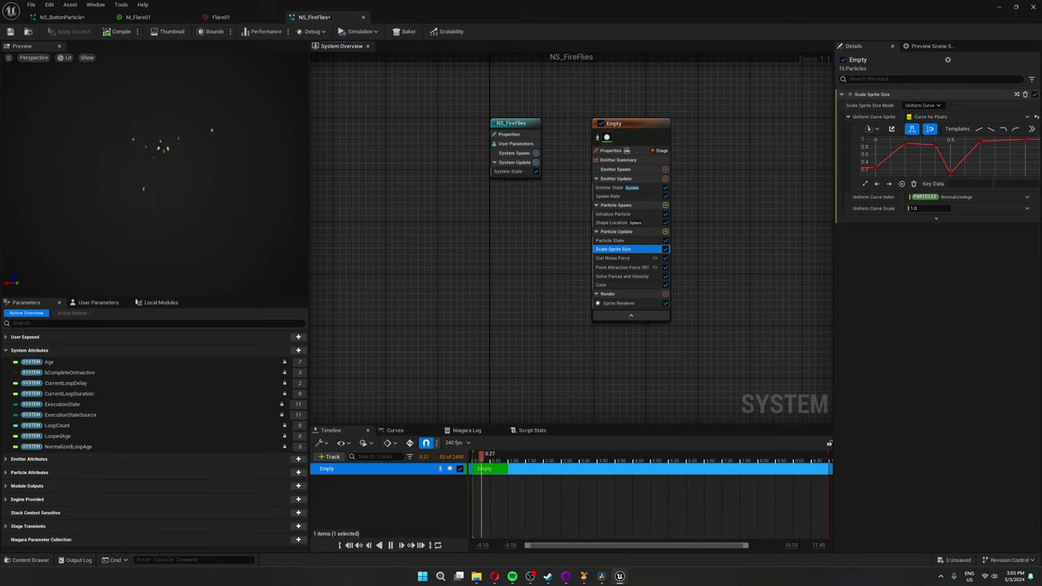
click(613, 258)
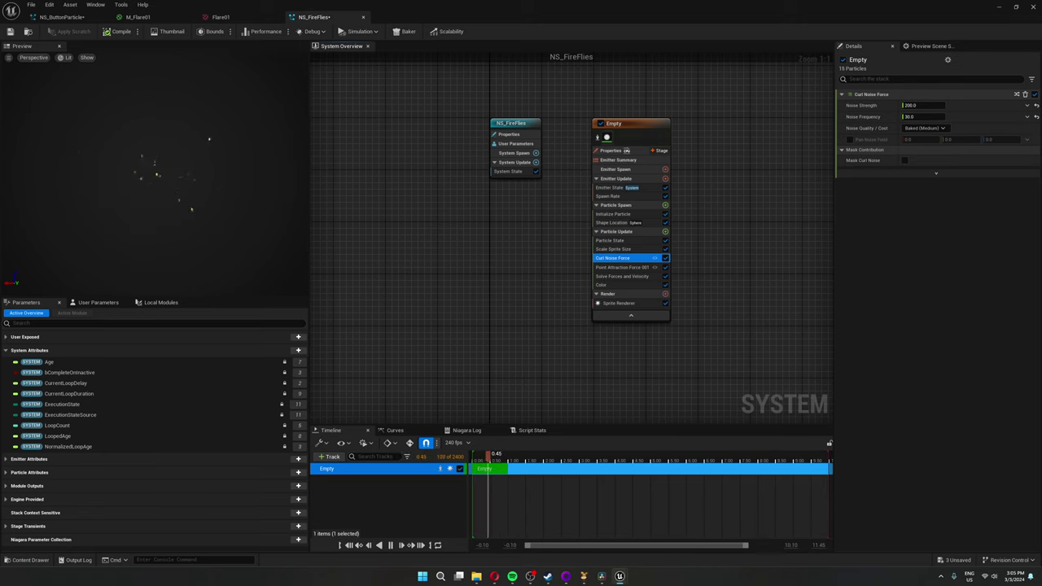
click(621, 267)
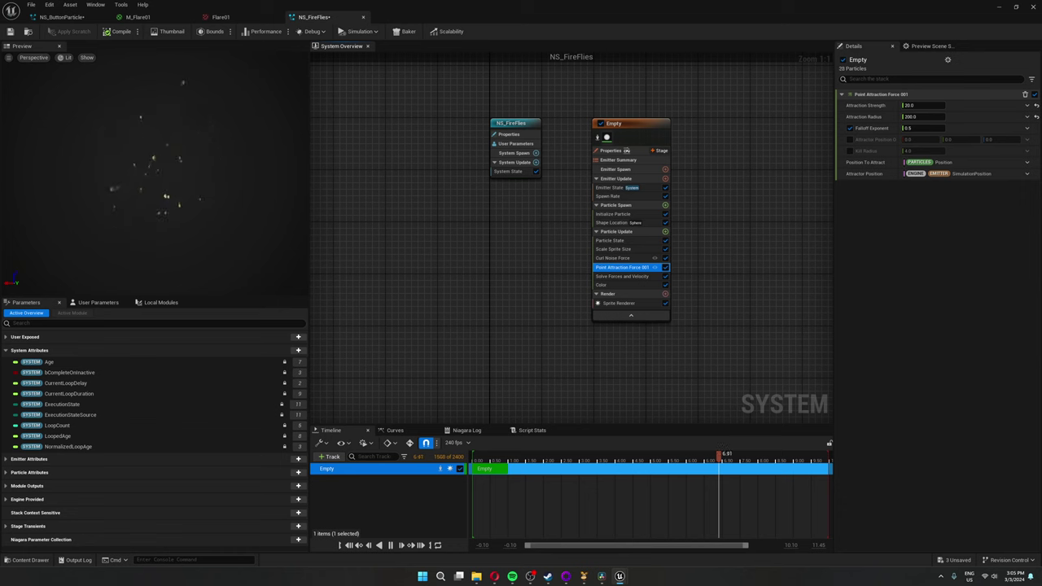
click(622, 285)
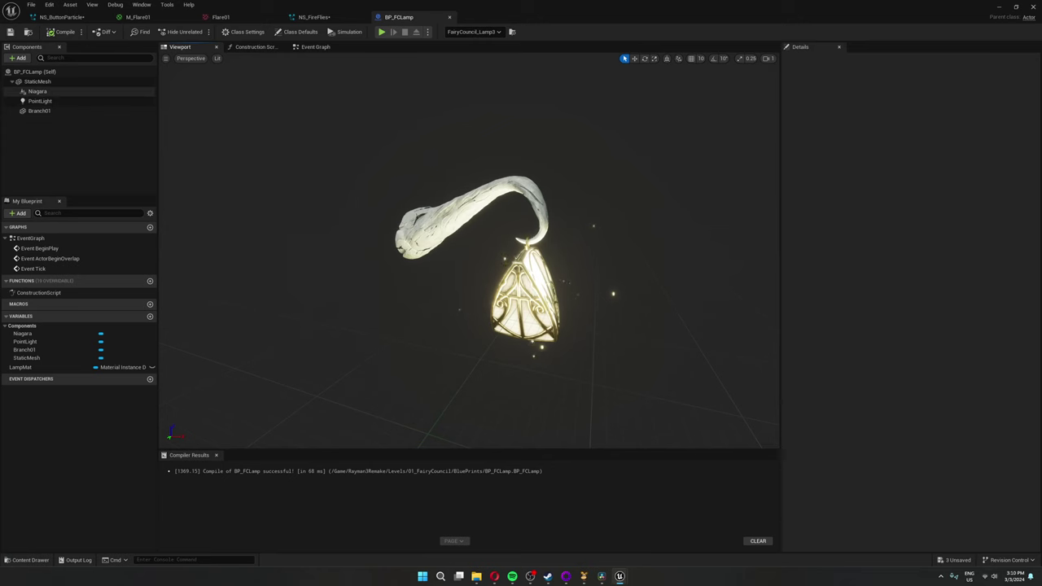
click(38, 91)
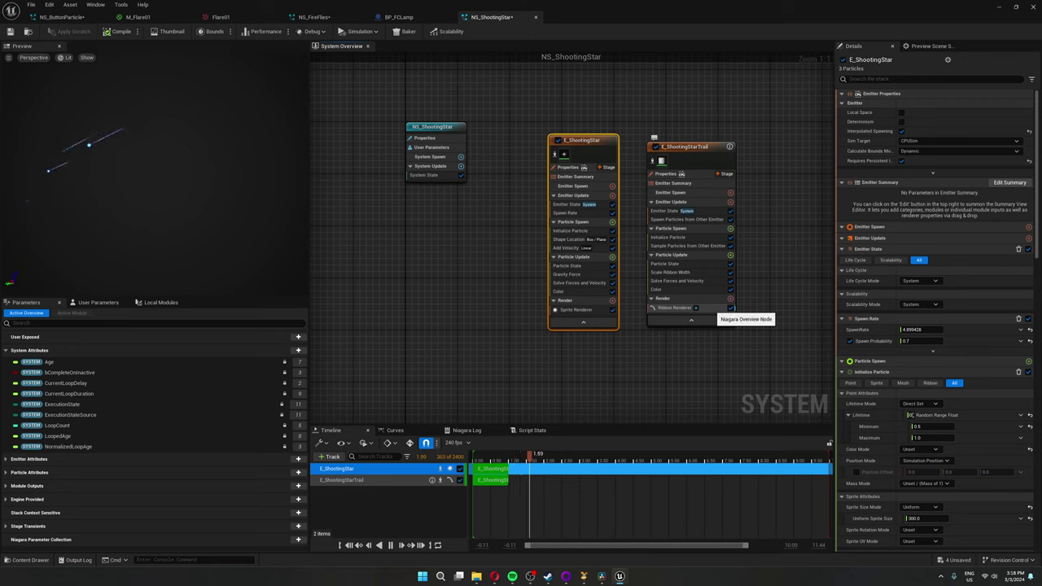
- Review the trail's Ribbon Renderer and Spawn Particles from Other Emitter modules, and the shooting star's Shape Location, Add Velocity and Gravity Force modules
click(706, 308)
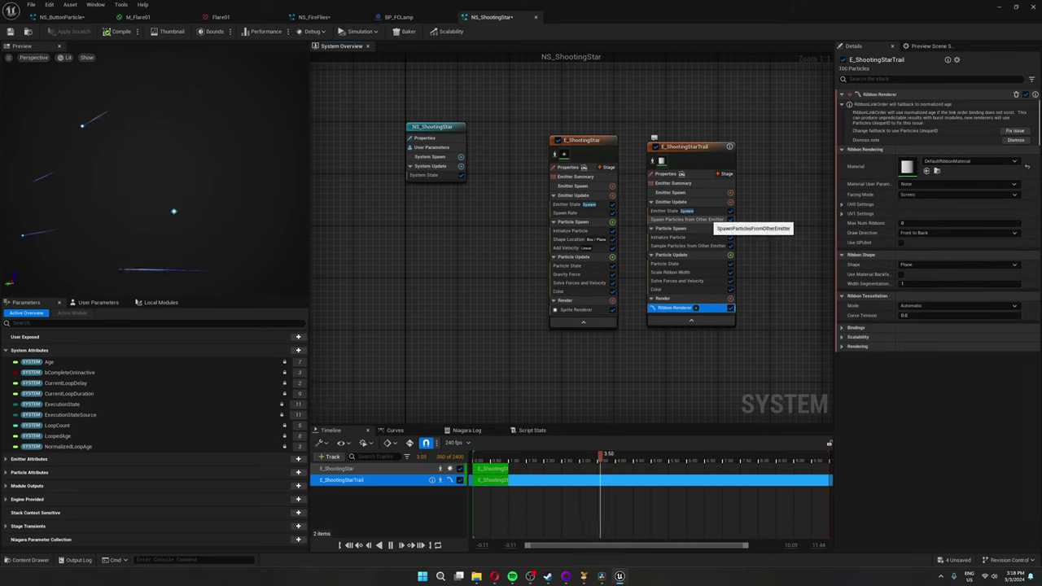
click(702, 220)
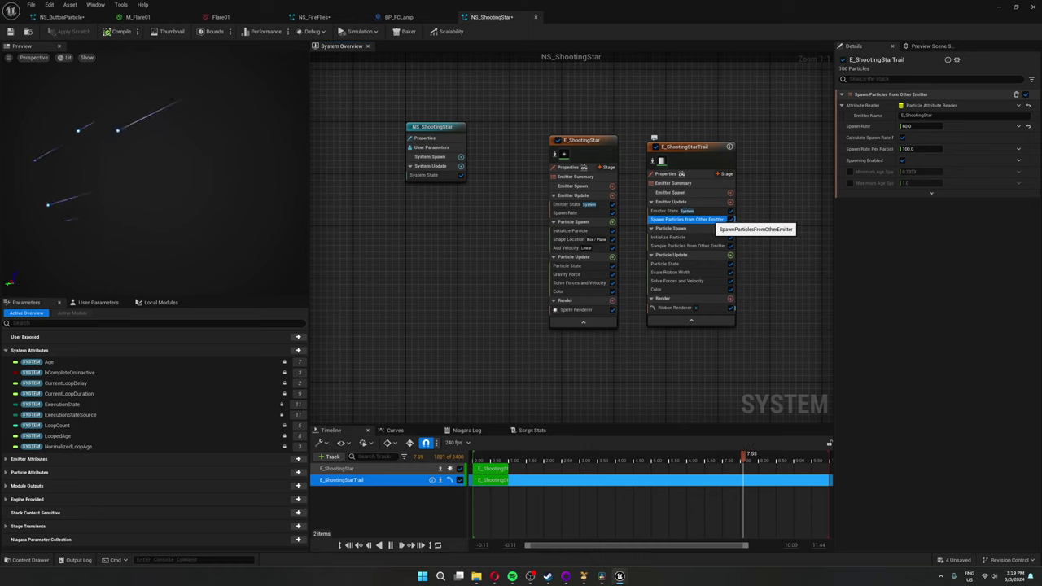
click(574, 239)
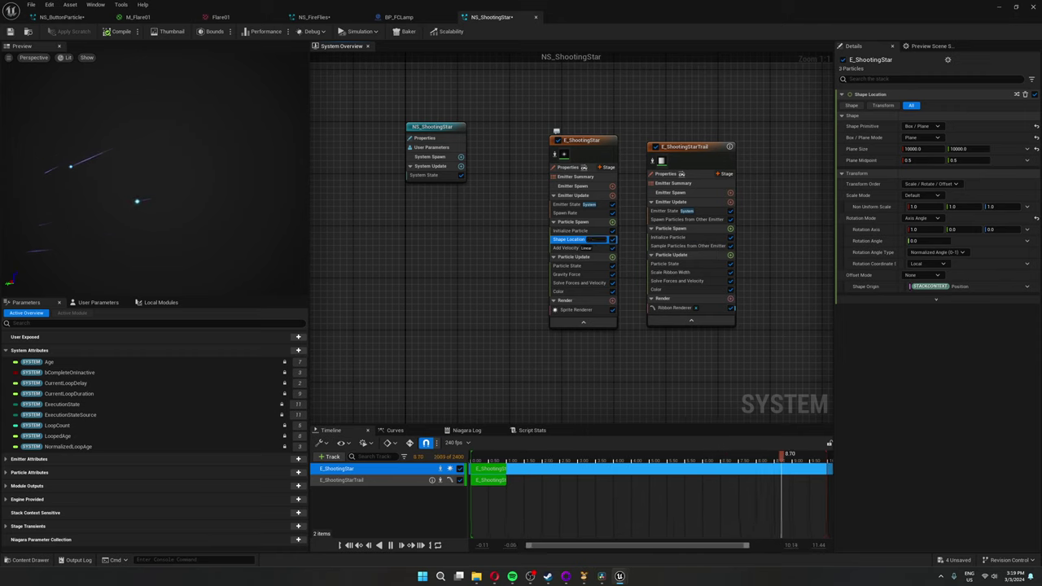
click(574, 248)
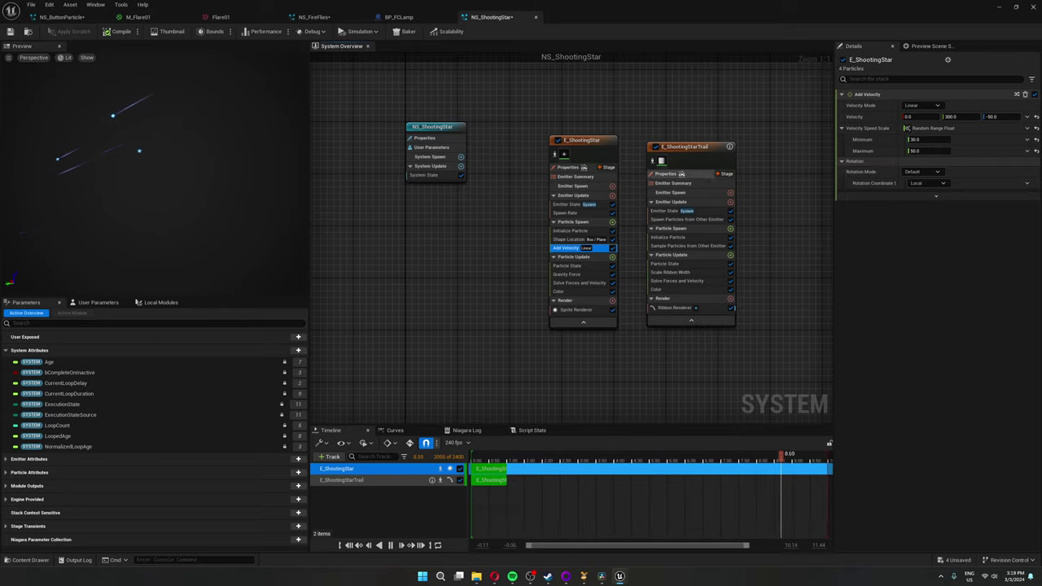
click(567, 275)
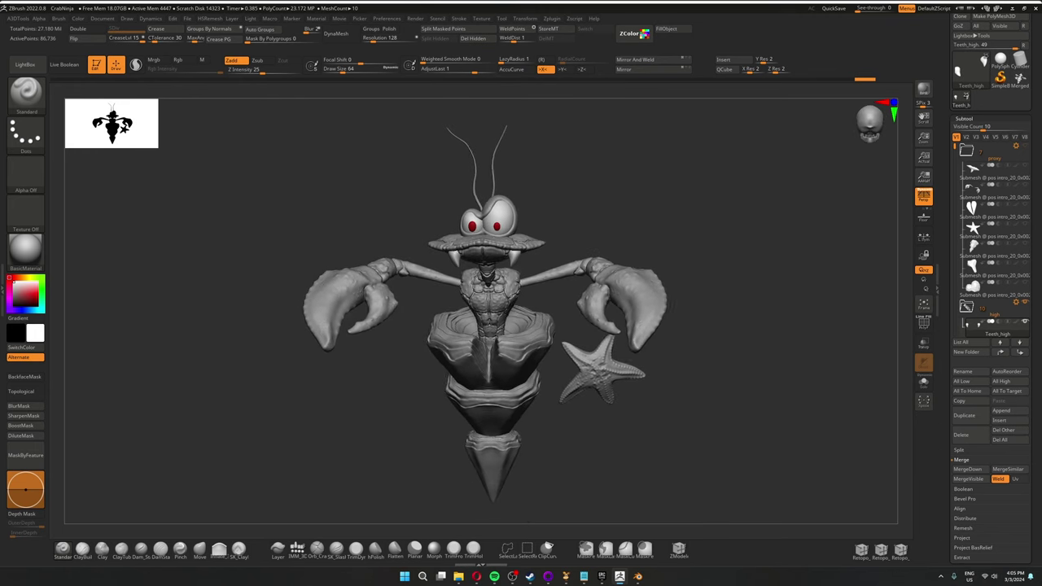
- Switch to the crab ninja sculpt in ZBrush and examine the low-poly body, starfish, top shell and bottom shell from front and back
mouse_move(854, 301)
ctrl+right_down()
mouse_move(856, 398)
mouse_move(650, 397)
ctrl+right_up()
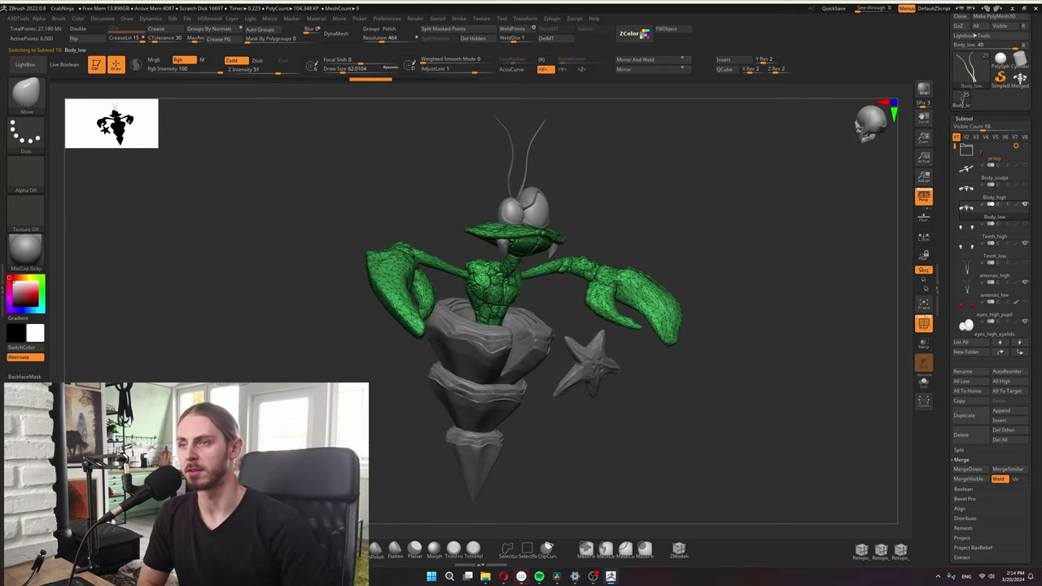
alt+click(523, 163)
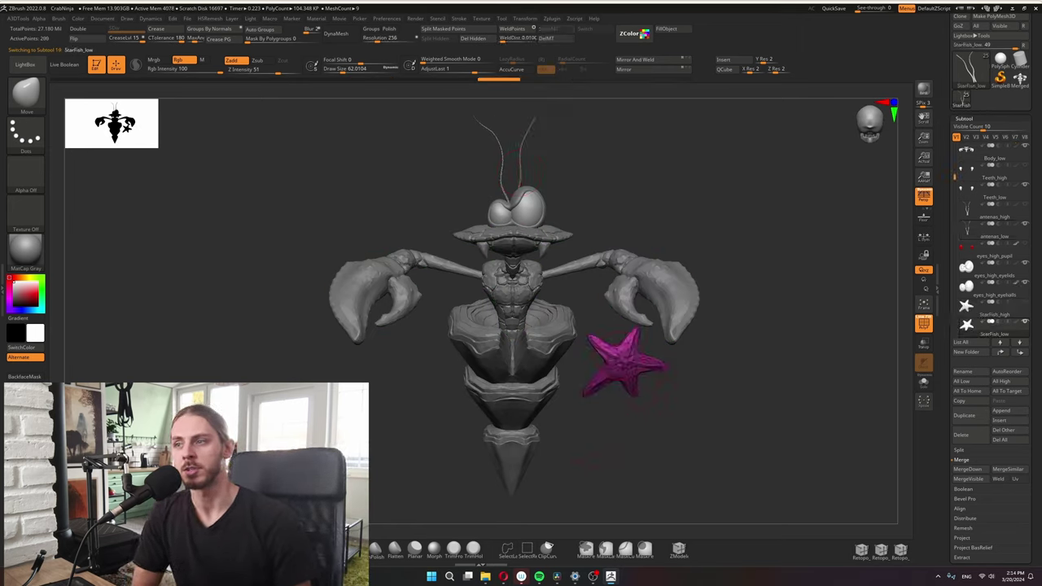
drag(588, 443, 700, 444)
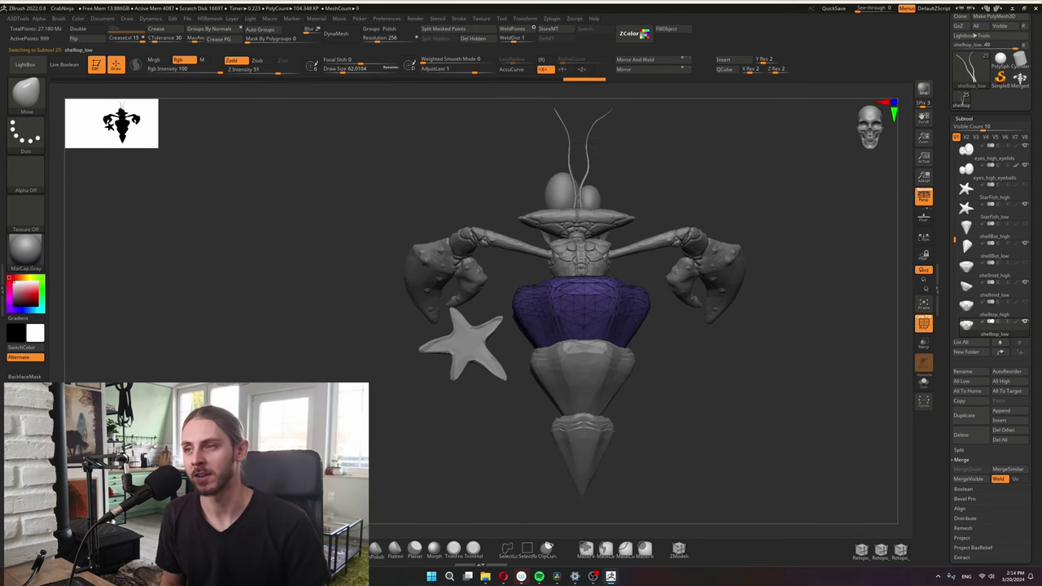
drag(669, 389, 439, 389)
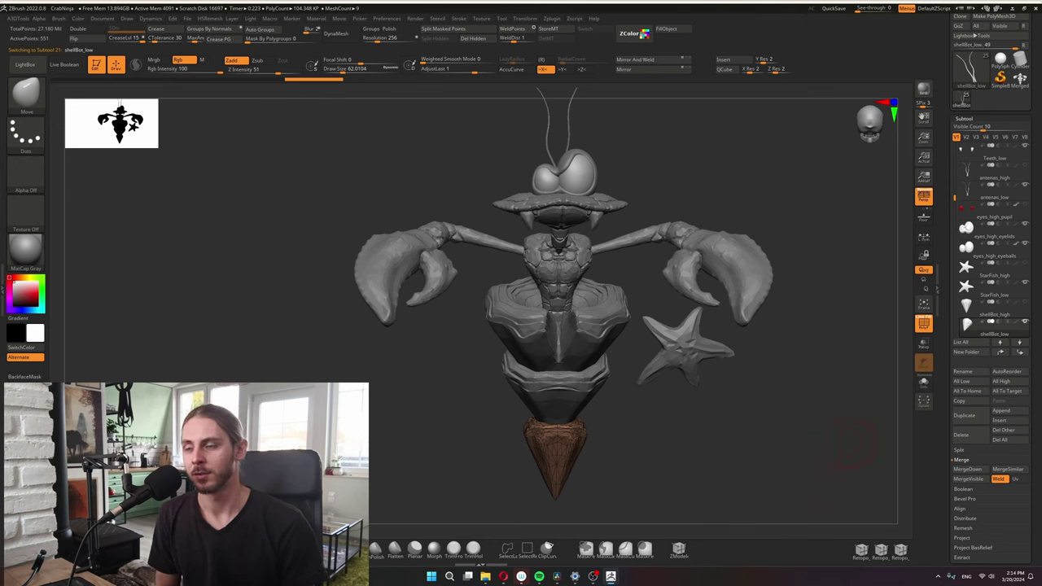
drag(854, 443, 761, 444)
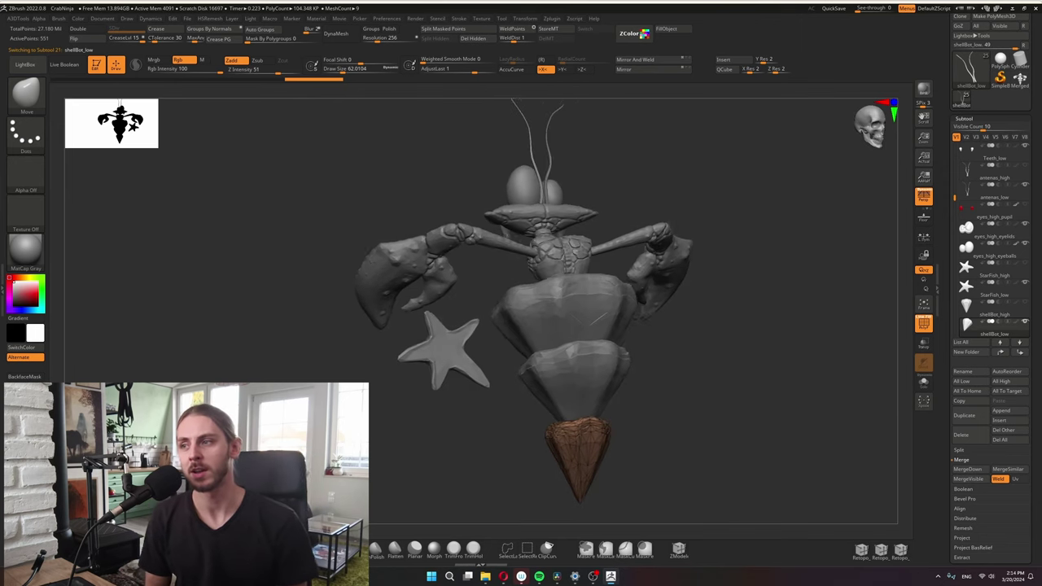
drag(887, 443, 697, 443)
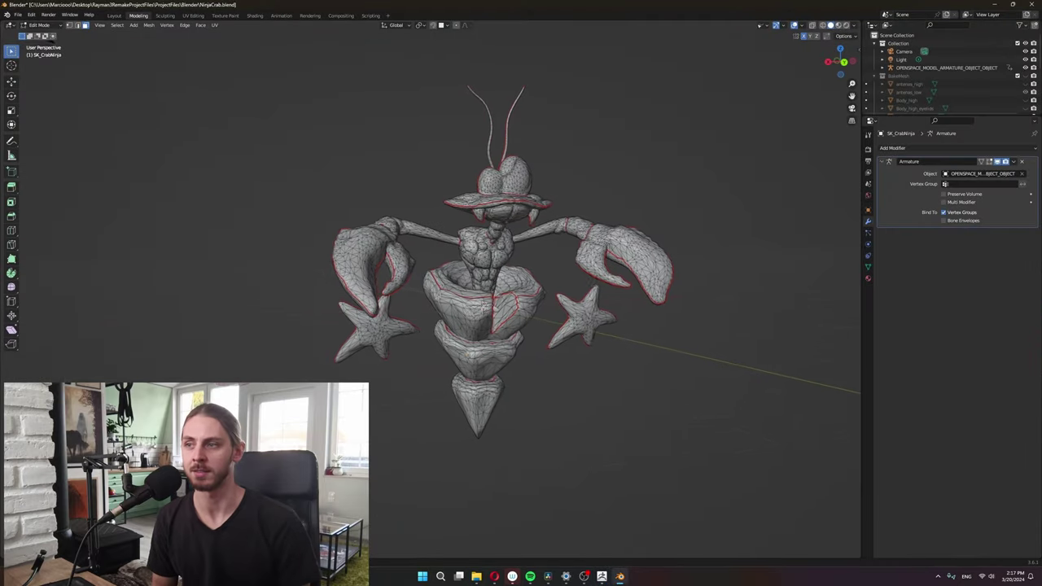
- In Blender, inspect the crab mesh's seams, then add a Data Transfer modifier with the original submesh as source and expand its Vertex Data options
middle_drag(440, 309, 461, 306)
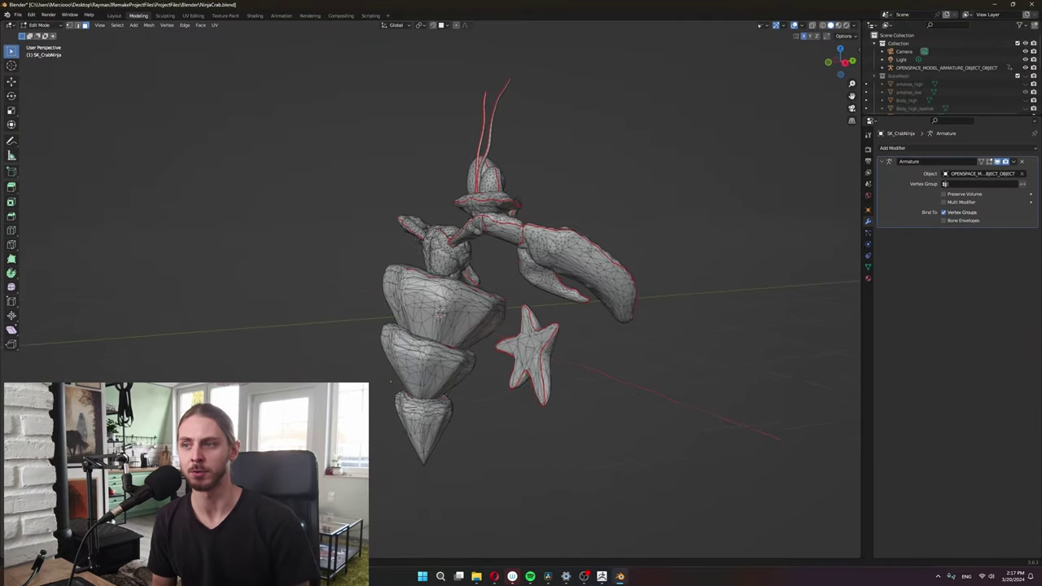
middle_drag(415, 394, 490, 377)
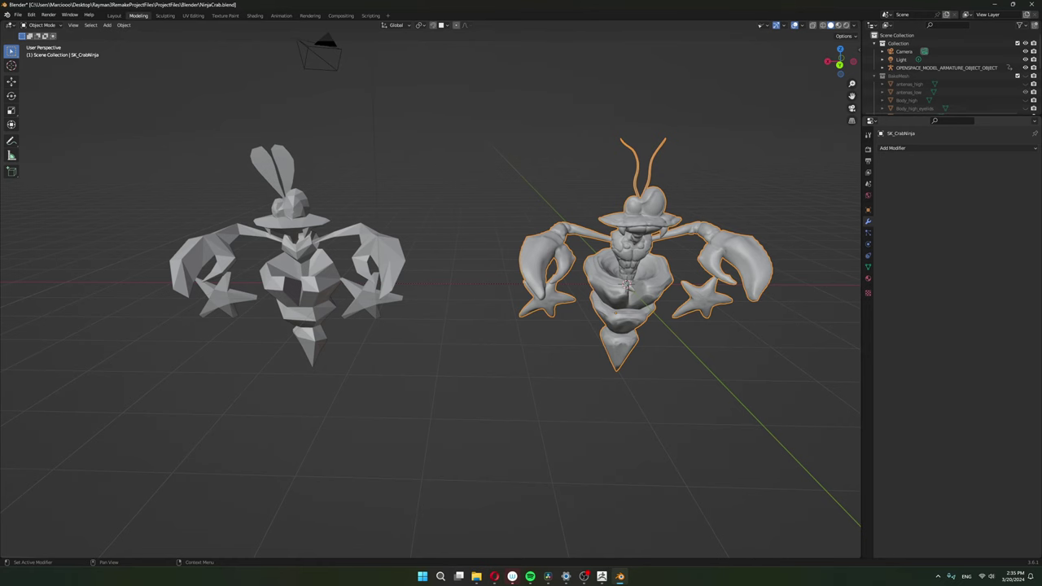
click(936, 148)
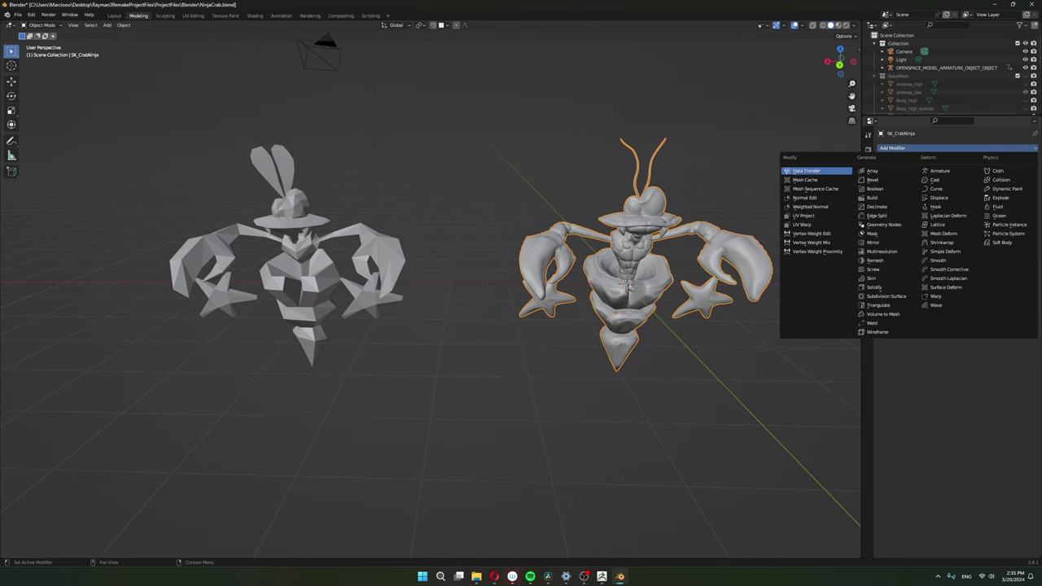
click(806, 170)
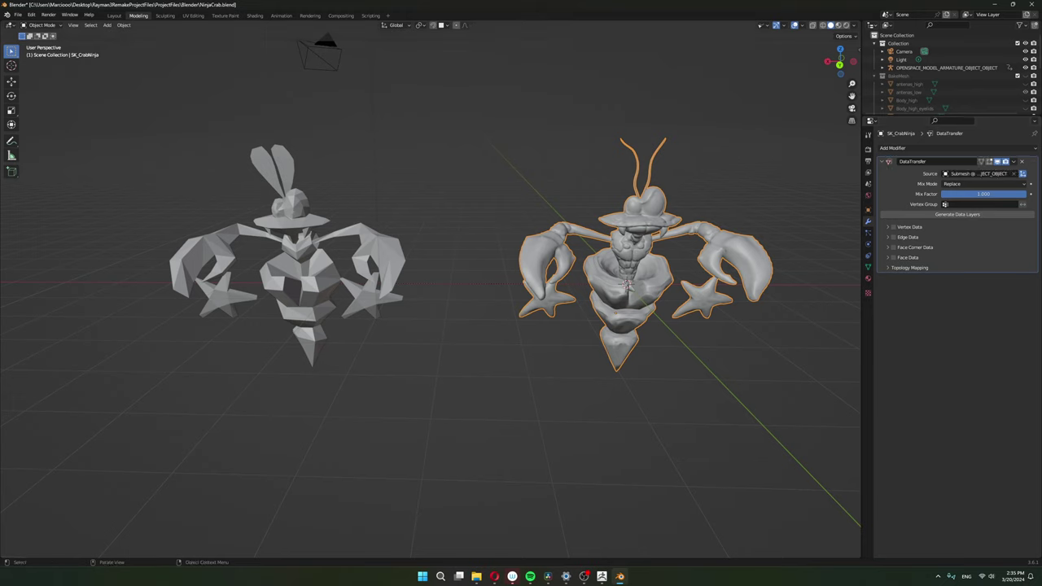
click(888, 228)
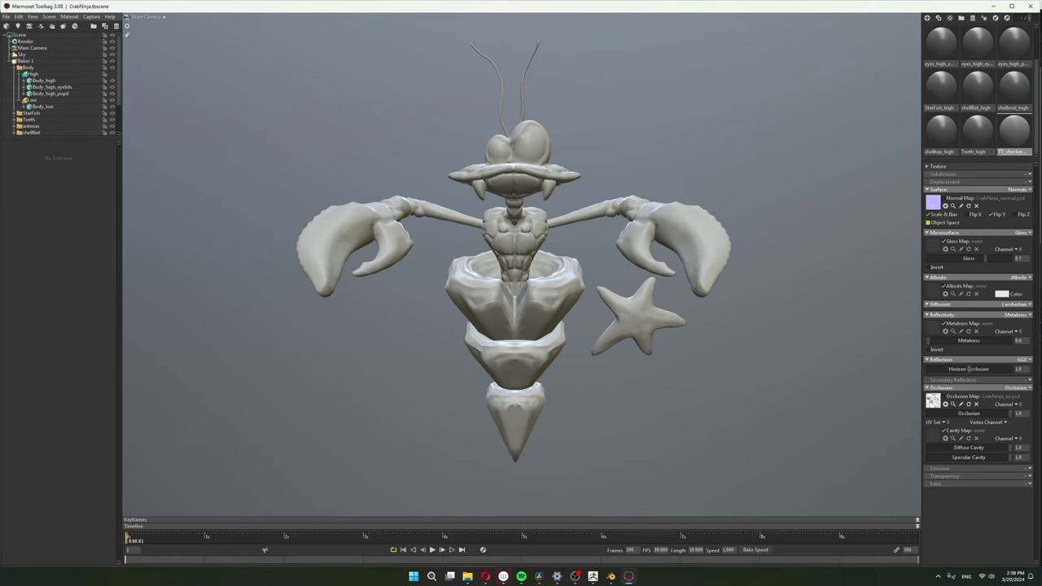
- In Marmoset Toolbag, enable the CrabNinja normal and occlusion maps on the crab material and inspect the bake around the model
click(944, 198)
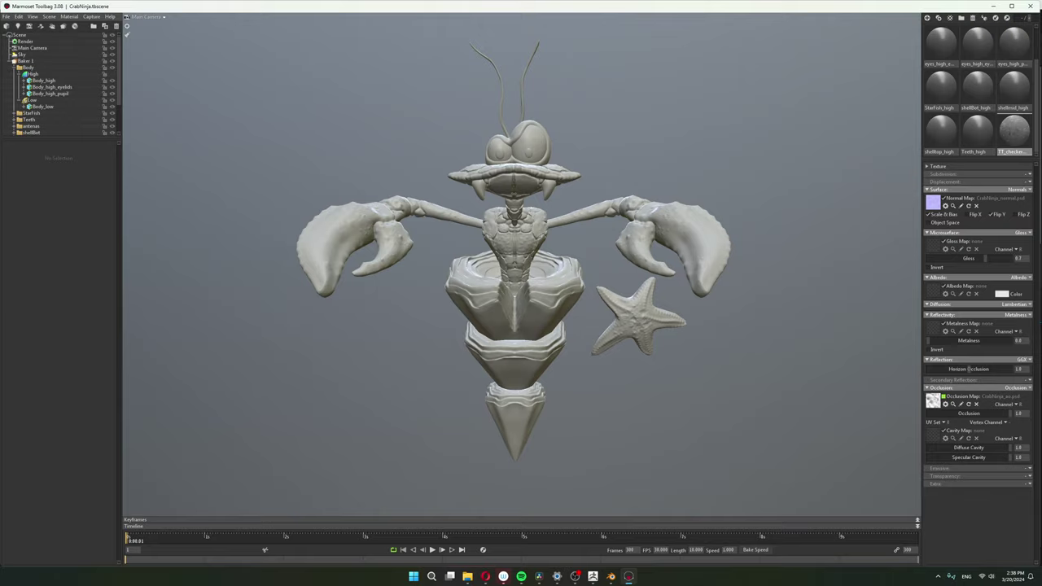
drag(655, 269, 252, 273)
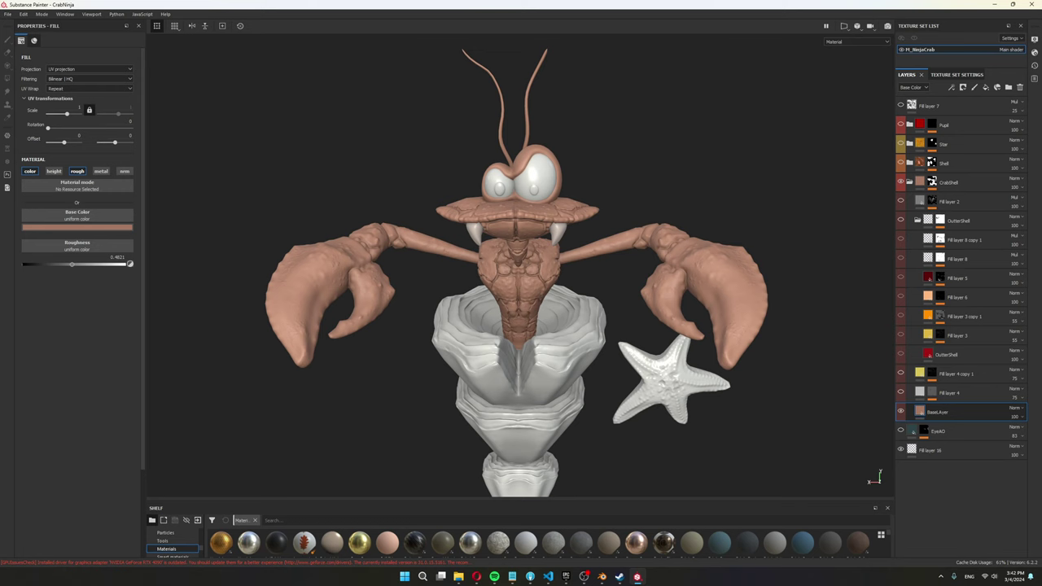
- In Substance Painter, show Fill layer 4, Fill layer 4 copy 1 and the OutterShell folder with its red base layer on the crab body
scroll(536, 255, up, 7)
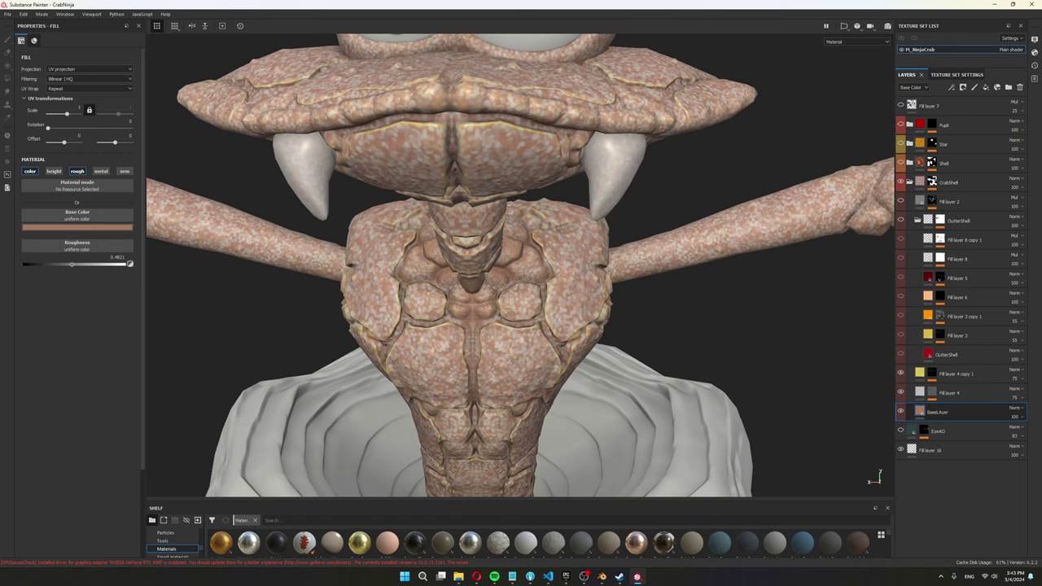
scroll(521, 269, up, 4)
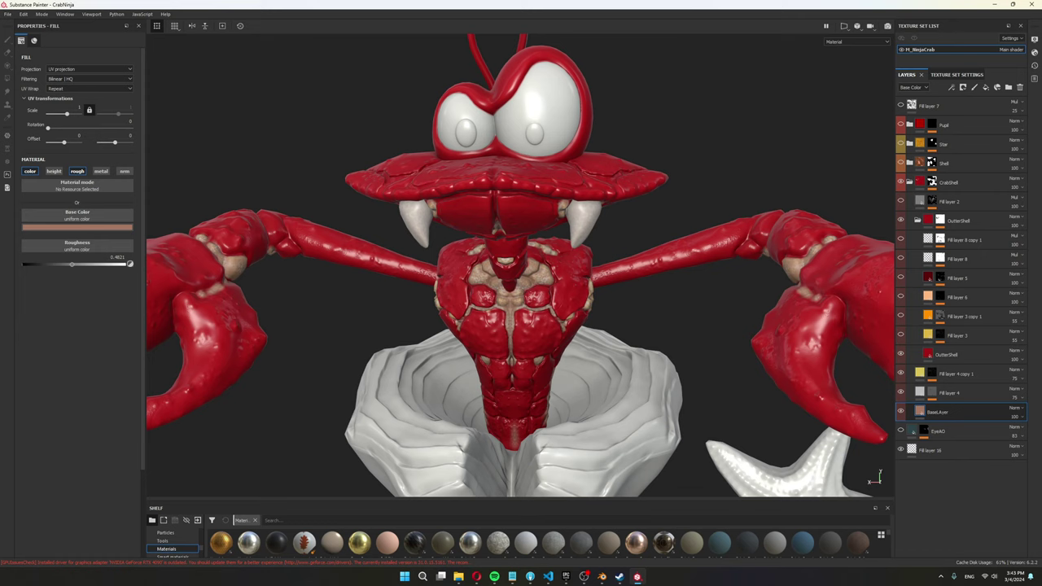
scroll(520, 268, up, 2)
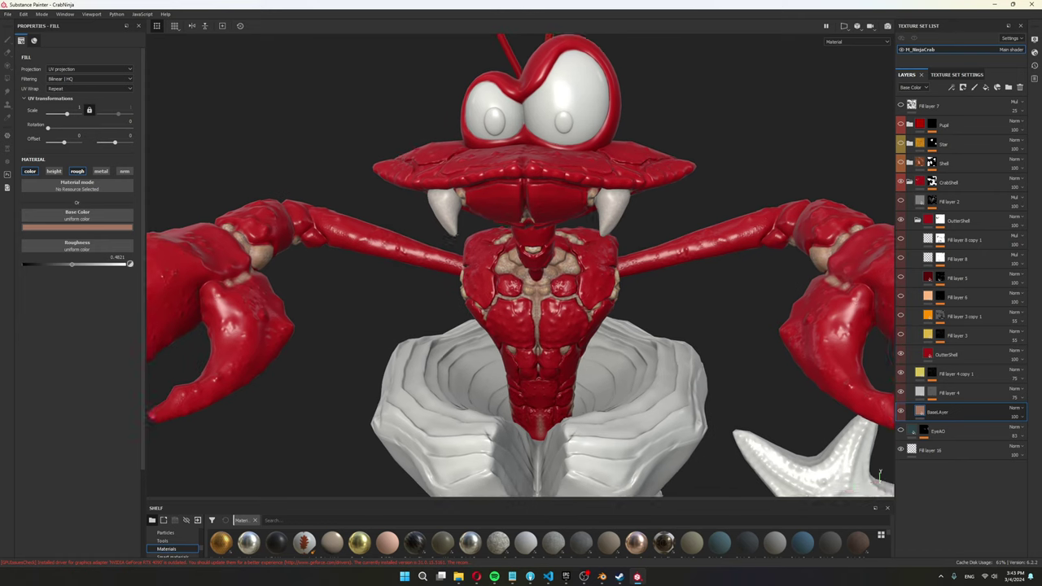
scroll(521, 265, down, 2)
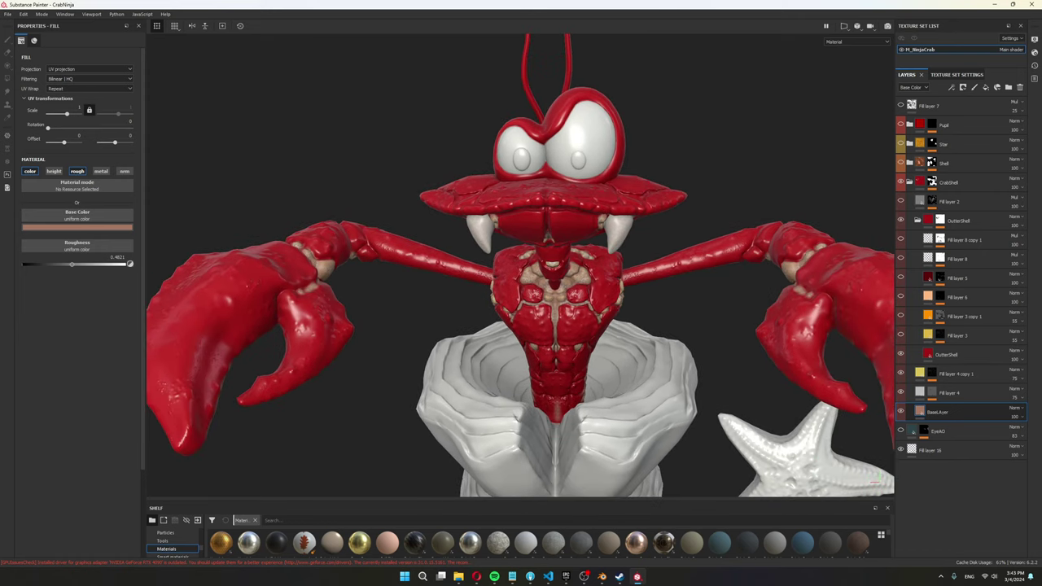
- Show Fill layer 3 and Fill layer 3 copy 1 in the OutterShell folder to add yellow edges and orange speckles to the shell
scroll(521, 269, down, 3)
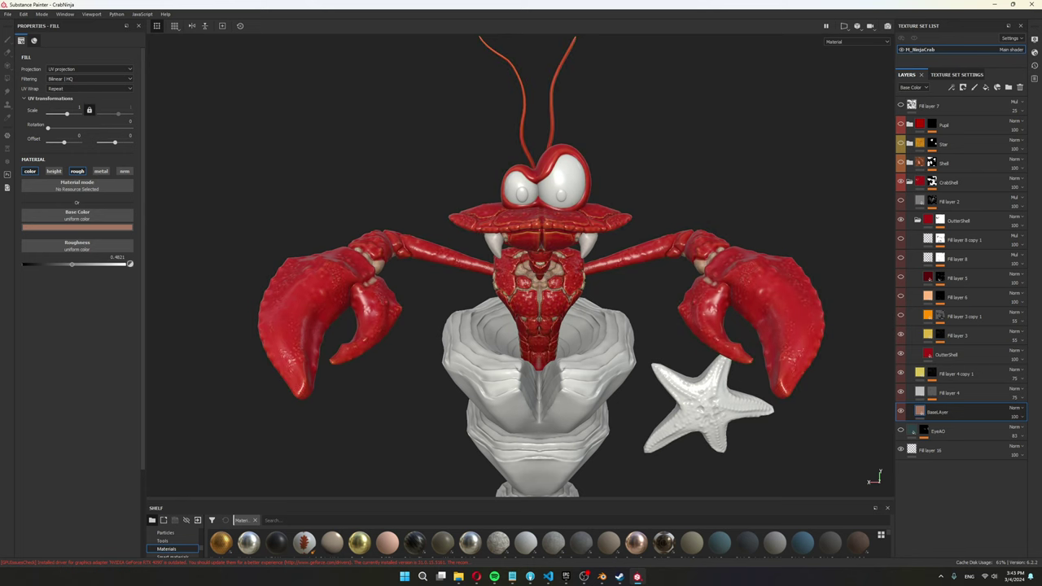
scroll(550, 213, up, 5)
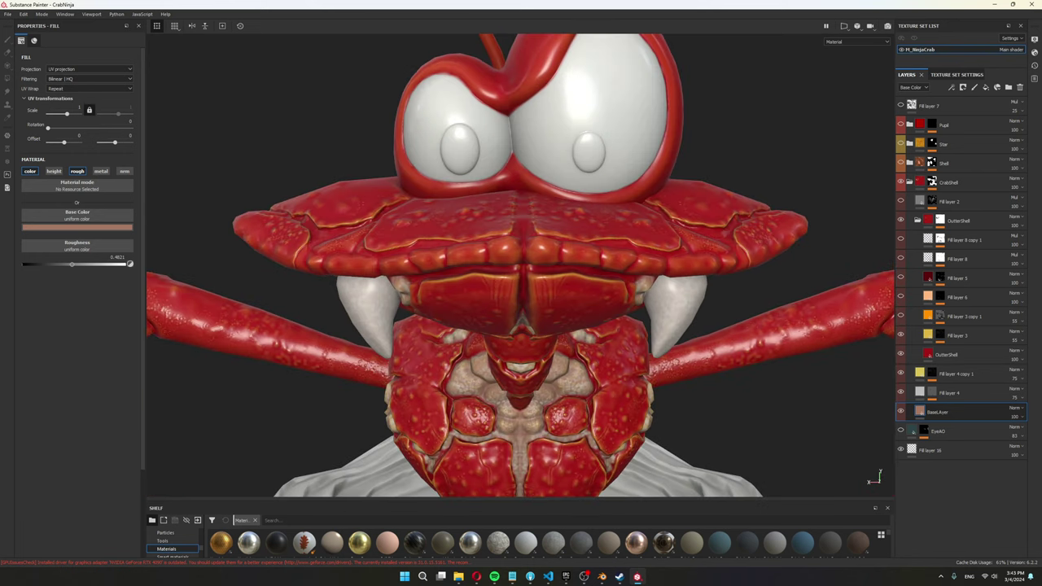
alt+drag(551, 213, 480, 217)
click(900, 316)
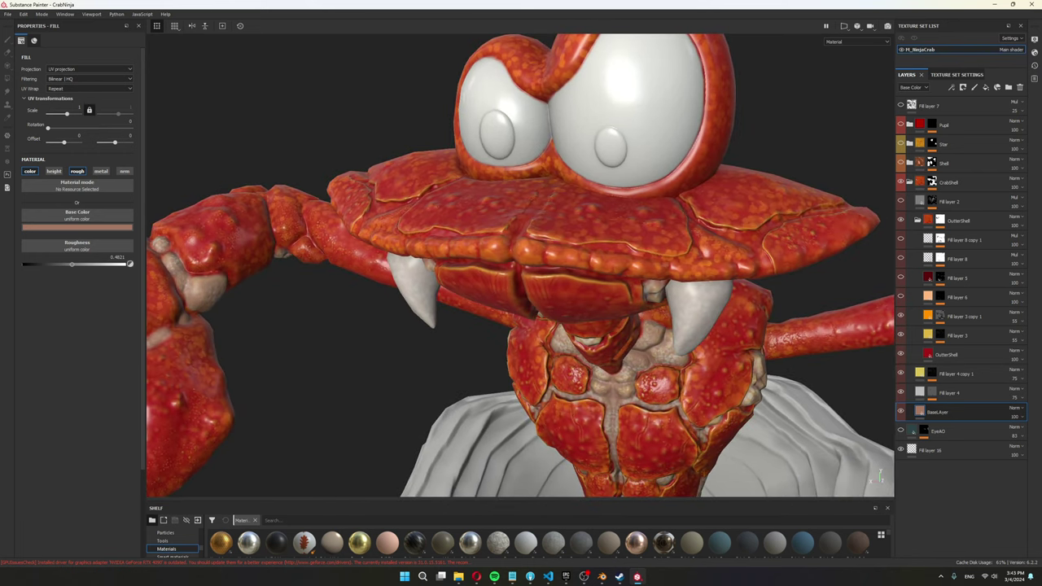
- Inspect the orange speckles on the crab's face and claw, and show Fill layer 6 to lighten the shell's tips and edges
scroll(603, 246, up, 2)
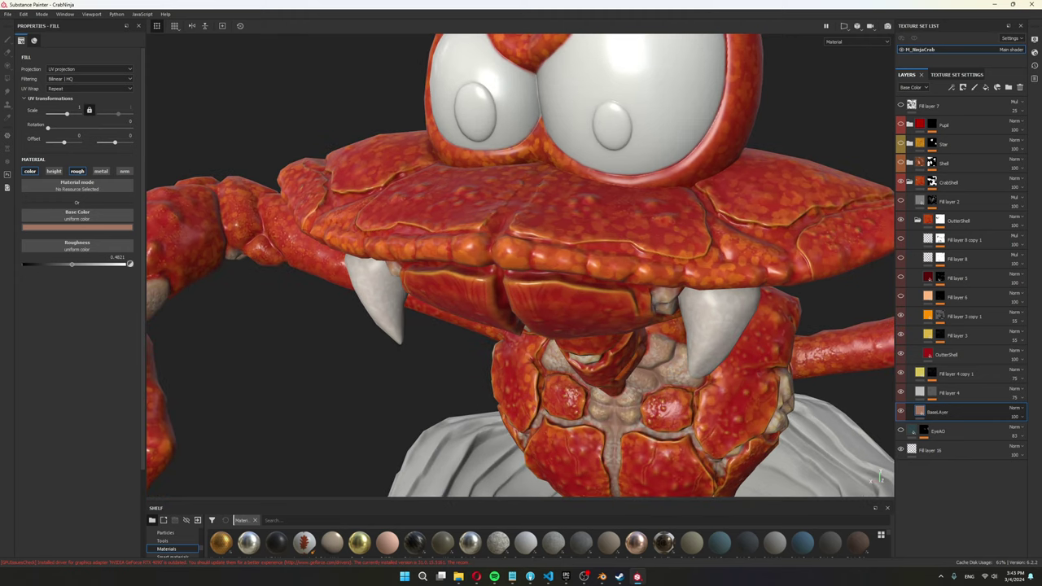
alt+drag(602, 245, 570, 244)
alt+middle_drag(489, 284, 708, 210)
alt+middle_drag(504, 261, 696, 224)
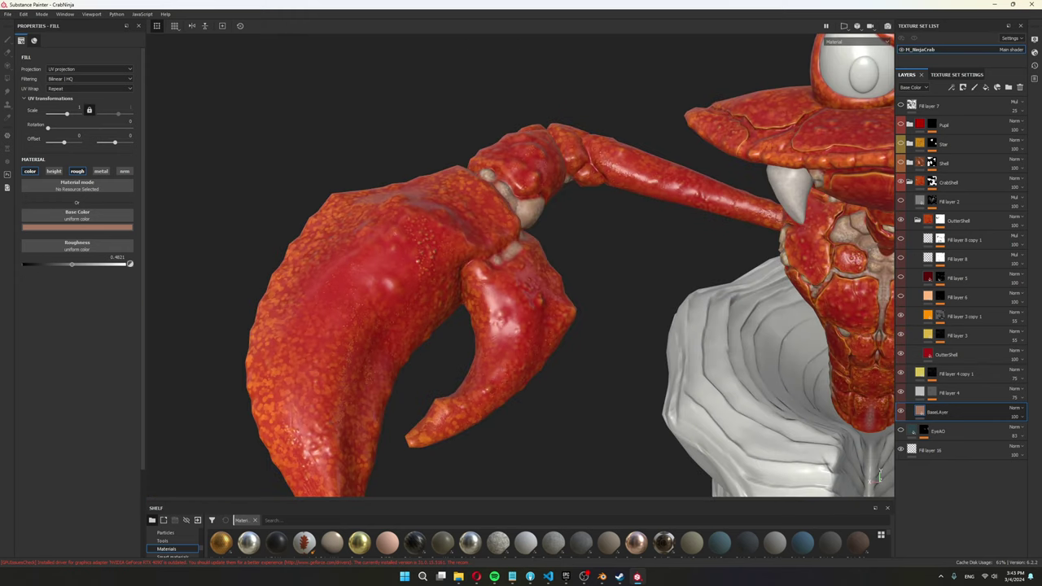
alt+middle_drag(610, 253, 439, 244)
scroll(520, 266, down, 2)
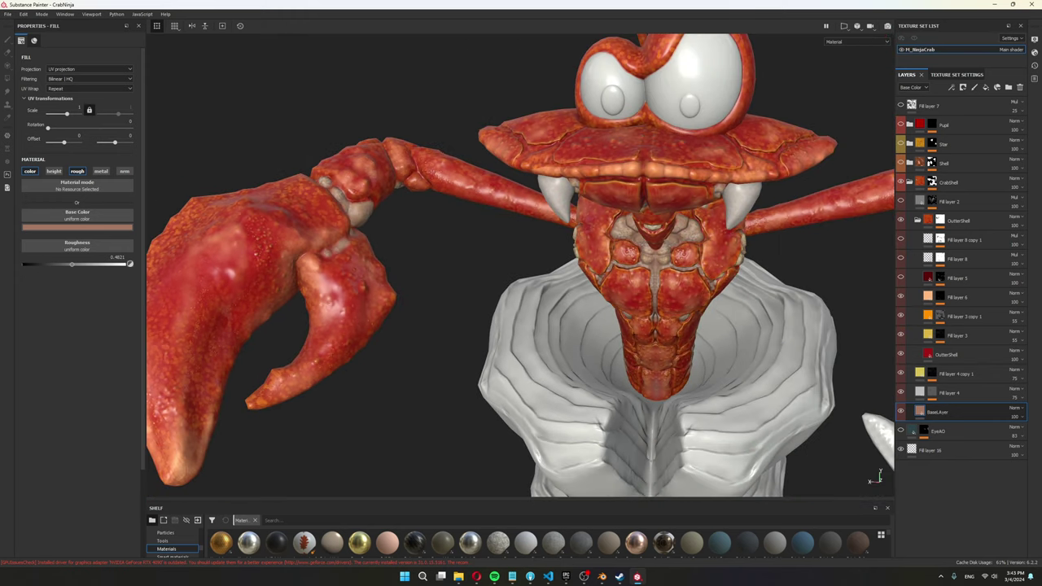
alt+drag(716, 272, 748, 273)
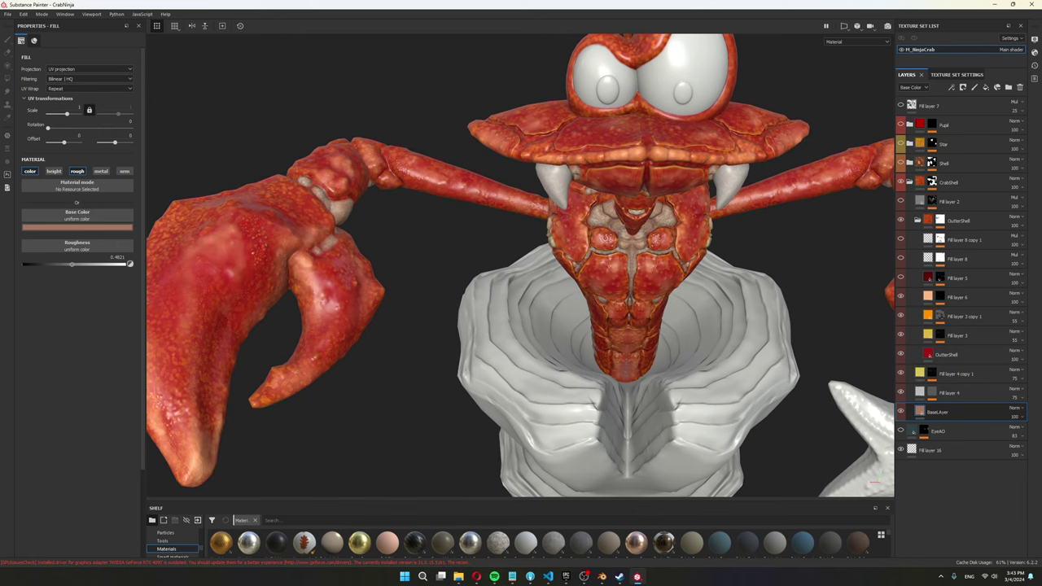
- Show Fill layer 5 for dark red spots, then show and select Fill layer 8 with its roughness noise, viewing the claw up close
scroll(521, 264, down, 2)
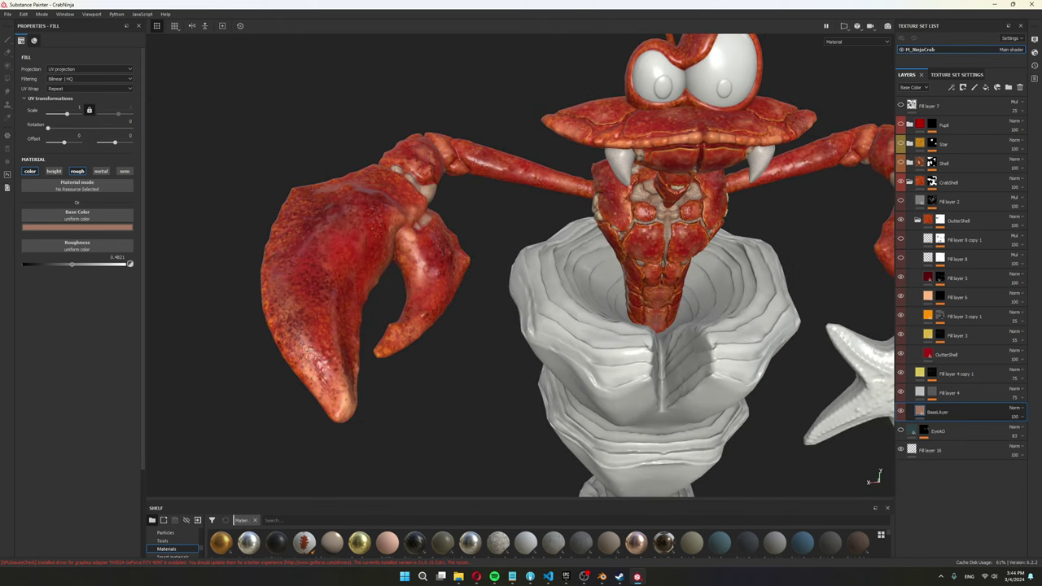
scroll(256, 157, up, 2)
alt+middle_drag(256, 158, 314, 175)
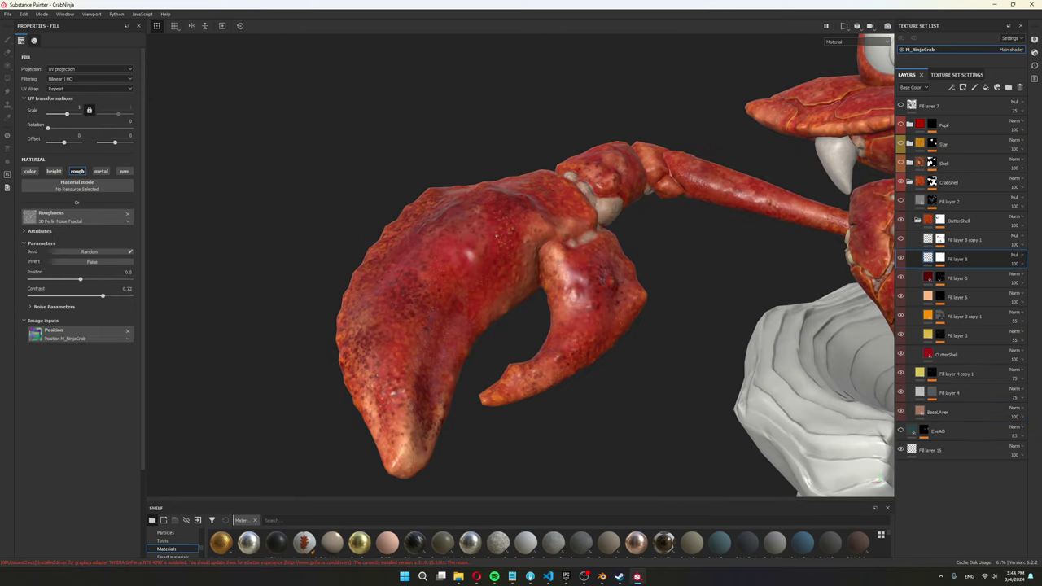
alt+drag(361, 371, 382, 373)
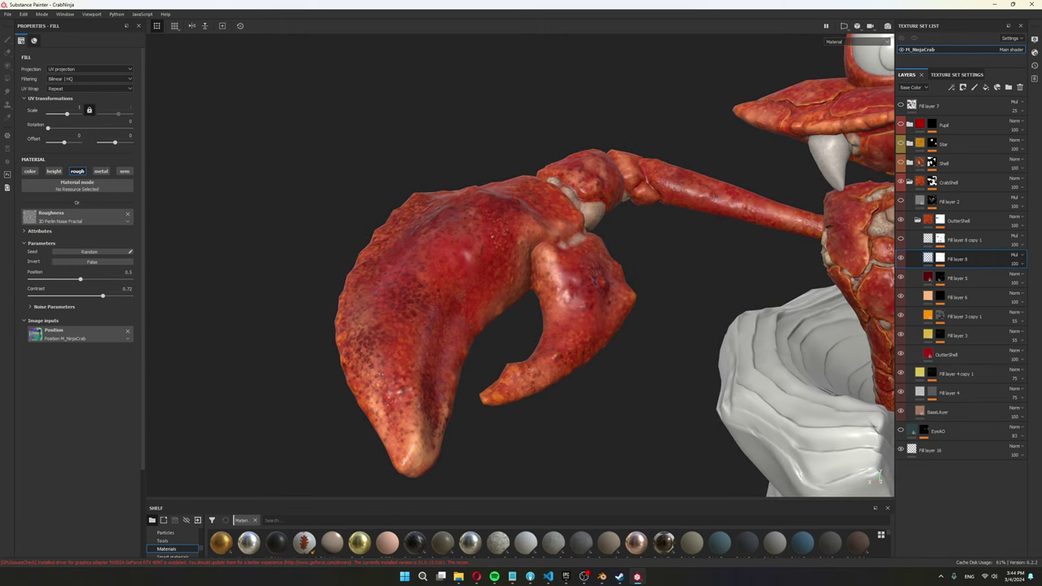
- Display only the Roughness channel and examine the roughness variation on the crab's claw and arm
key(c)
key(c)
key(c)
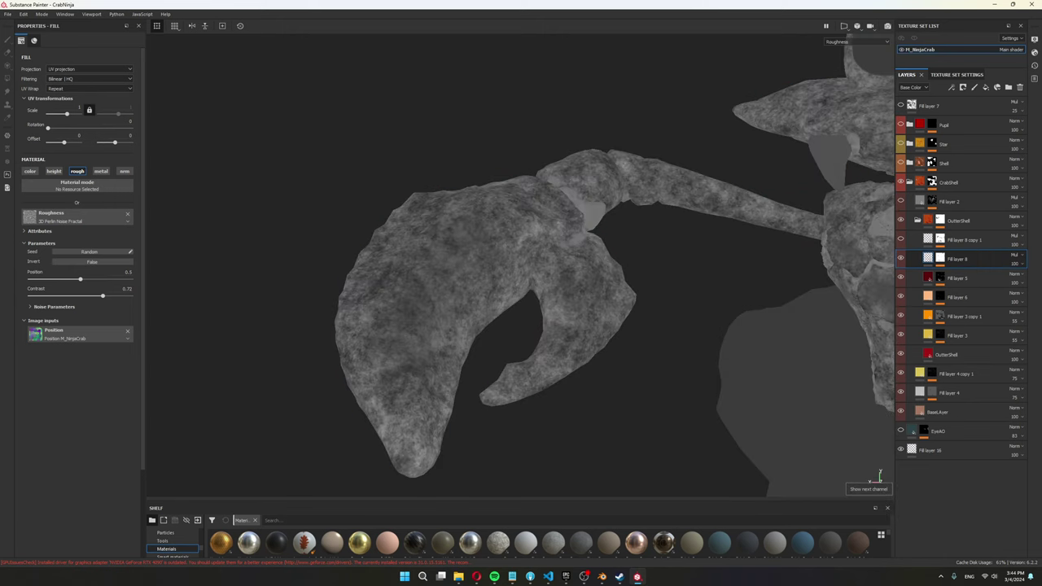
scroll(520, 265, up, 2)
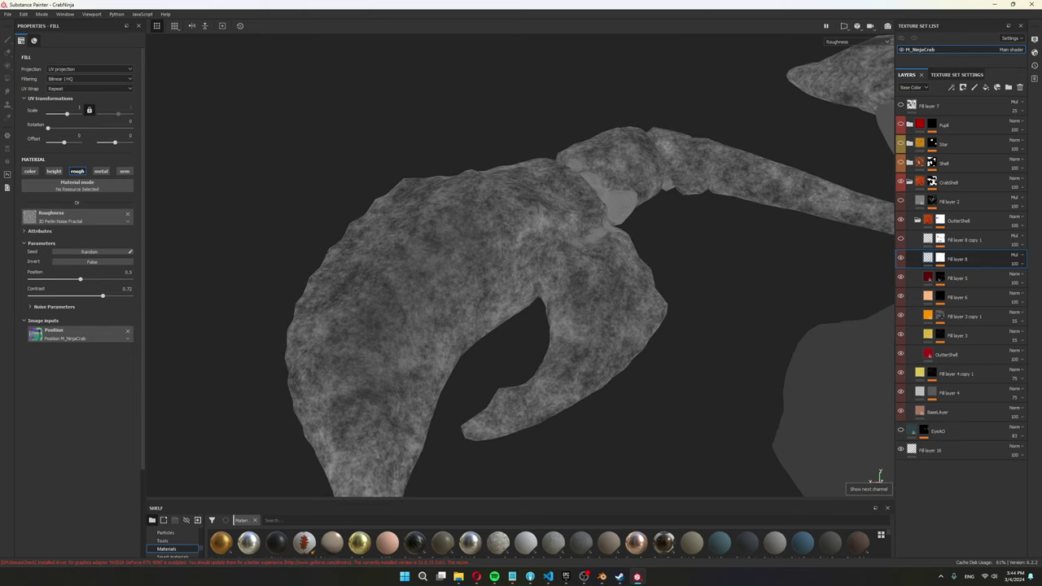
scroll(520, 266, down, 2)
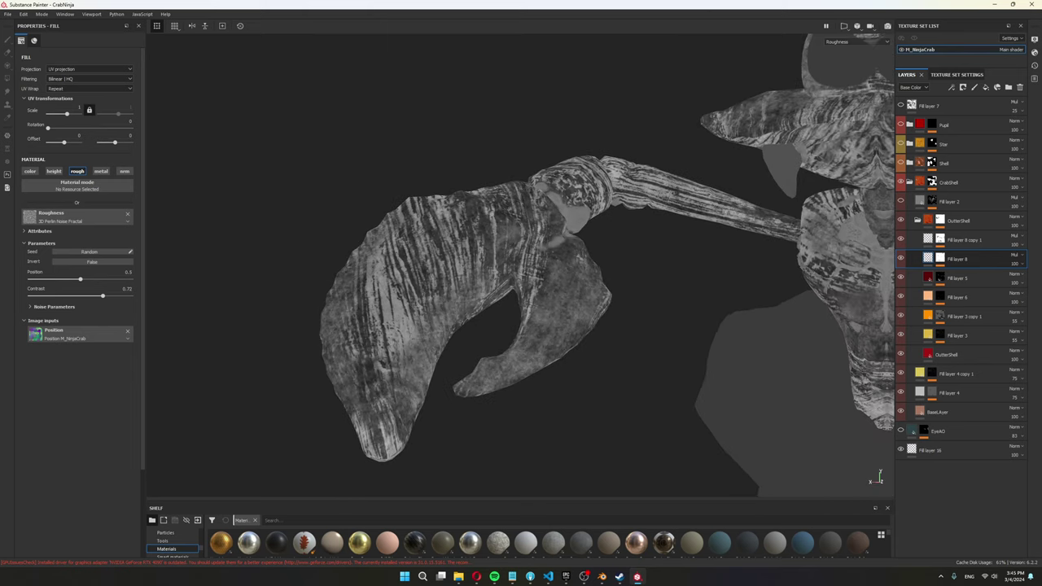
- Examine the roughness across the crab's face and body, and return to the full material display to view the claw
alt+drag(520, 265, 562, 265)
alt+middle_drag(562, 266, 468, 265)
alt+drag(520, 265, 488, 265)
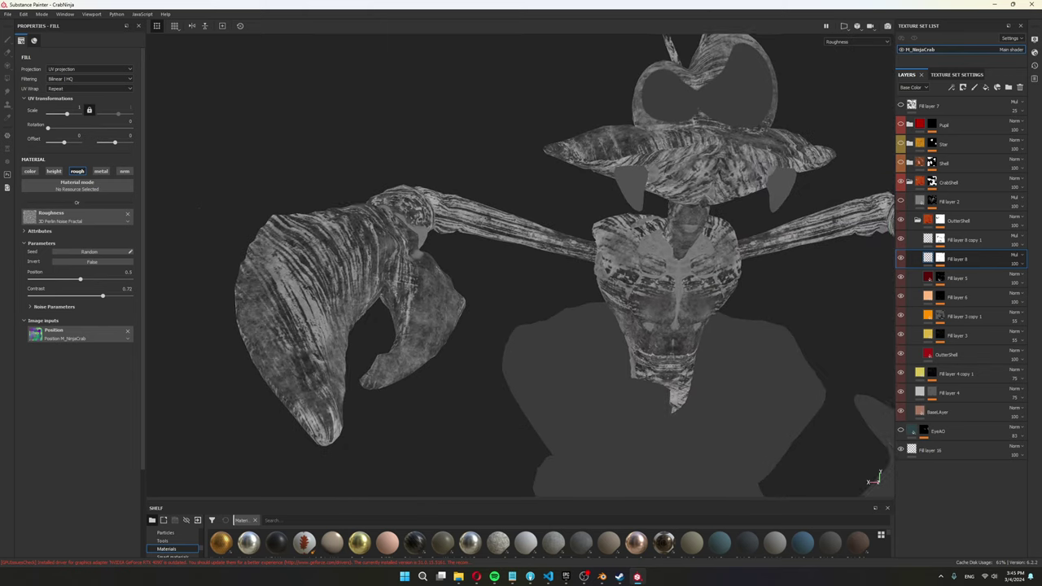
key(m)
alt+middle_drag(733, 266, 245, 266)
scroll(520, 265, up, 3)
shift+right_drag(521, 265, 570, 266)
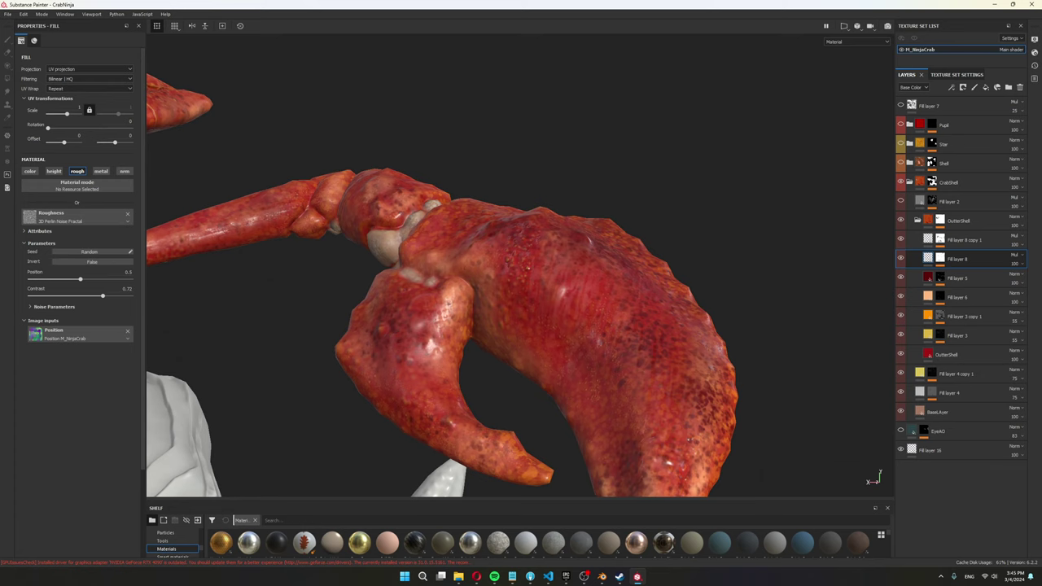
- Show Fill layer 2 in the CrabShell folder and inspect its effect on the arm and claw joints
click(900, 201)
scroll(520, 265, up, 2)
alt+middle_drag(520, 265, 659, 334)
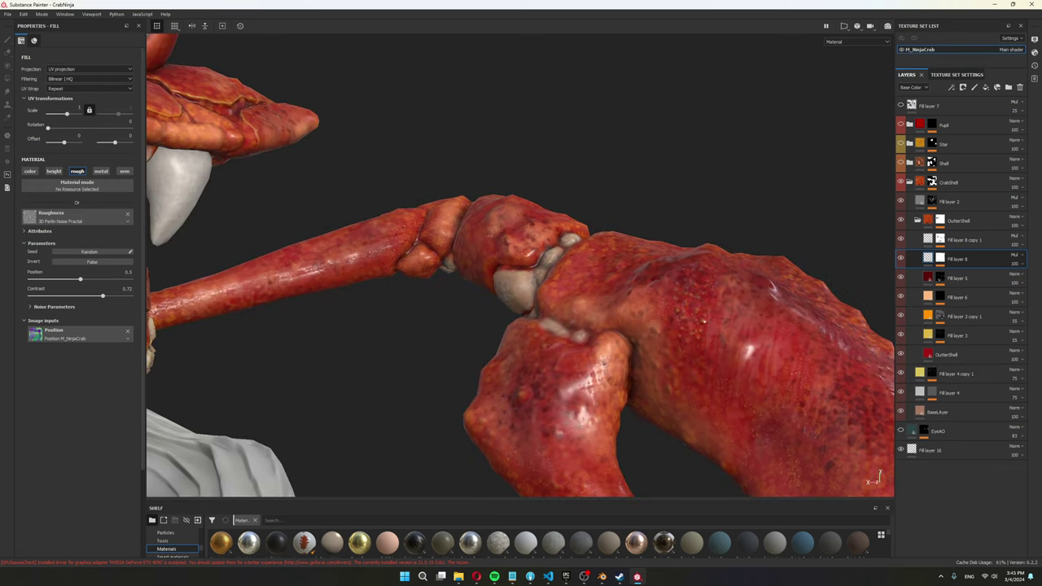
alt+drag(520, 265, 520, 302)
scroll(520, 265, down, 2)
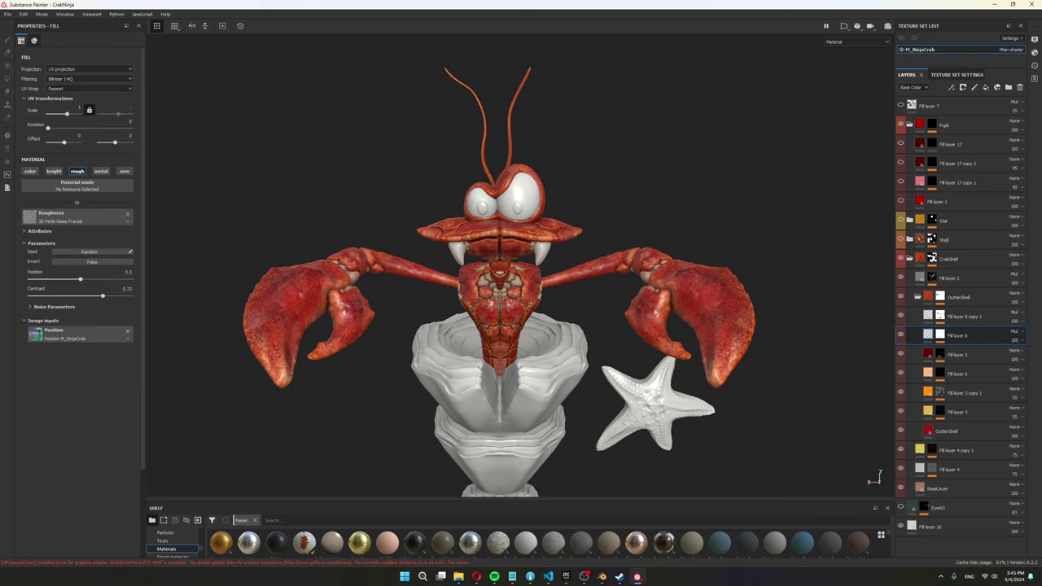
- Show Fill layer 1 in the Pupil folder to give the crab's eyes red pupils, viewing the face up close
scroll(520, 266, up, 4)
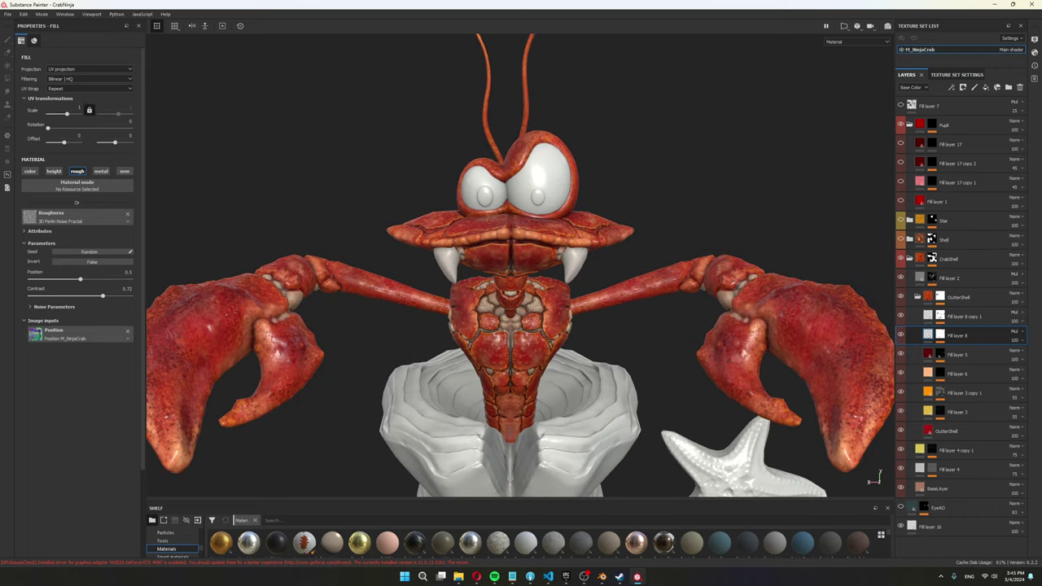
alt+middle_drag(520, 265, 536, 383)
scroll(521, 268, up, 1)
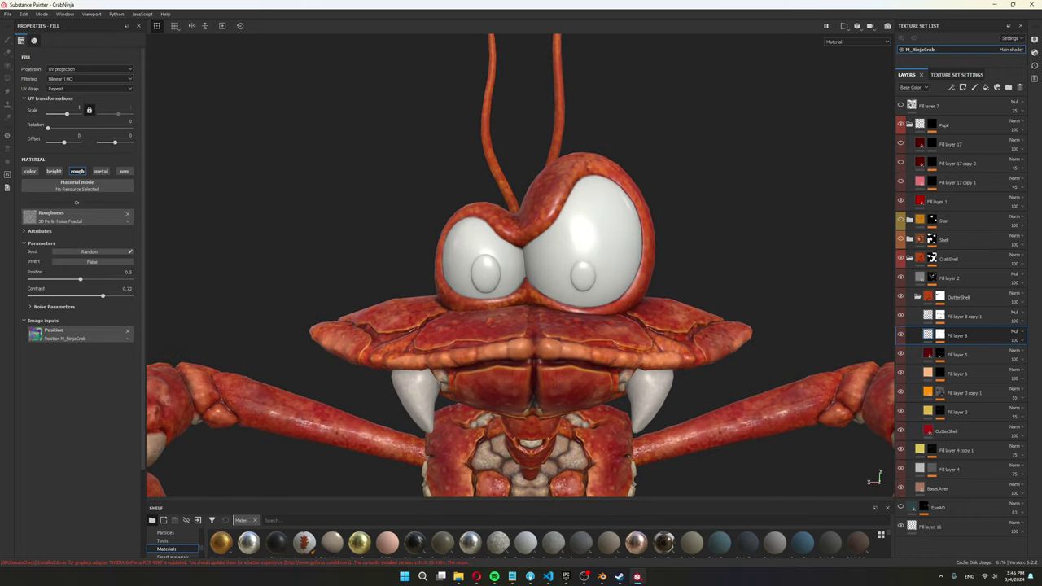
scroll(521, 269, up, 3)
scroll(521, 269, down, 2)
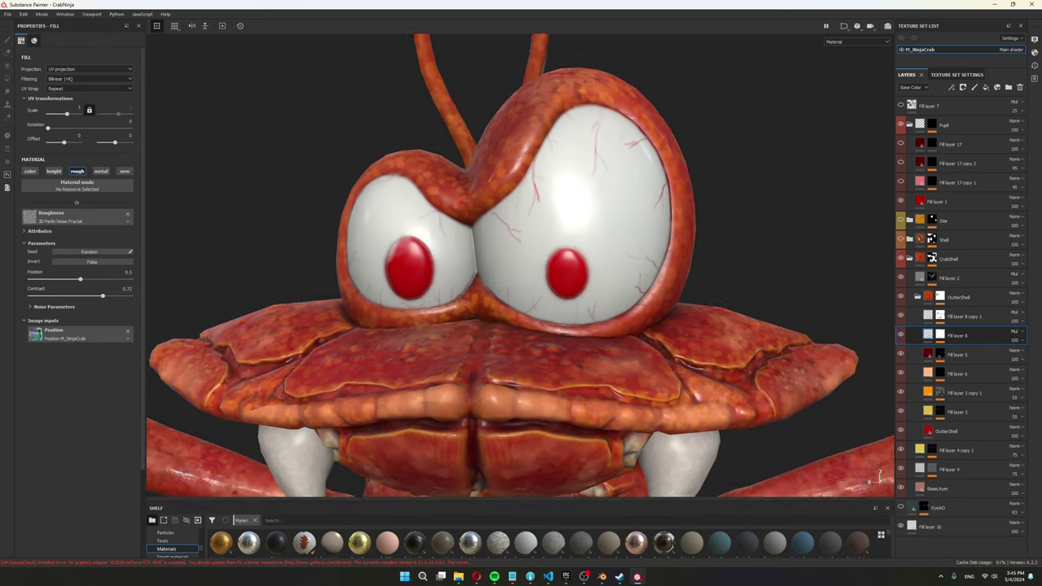
- Show Fill layer 17 copy 1, Fill layer 17 copy 2 and Fill layer 17 to add shading to the pupils
alt+drag(521, 269, 547, 268)
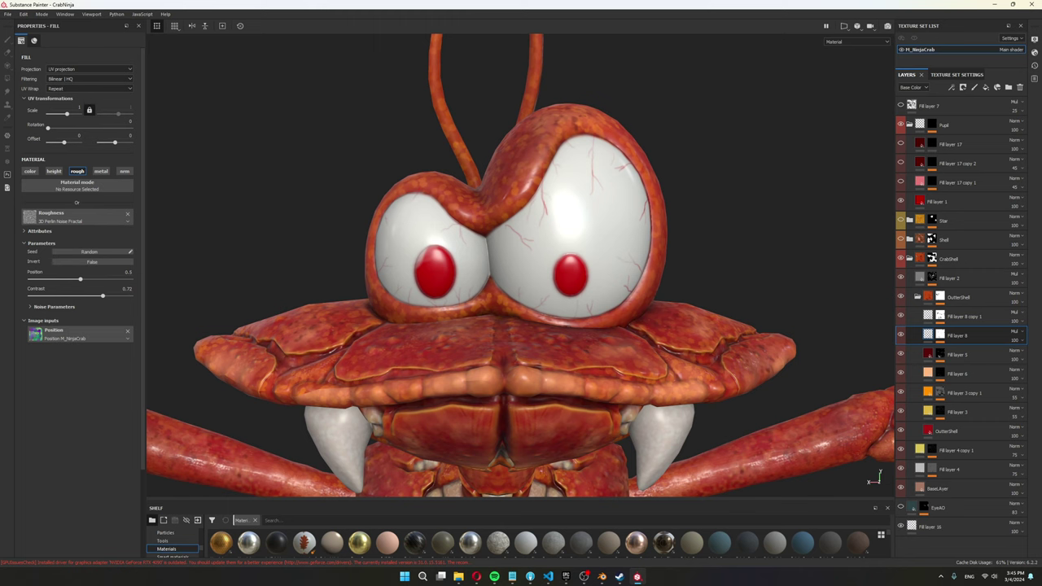
scroll(521, 268, down, 4)
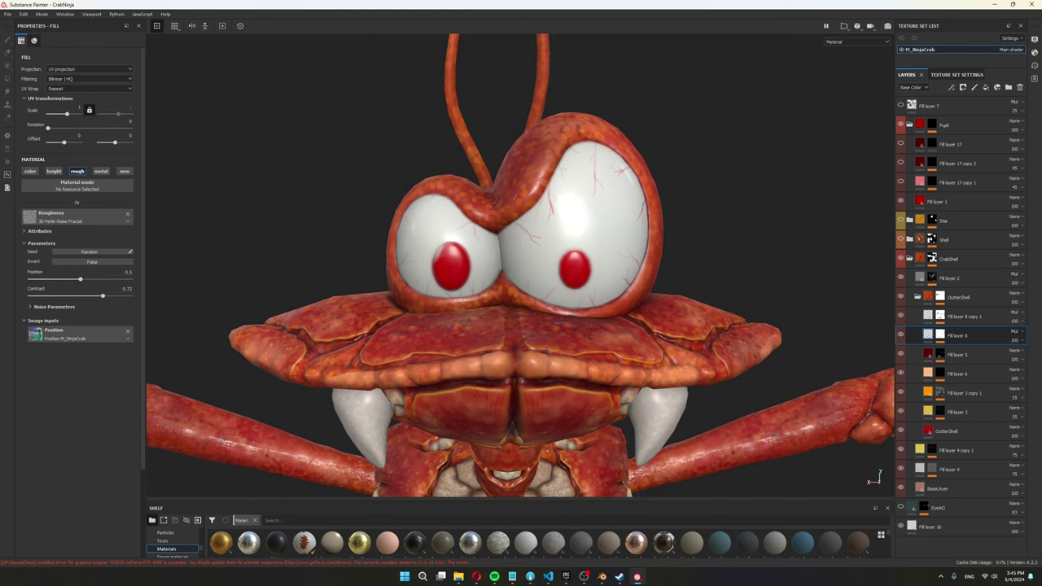
scroll(521, 269, up, 3)
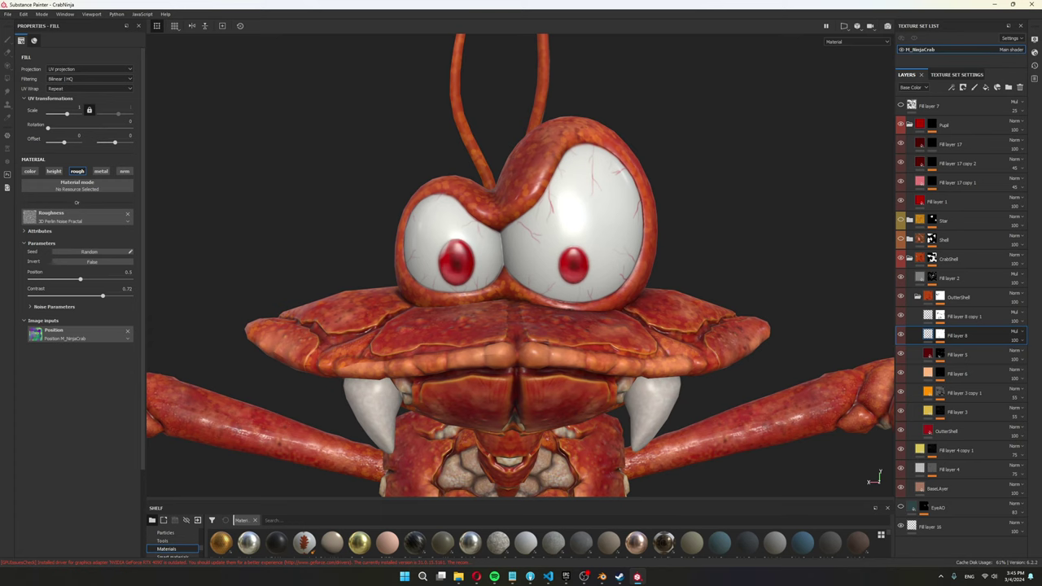
- Show the pink InnerShell base layer in the InnerShell folder and view the shell below the crab's body
scroll(521, 269, down, 3)
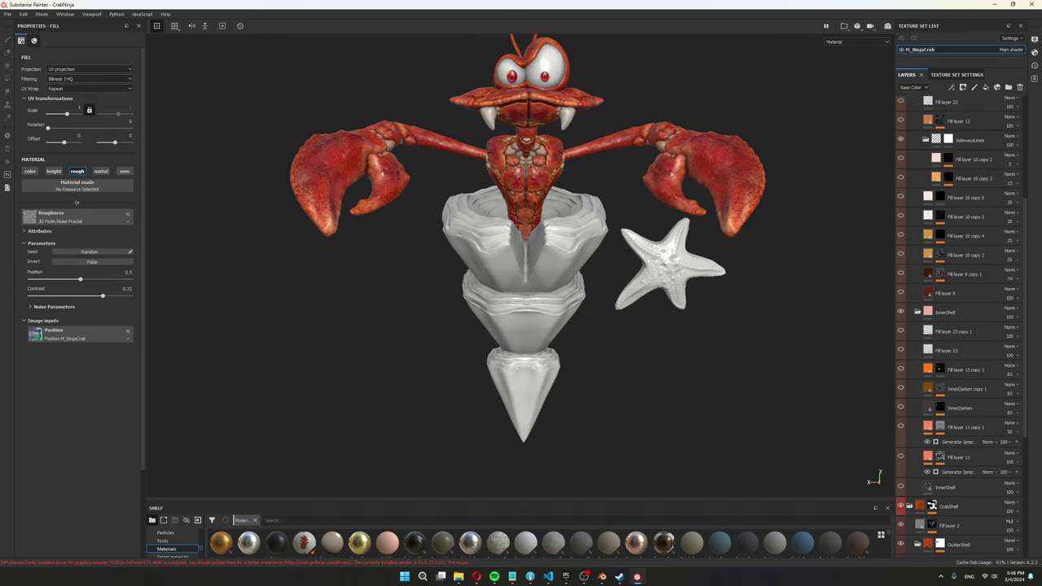
scroll(526, 265, up, 2)
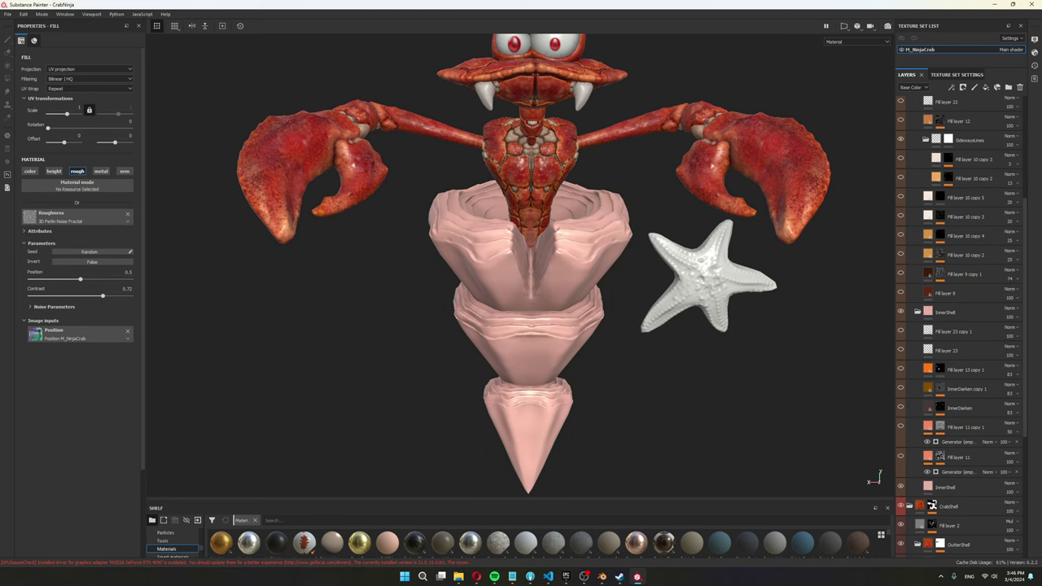
scroll(521, 266, up, 2)
alt+middle_drag(521, 266, 542, 331)
scroll(542, 331, up, 1)
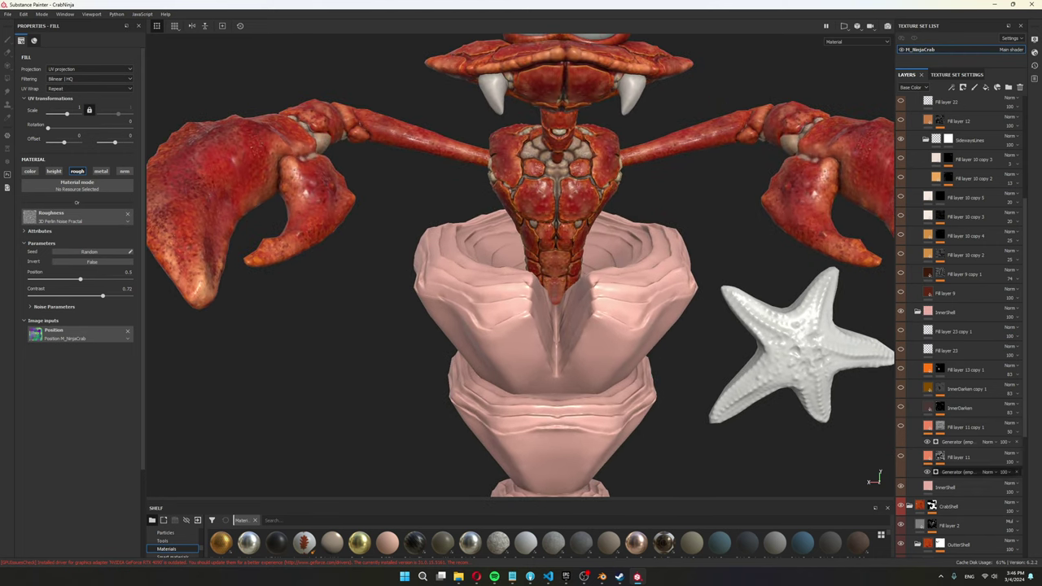
- Show Fill layer 11, InnerDarken copy 1 and Fill layer 11 copy 1, using a Grunge Concrete Burnt fill in the latter's mask
click(901, 456)
scroll(601, 301, up, 2)
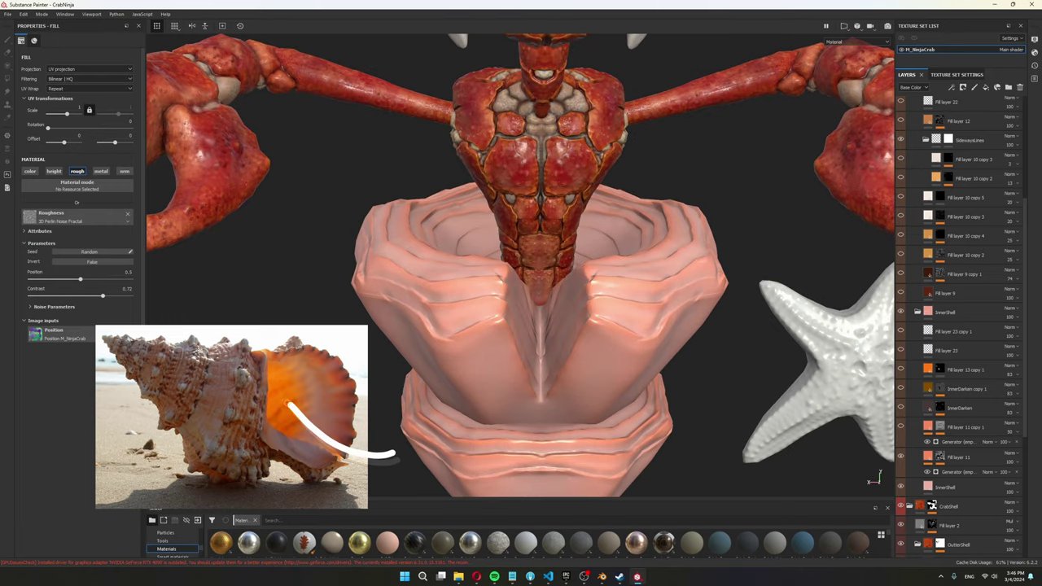
alt+drag(601, 301, 569, 303)
alt+middle_drag(570, 303, 684, 329)
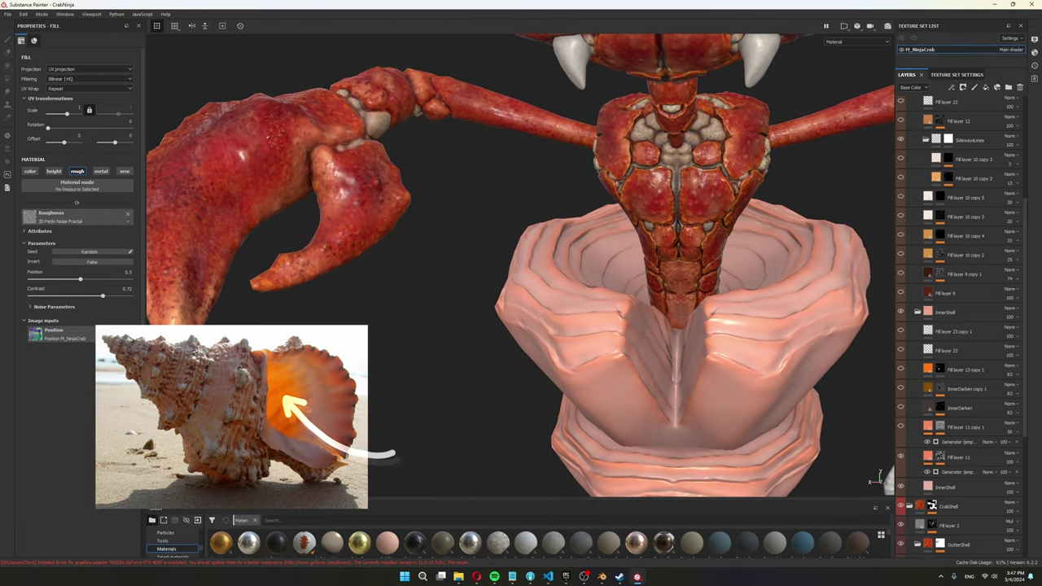
mouse_move(668, 317)
alt+mouse_down()
mouse_move(658, 317)
mouse_move(675, 319)
alt+mouse_up()
scroll(667, 317, up, 2)
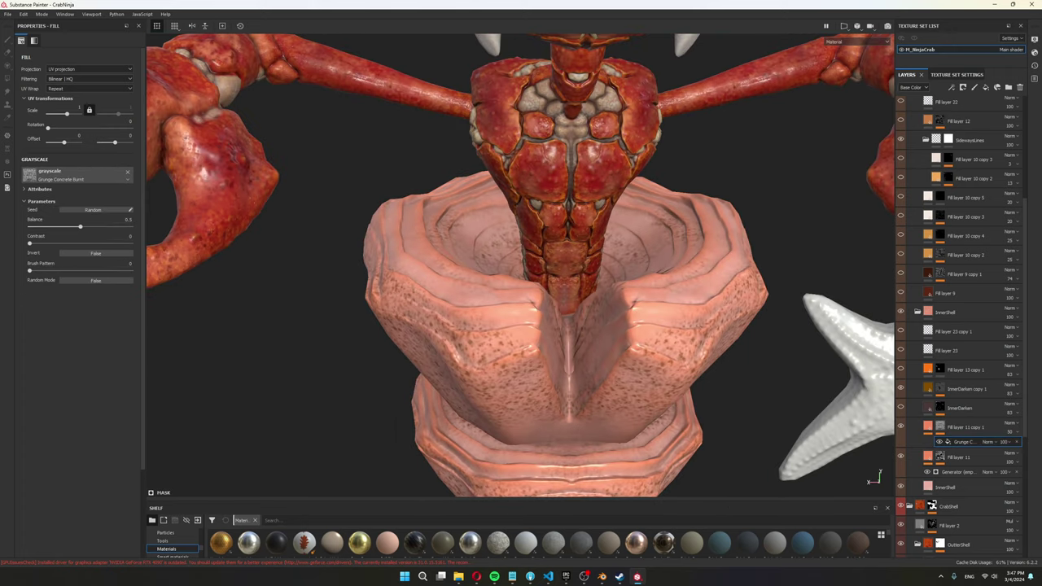
- Show the remaining InnerShell layers, including roughness Fill layer 23, and the OutterLayer folder's brown base and stripe layers
alt+drag(521, 269, 525, 301)
alt+middle_drag(525, 301, 529, 375)
alt+drag(529, 375, 550, 334)
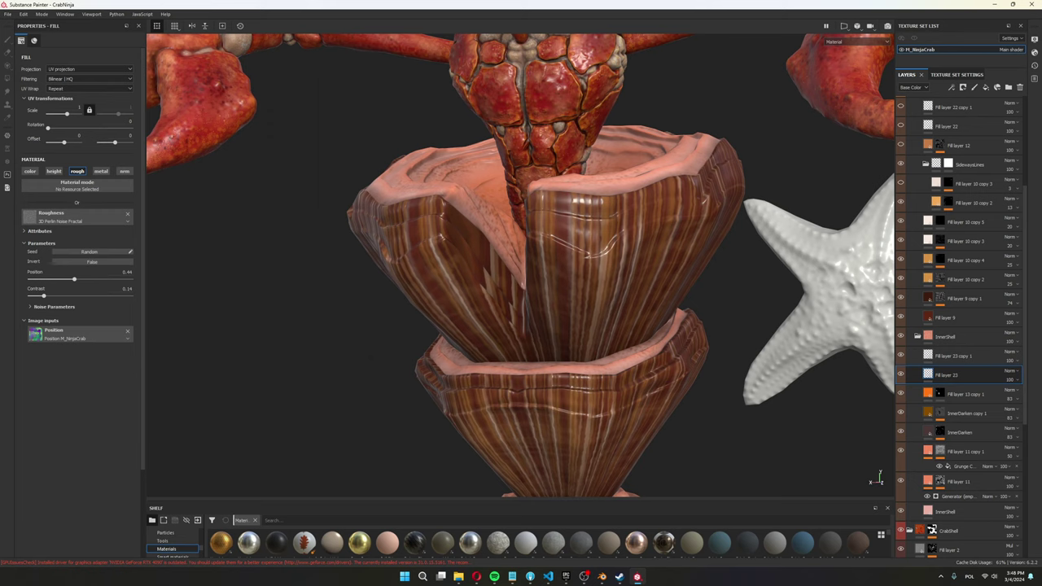
mouse_move(29, 216)
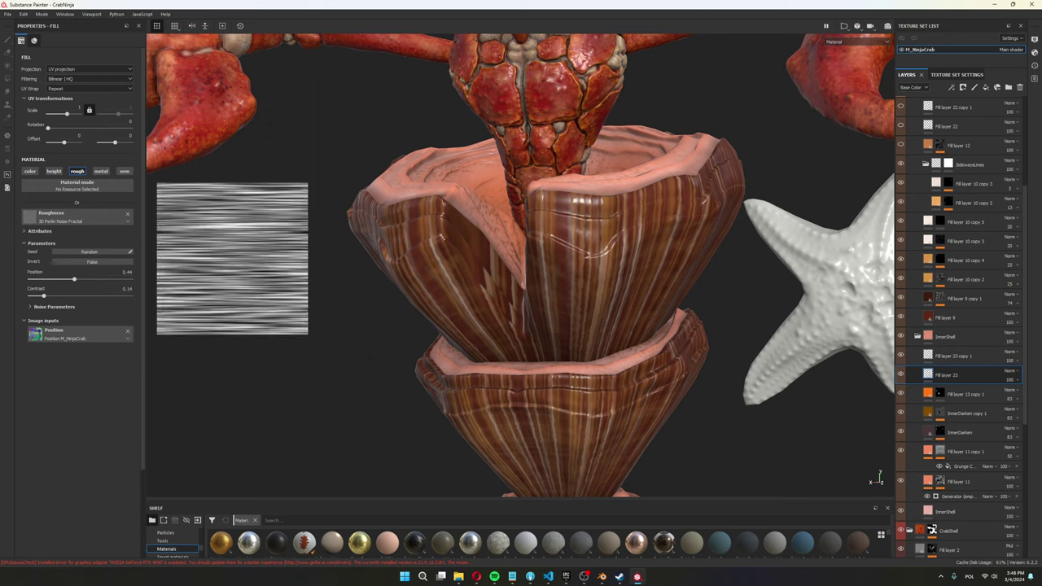
mouse_move(35, 333)
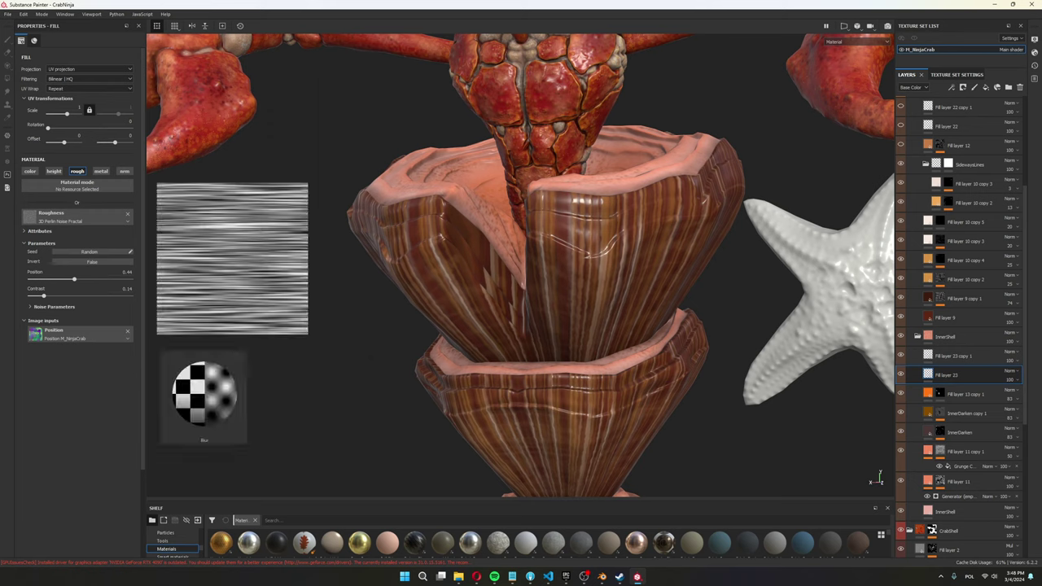
scroll(958, 193, up, 1)
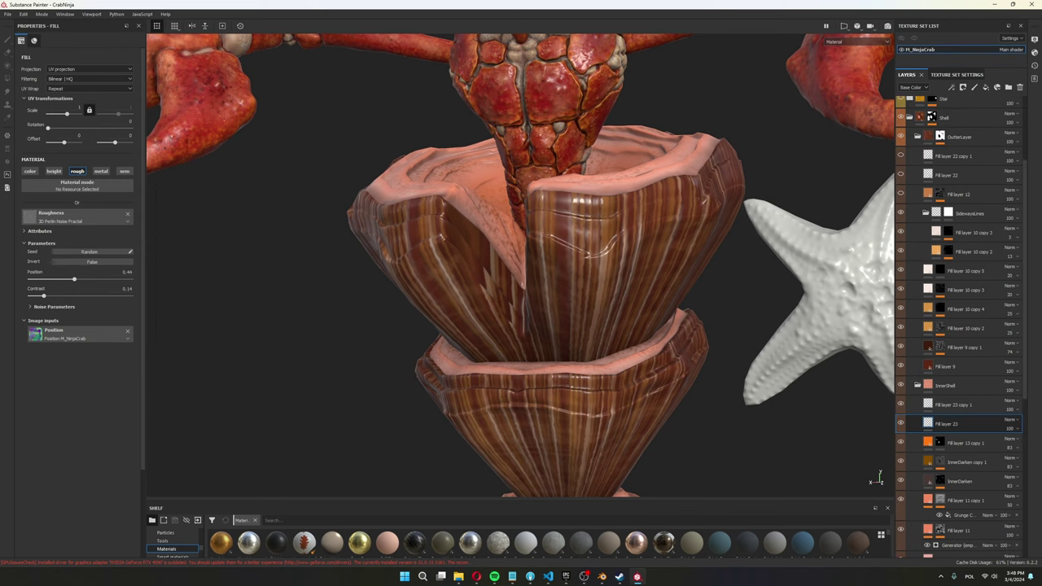
- Show Fill layer 12, Fill layer 22 and Fill layer 22 copy 1 on the outer shell, and check its roughness variation
click(900, 193)
scroll(521, 264, down, 5)
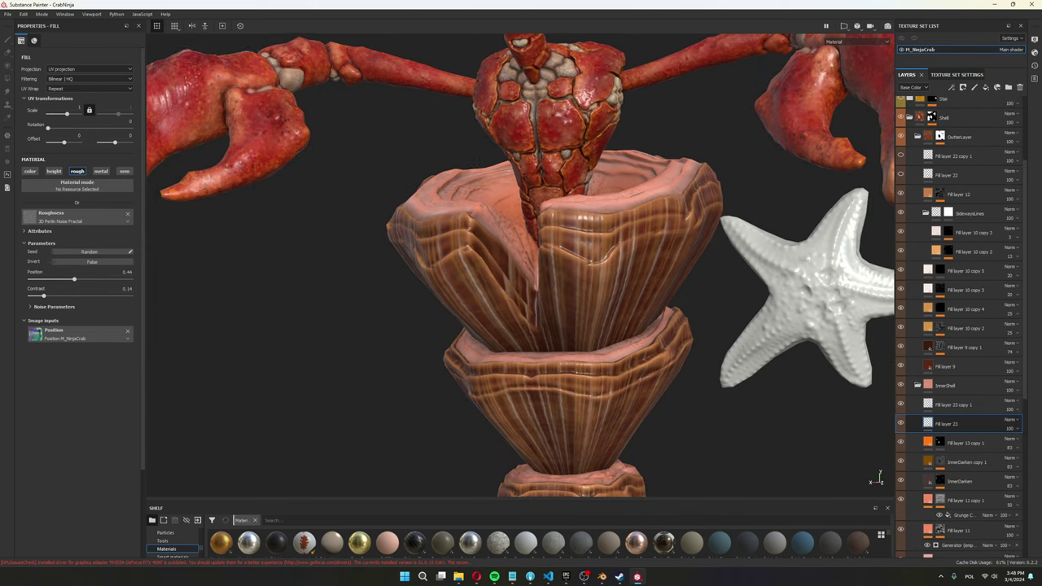
scroll(879, 479, up, 4)
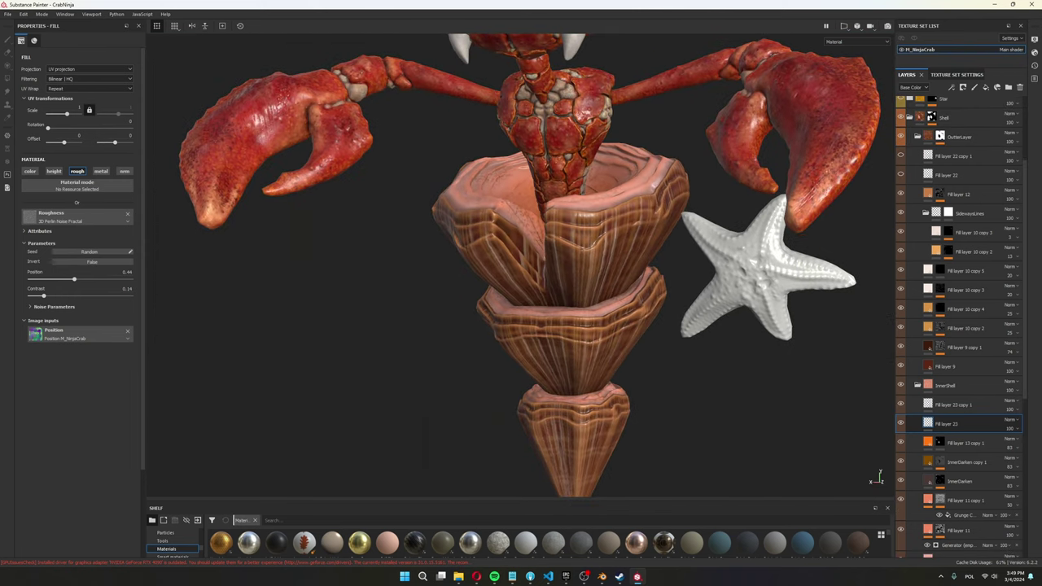
key(c)
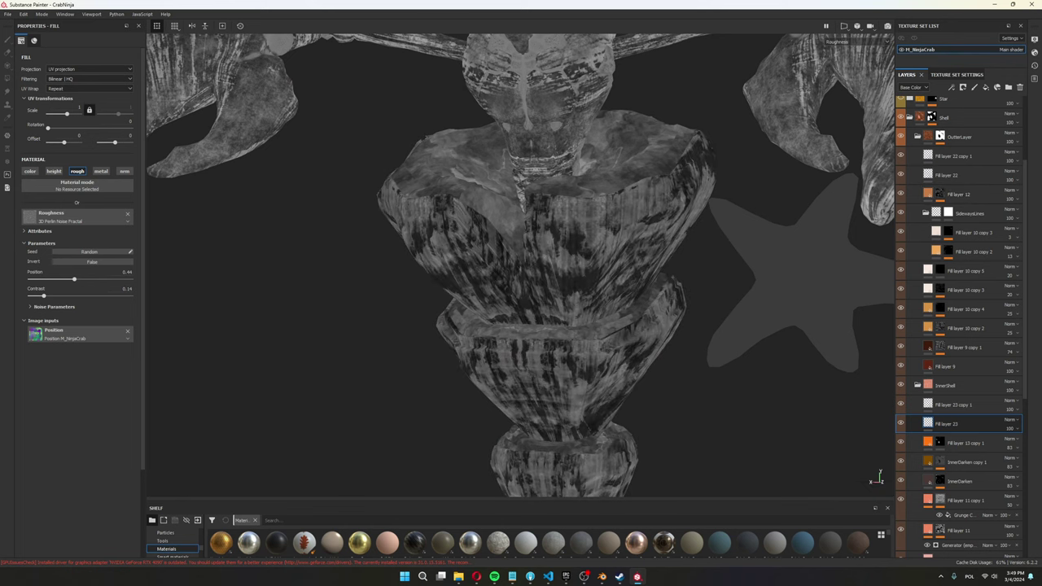
alt+drag(521, 260, 562, 281)
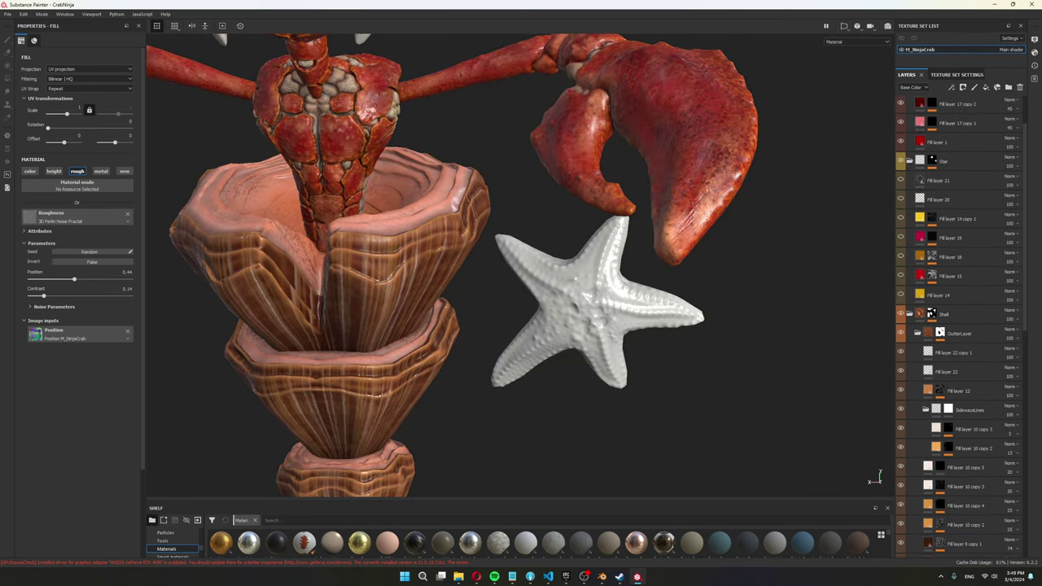
- Show Fill layers 14, 15, 18 and 19 in the Star folder to color the starfish yellow with red tips and bumps
scroll(589, 324, up, 2)
alt+middle_drag(590, 324, 565, 313)
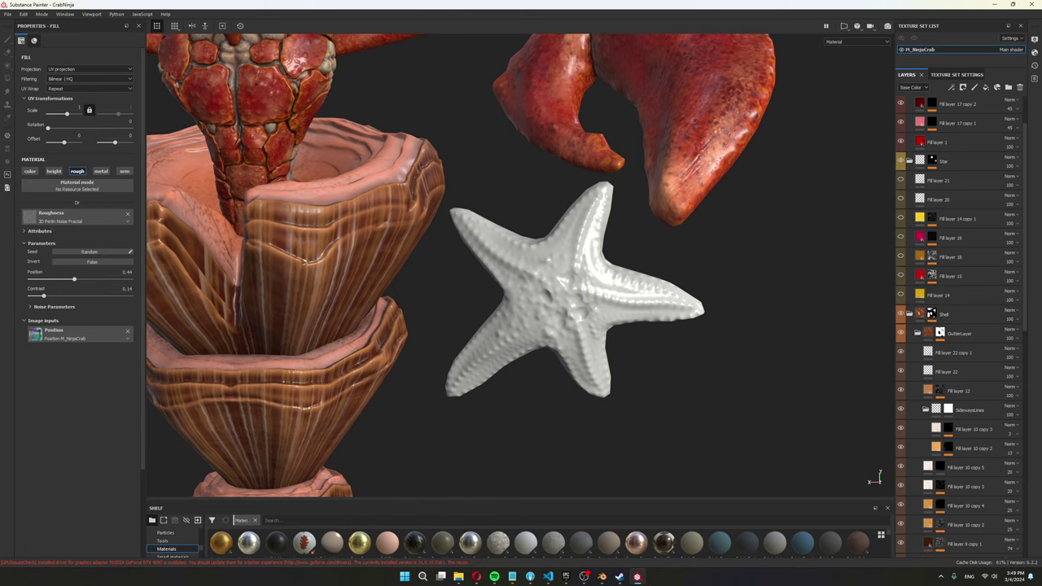
click(900, 295)
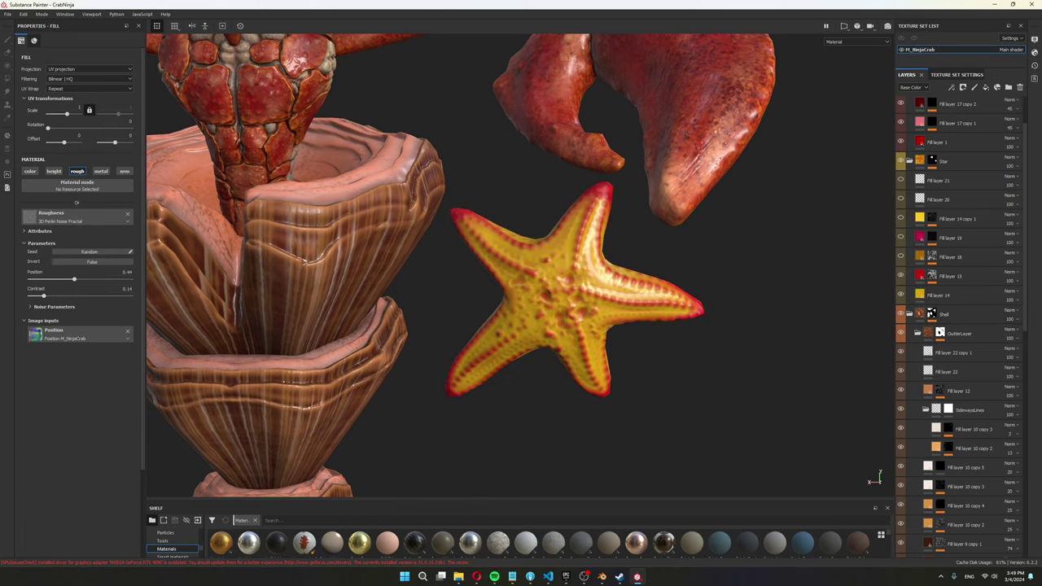
alt+drag(521, 293, 570, 309)
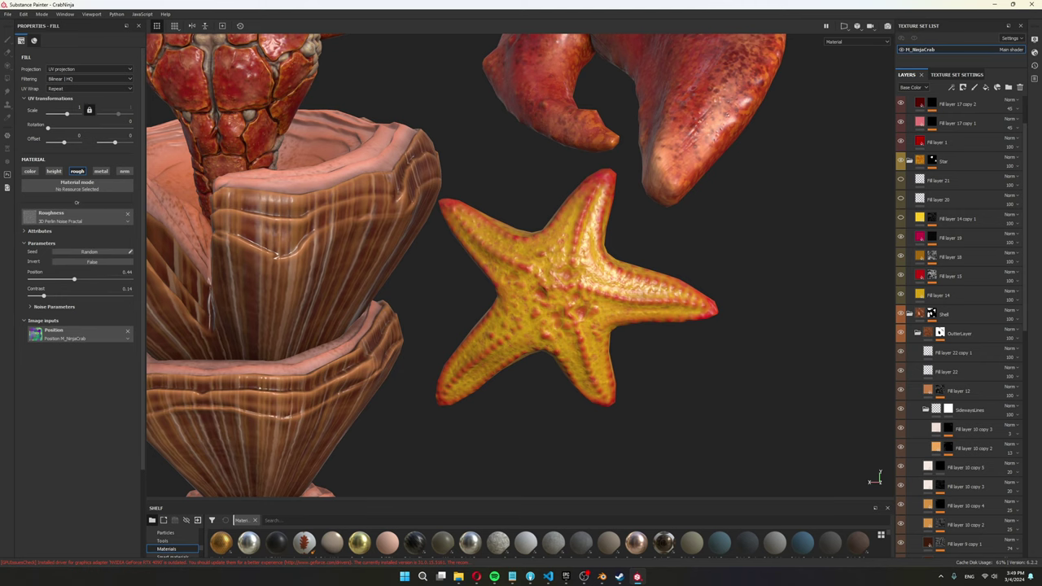
- Show Fill layers 14 copy 1, 20 and 21 on the starfish, comparing the noise of 20 and 21 in the Roughness channel
key(c)
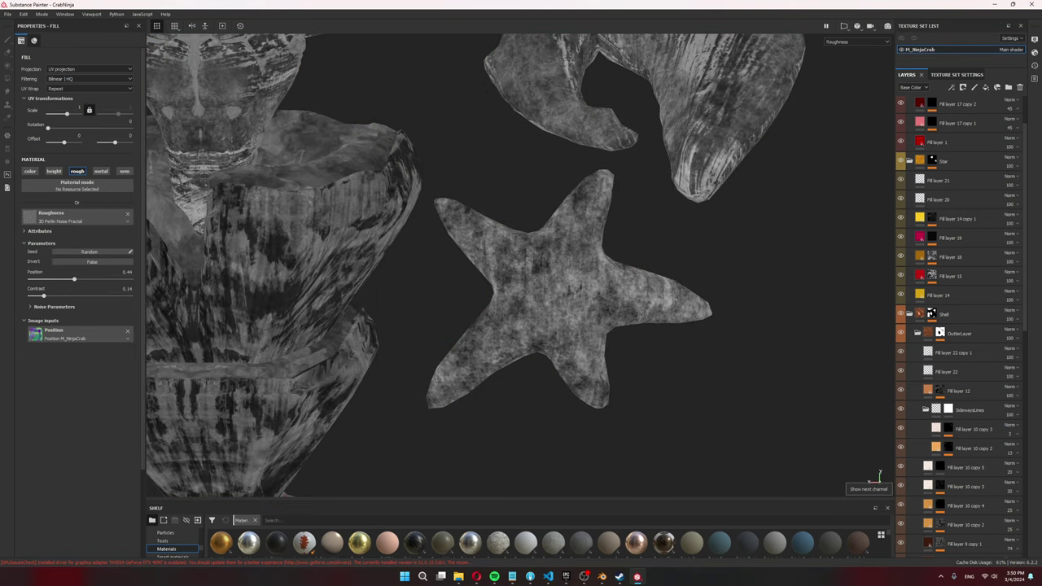
click(900, 180)
click(900, 199)
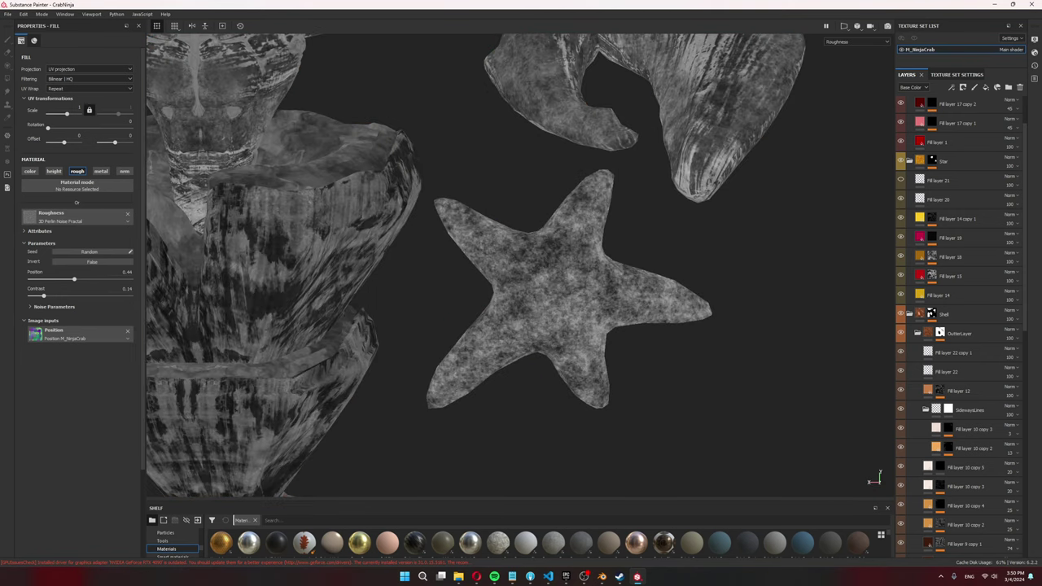
key(m)
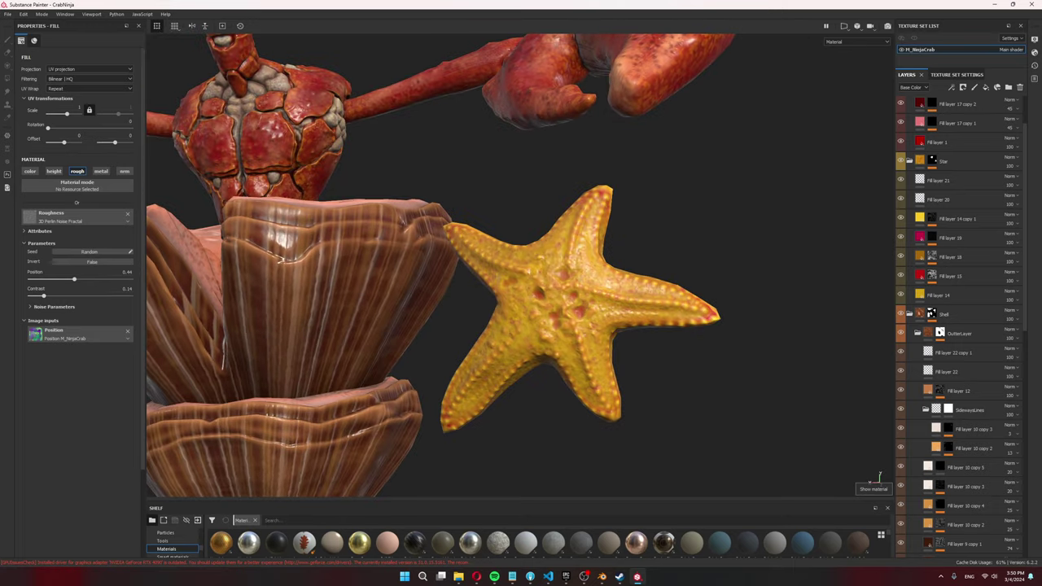
- Frame the whole character, show the multiplied Fill layer 7 on top of all layers and raise its opacity
key(f)
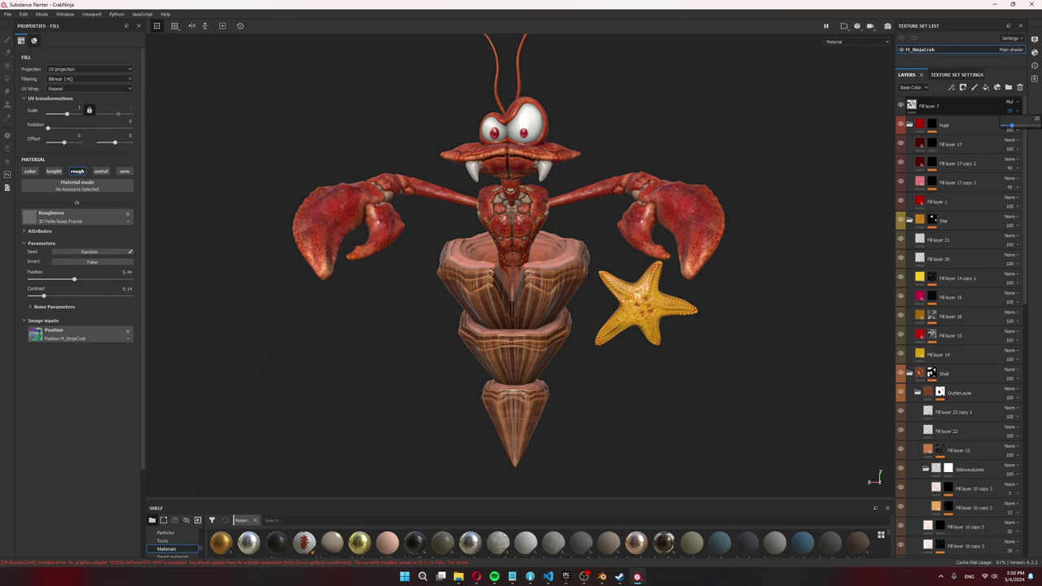
drag(1012, 125, 1033, 125)
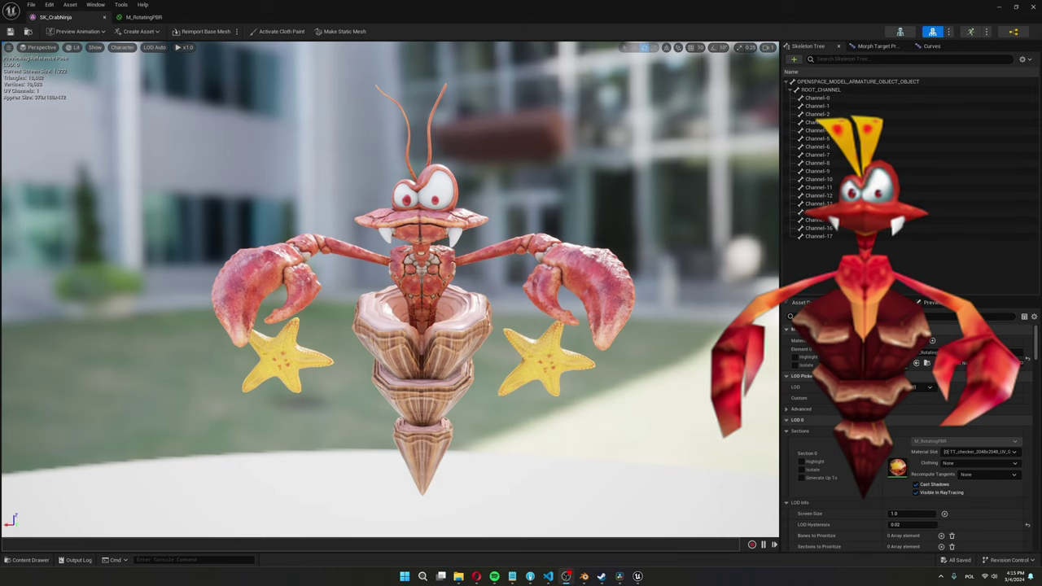
- Switch to Unreal Editor, view the SK_CrabNinja mesh from the side and open the AS_CrabEnemy_Attack animation
alt+drag(520, 293, 293, 303)
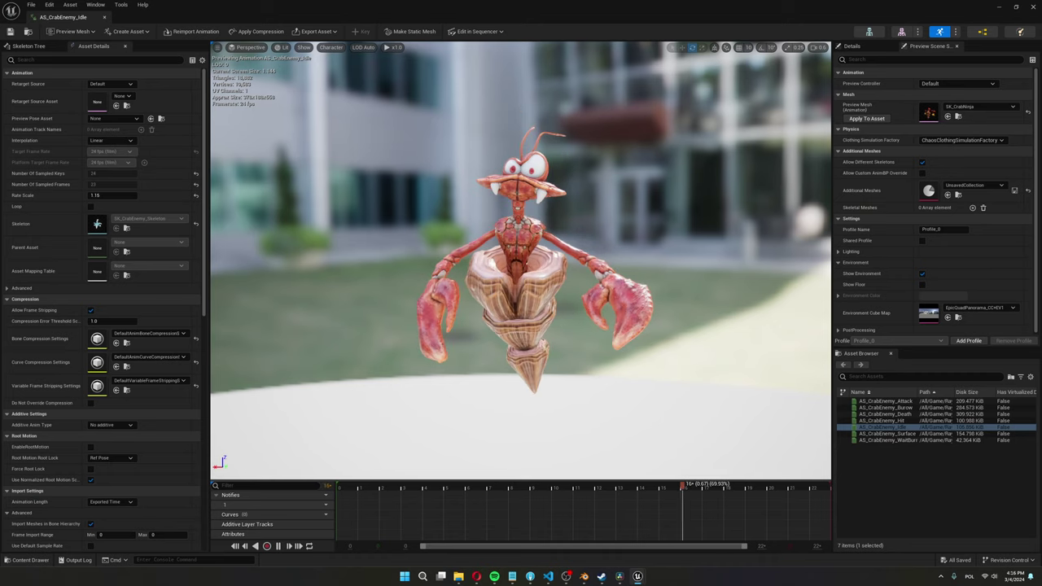
double_click(851, 401)
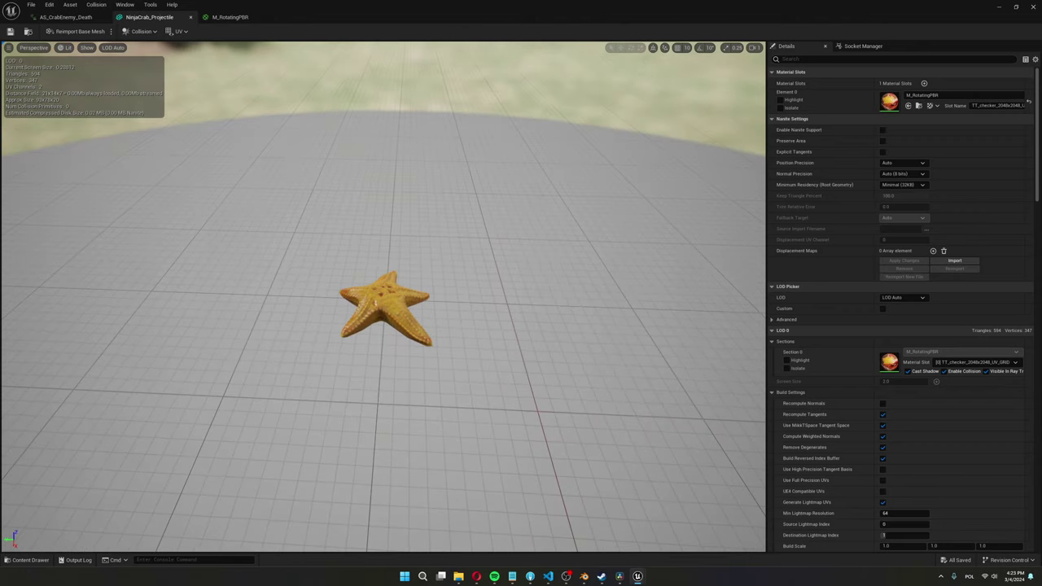
- Inspect the starfish mesh NinjaCrab_Projectile from different angles
alt+drag(375, 301, 82, 302)
drag(480, 315, 529, 319)
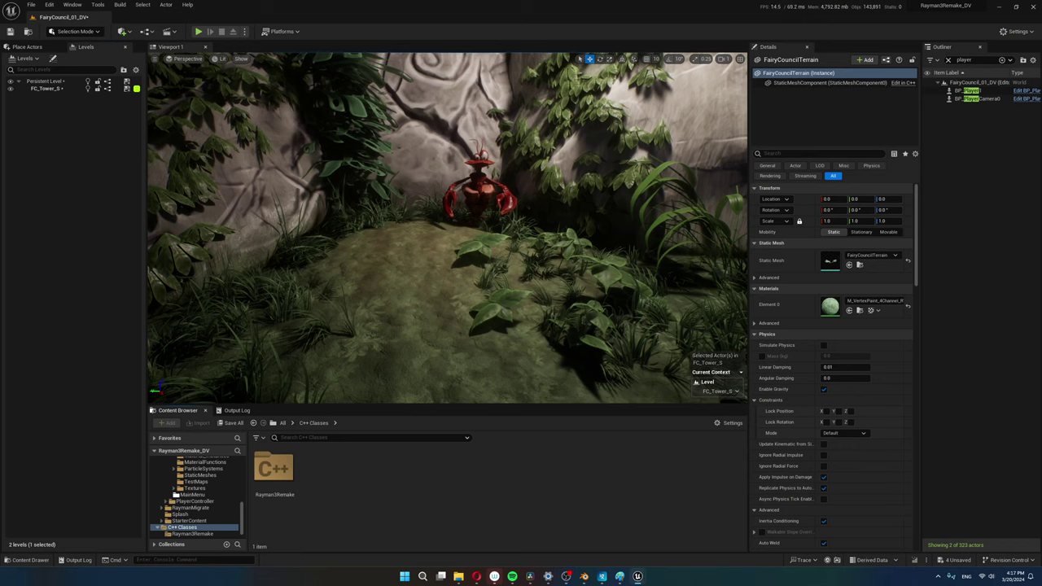
- Start adding a new C++ class from the C++ Classes folder
right_click(363, 480)
click(391, 489)
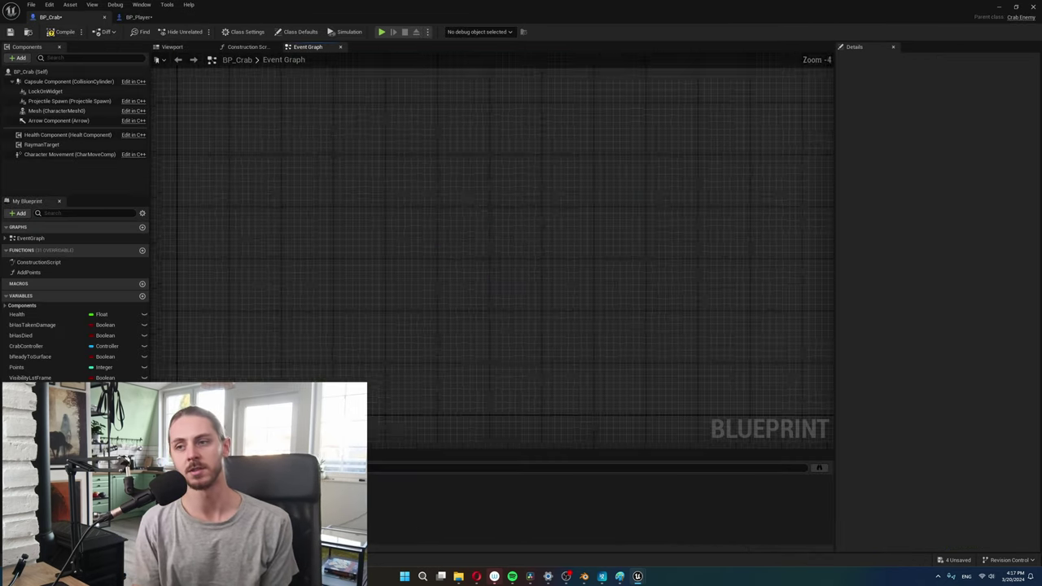
- Add a Get AIController node to the event graph of BP_Crab
right_click(398, 279)
text(get ai cont)
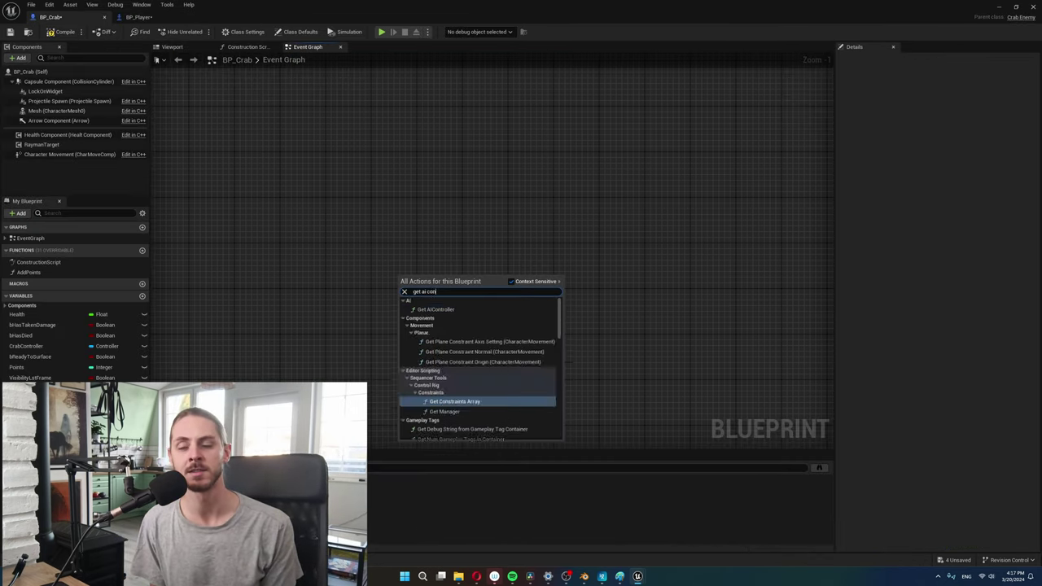
key(Return)
drag(479, 287, 550, 280)
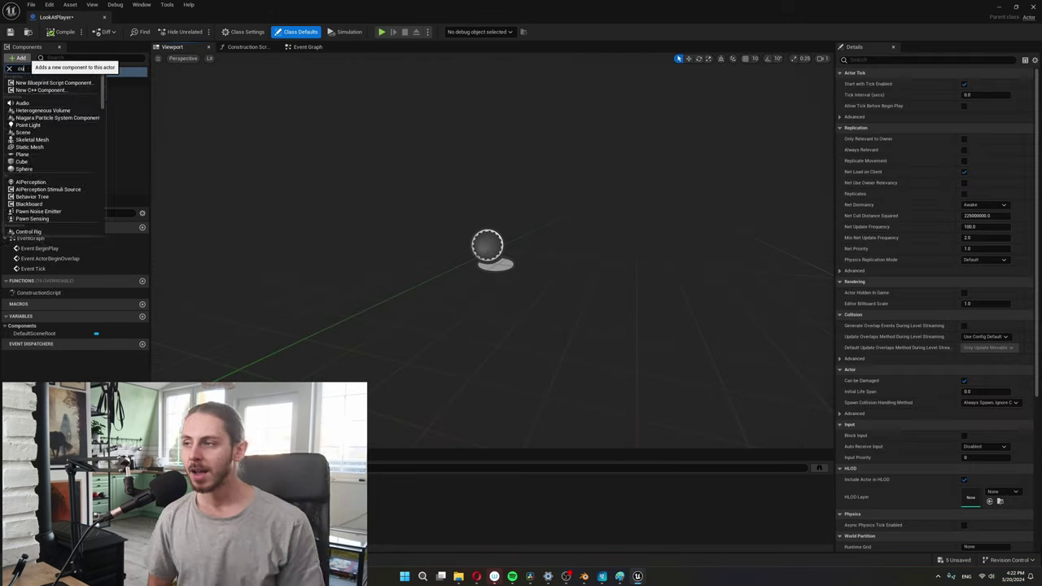
- Add a Find Look at Rotation node to the LookAtPlayer event graph and feed its Start from the cube actor's Get Actor Location
right_click(612, 374)
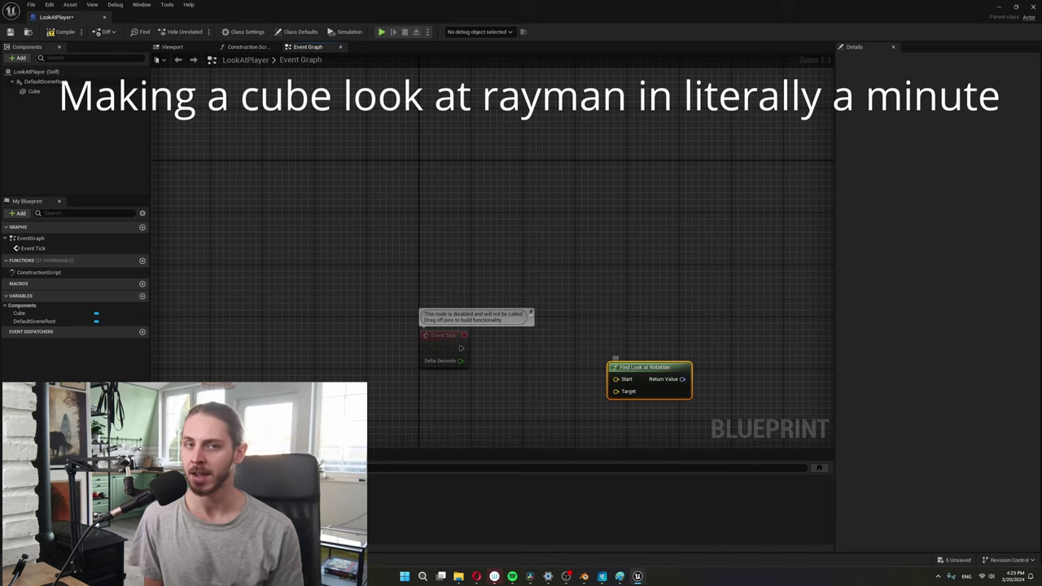
right_click(562, 296)
key(Return)
drag(542, 396, 615, 377)
- Feed the Get Player Pawn's actor location into the Target of Find Look at Rotation and place a new node off Event Tick
right_click(535, 357)
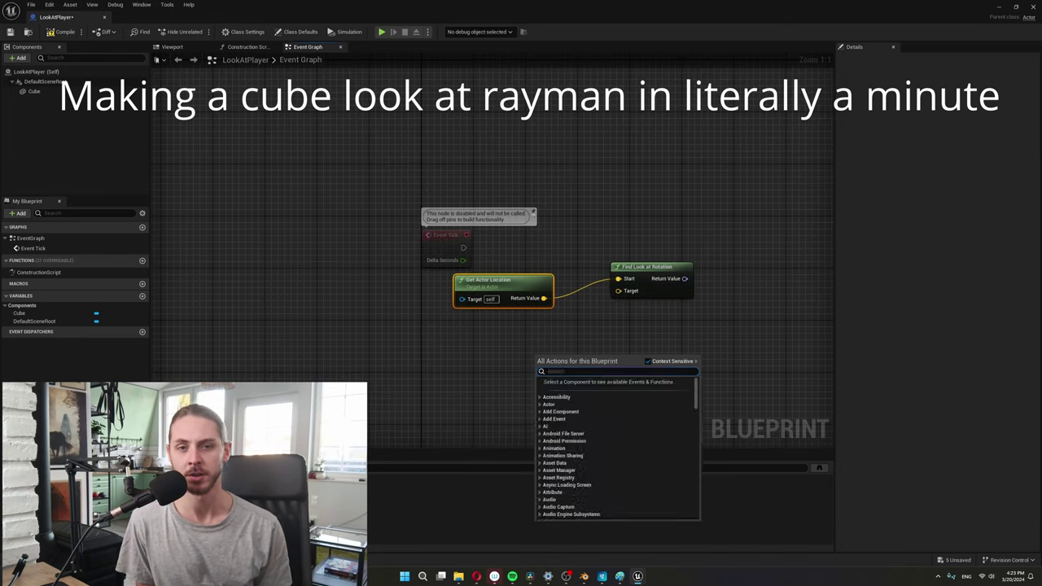
text(get player pawn)
key(Return)
drag(523, 369, 568, 365)
text(get actor location)
key(Return)
drag(639, 383, 623, 301)
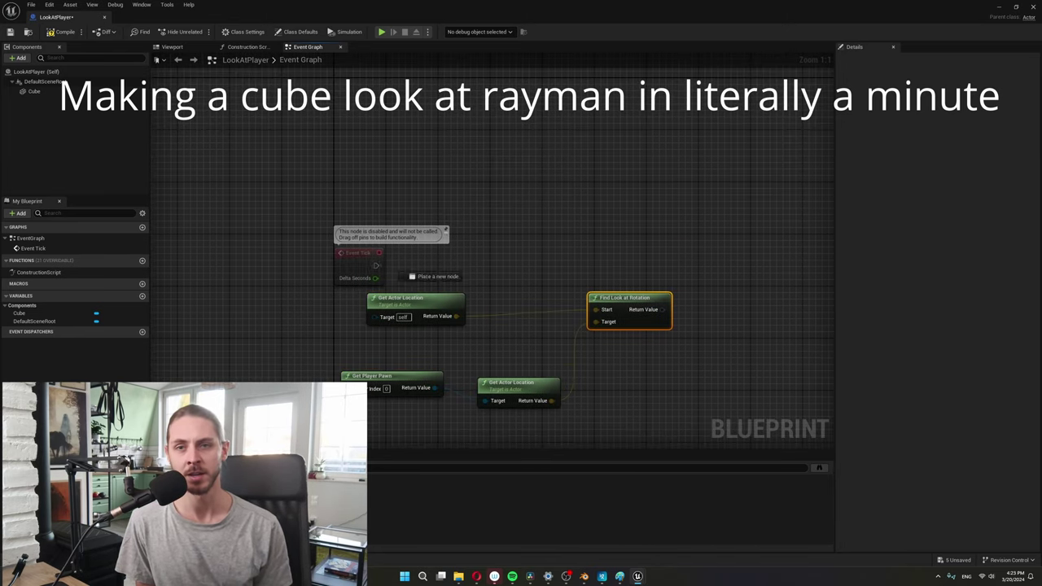
drag(453, 236, 721, 221)
key(Return)
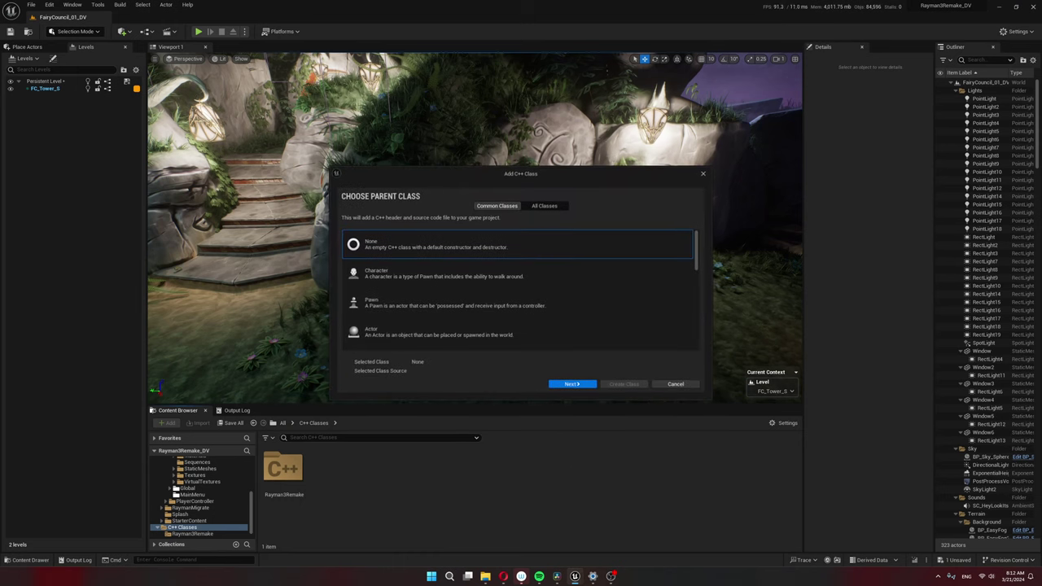
- Choose Actor Component as the parent of the new C++ class and name it HealthComponent
scroll(521, 302, down, 2)
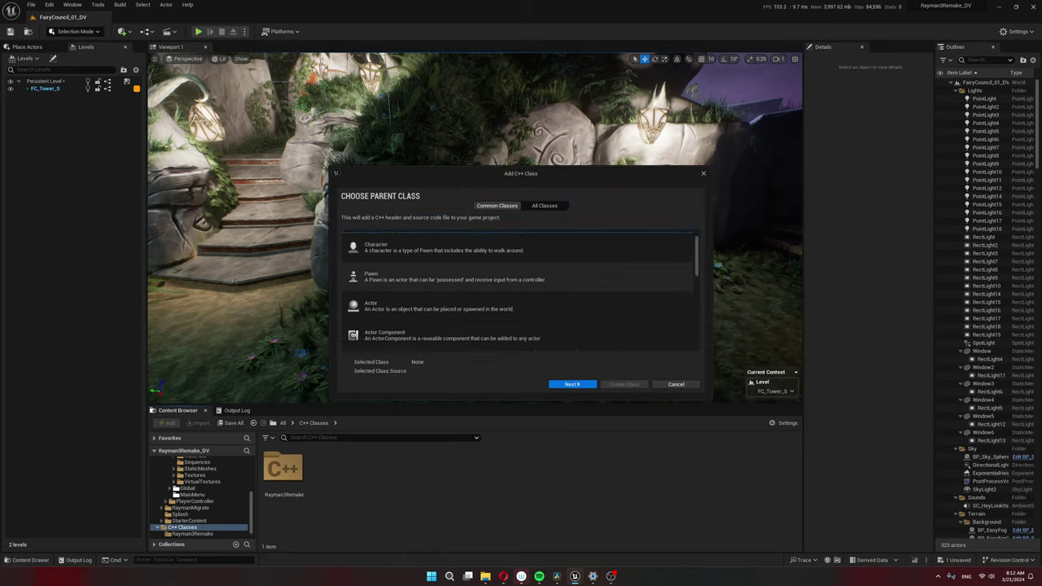
click(592, 310)
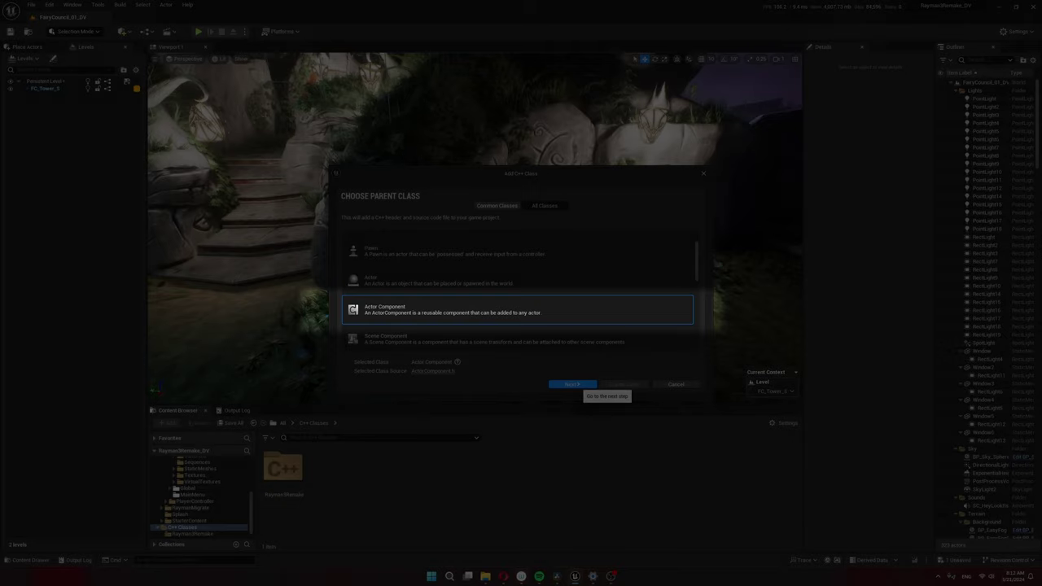
click(572, 383)
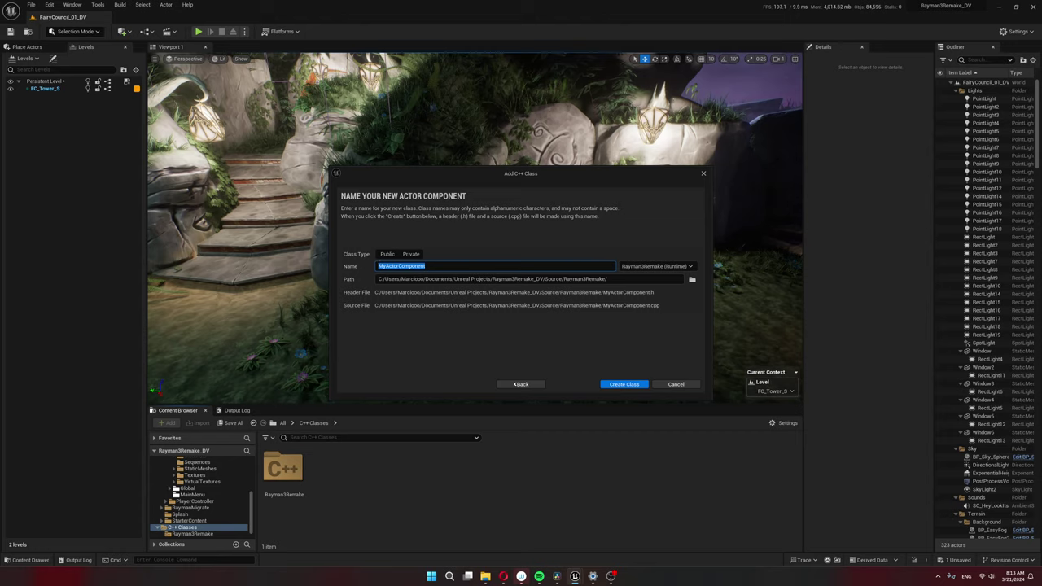
text(HealthCo)
text(m)
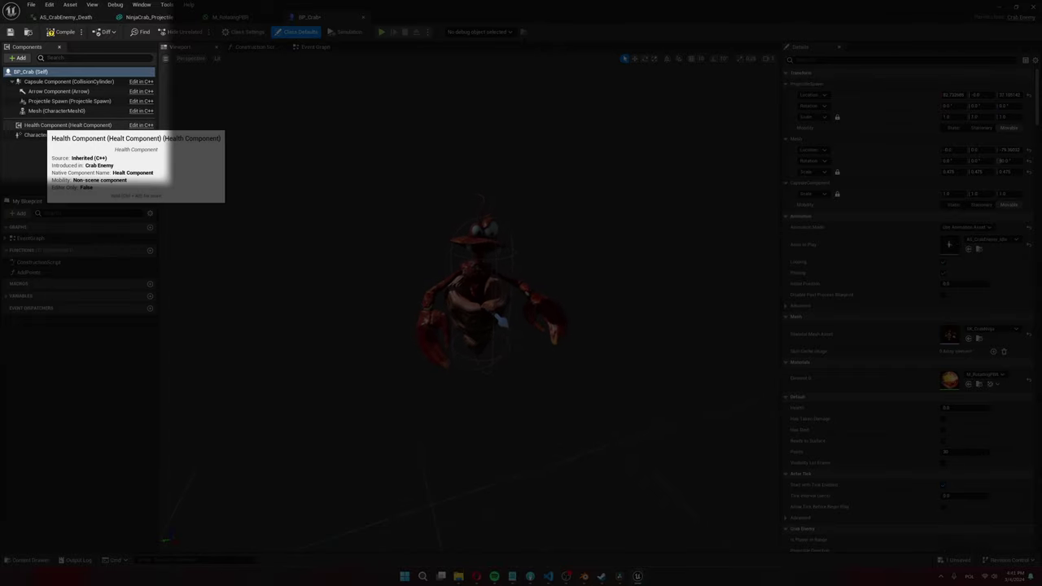
- Reposition the Projectile Spawn component of BP_Crab next to the crab's claw, then select the root BP_Crab
click(51, 101)
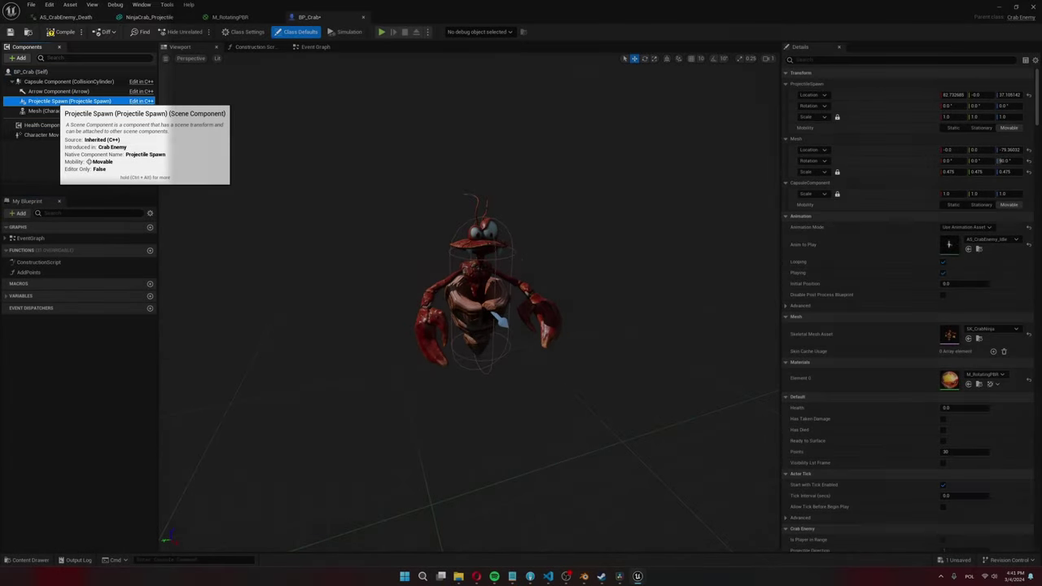
drag(520, 296, 512, 292)
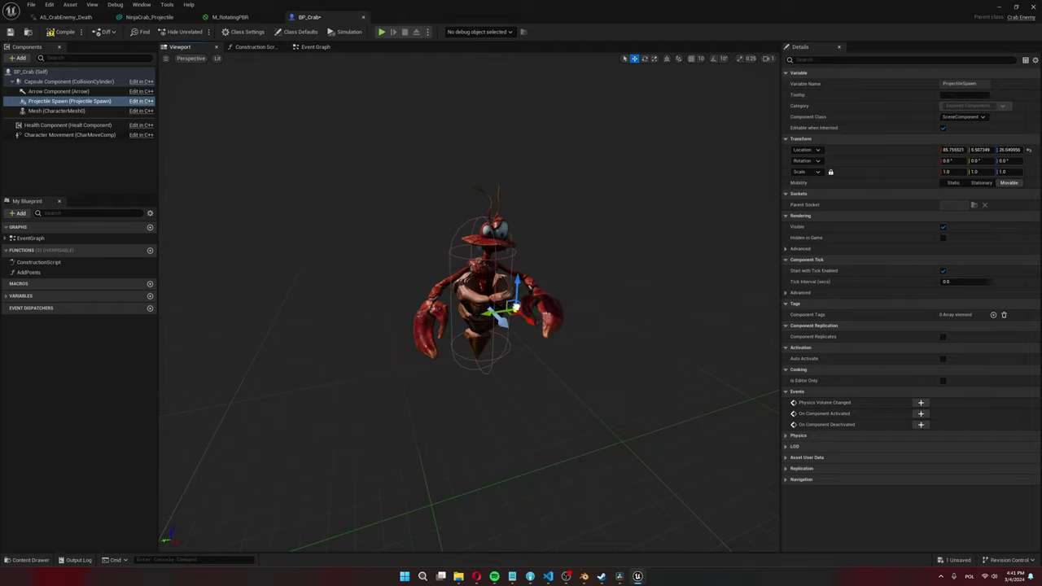
click(31, 72)
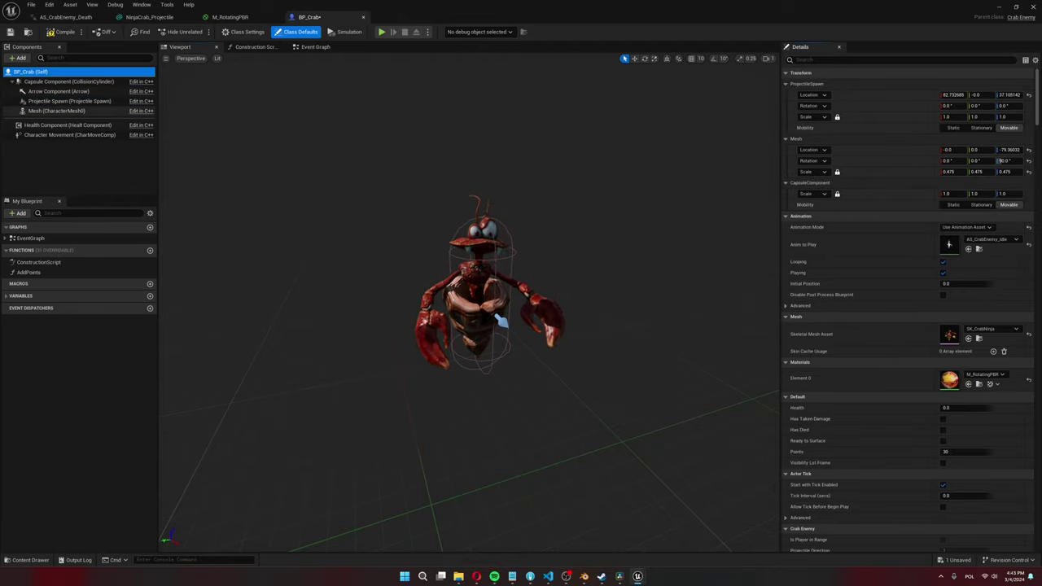
- Try other Max Health values on BP_Crab's Health Component and return it to 3.0
click(66, 125)
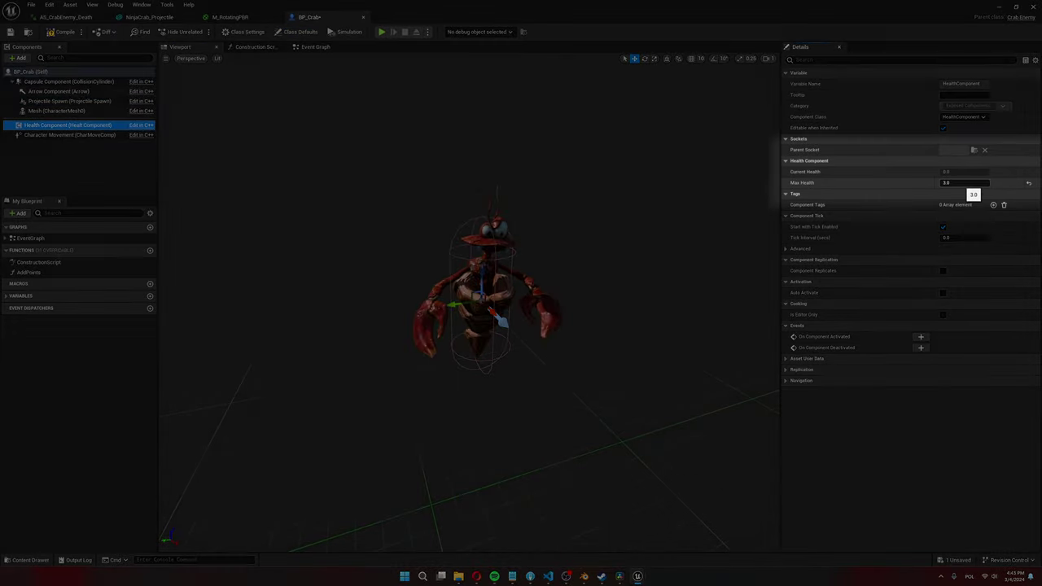
drag(962, 183, 975, 183)
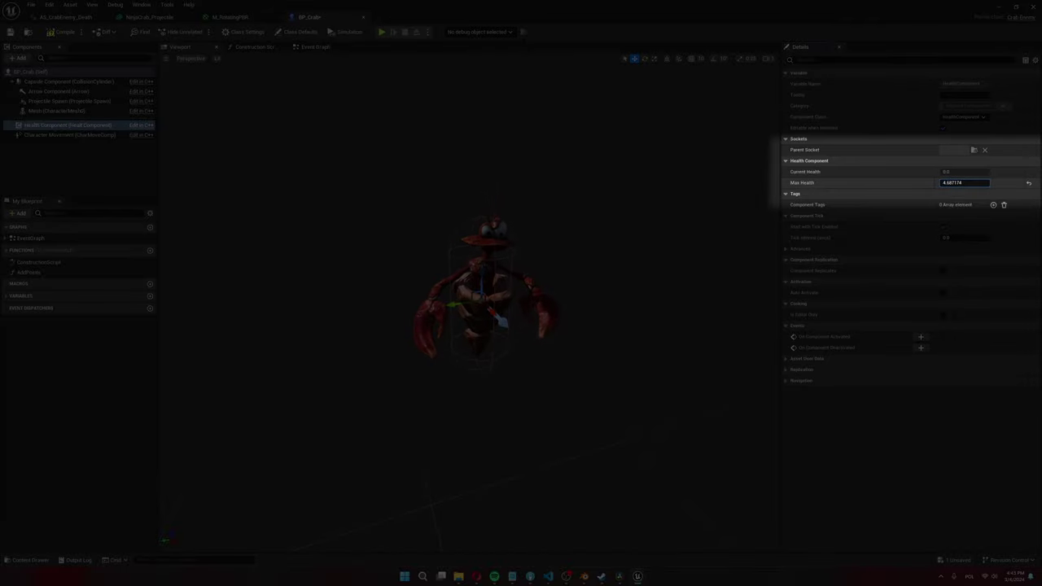
key(Return)
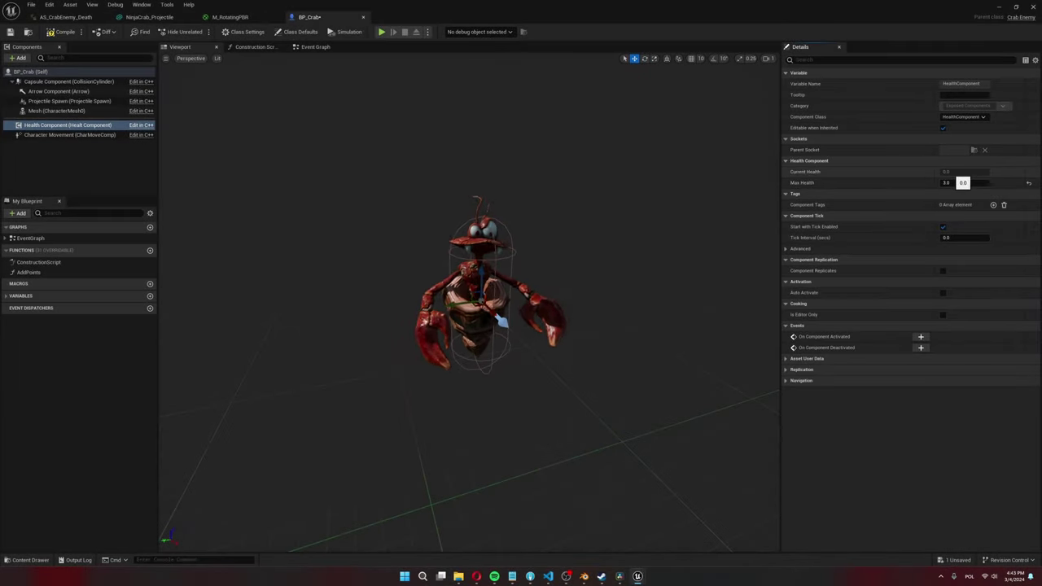
key(Return)
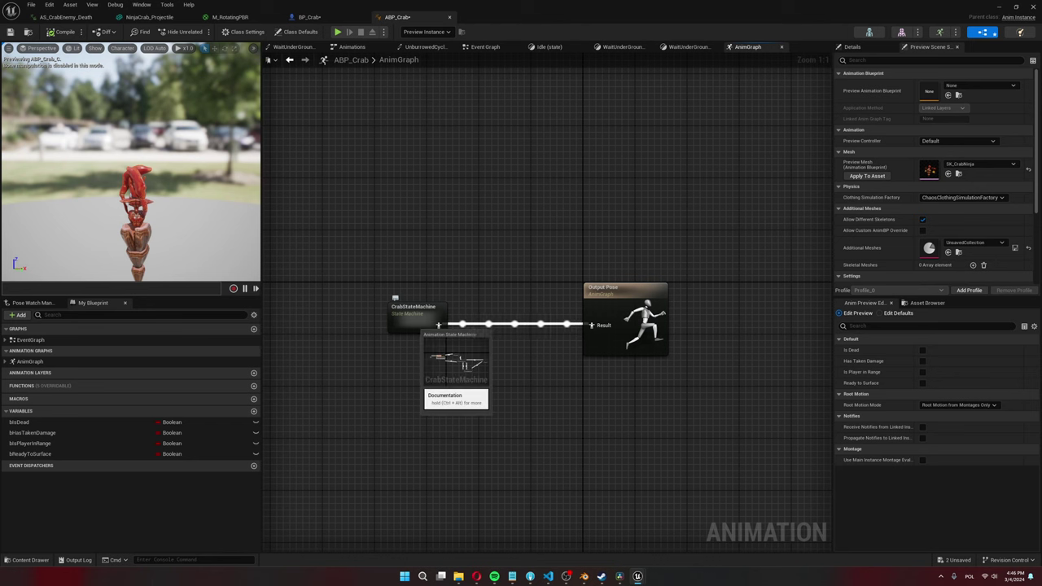
- Examine the WaitUnderGround and Surface states inside ABP_Crab's CrabStateMachine and open the AS_CrabEnemy_Surface animation
double_click(415, 314)
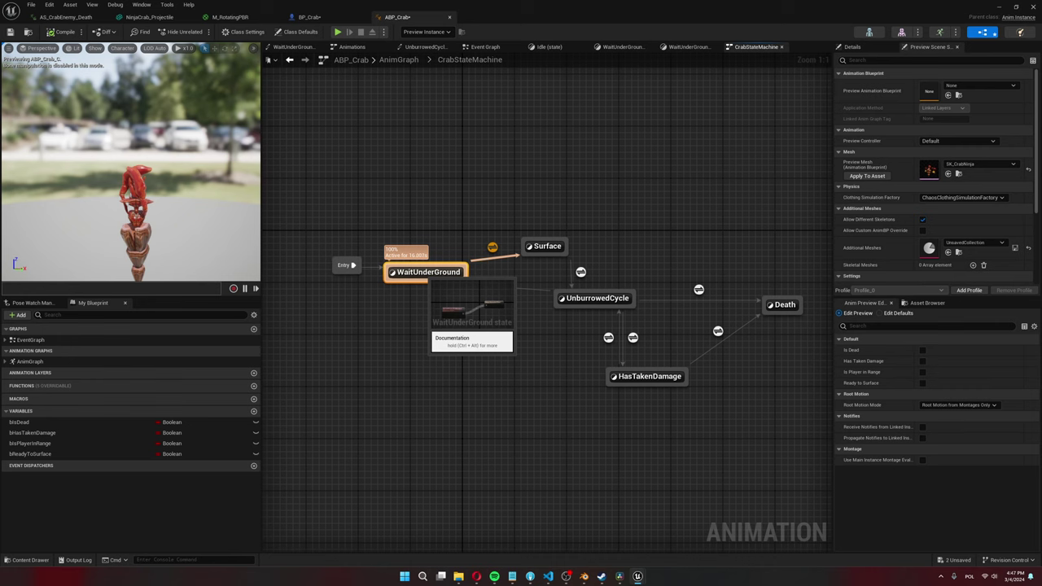
double_click(428, 273)
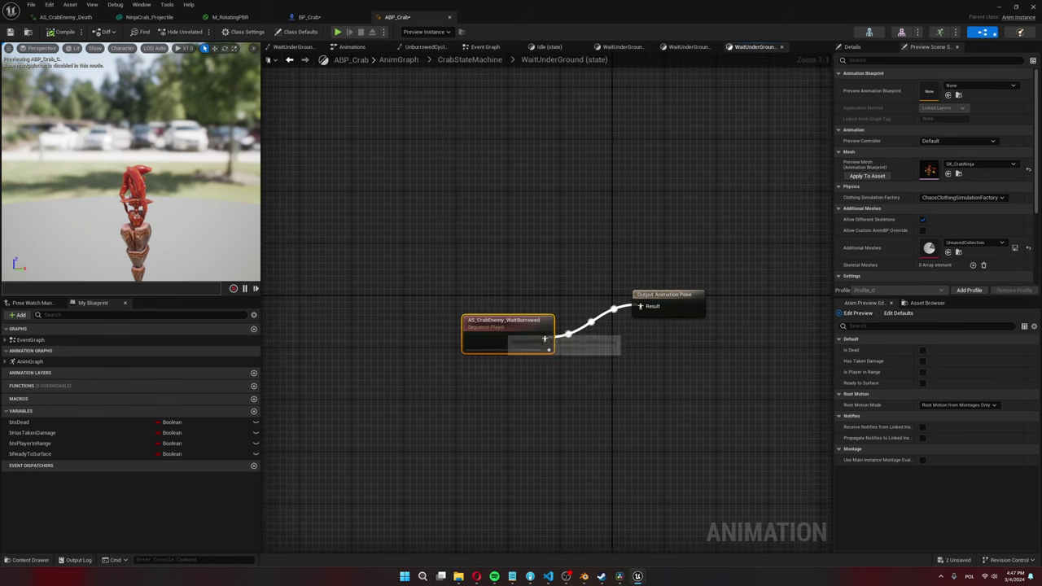
drag(525, 335, 505, 312)
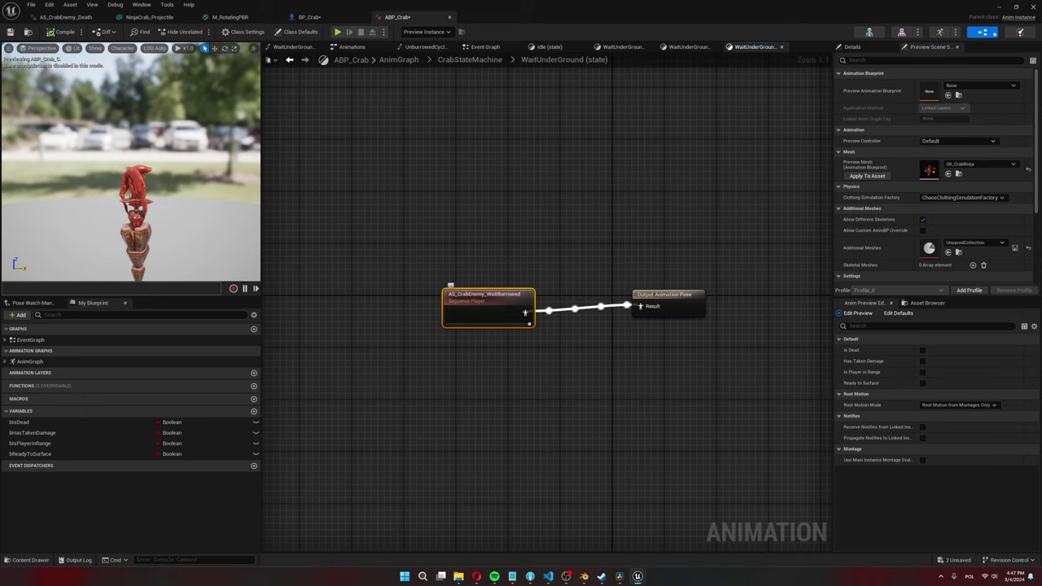
click(289, 60)
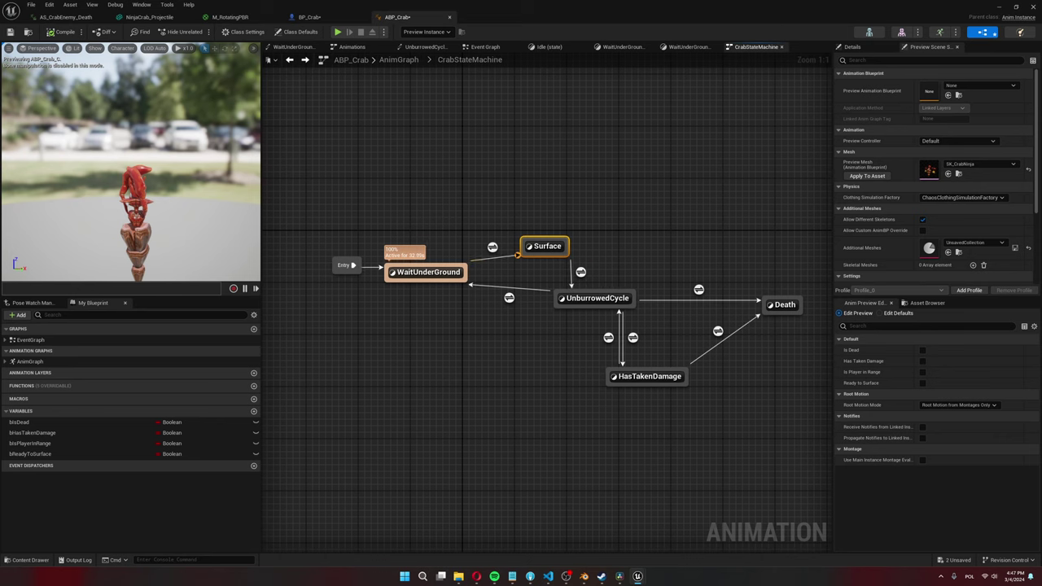
double_click(545, 246)
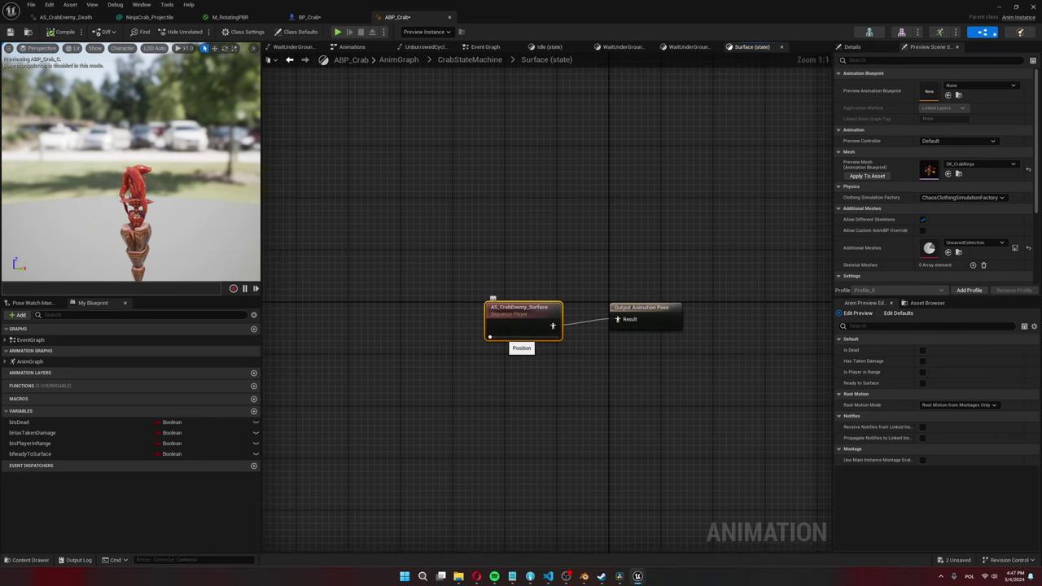
double_click(513, 324)
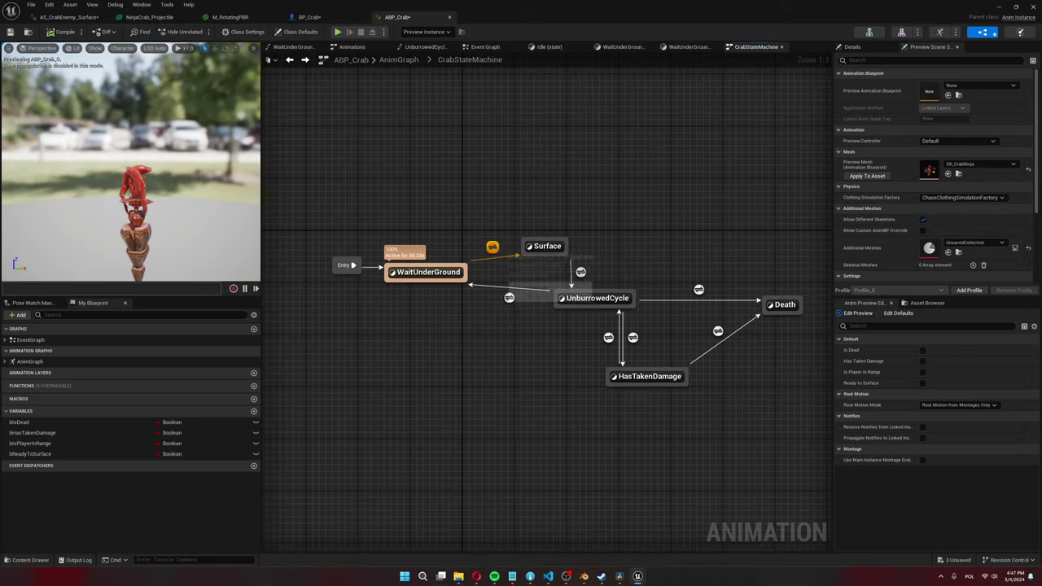
- Open the WaitUnderGround to Surface rule, point out the bIsPlayerInRange variable and move its node closer to the Result node
double_click(491, 247)
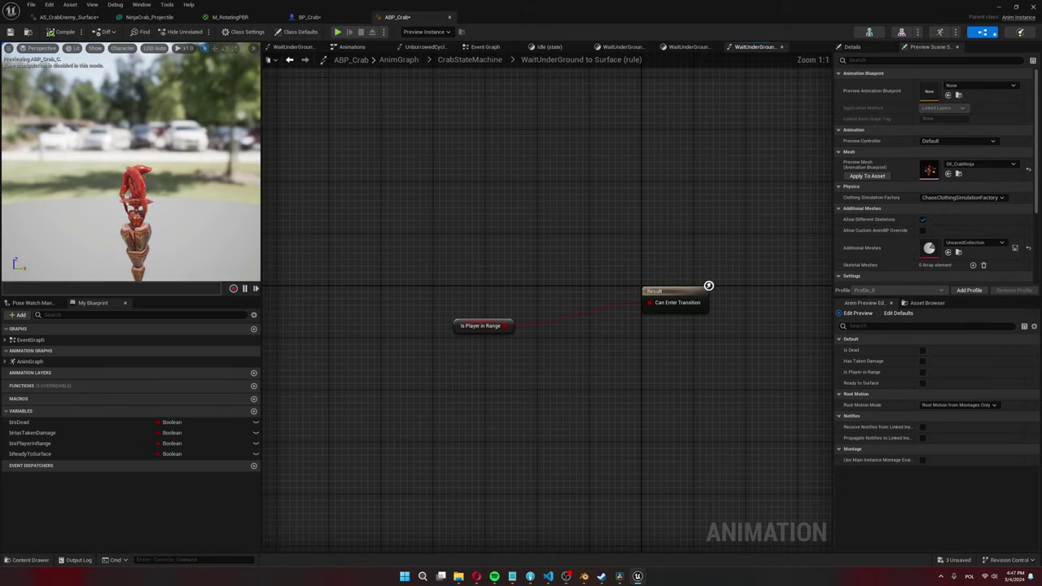
drag(480, 326, 476, 306)
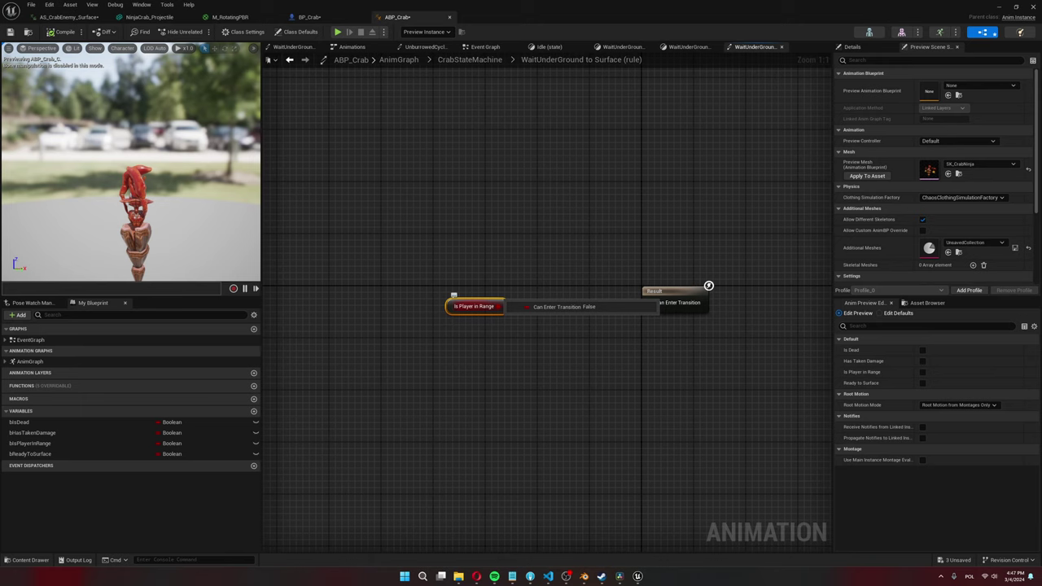
click(32, 444)
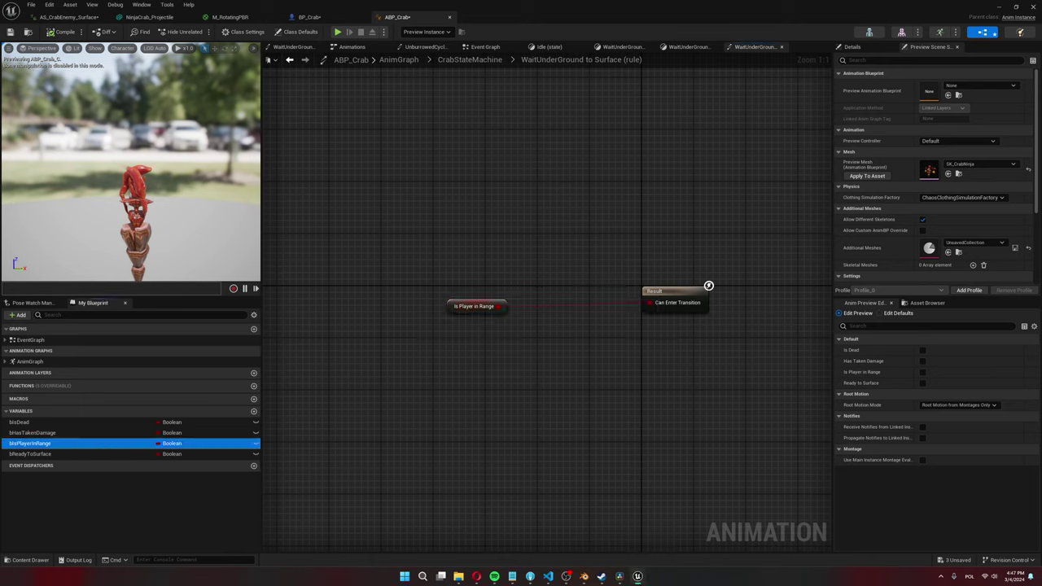
drag(458, 308, 522, 302)
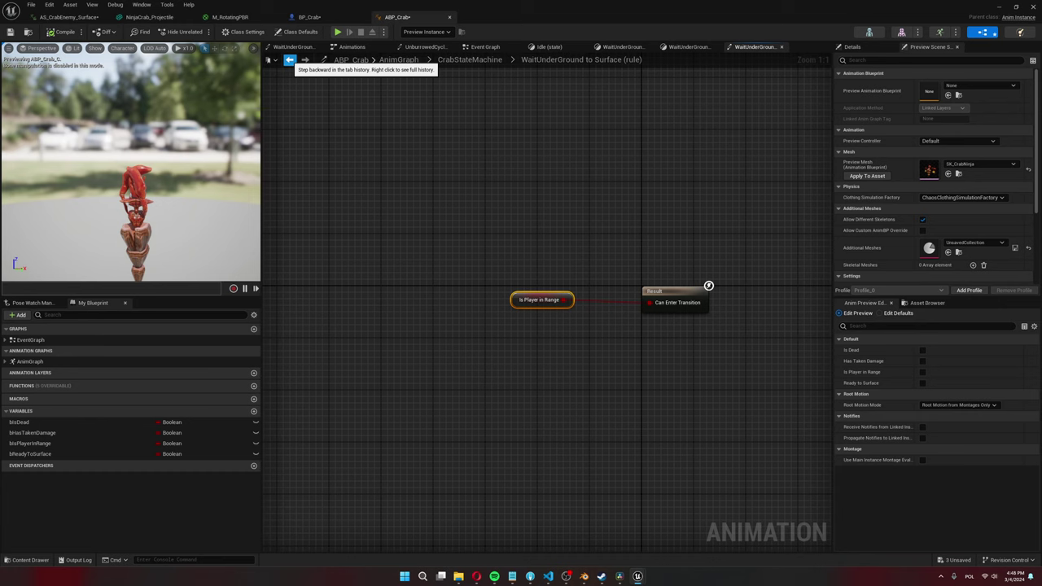
click(289, 60)
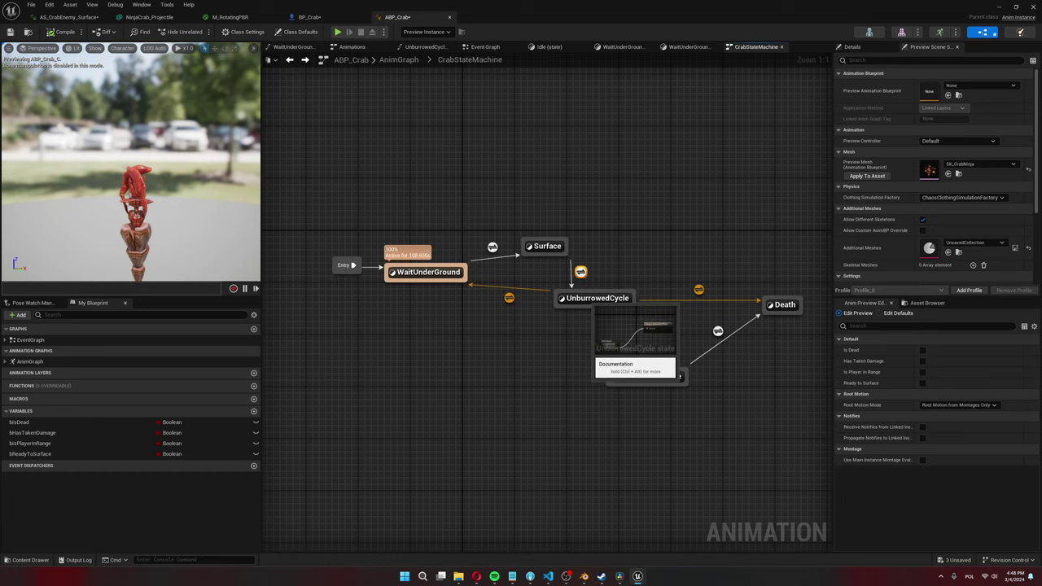
- Open the UnburrowedCycle state, move its Animations node roughly level with the output pose and enter that nested state machine
right_drag(576, 319, 547, 316)
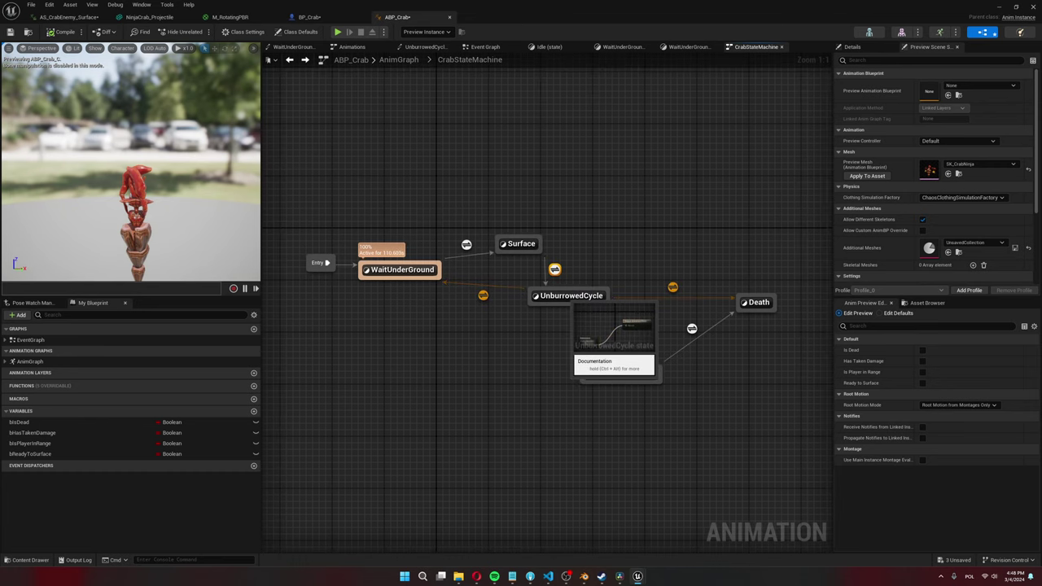
double_click(570, 298)
drag(498, 342, 465, 294)
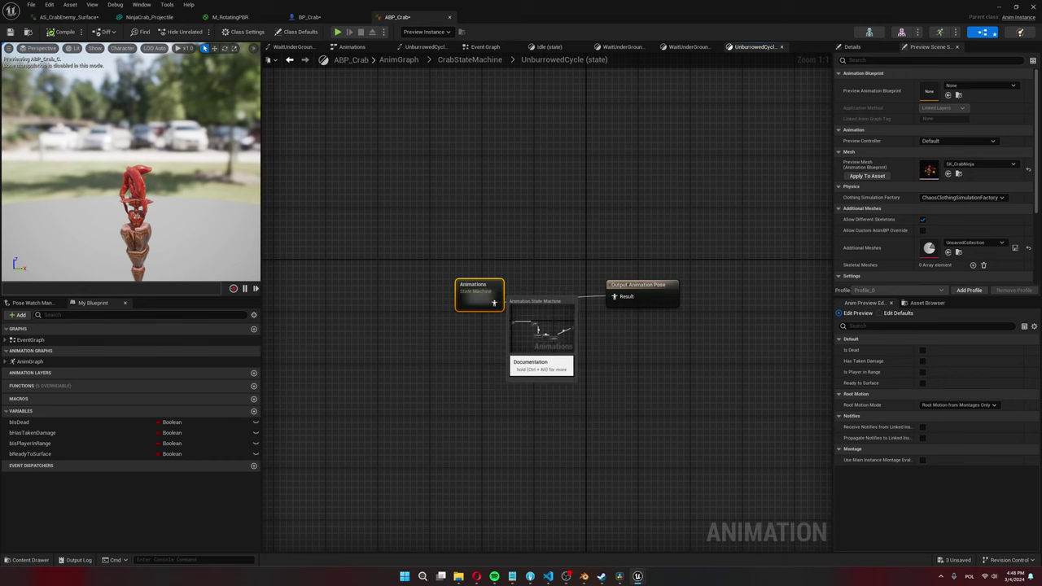
double_click(476, 290)
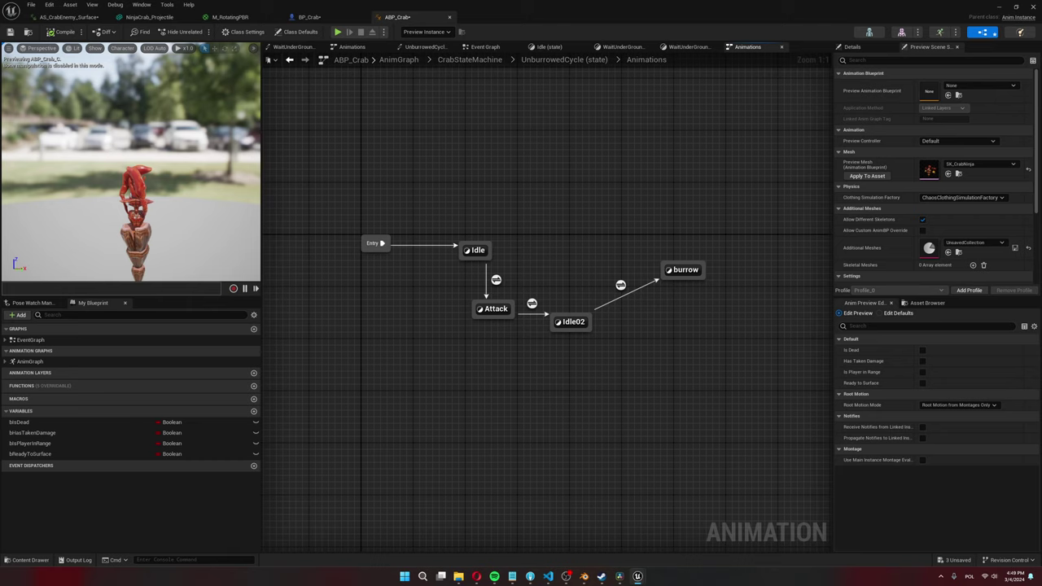
- Inspect the Idle and Attack states with their AS_CrabEnemy_Idle and AS_CrabEnemy_Attack animations
click(476, 250)
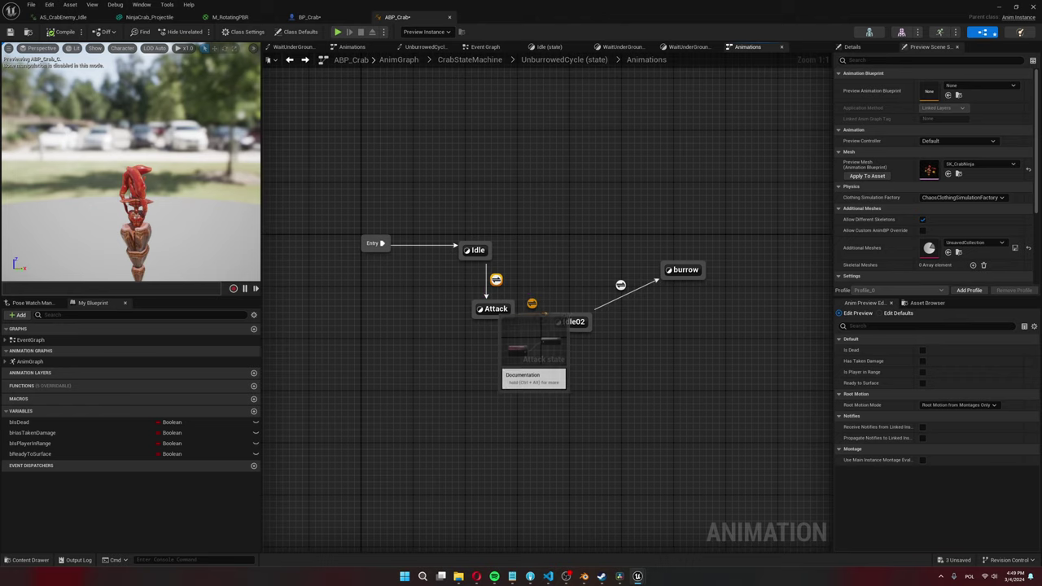
click(497, 309)
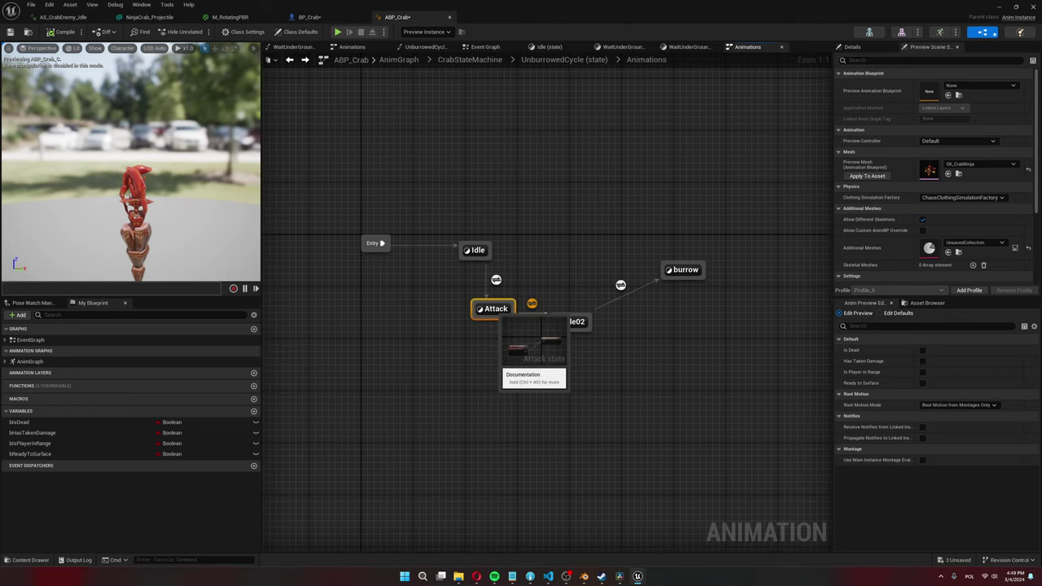
double_click(496, 310)
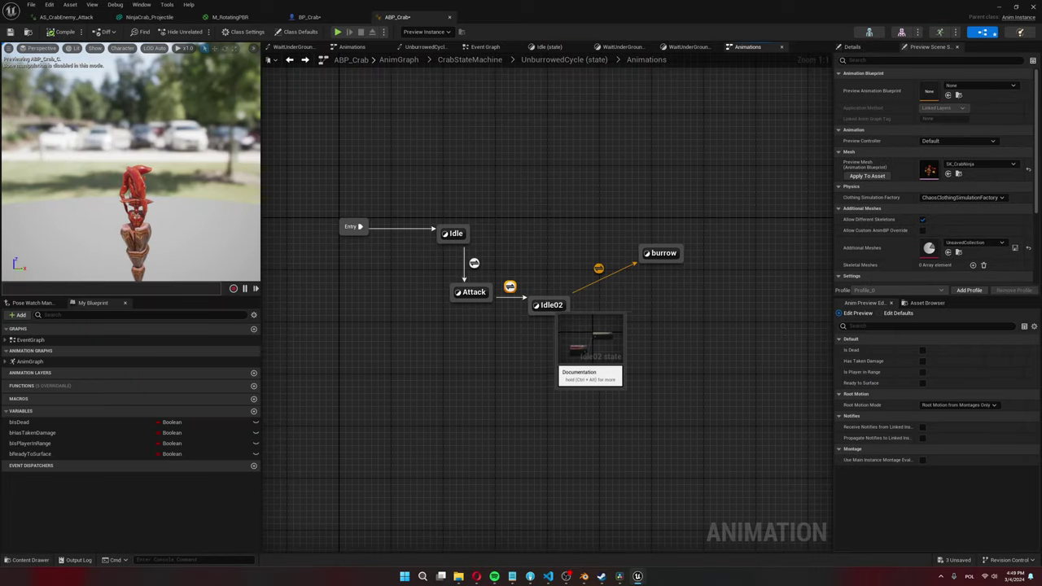
- Inspect the Idle02 state in UnburrowedCycle's Animations state machine and open its AS_CrabEnemy_Idle animation
double_click(550, 304)
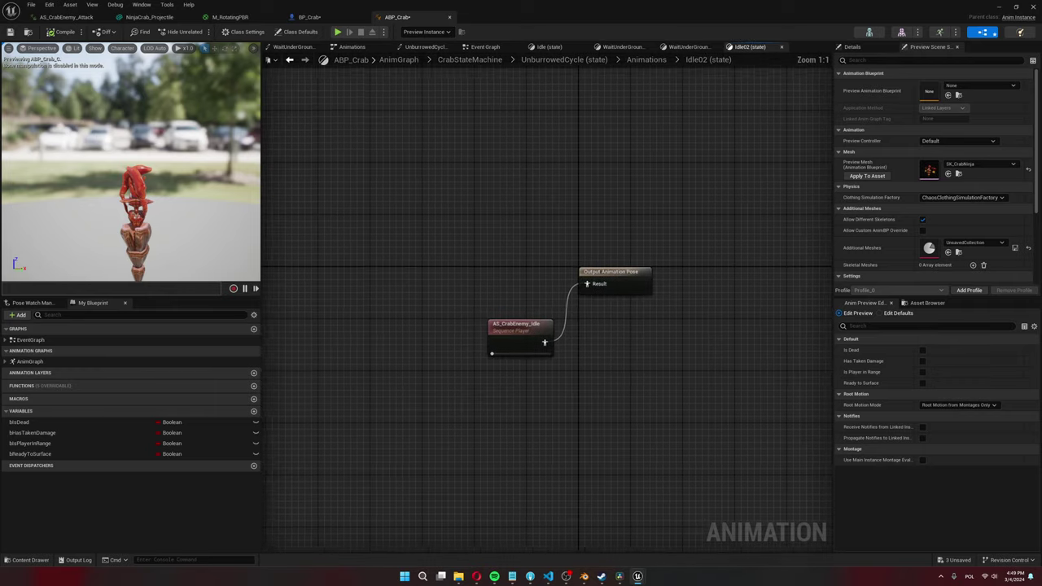
right_drag(550, 305, 564, 313)
double_click(542, 339)
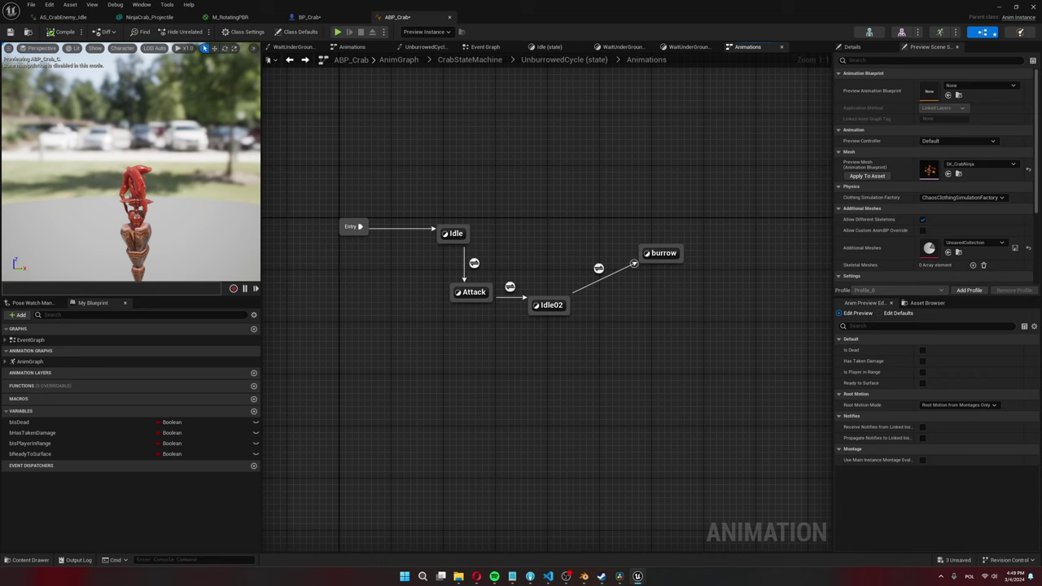
- Inspect the burrow state and its AS_CrabEnemy_Burow animation, and return to the CrabStateMachine graph
double_click(661, 253)
double_click(500, 324)
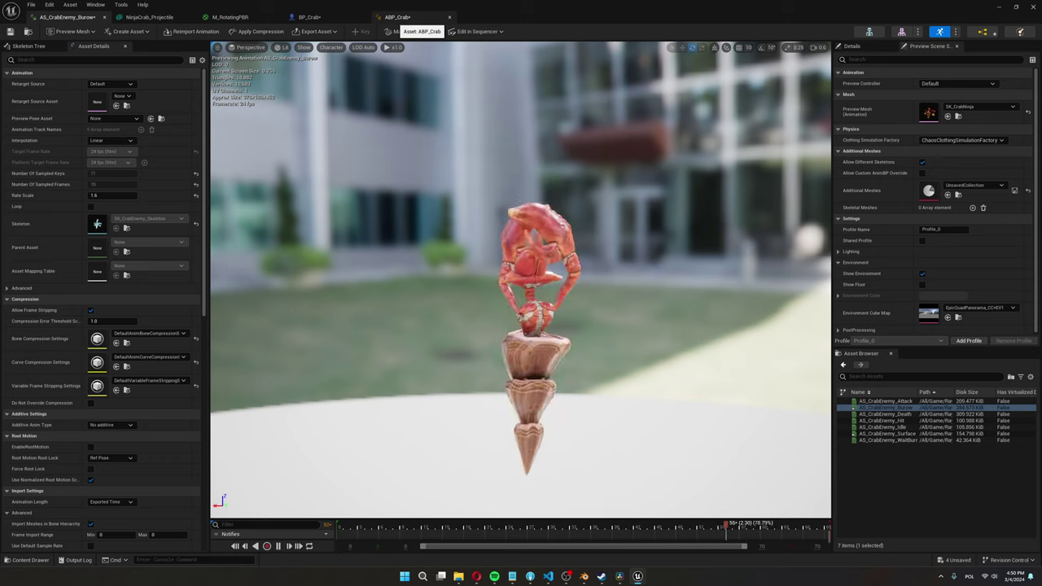
click(398, 18)
double_click(582, 285)
mouse_move(651, 306)
right_down()
mouse_move(657, 294)
mouse_move(662, 301)
right_up()
click(715, 301)
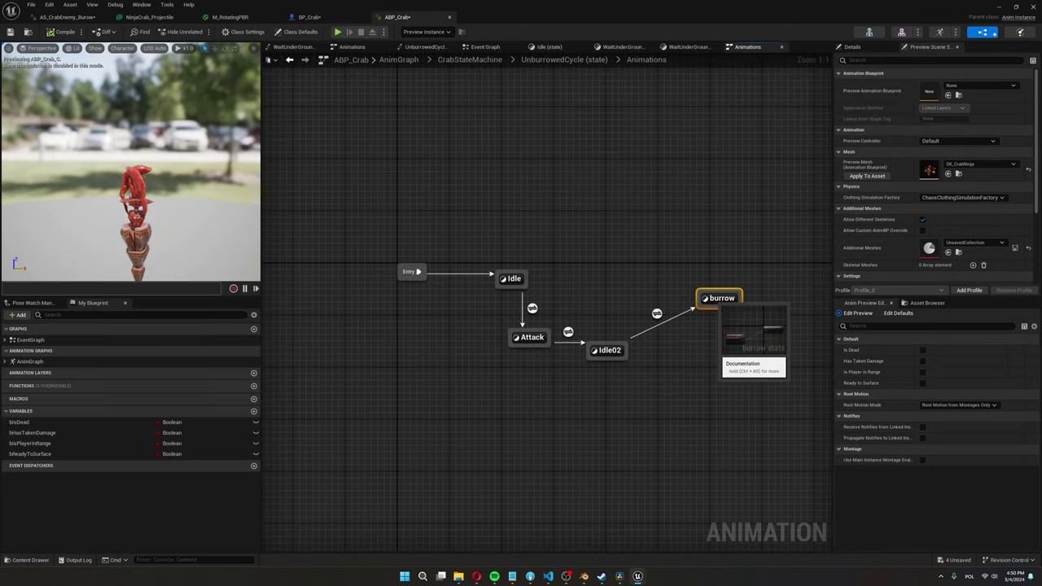
double_click(720, 299)
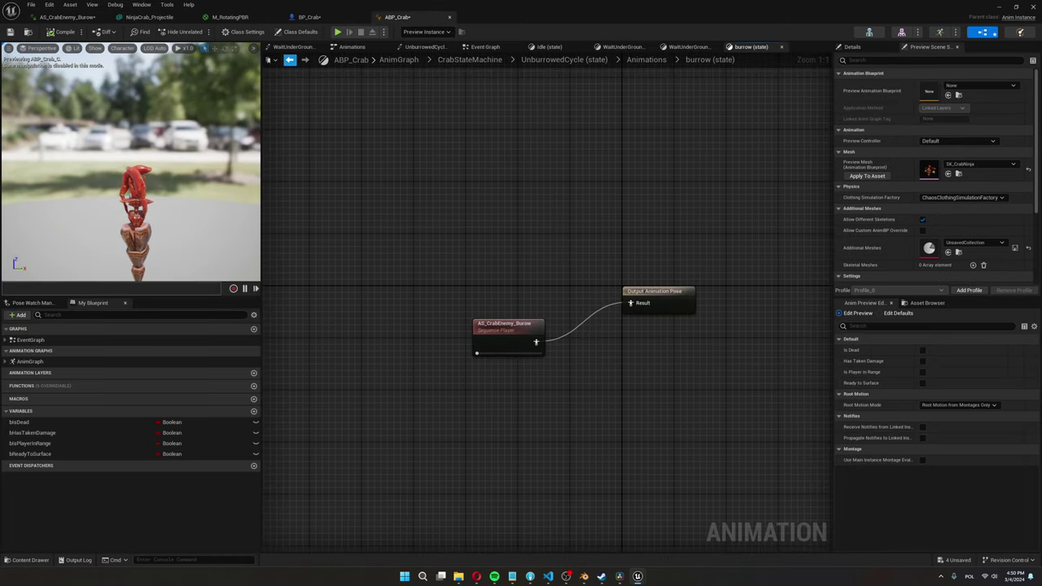
click(290, 59)
click(290, 60)
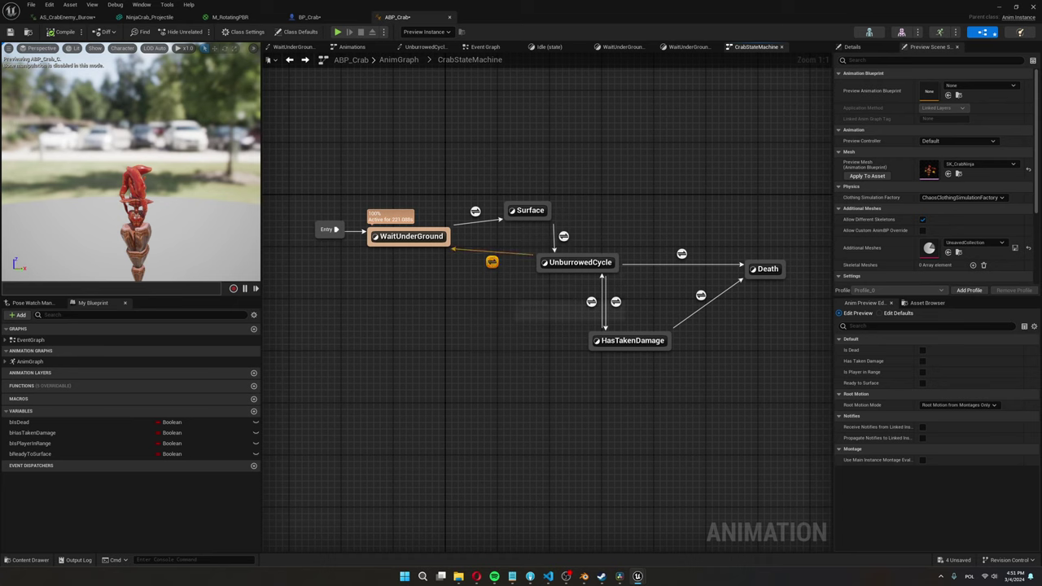
- Inspect the HasTakenDamage and Death states with their AS_CrabEnemy_Hit and AS_CrabEnemy_Death animations
mouse_move(491, 262)
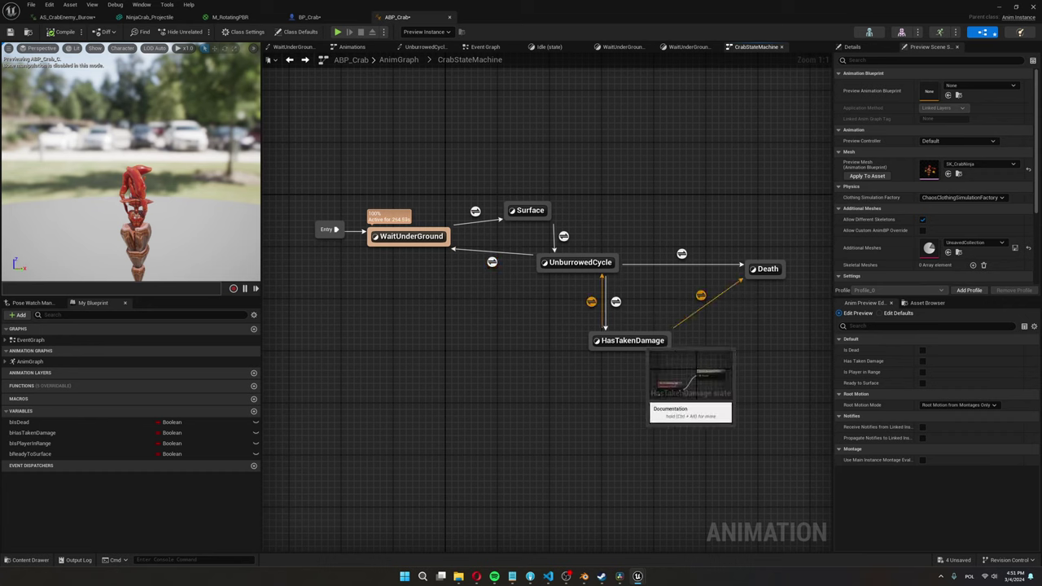
double_click(639, 341)
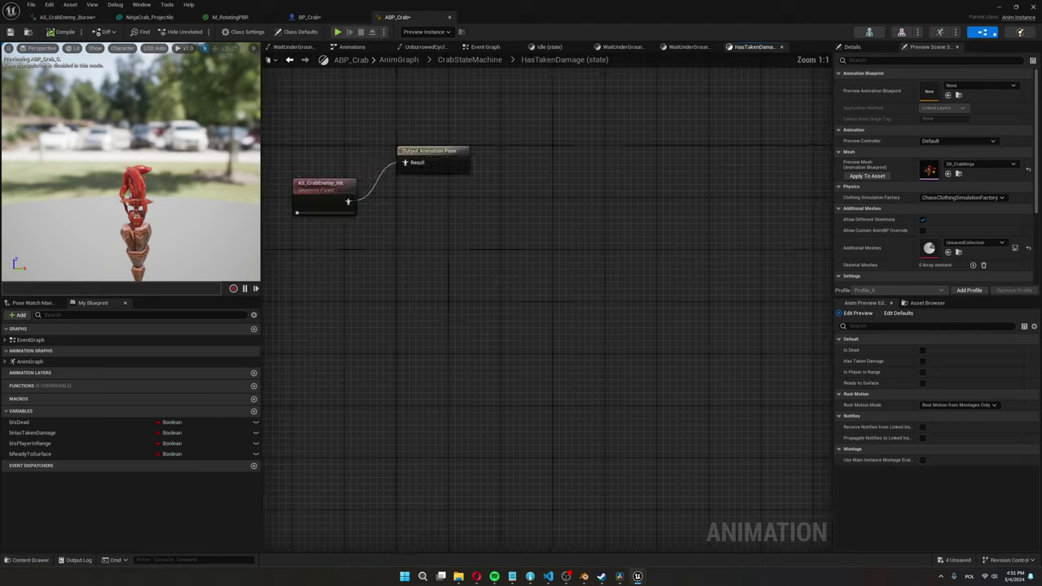
double_click(521, 327)
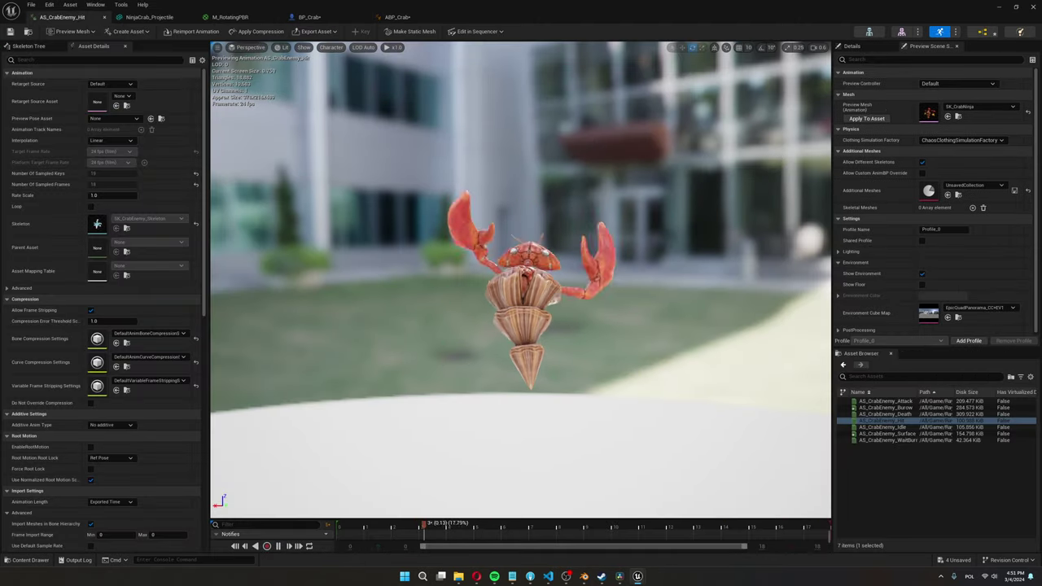
click(399, 17)
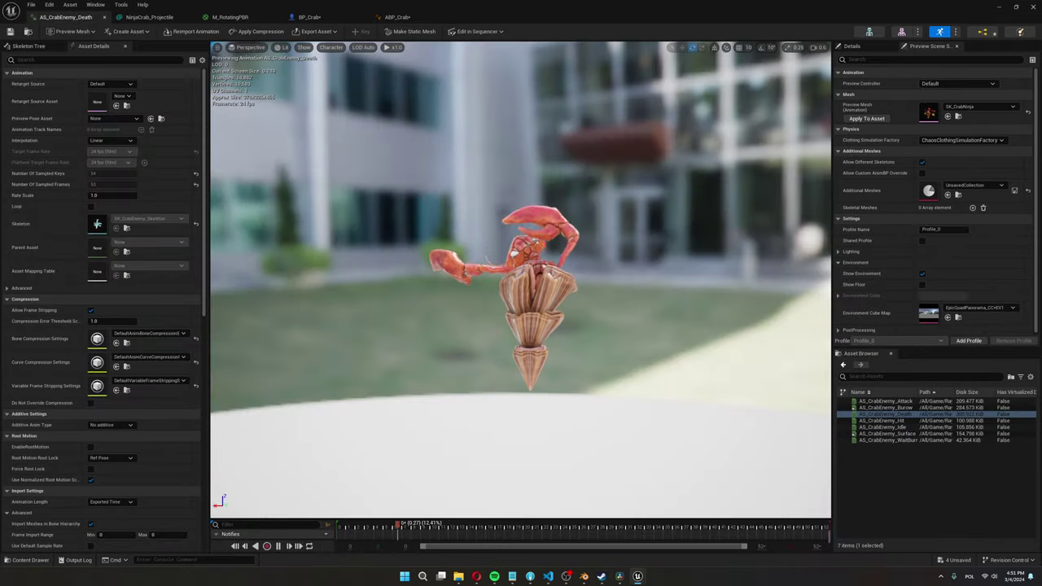
click(397, 16)
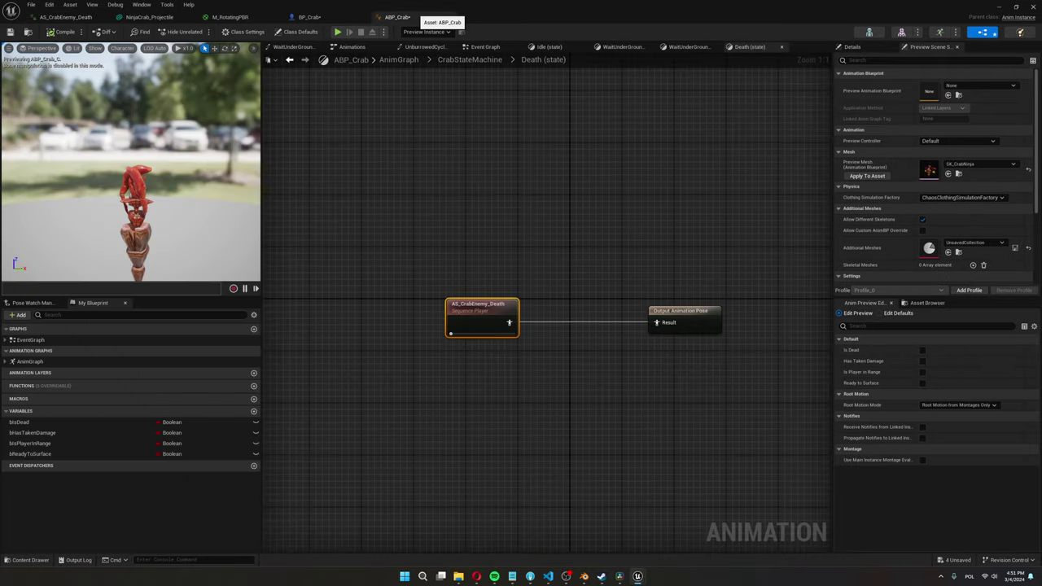
click(289, 60)
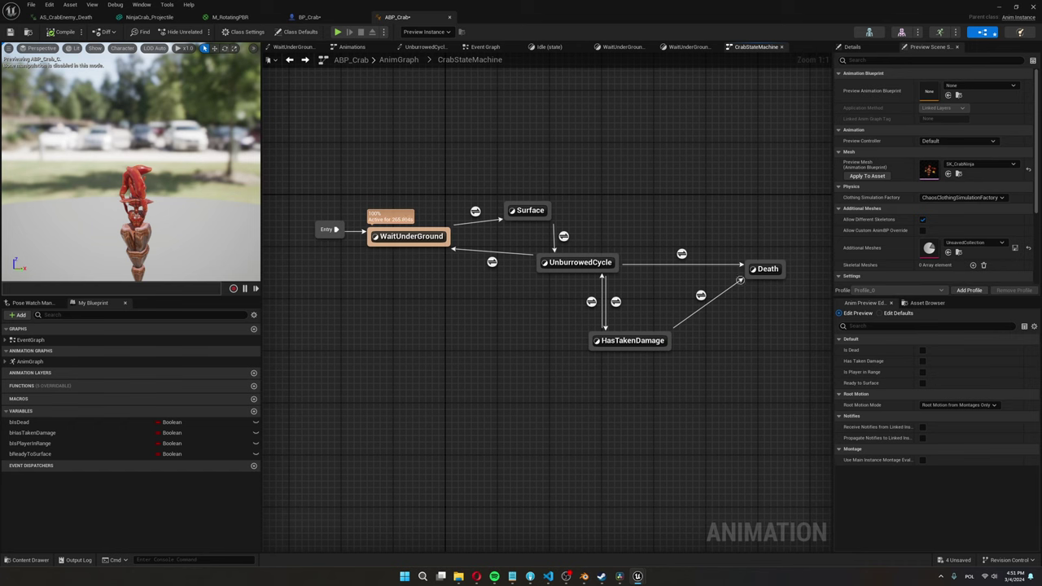
- Review the transitions from UnburrowedCycle to Death and HasTakenDamage, and look inside the HasTakenDamage state
right_drag(740, 280, 716, 302)
right_drag(640, 305, 645, 312)
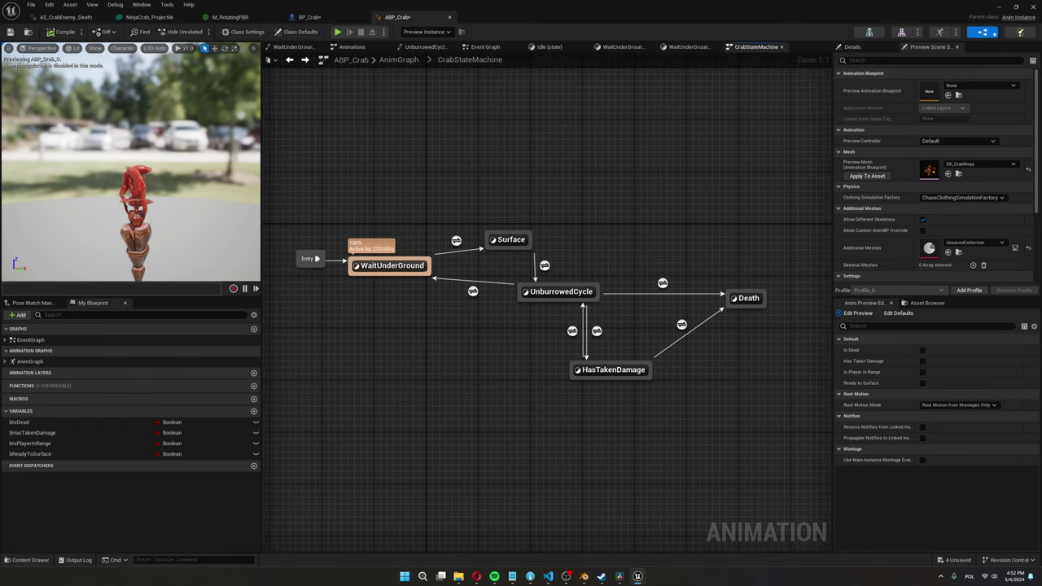
mouse_move(662, 282)
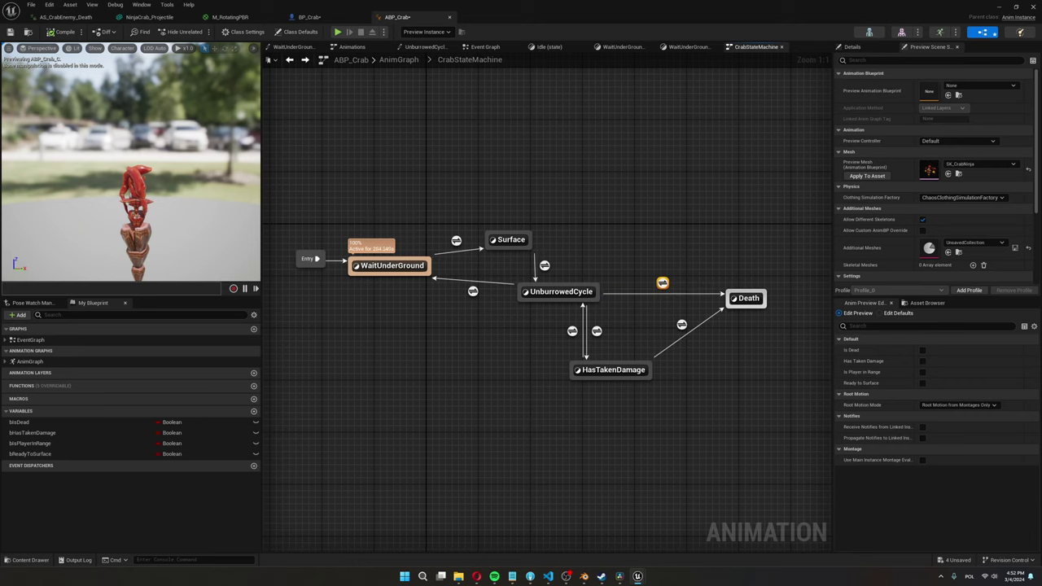
mouse_move(747, 298)
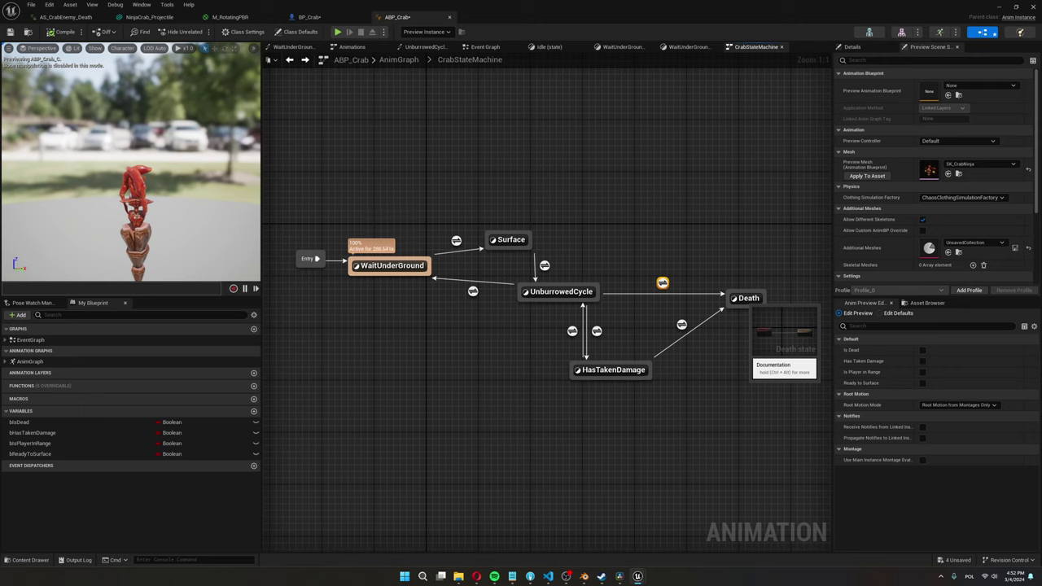
mouse_move(596, 331)
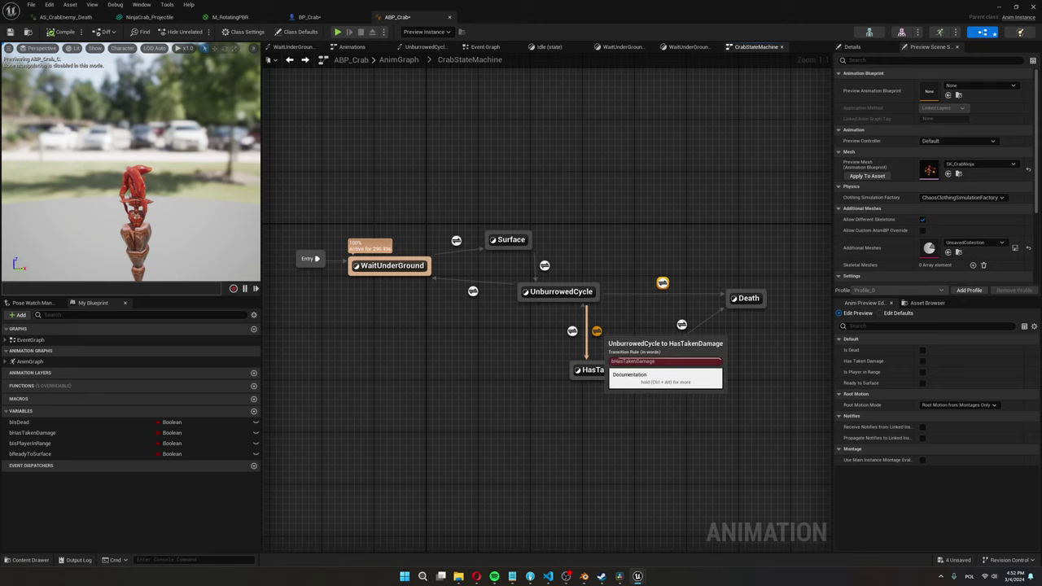
double_click(592, 369)
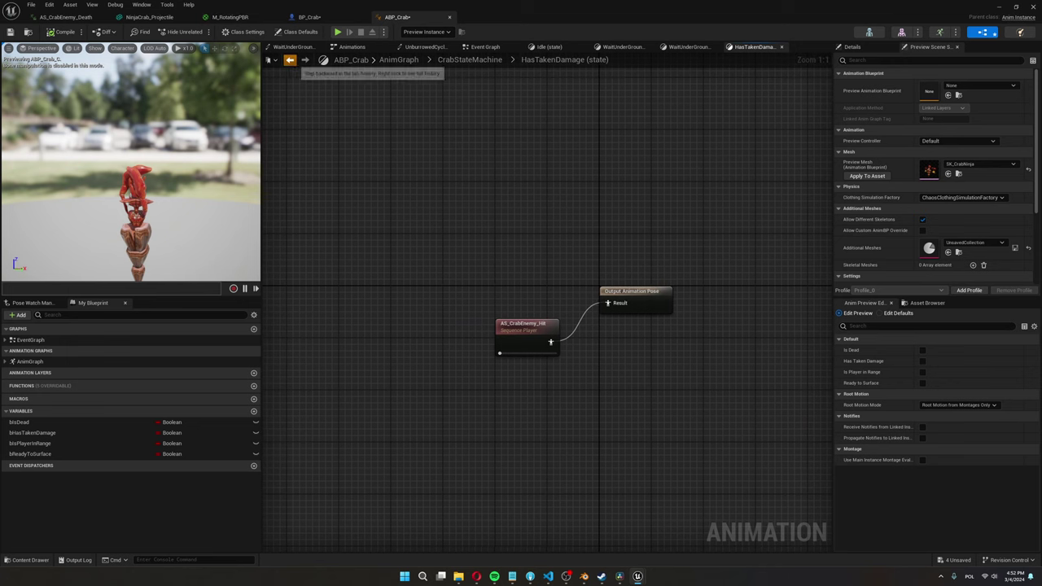
click(290, 59)
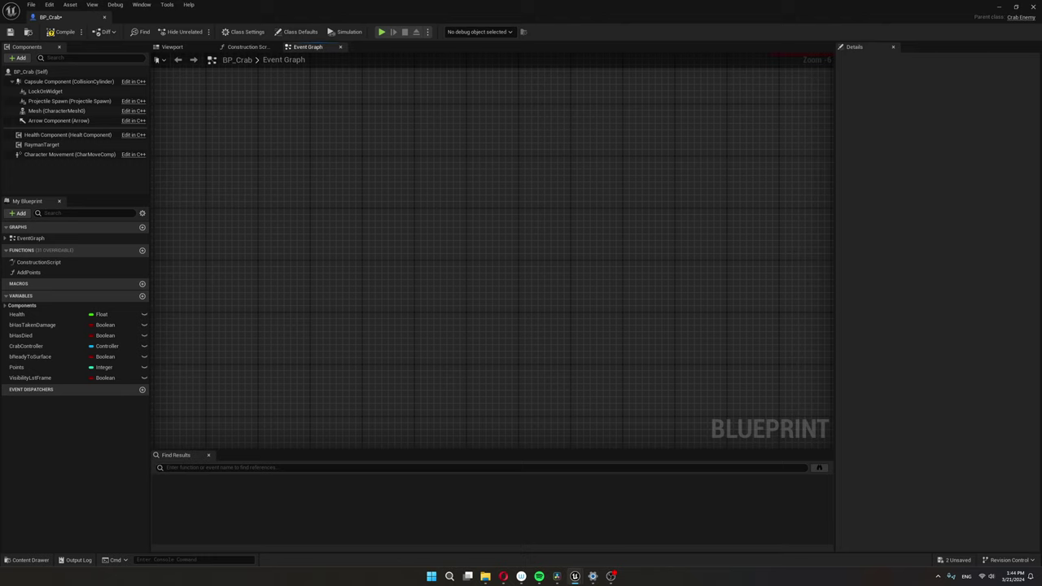
- Add an Event AnyDamage node to BP_Crab's event graph
right_click(352, 225)
text(any da)
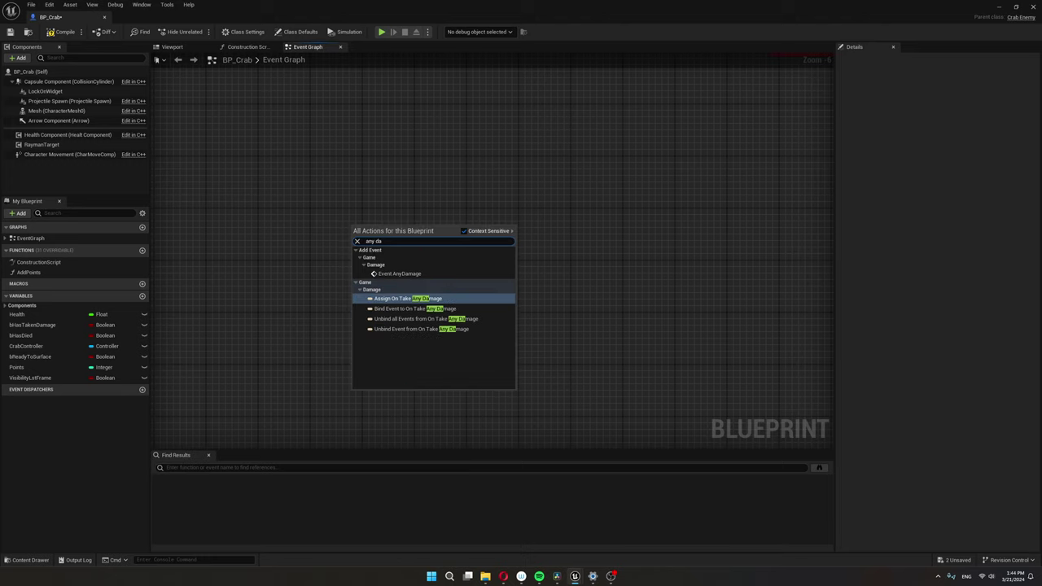
click(399, 274)
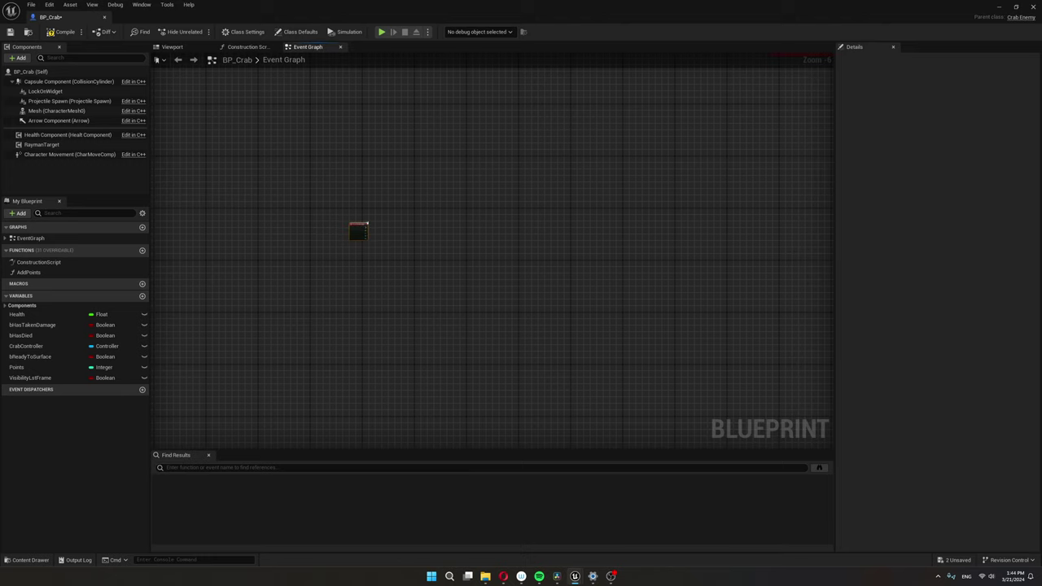
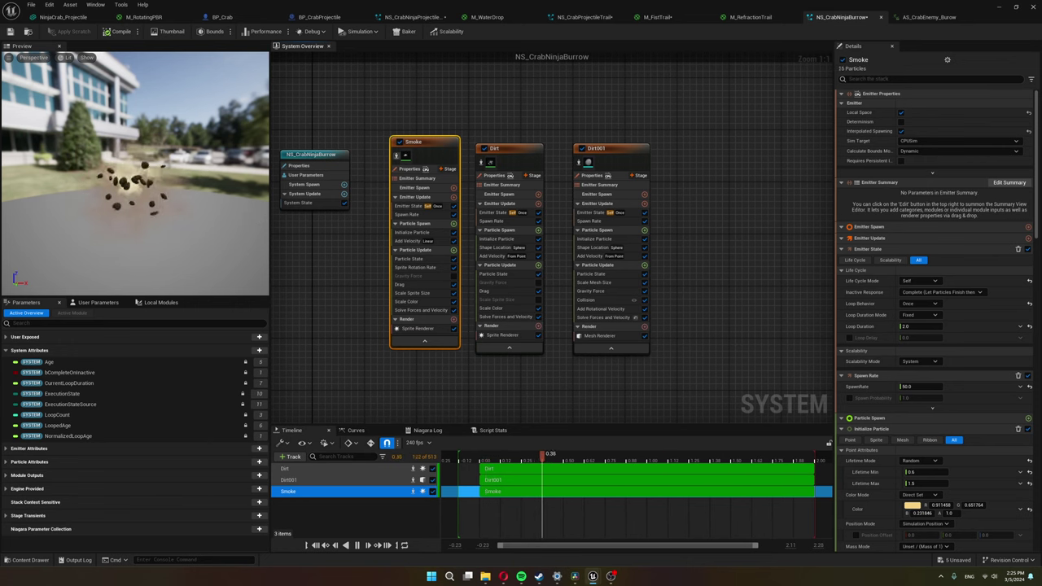
- Preview the Smoke, Dirt and Dirt001 emitters of NS_CrabNinjaBurrow in isolation, one at a time
click(396, 156)
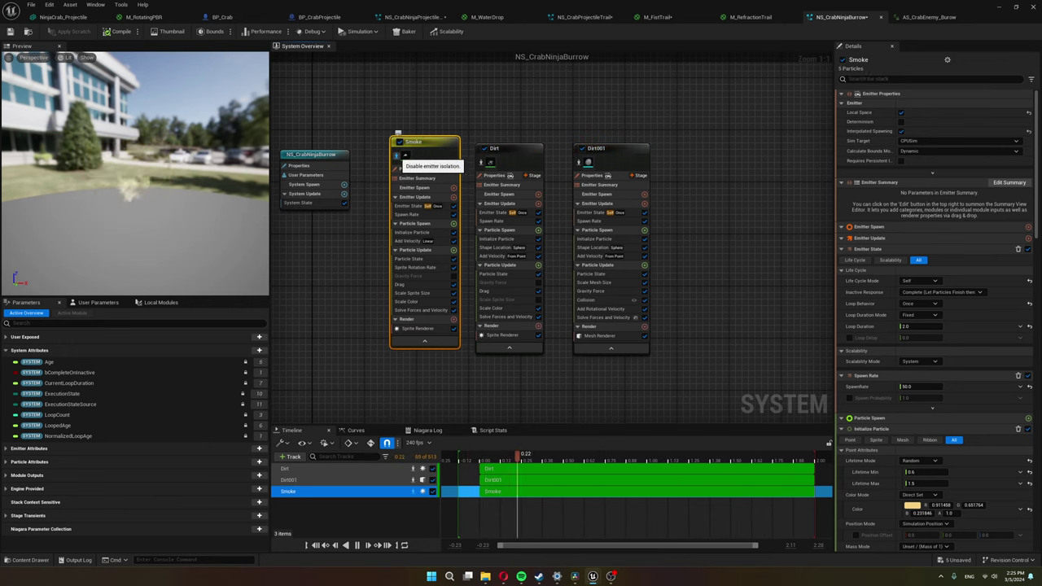
click(397, 156)
click(481, 162)
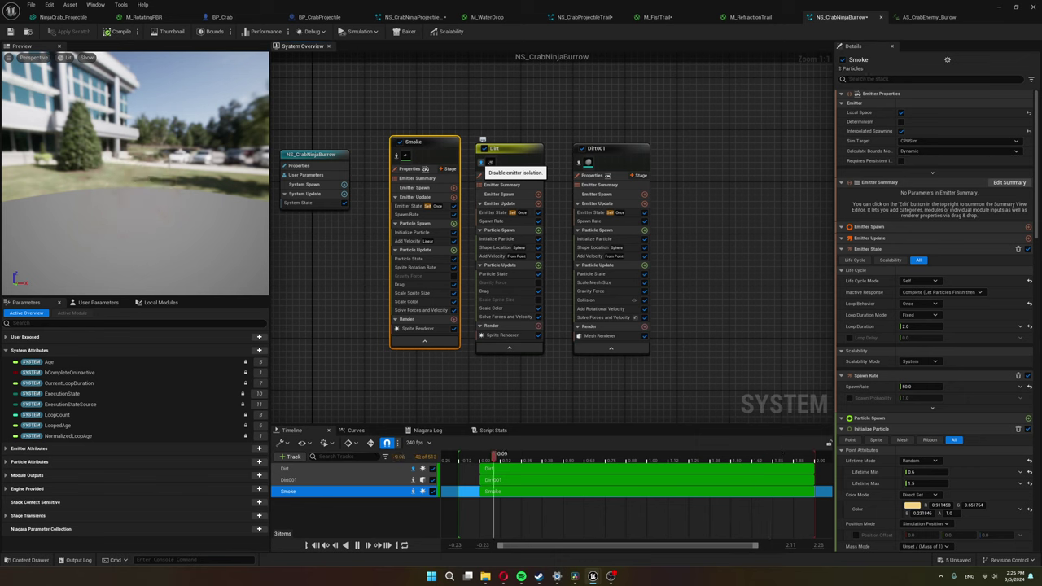
click(481, 162)
click(588, 162)
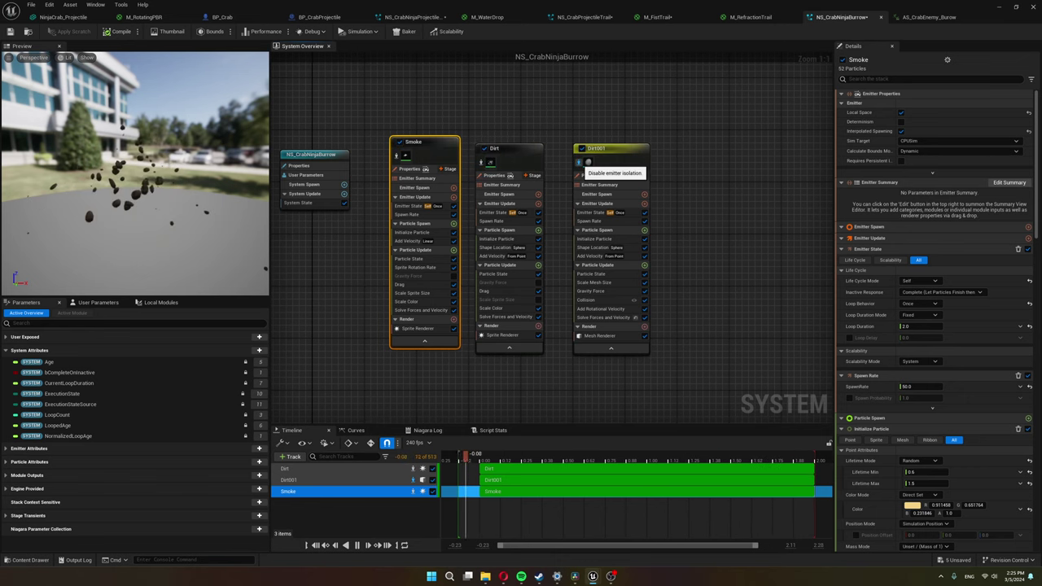
click(587, 162)
- Review the Smoke emitter's Add Velocity, Sprite Rotation Rate, Drag, Scale Sprite Size and Scale Color modules
click(407, 240)
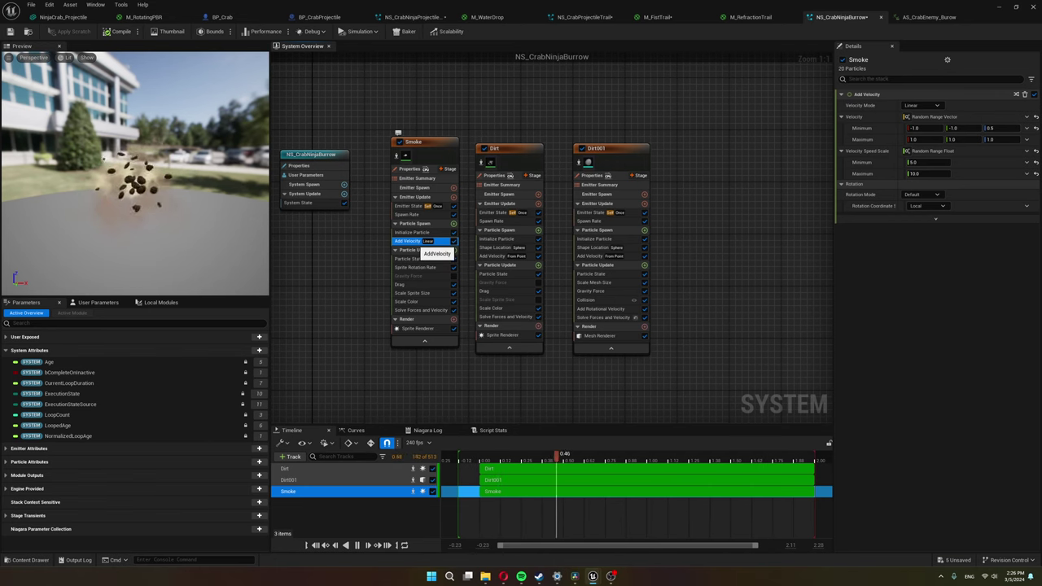
click(417, 267)
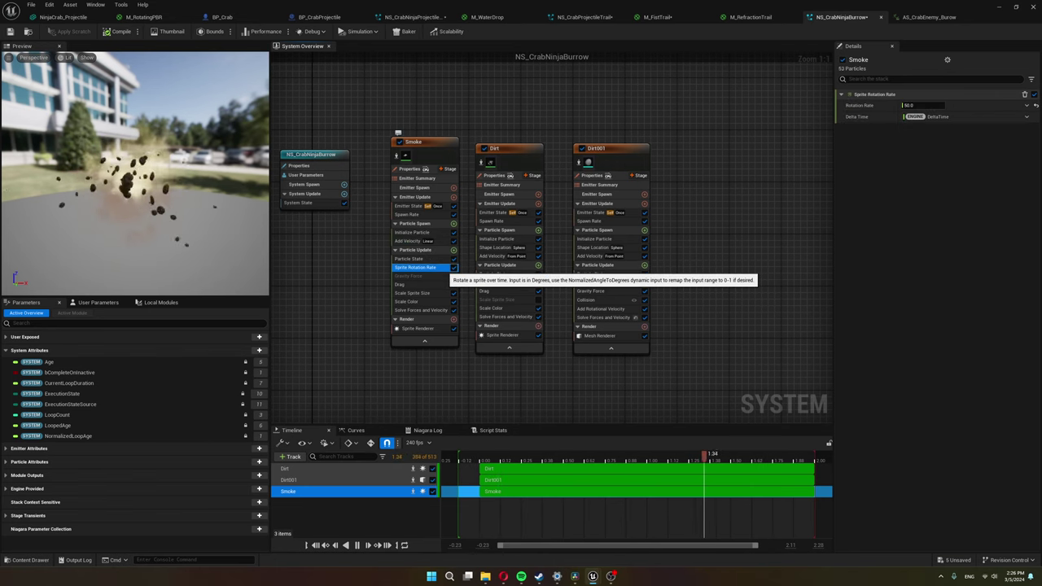
click(425, 284)
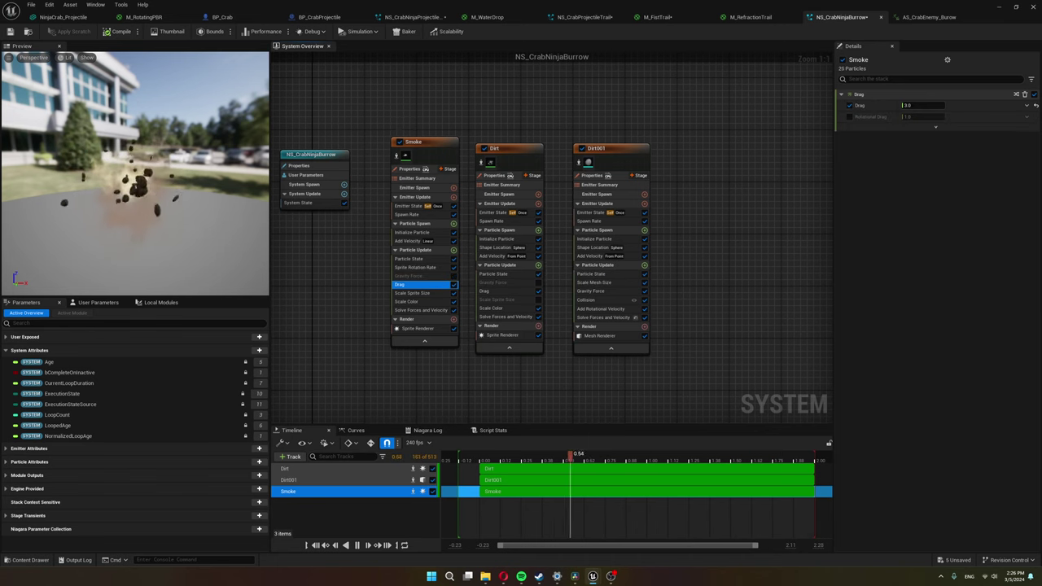
click(411, 292)
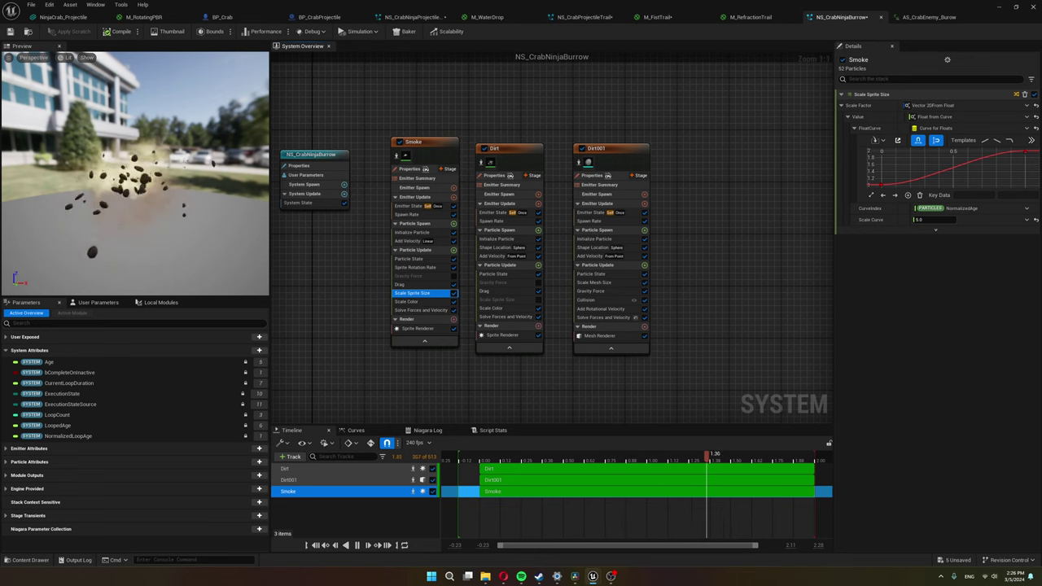
click(407, 301)
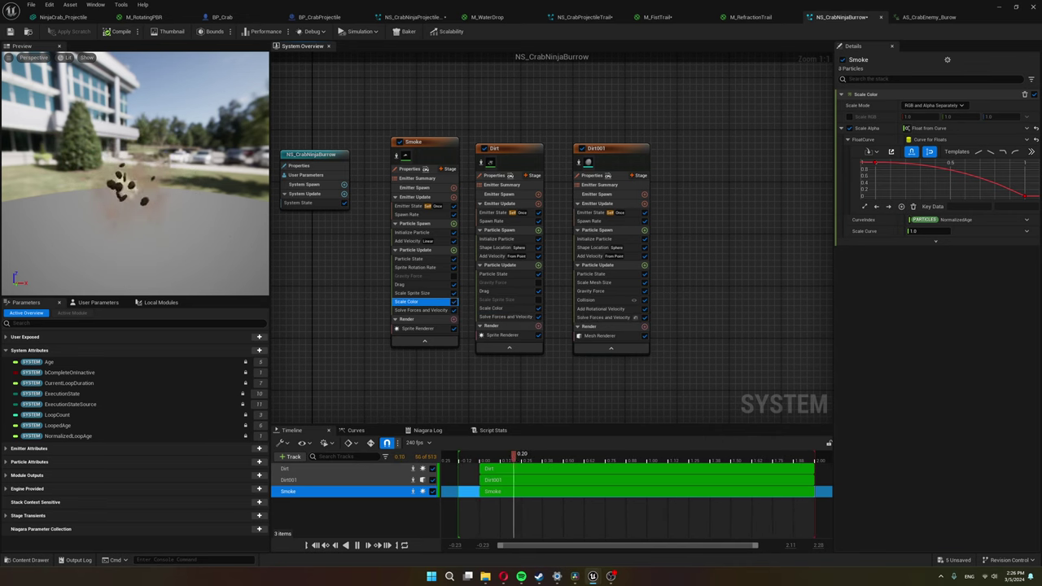
- Review the Dirt001 emitter's properties and its Add Velocity, Scale Mesh Size and Gravity Force modules
click(601, 175)
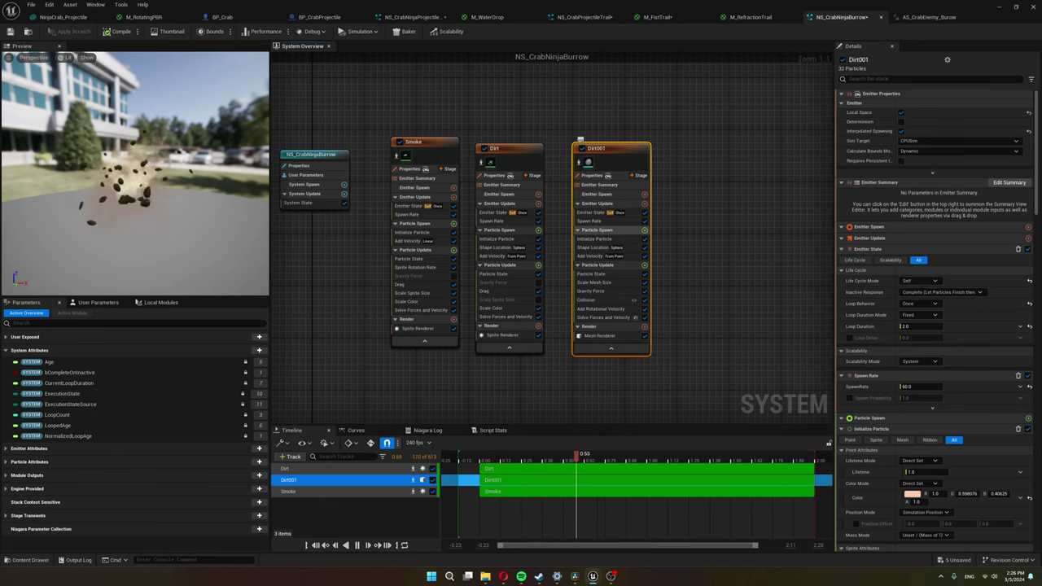
click(619, 255)
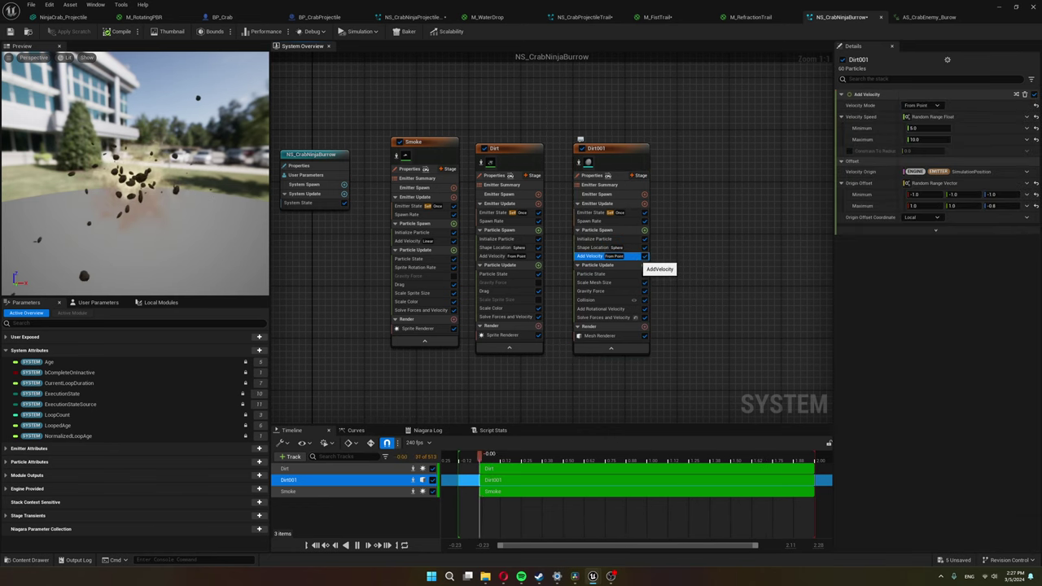
click(631, 283)
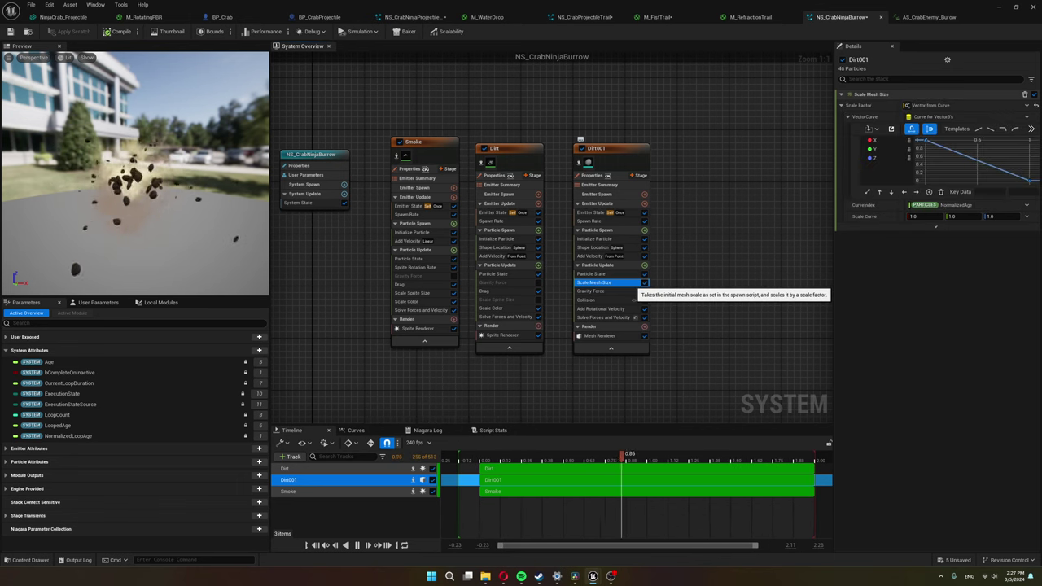
click(631, 291)
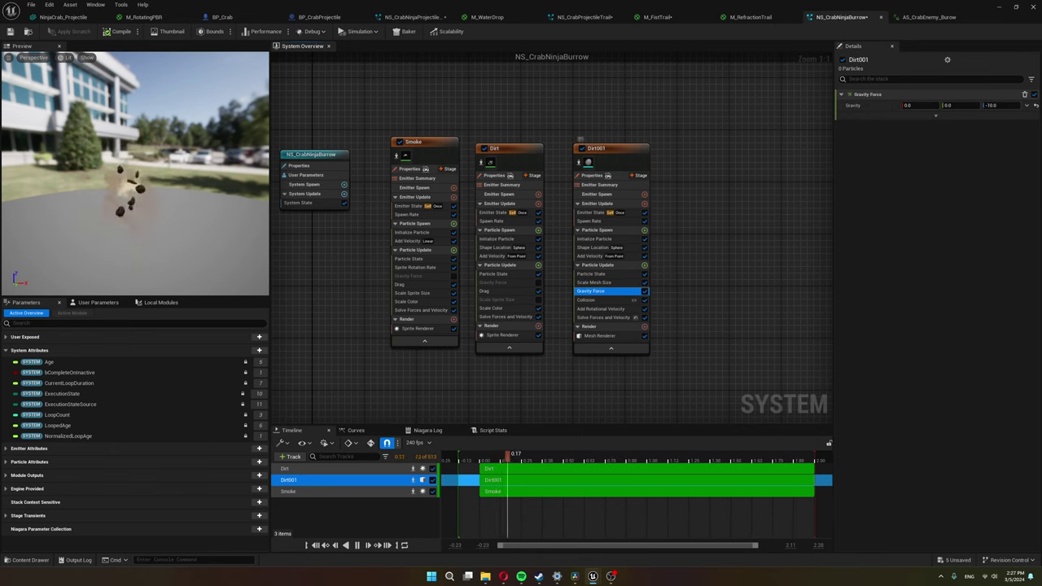
- Undo a trial deletion of Dirt001's Gravity Force module, and delete the emitter's Collision module
key(Delete)
key(ctrl+z)
click(606, 299)
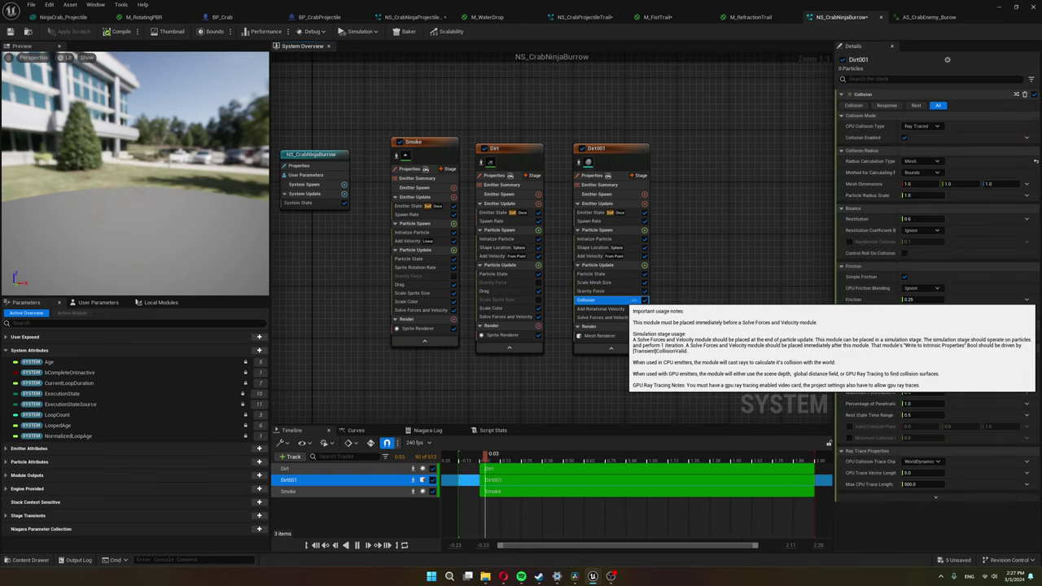
key(Delete)
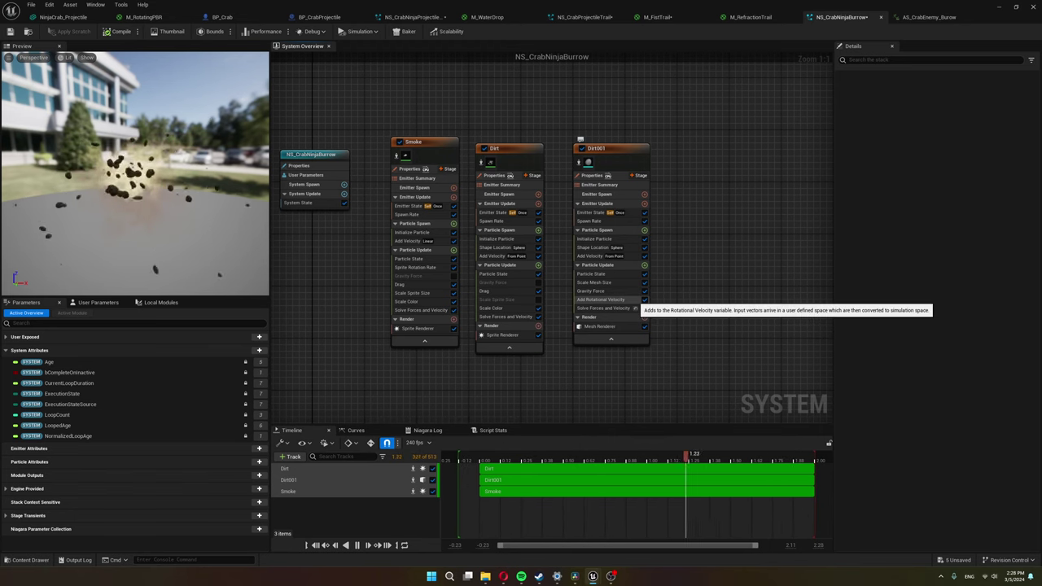
- Examine the Pebble mesh assigned in Dirt001's Mesh Renderer, and return to NS_CrabNinjaBurrow
click(610, 327)
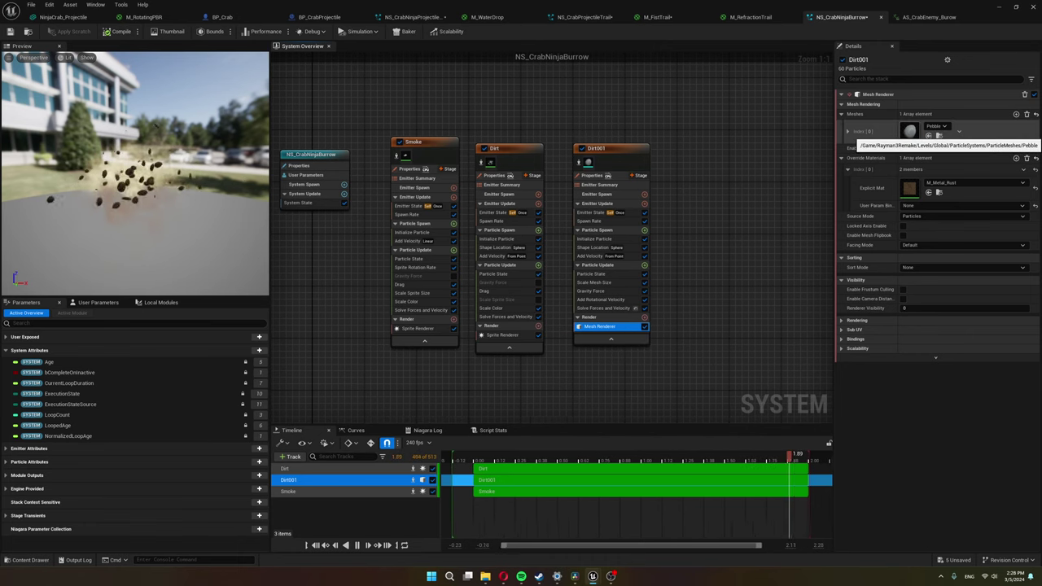
double_click(909, 132)
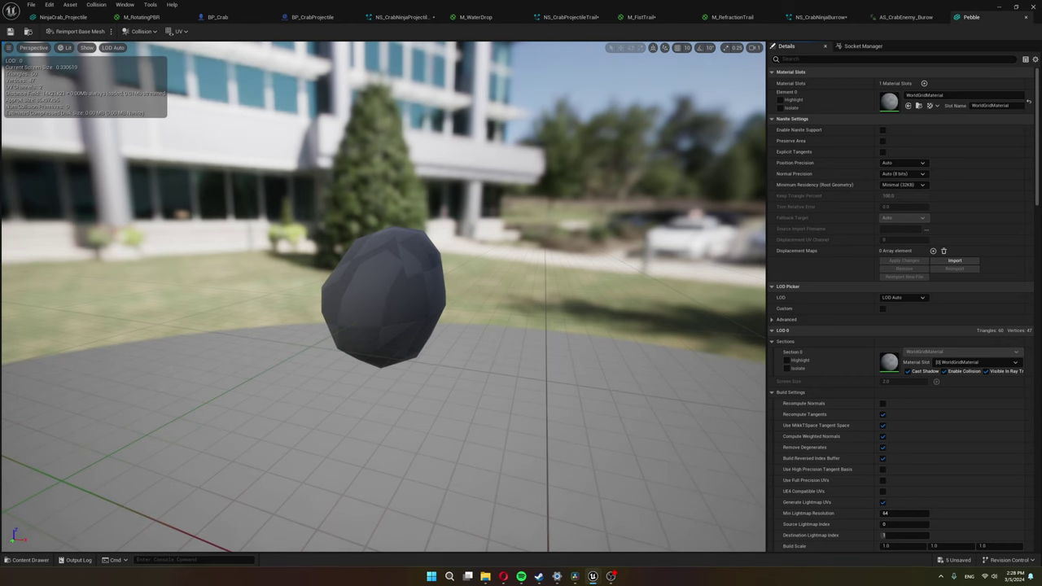
right_drag(383, 297, 384, 344)
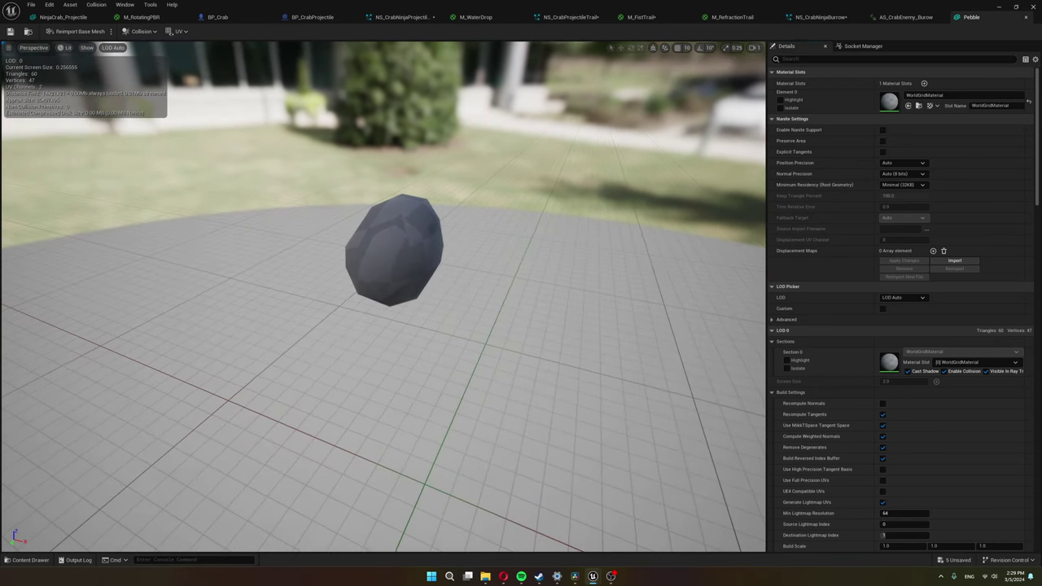
click(820, 17)
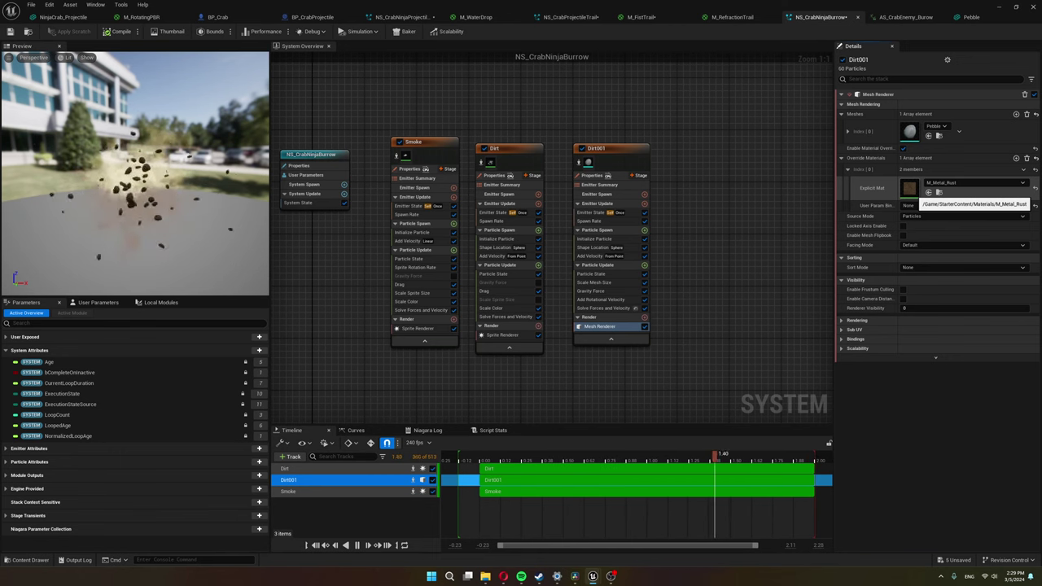
- Review the Sprite Renderer settings of the Dirt and Smoke emitters, including Smoke's material
click(502, 335)
click(417, 328)
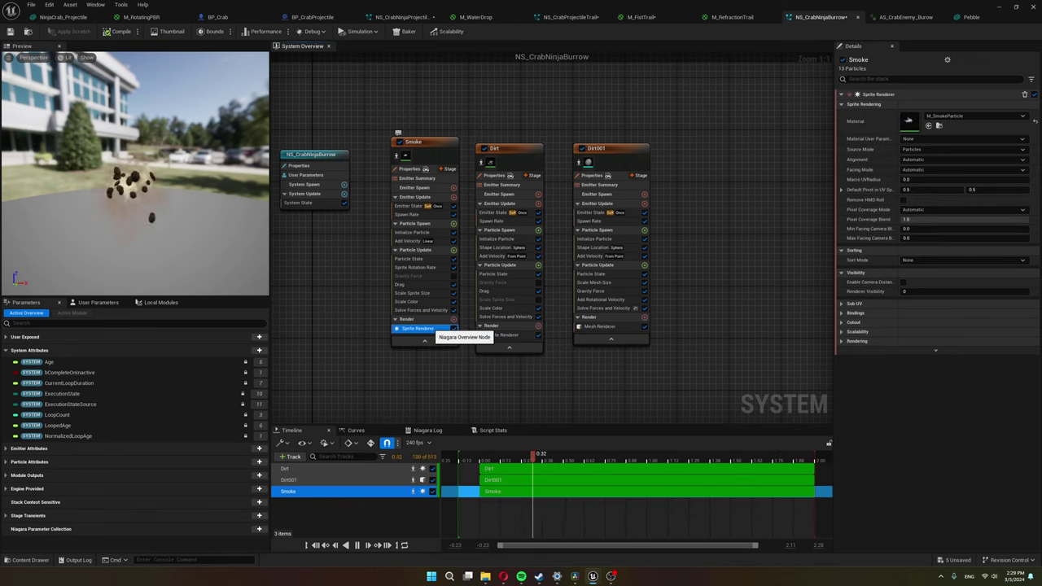
click(907, 121)
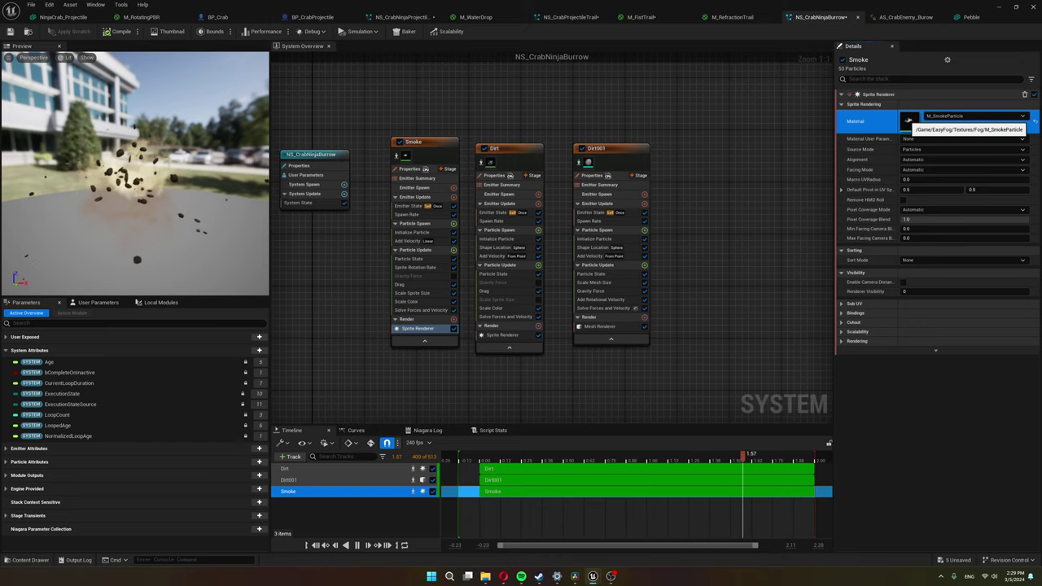
- Open the M_SmokeParticle material and examine its panning texture distortion, Multiply and Depth Fade nodes
double_click(907, 120)
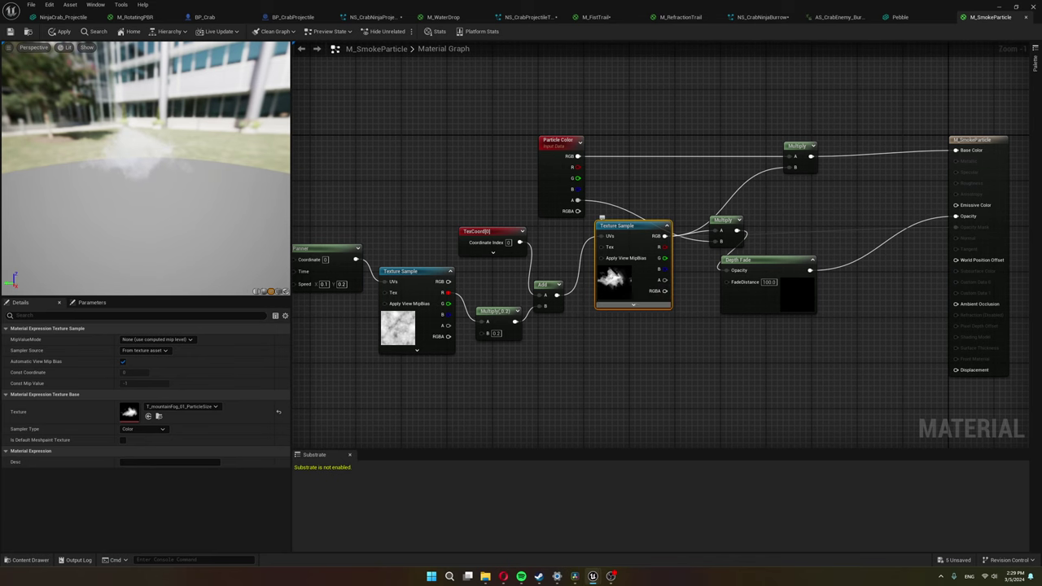
right_drag(620, 279, 715, 275)
click(492, 323)
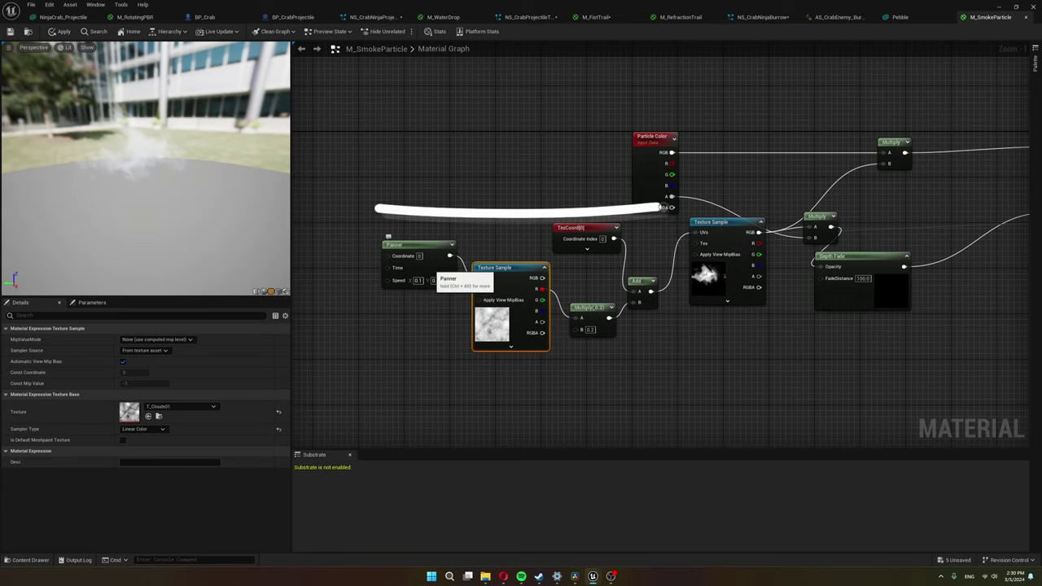
drag(438, 269, 431, 292)
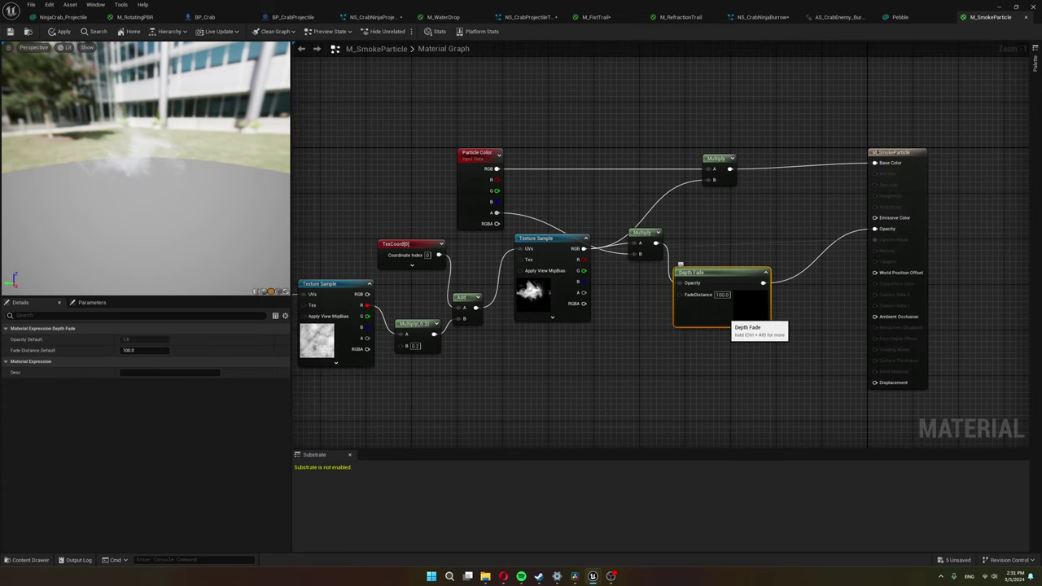
mouse_move(666, 261)
mouse_down()
mouse_move(790, 340)
mouse_move(659, 309)
mouse_up()
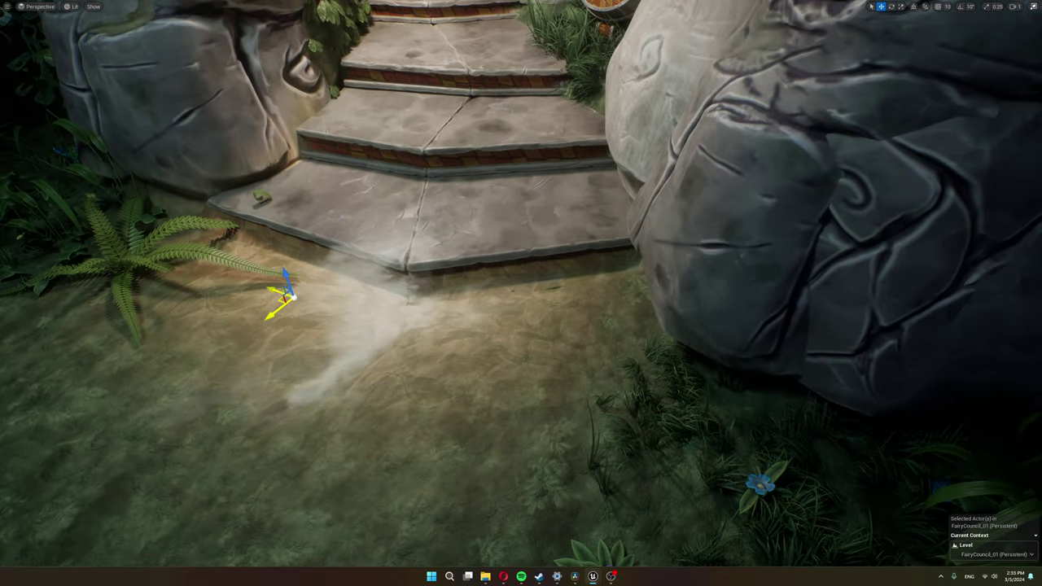
- Move the smoke effect in the level from beside the fern to the base of the large boulder
drag(292, 297, 607, 258)
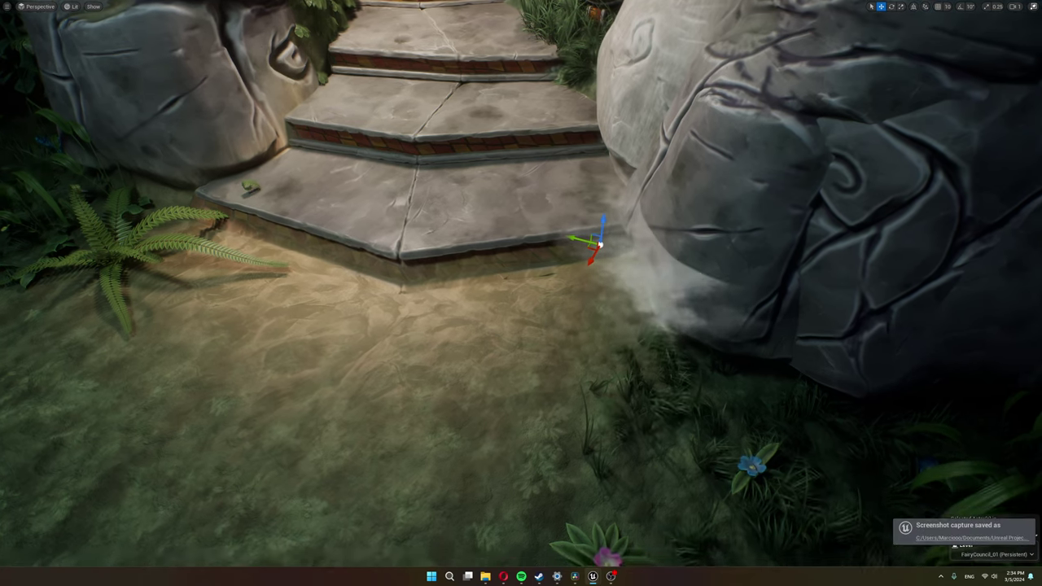
right_drag(520, 293, 535, 260)
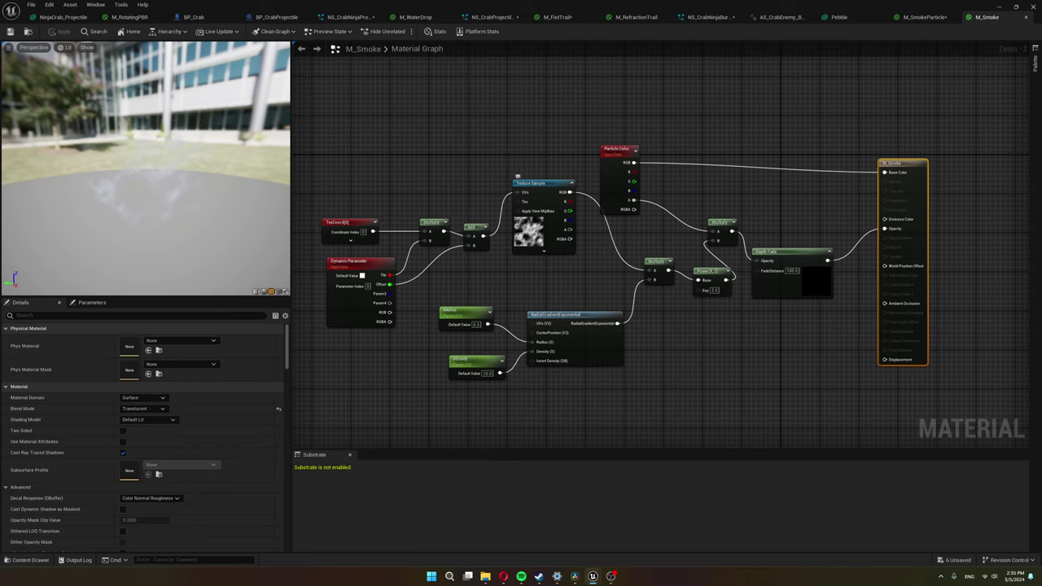
- Examine M_Smoke's noise Texture Sample, RadialGradientExponential and Depth Fade nodes
click(517, 179)
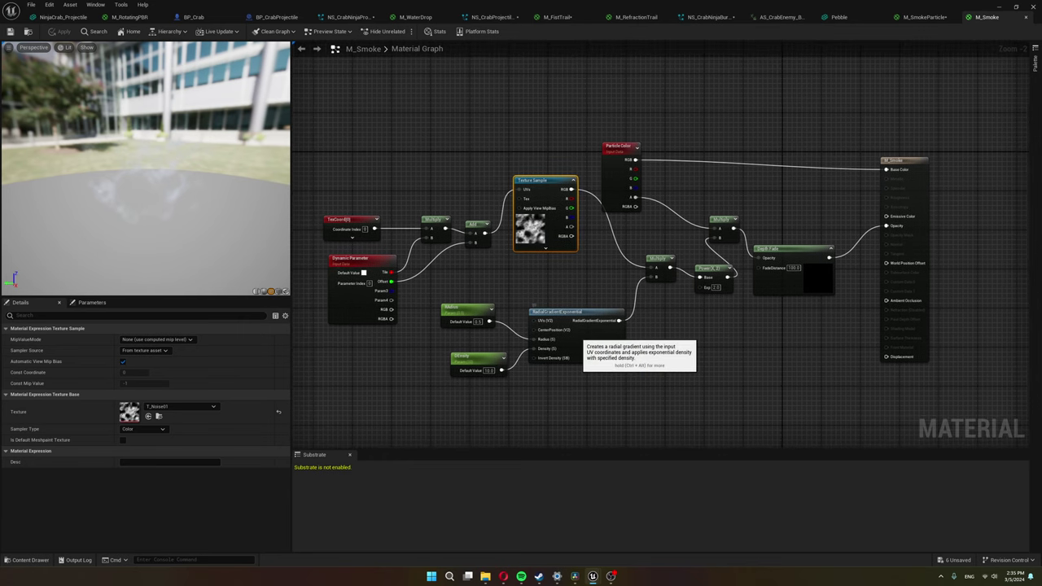
click(536, 313)
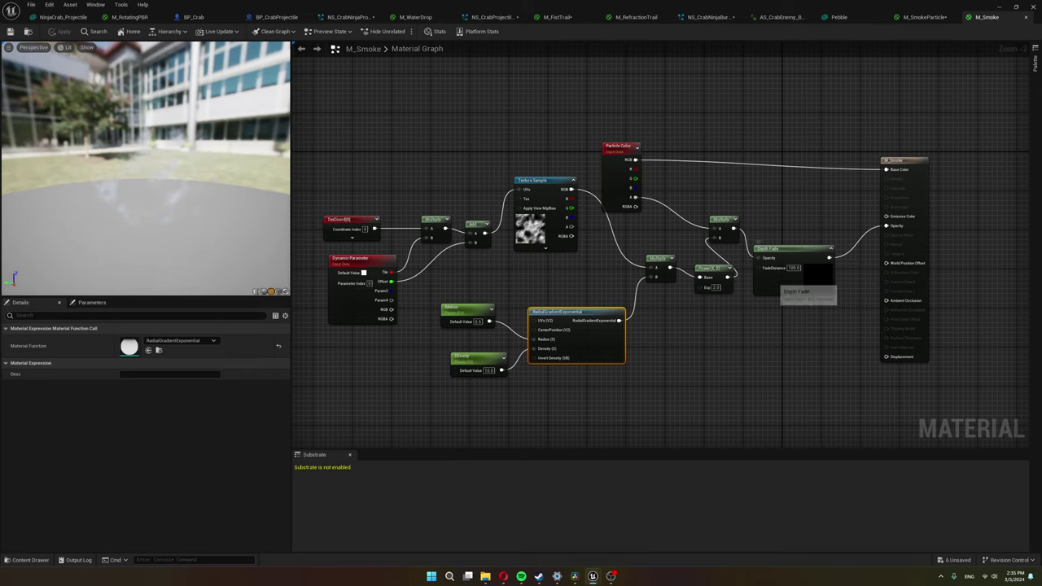
click(759, 248)
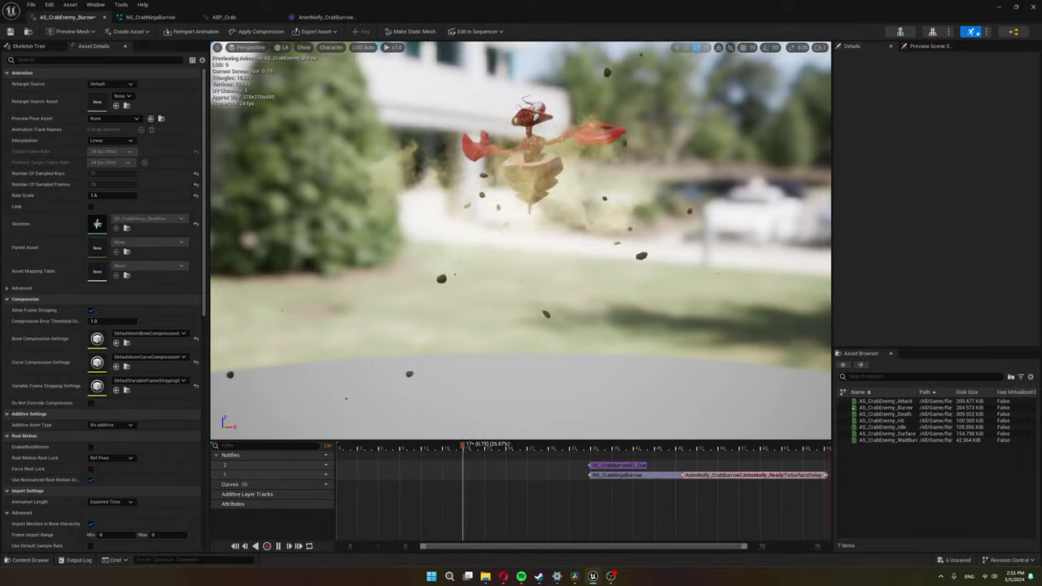
- Add a Play Niagara Particle Effect notify at about frame 16 of AS_CrabEnemy_Burow and browse the Niagara systems available for it
right_click(454, 479)
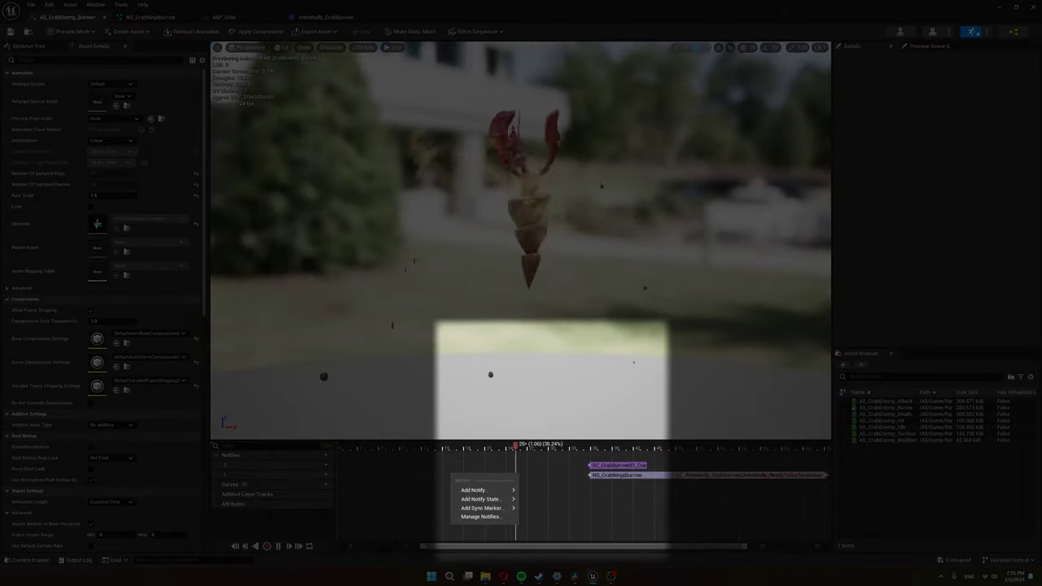
mouse_move(473, 490)
click(568, 528)
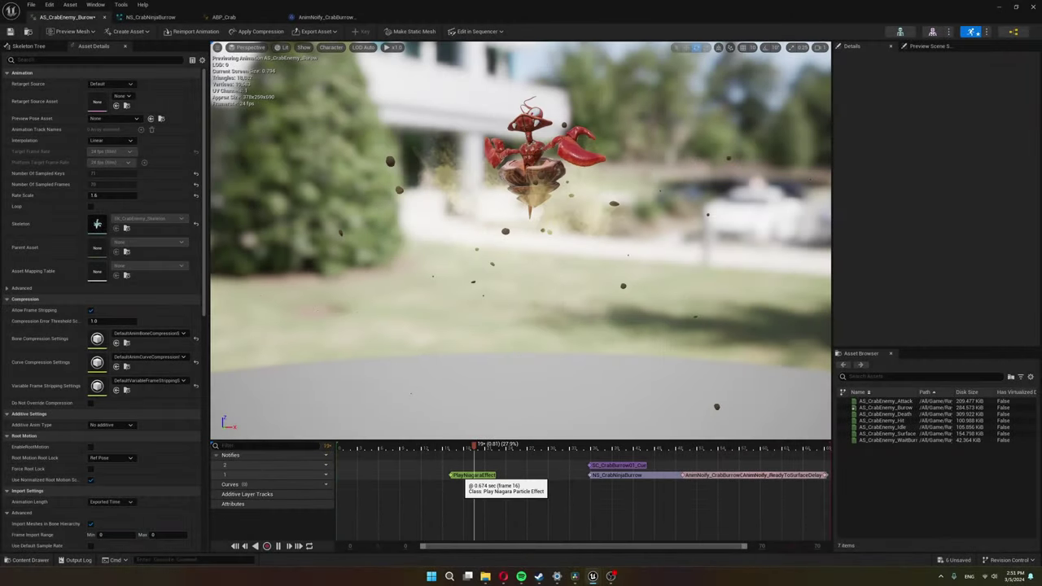
click(472, 475)
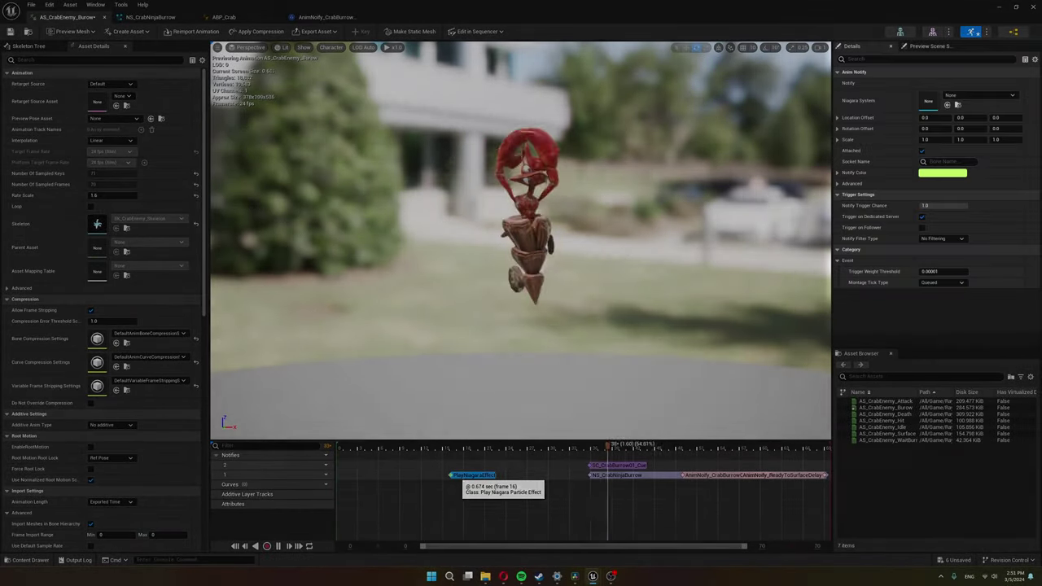
click(980, 95)
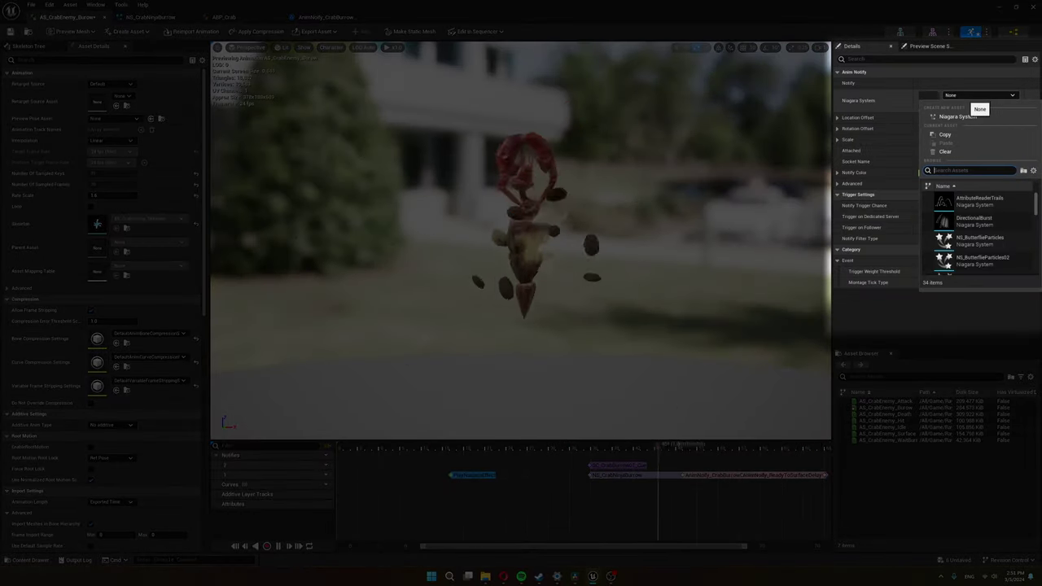
key(Escape)
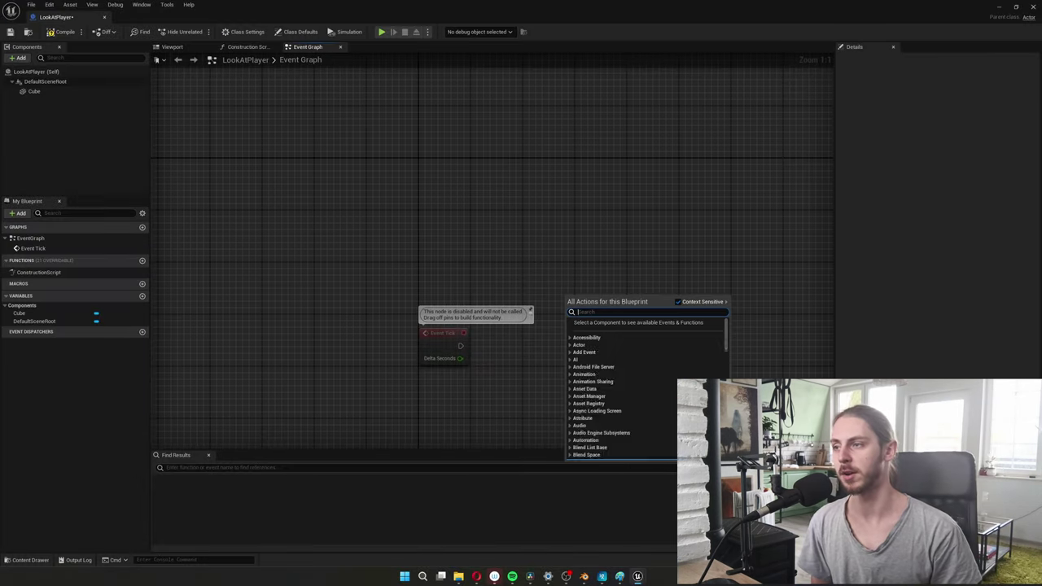
- In LookAtPlayer's Event Graph, add Get Actor Location for Find Look at Rotation and draw a connection from Event Tick's execution output
text(get actor)
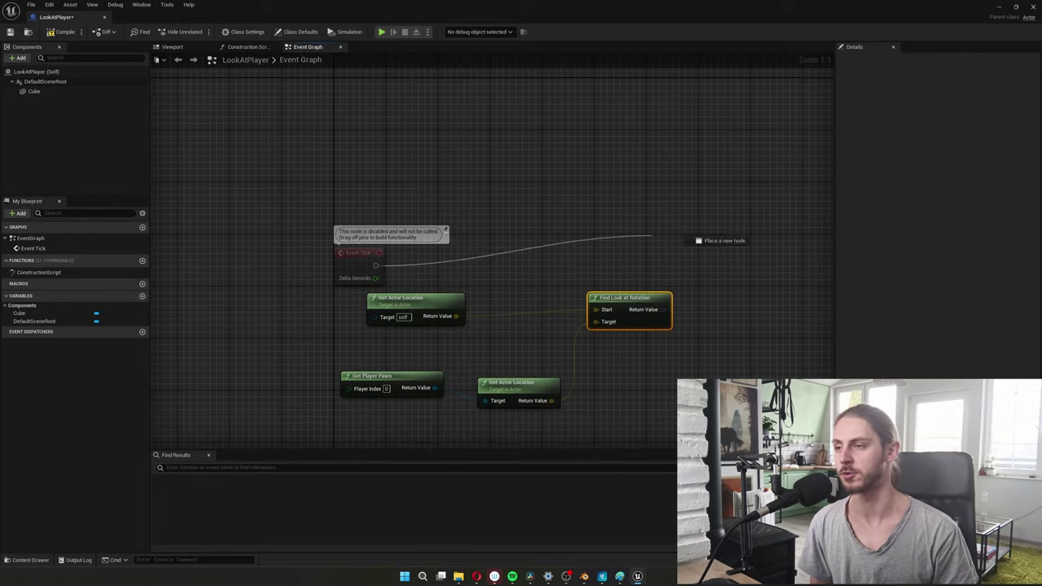
drag(698, 236, 700, 237)
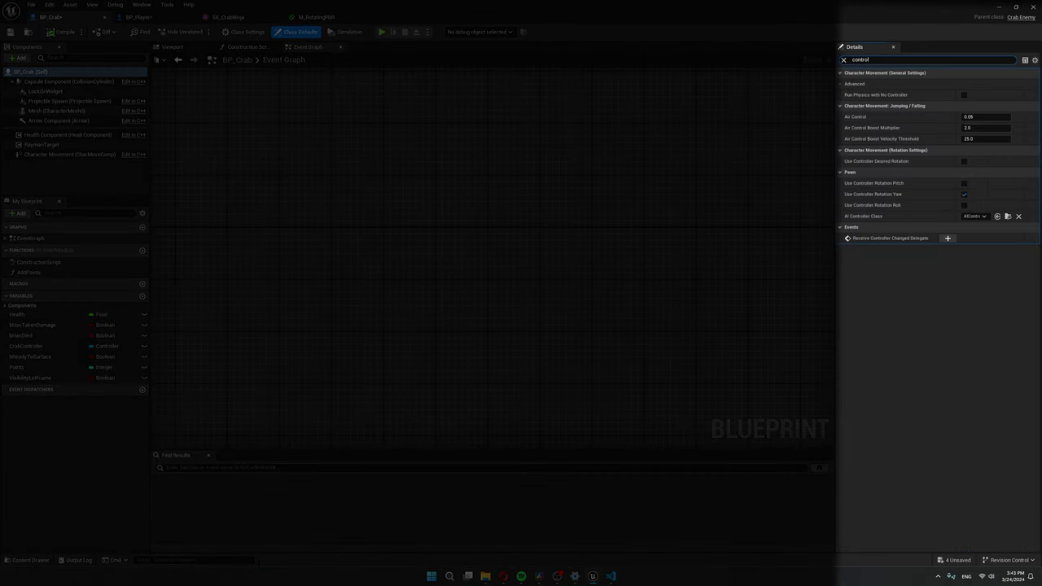
- Review the AI Controller Class options in BP_Crab's class defaults
click(974, 216)
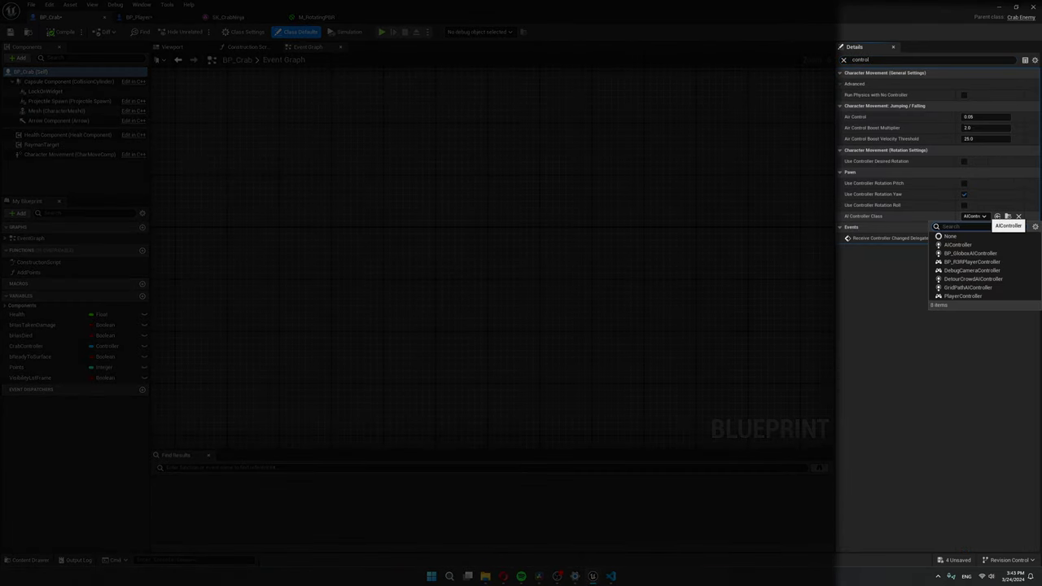
mouse_move(957, 244)
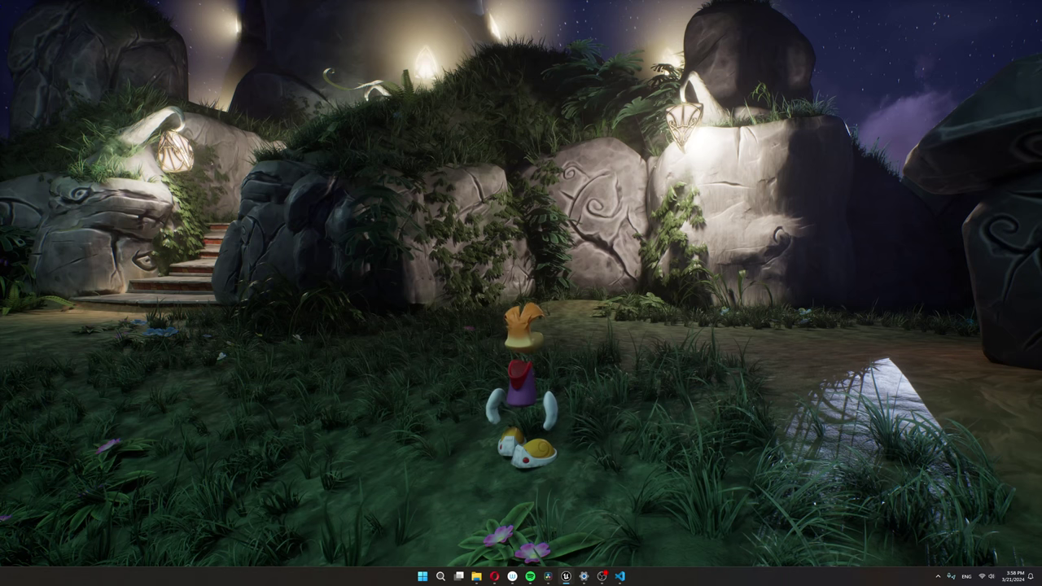
- Play-test the crab encounter by running Rayman up to the crab and moving around it
key(w)
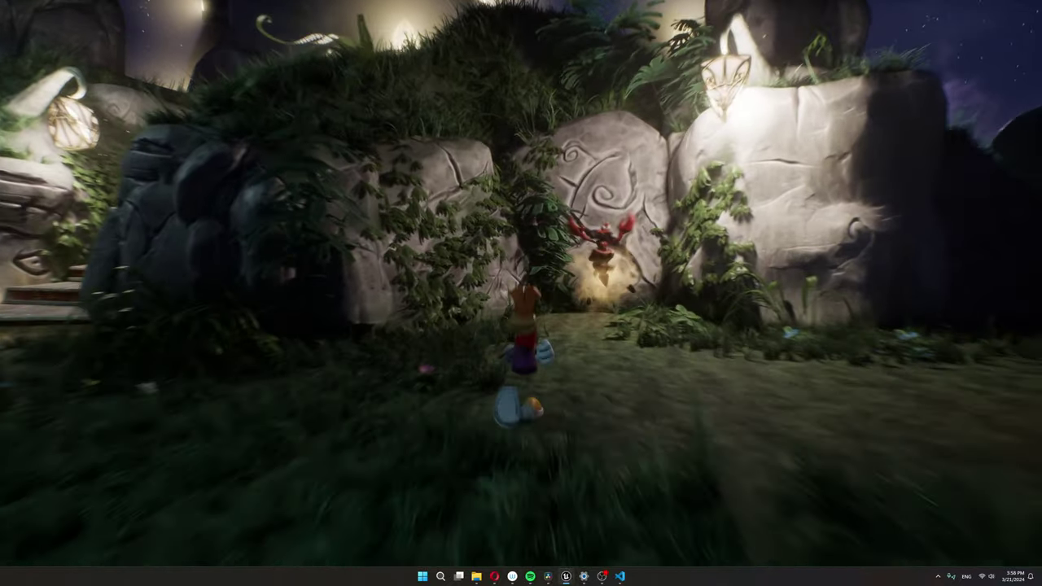
key(s)
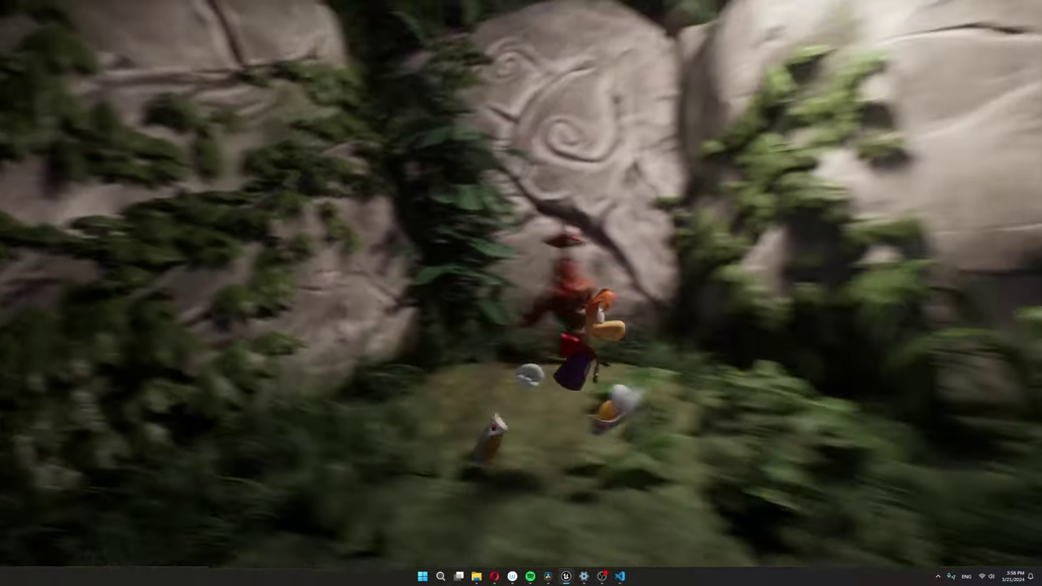
key(d)
key(a)
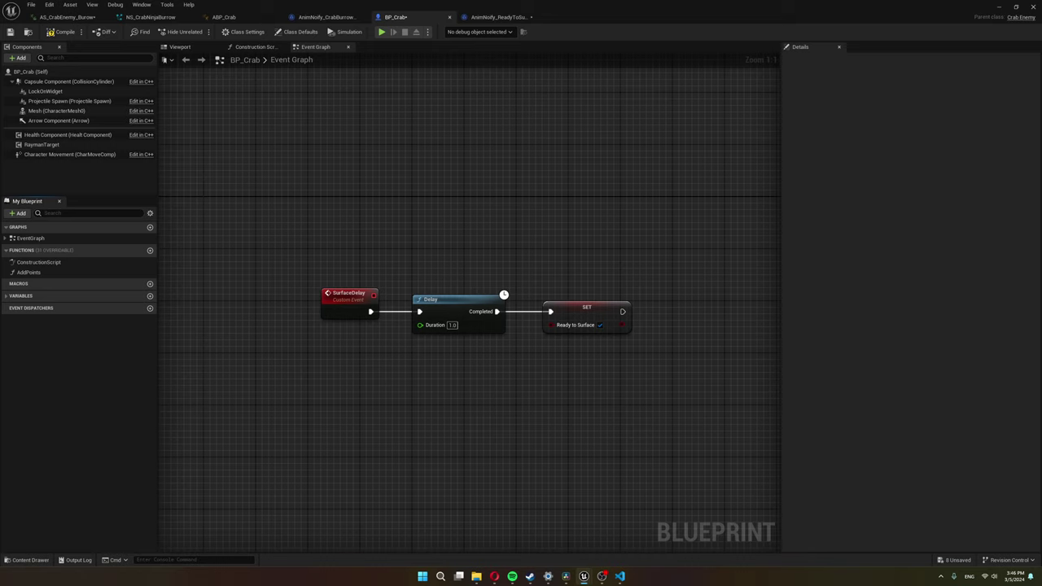
- Try adding a custom event above SurfaceDelay in BP_Crab's Event Graph, and delete it
right_click(340, 194)
text(custom)
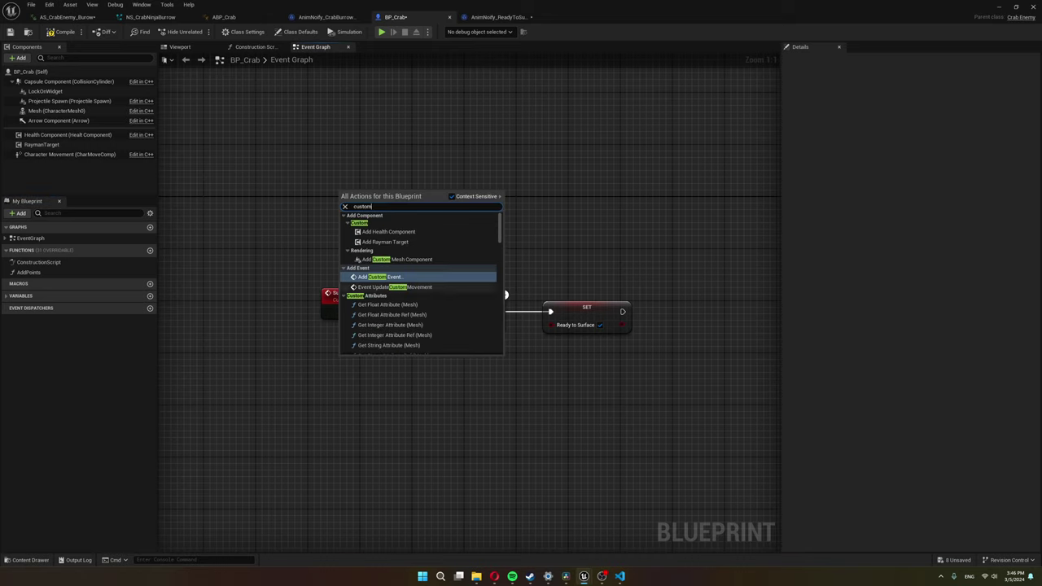
key(Return)
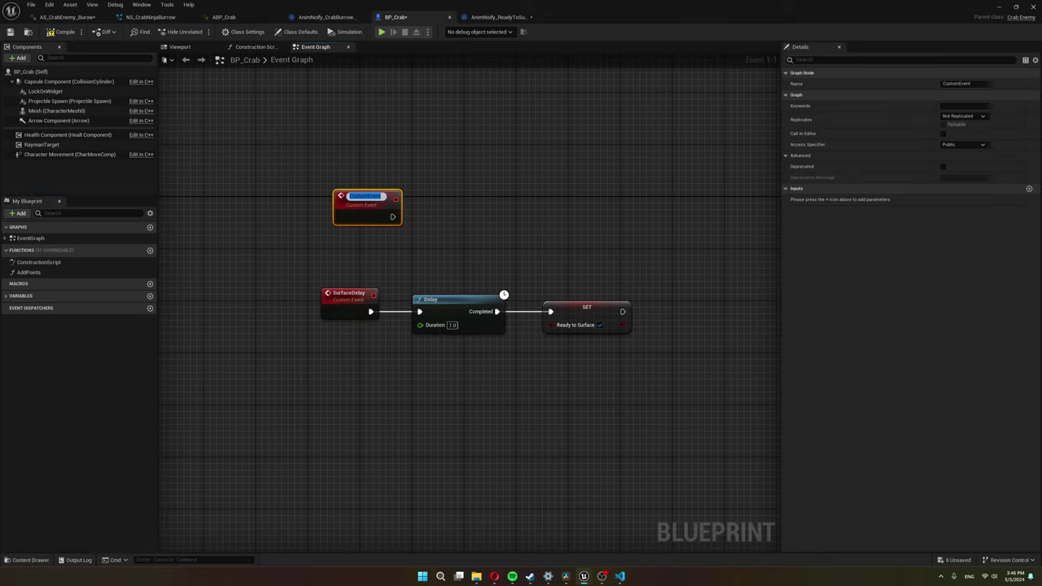
click(423, 212)
click(365, 203)
key(Delete)
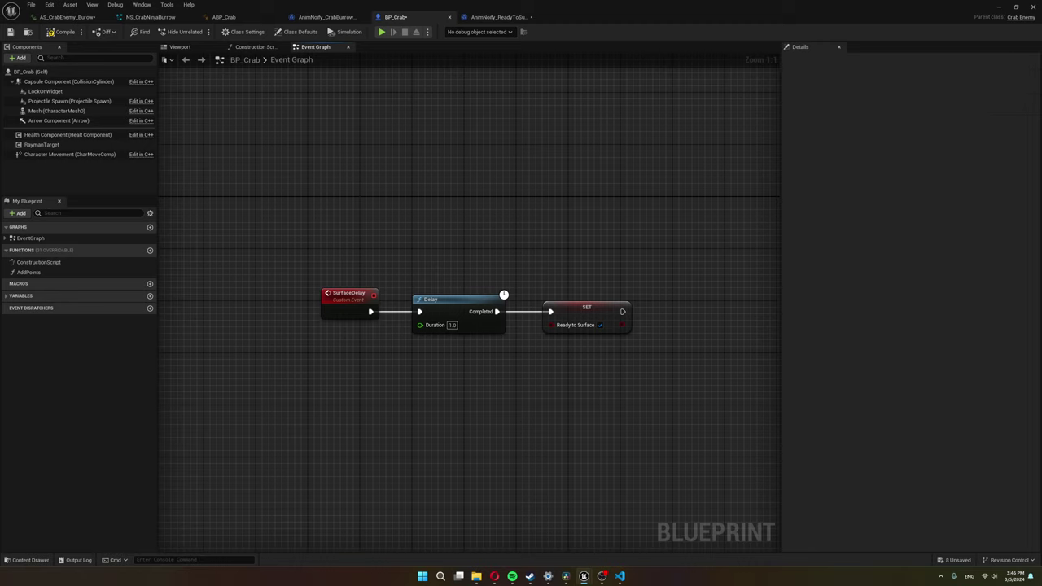
- Examine SurfaceDelay's Delay node in BP_Crab and the ReadyToSurfaceDelay notify at the end of AS_CrabEnemy_Burow
click(444, 313)
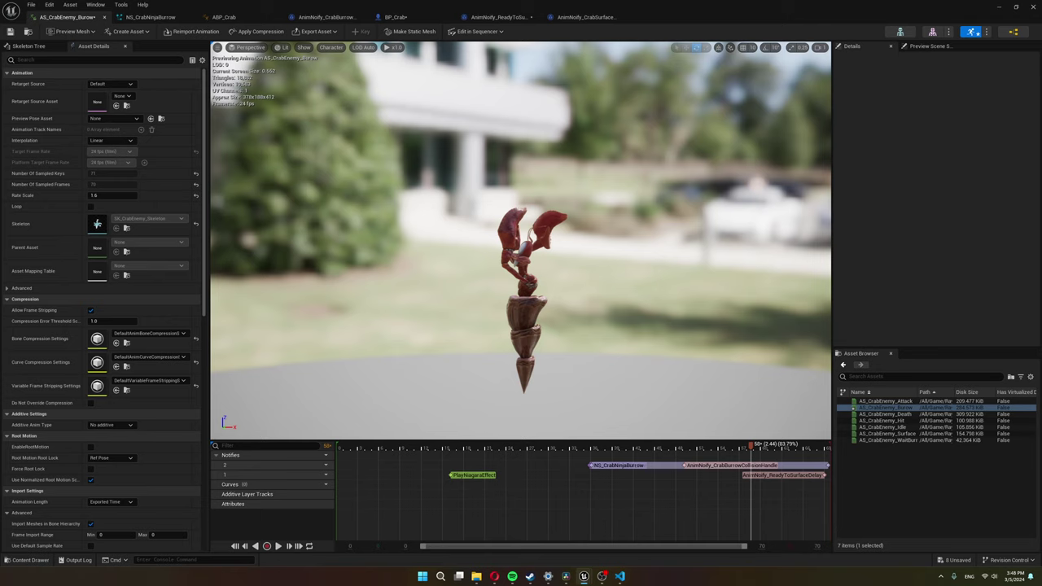
click(822, 475)
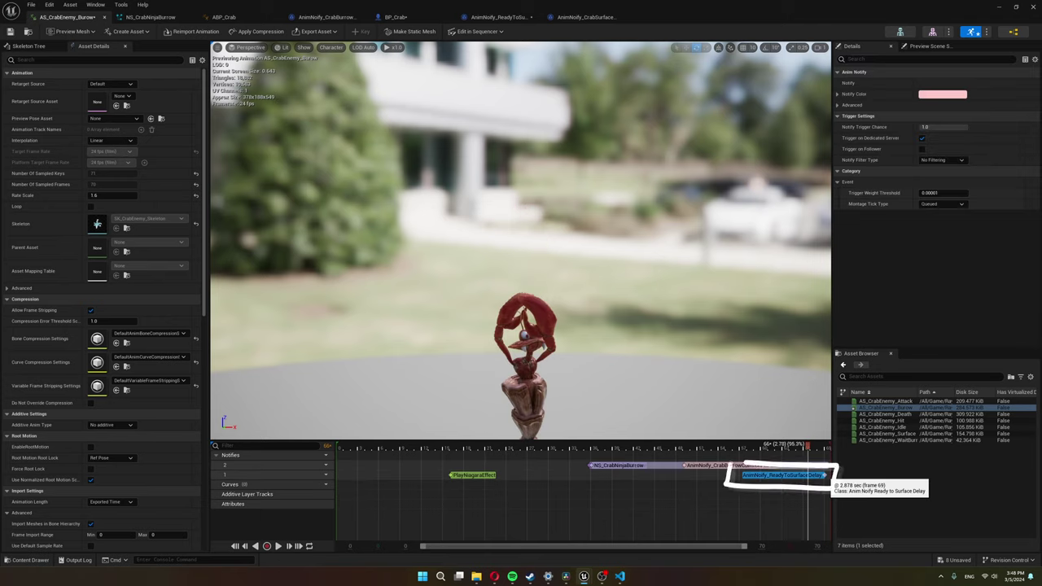
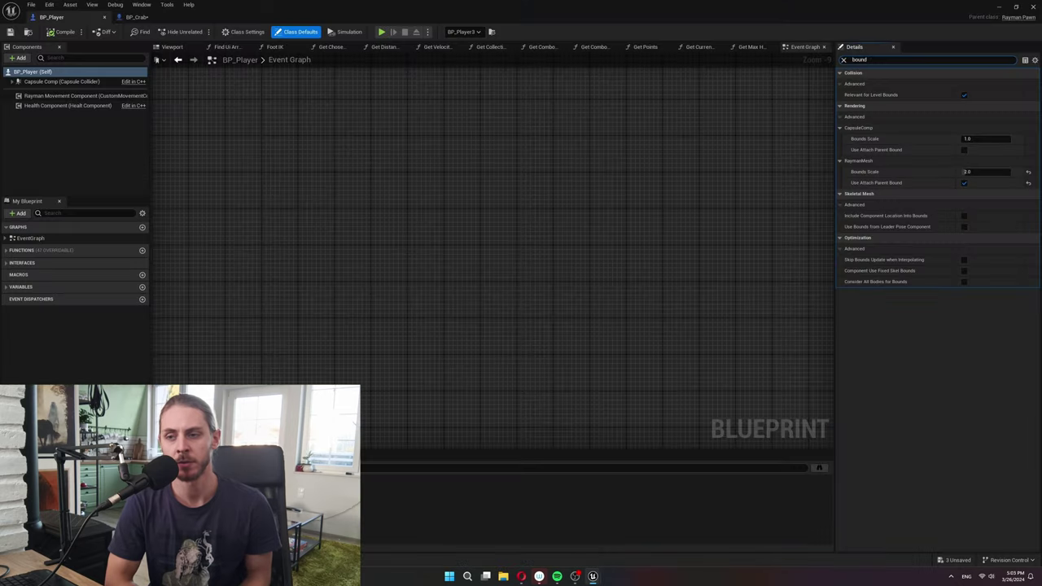
mouse_move(865, 172)
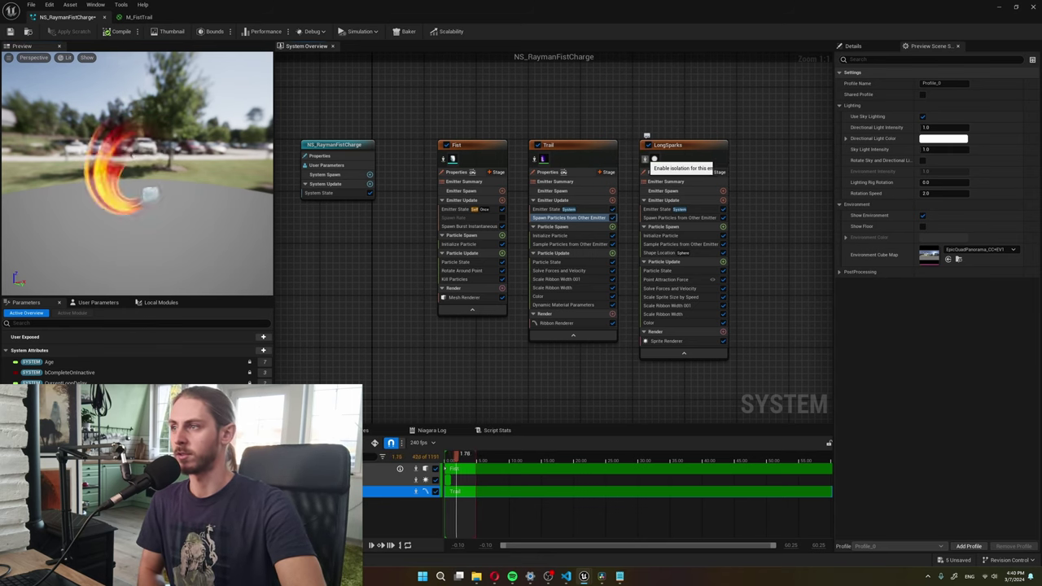
- Preview the LongSparks emitter of NS_RaymanFistCharge in isolation
click(655, 159)
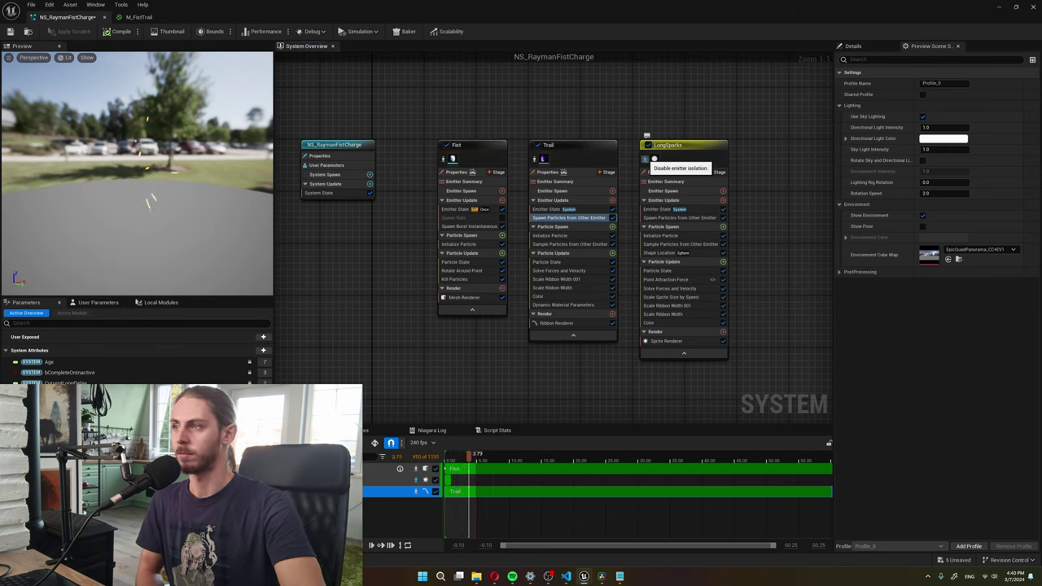
- Preview the Fist emitter of NS_RaymanFistCharge in isolation, and restore the display of all emitters
click(654, 159)
click(444, 159)
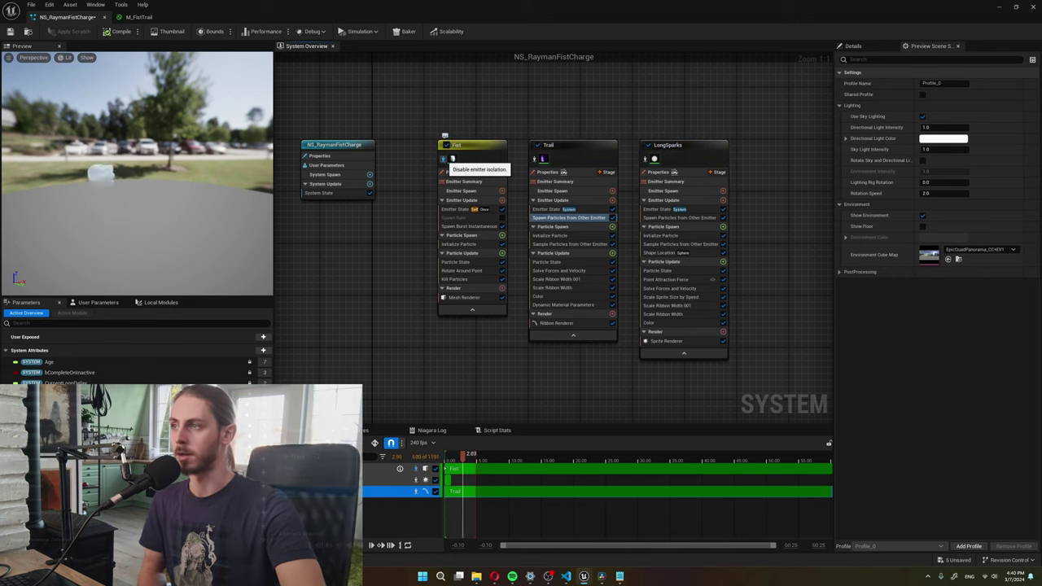
click(443, 158)
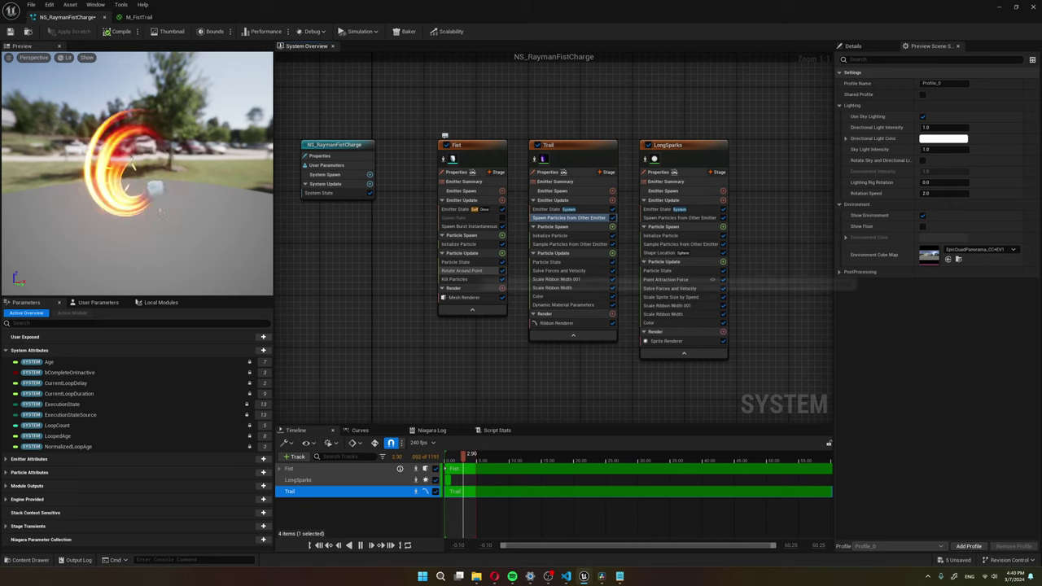
- Examine the Fist emitter's Rotate Around Point module and the Trail emitter's Ribbon Renderer and Spawn Particles from Other Emitter settings
click(468, 271)
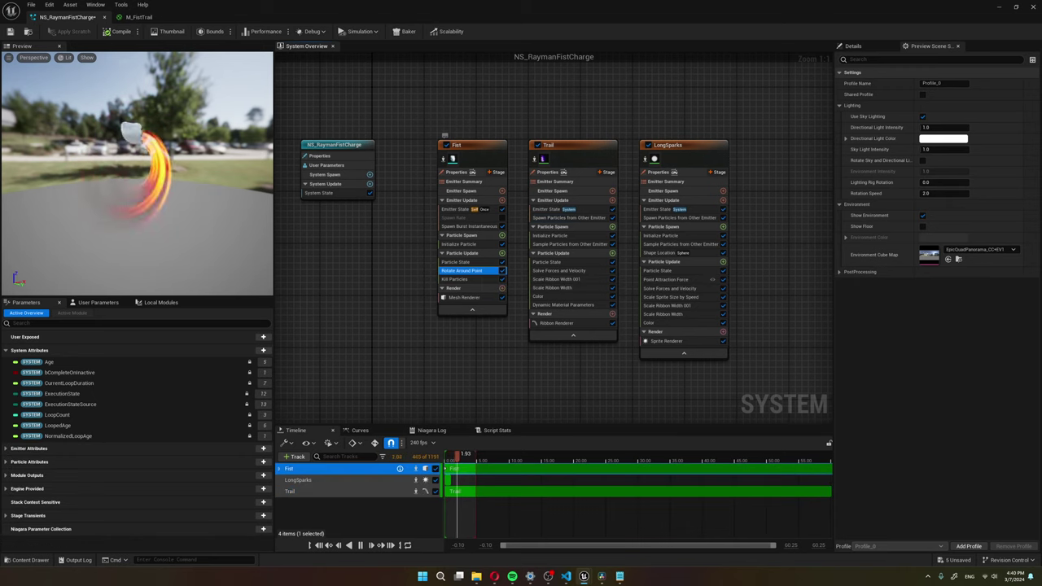
click(573, 145)
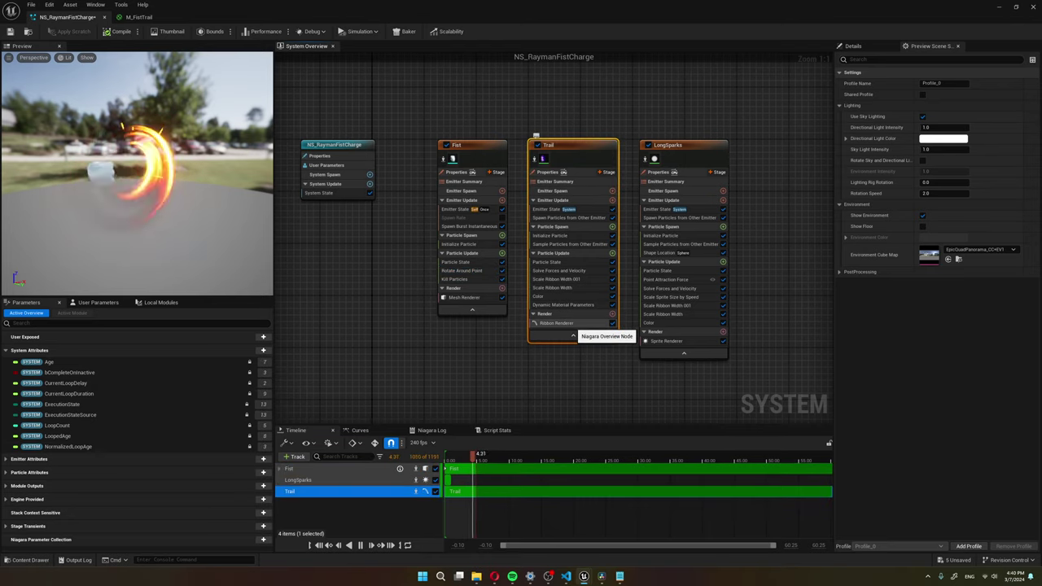
click(561, 323)
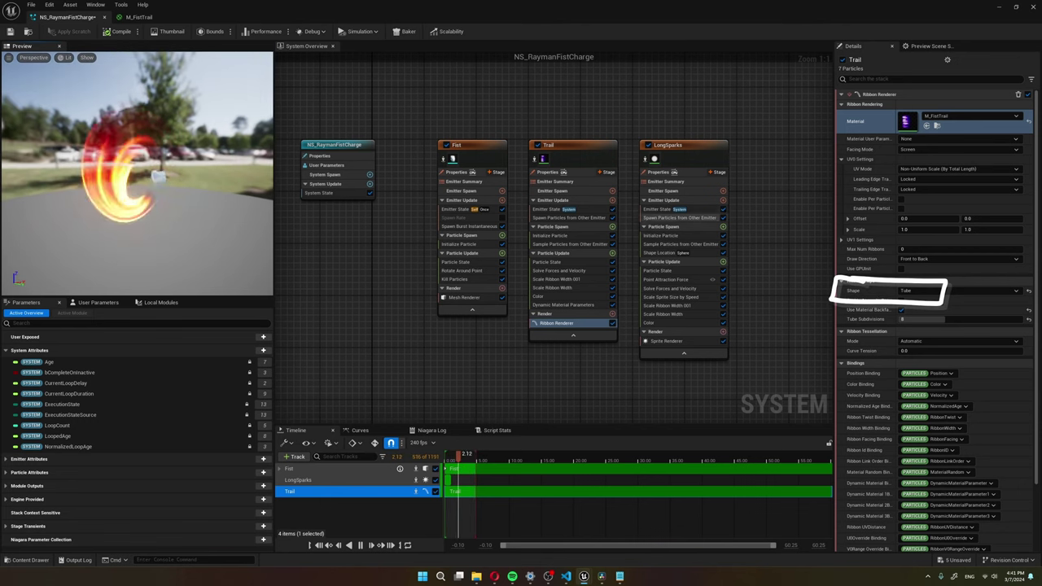
click(581, 166)
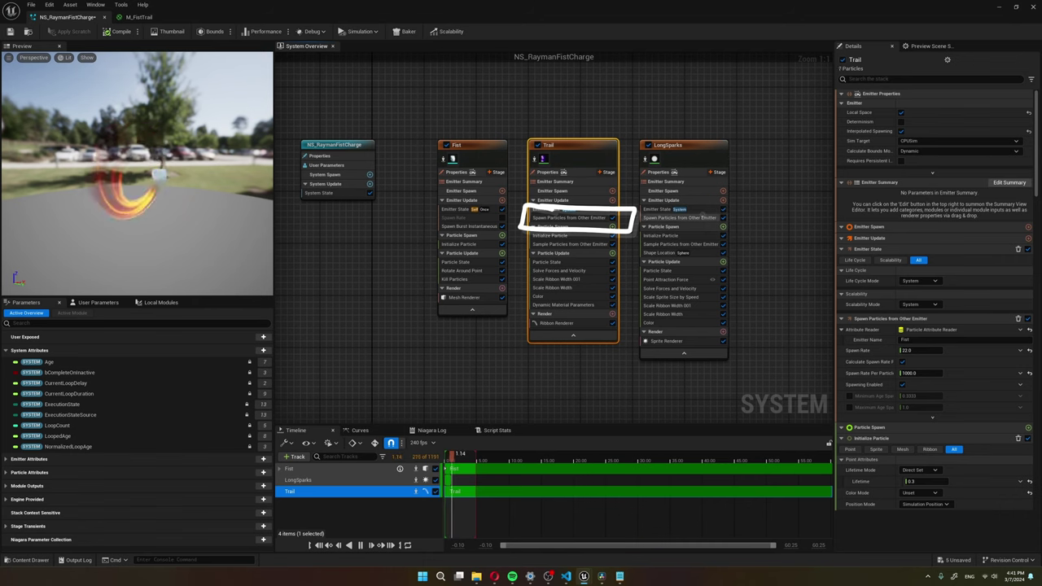
- Examine the Trail emitter's two Scale Ribbon Width curves, switching the second module off and on to compare the trail
click(570, 279)
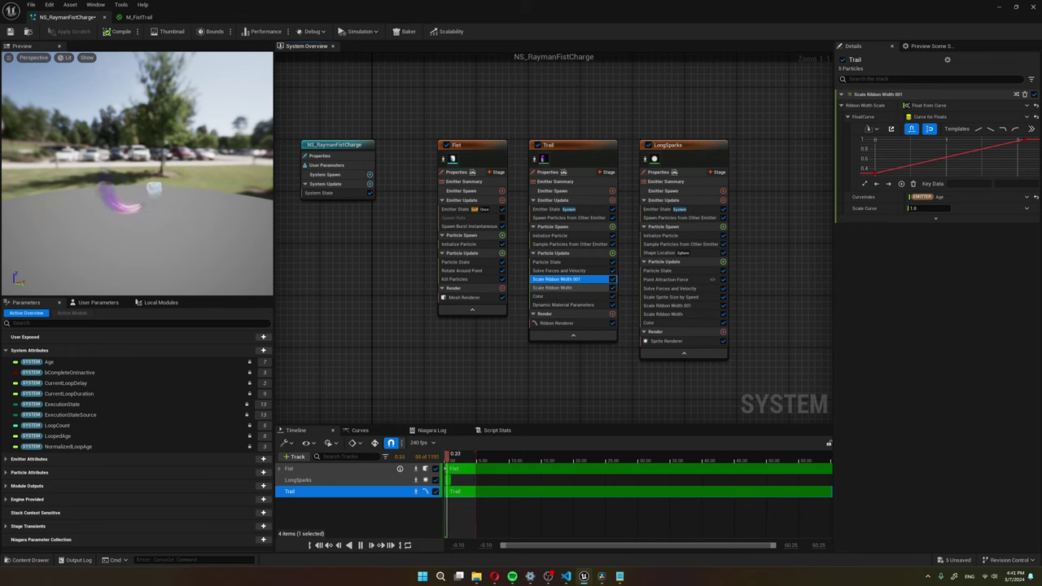
click(562, 288)
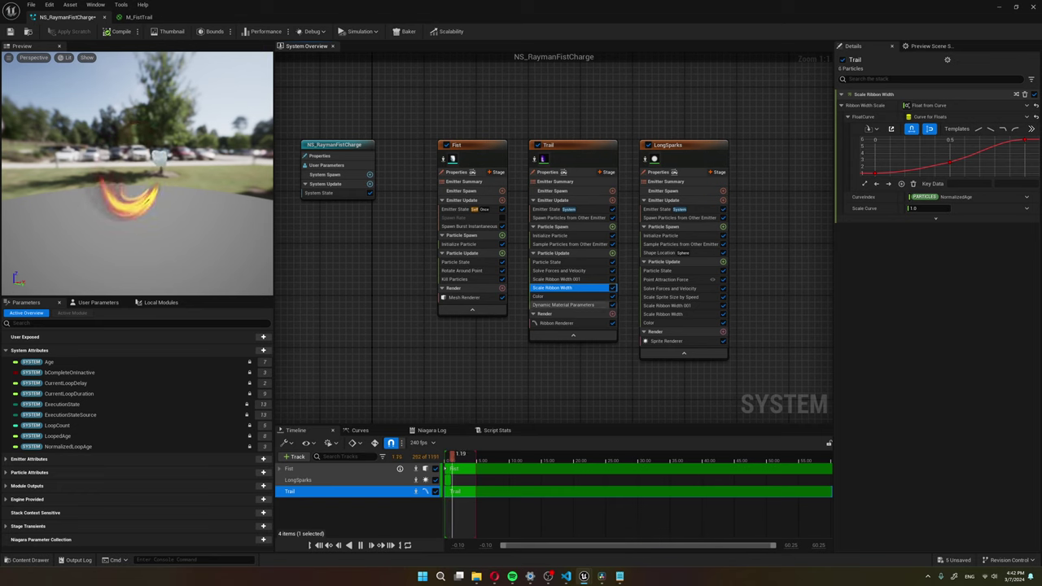
click(612, 289)
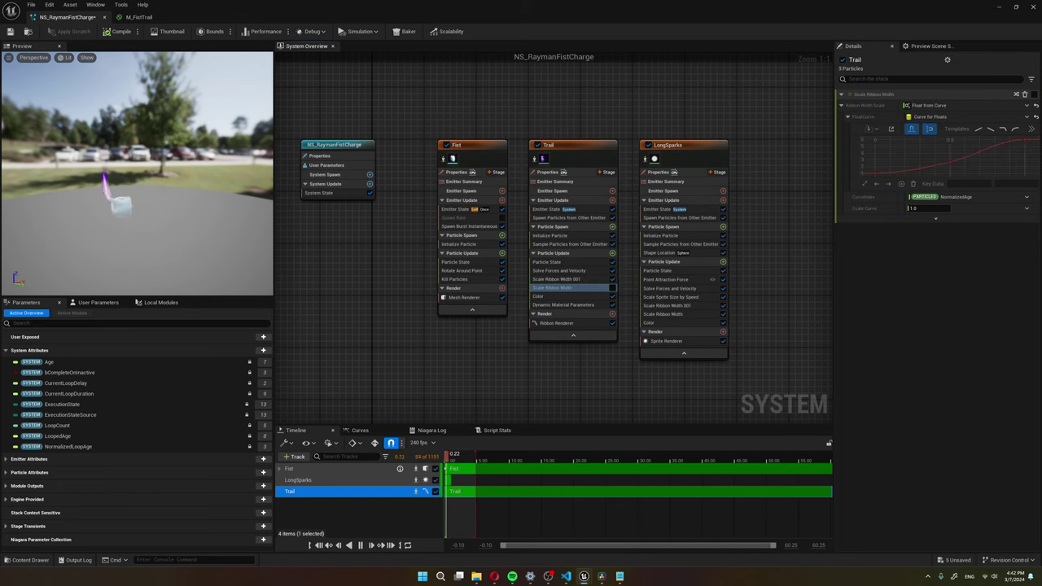
click(612, 287)
- Examine the Trail emitter's Color and Dynamic Material Parameters modules and the GlowStrenght Dynamic Parameter in M_FistTrail
click(560, 296)
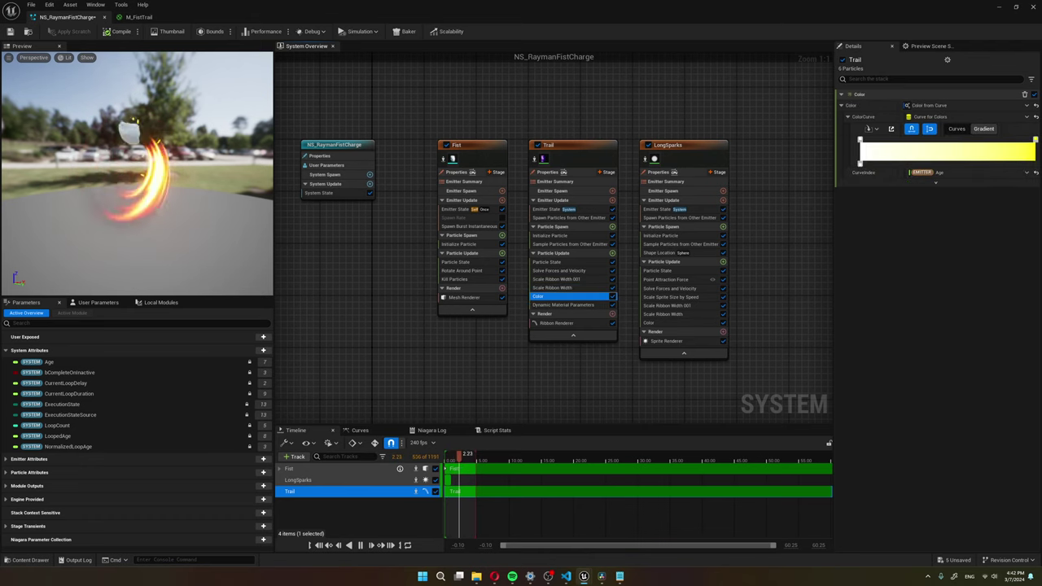
click(564, 304)
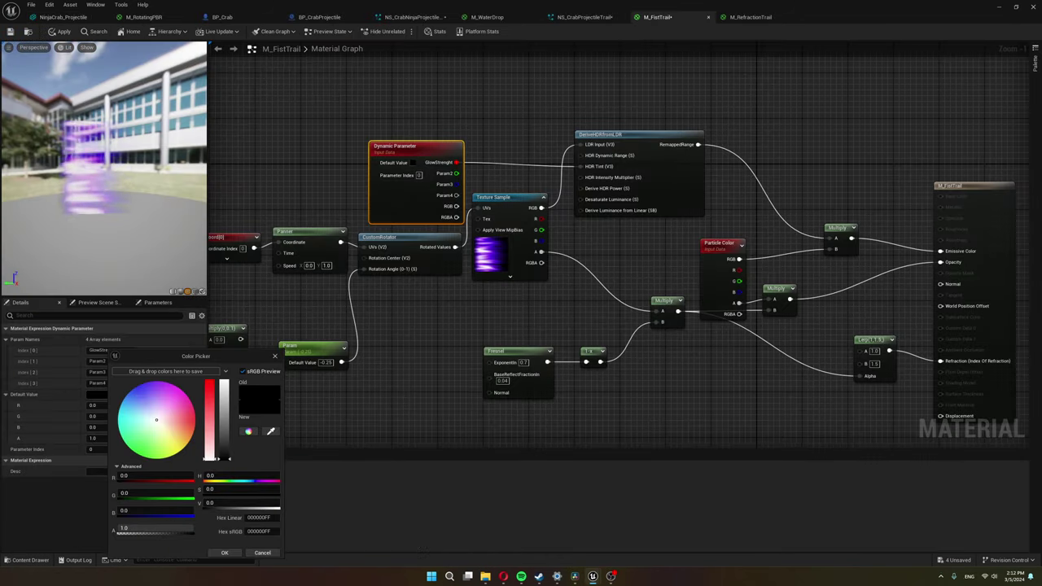
key(Return)
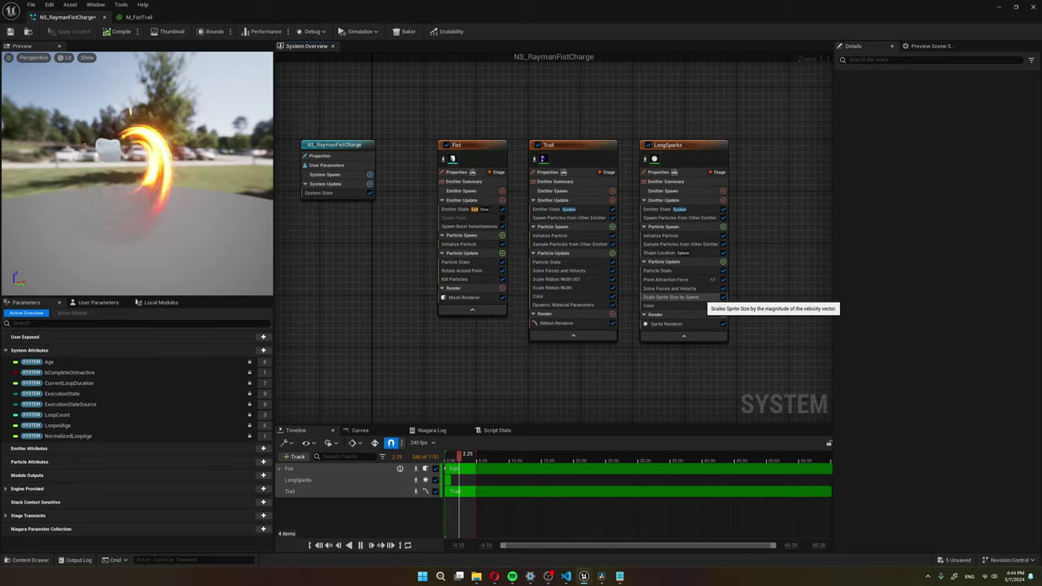
- Examine the LongSparks emitter's Scale Sprite Size by Speed factors and the Sprite Renderer's alignment
click(684, 297)
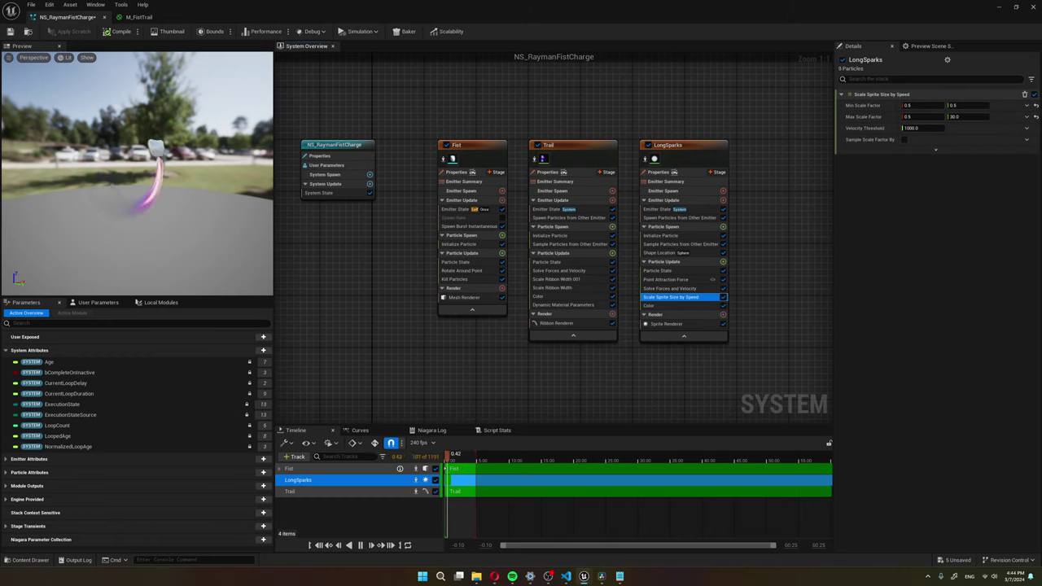
mouse_move(942, 108)
mouse_down()
mouse_move(957, 106)
mouse_move(936, 123)
mouse_move(953, 107)
mouse_up()
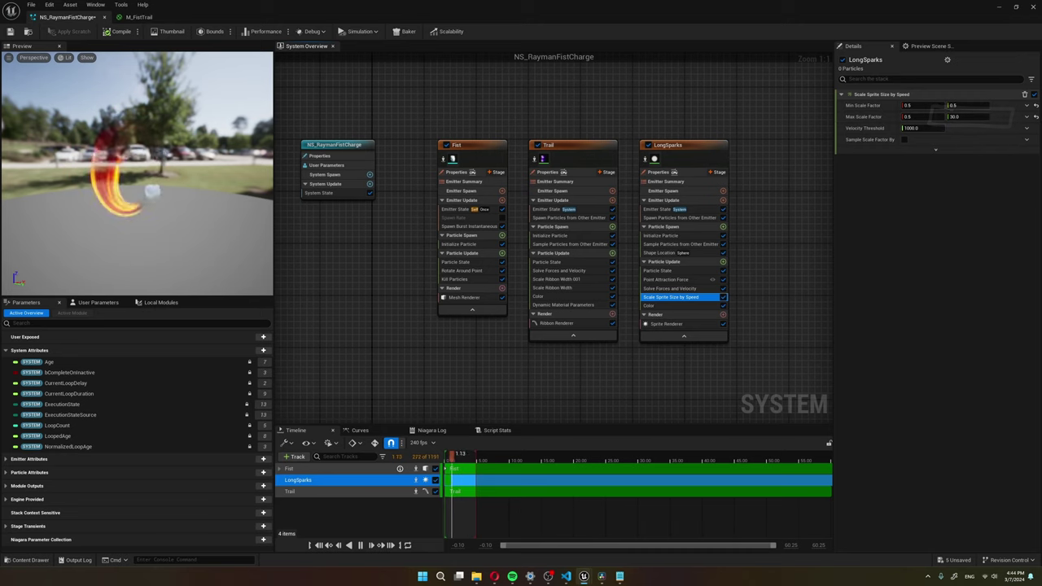
click(675, 324)
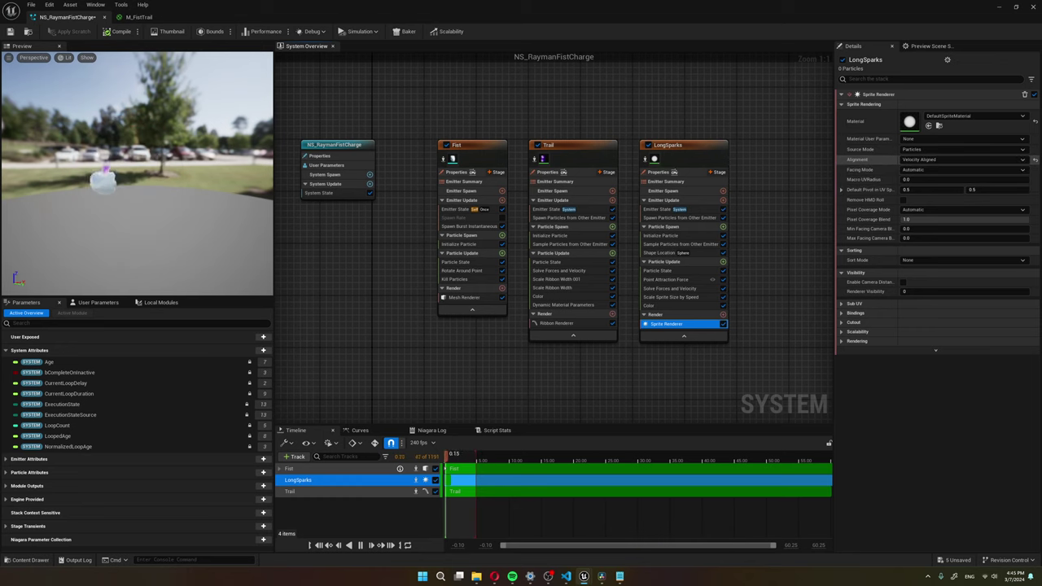
mouse_move(895, 152)
mouse_down()
mouse_move(968, 173)
mouse_move(893, 150)
mouse_up()
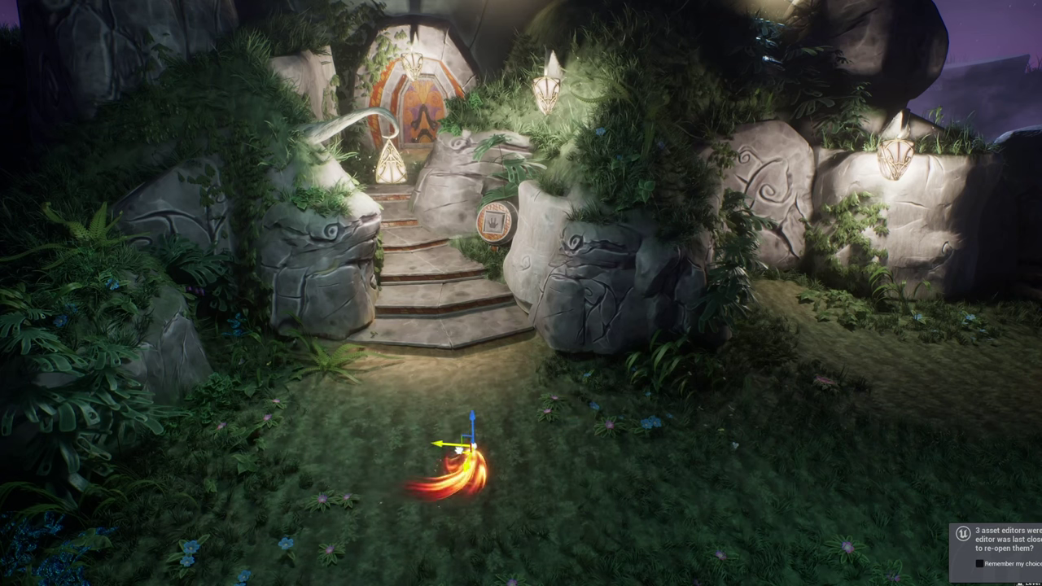
- Move the fist charge effect around in front of the stone steps in the level to preview its trail
drag(459, 450, 529, 411)
drag(399, 411, 249, 414)
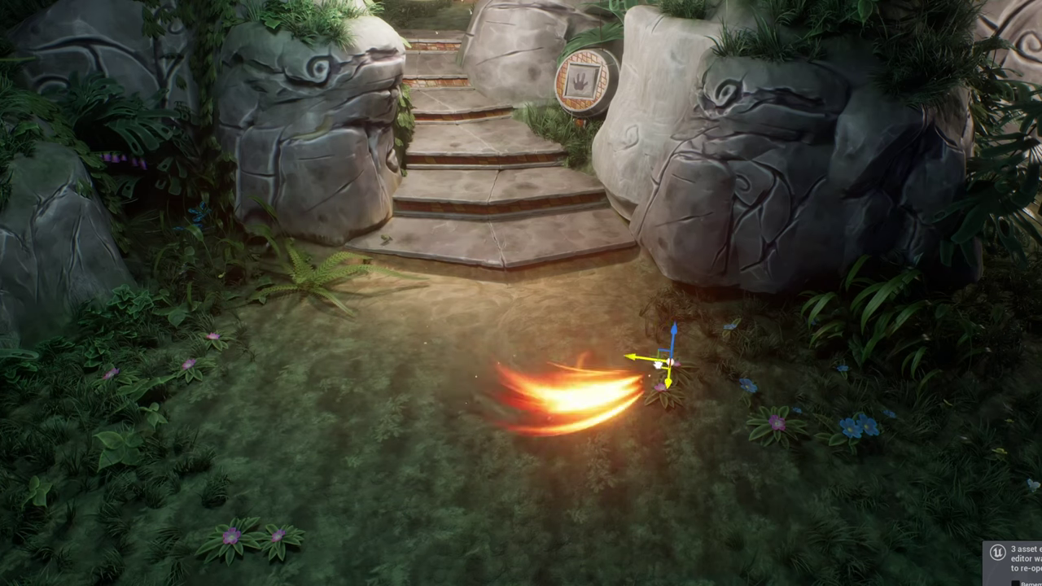
drag(663, 360, 533, 395)
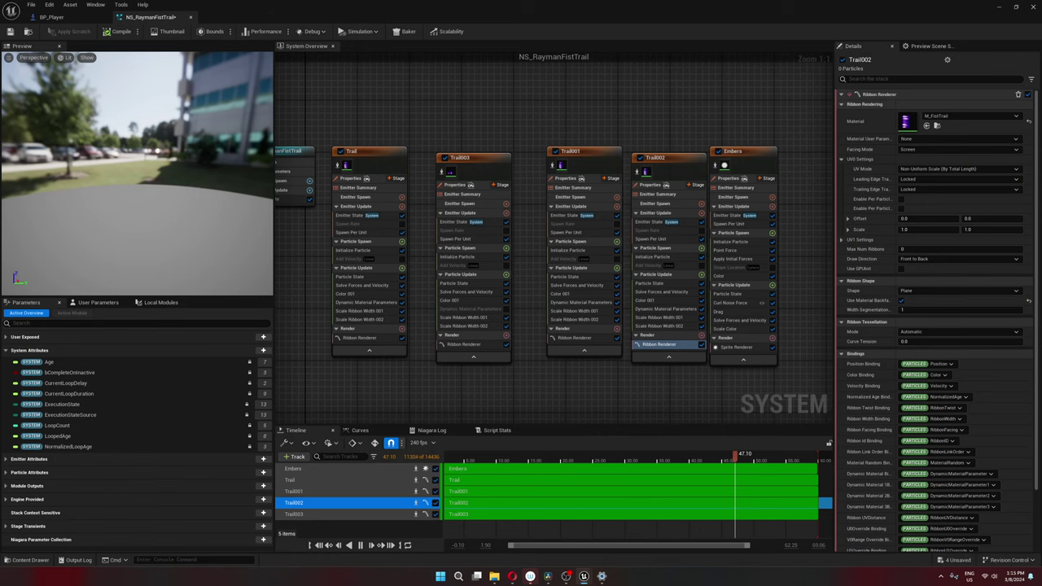
- Examine the settings of the Trail, Trail001 and Embers emitters in NS_RaymanFistTrail
click(366, 171)
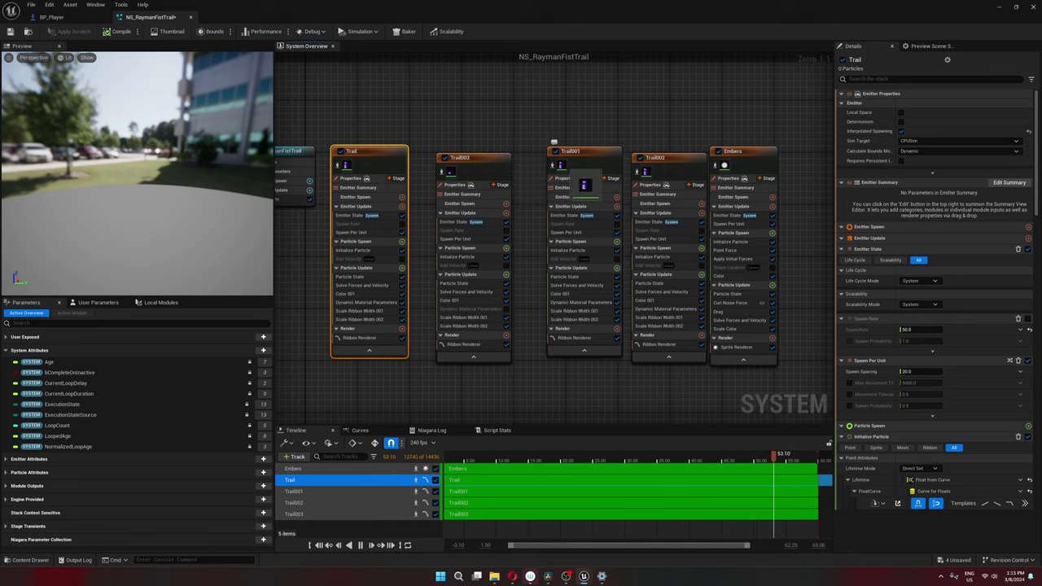
click(554, 144)
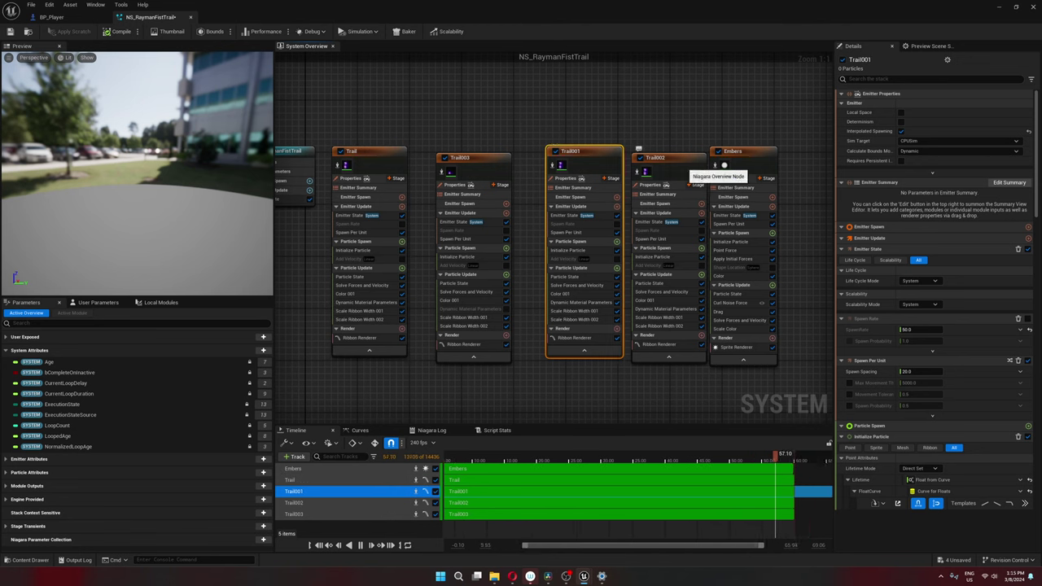
click(720, 163)
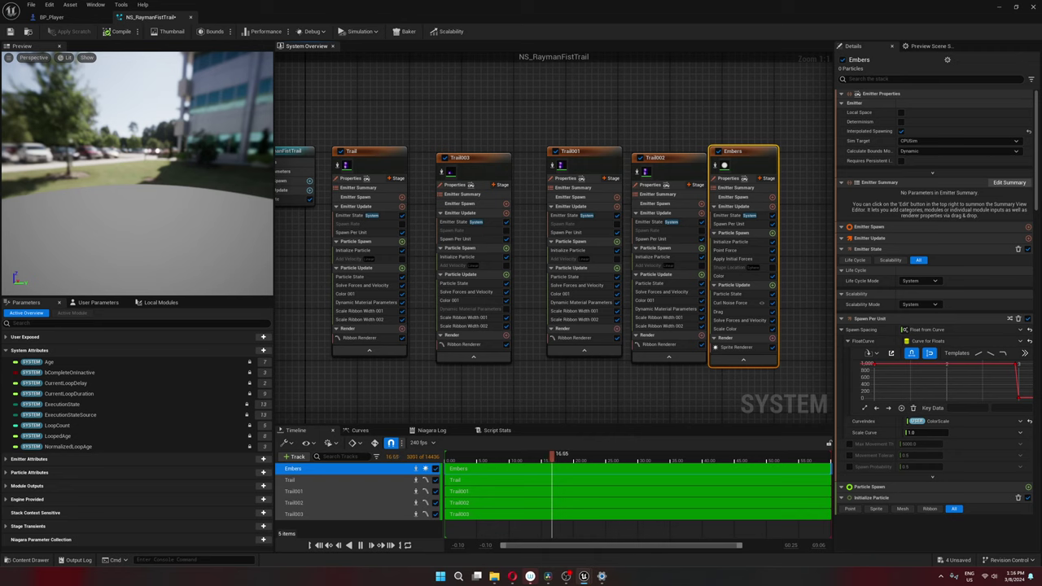
- Examine the ColorScale user parameter and the Color 001 curves of the Trail and Trail003 emitters
click(97, 302)
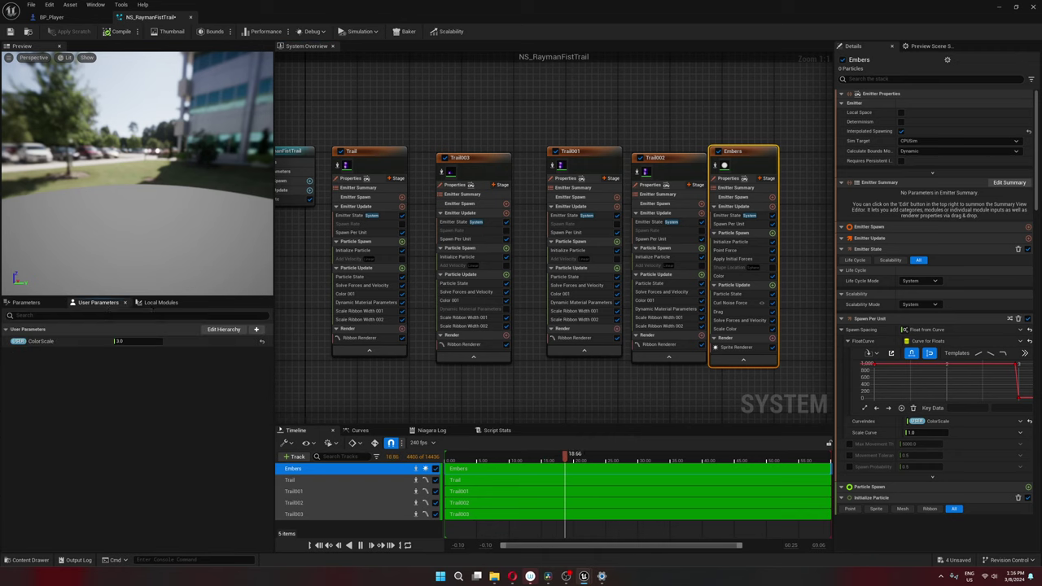
mouse_move(20, 333)
mouse_down()
mouse_move(85, 346)
mouse_move(7, 334)
mouse_up()
click(350, 293)
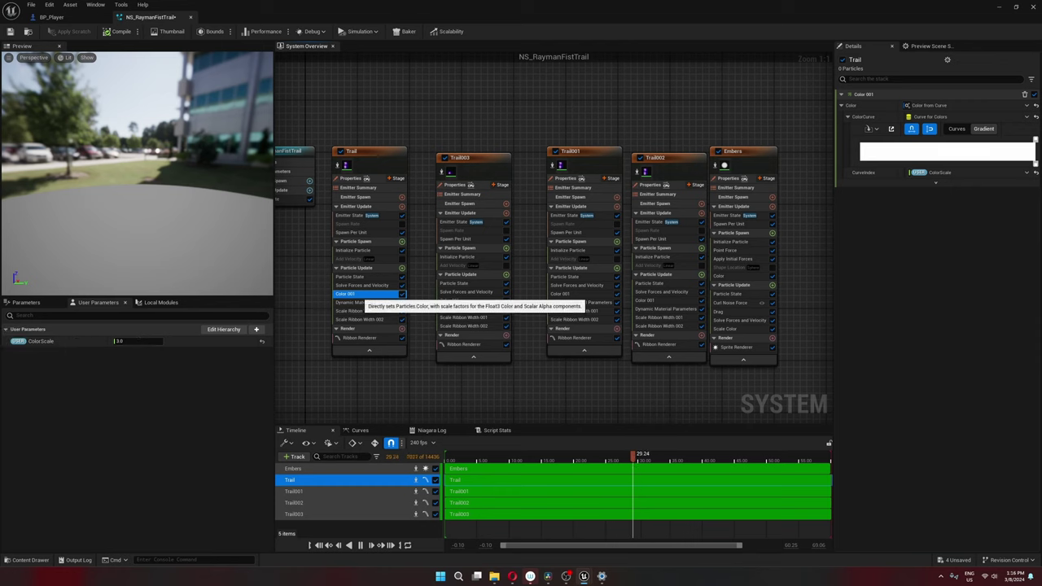
click(467, 300)
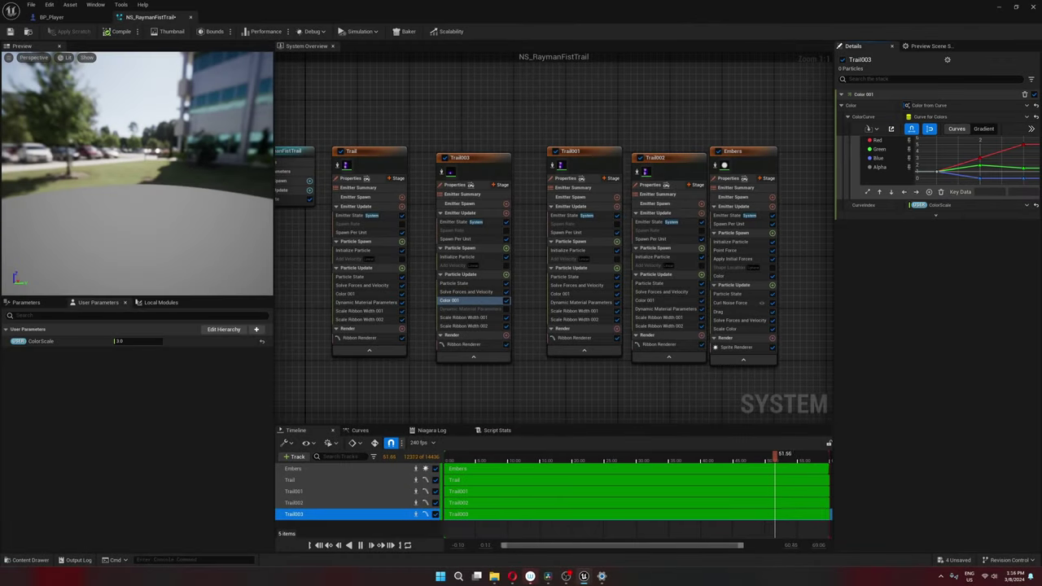
drag(946, 162, 928, 179)
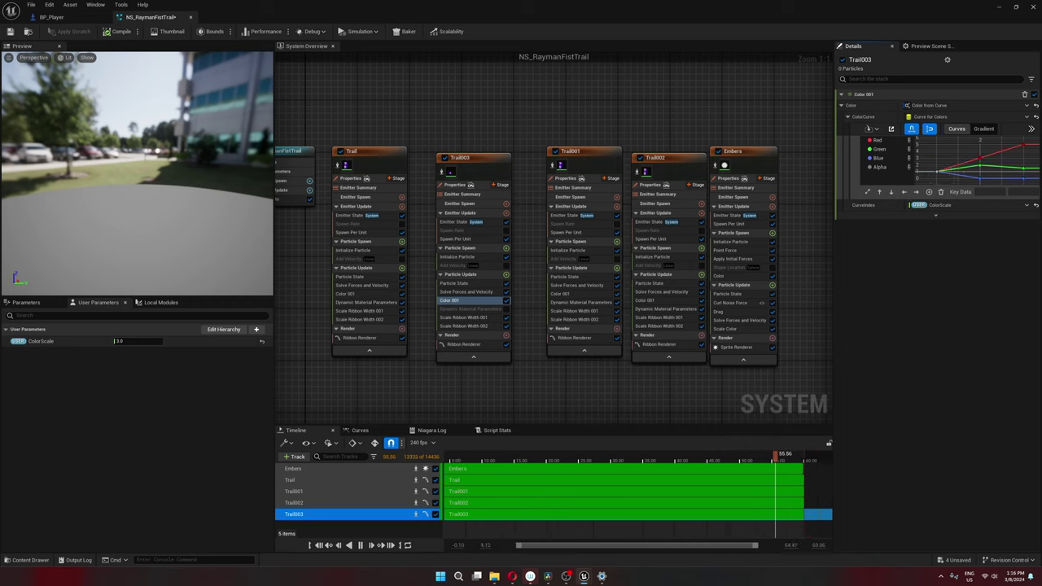
drag(1028, 136, 1018, 193)
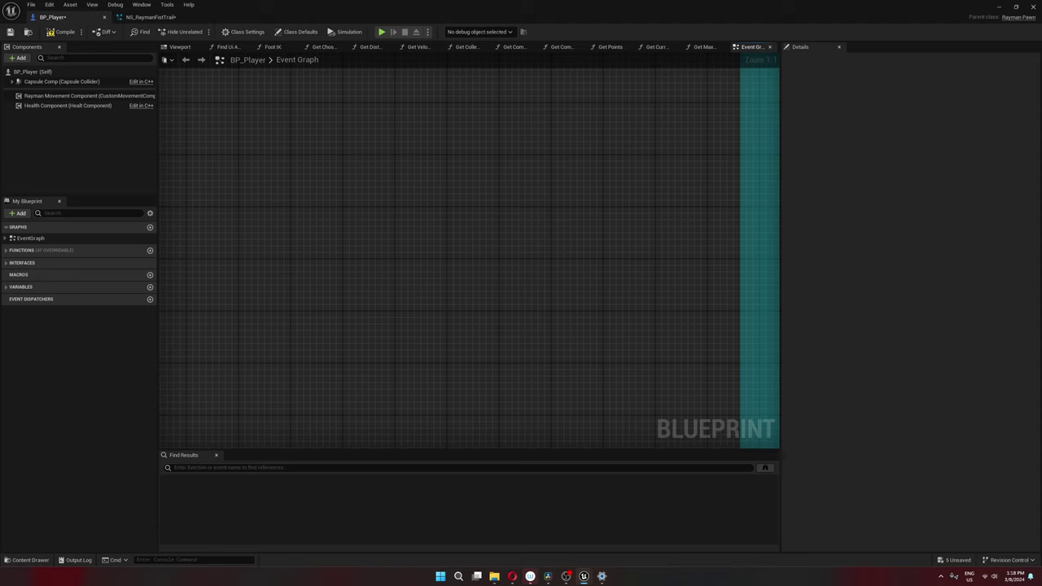
- Add a Set Niagara Variable (Float) node targeting NS_RaymanLFistTrail to an empty area of BP_Player's Event Graph
right_click(305, 295)
text(set niagar)
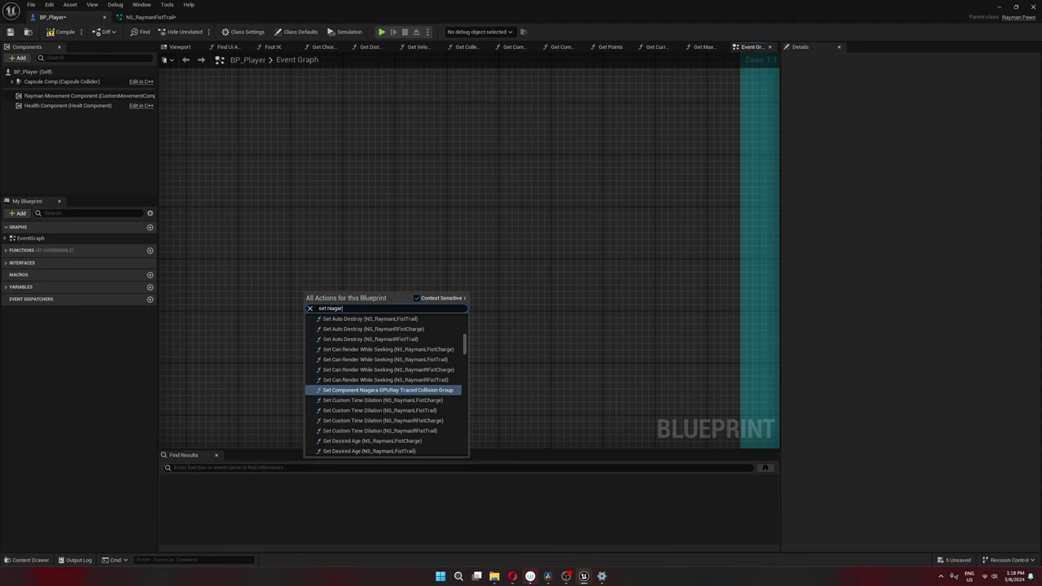
text(a v)
scroll(386, 383, down, 5)
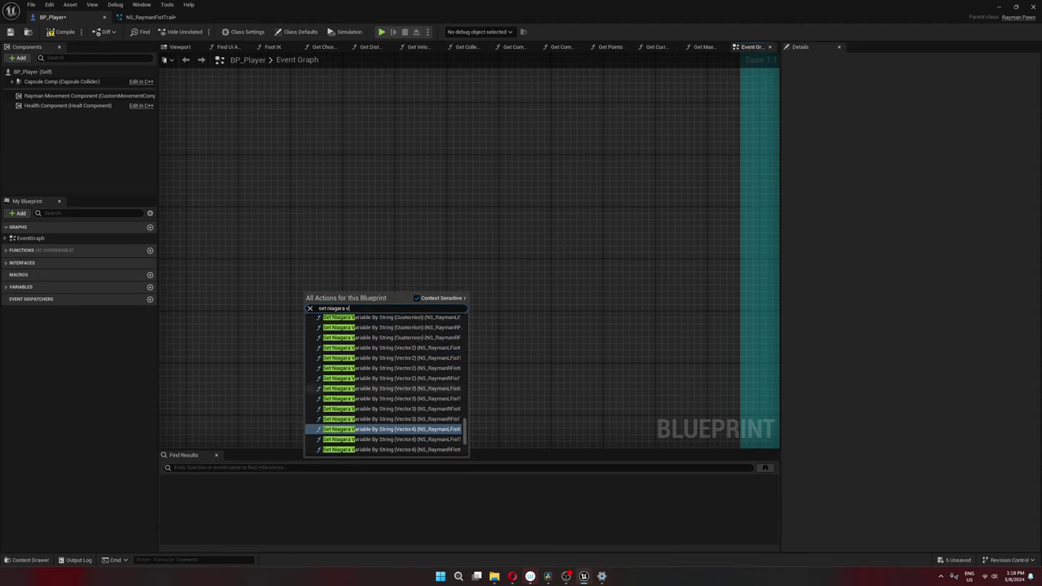
scroll(387, 382, up, 3)
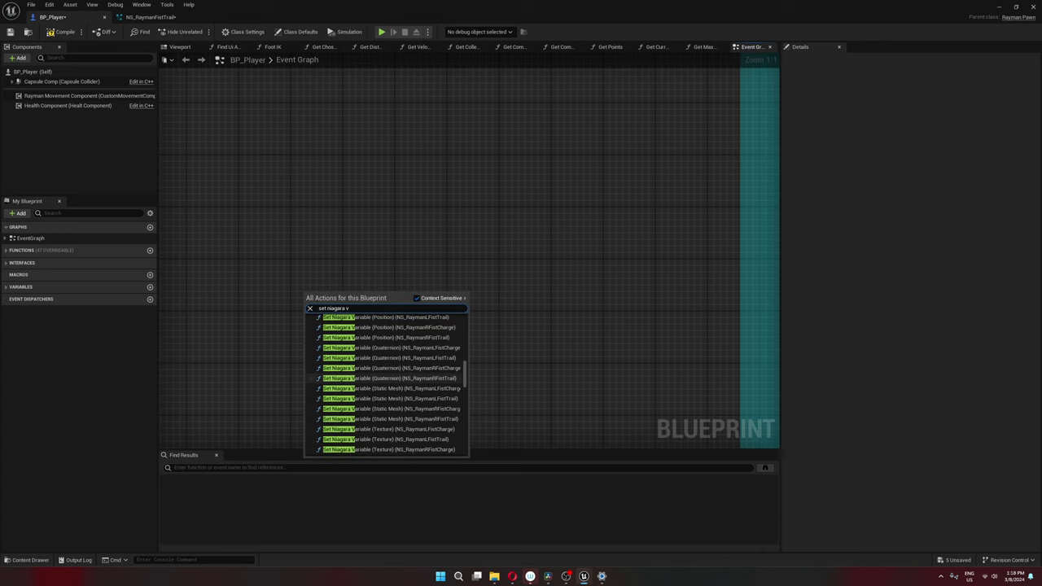
scroll(383, 381, up, 5)
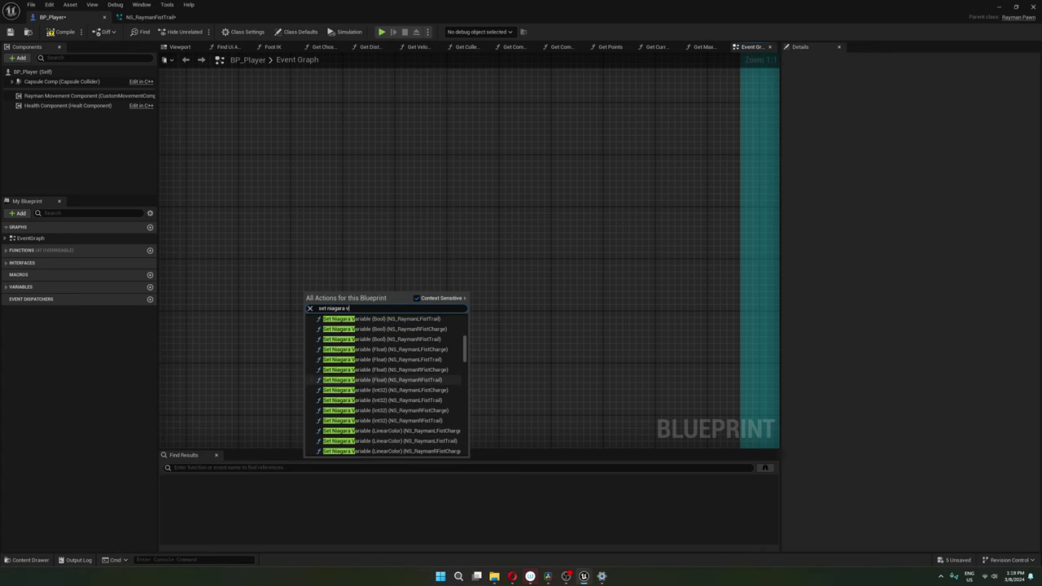
click(383, 359)
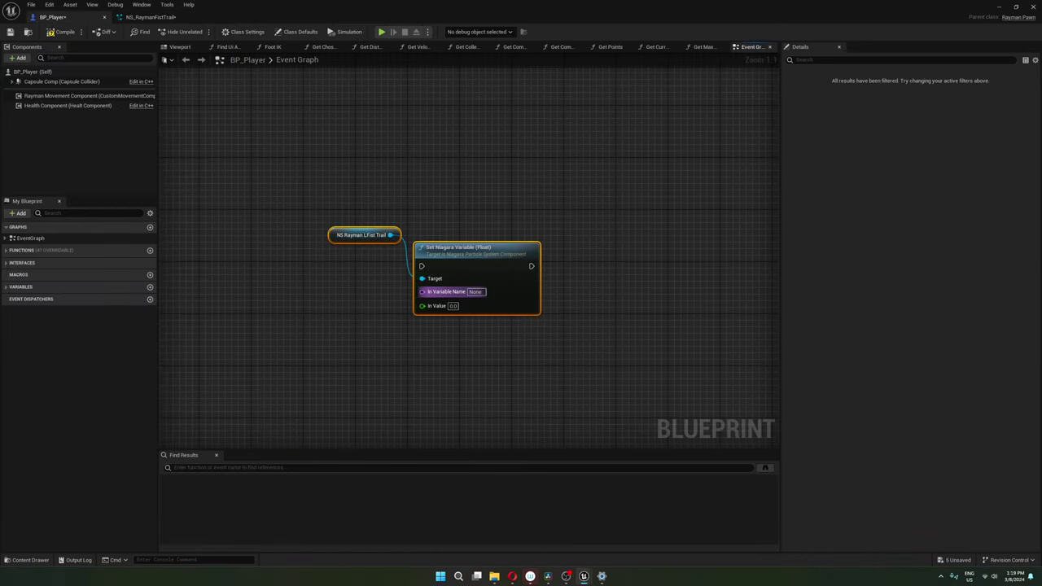
- Set the node's In Variable Name to User.ColorScale and open its In Value for editing
click(477, 291)
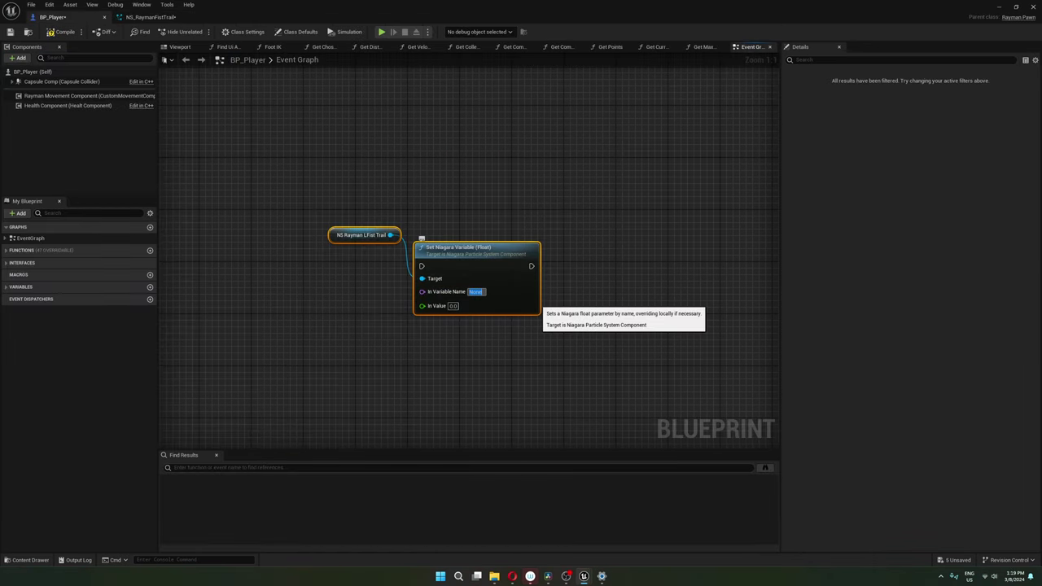
text(User.ColorScal)
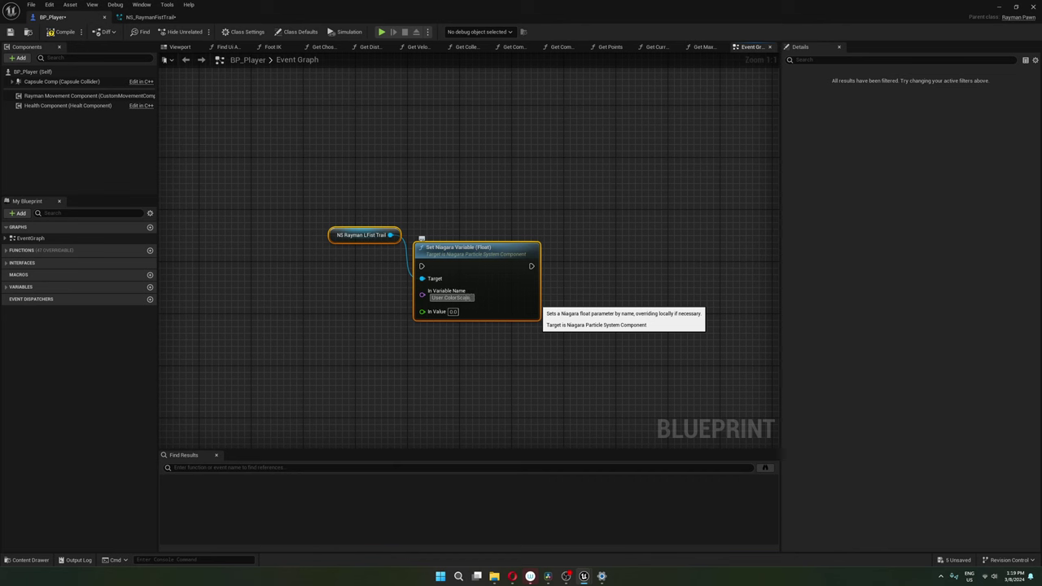
click(454, 311)
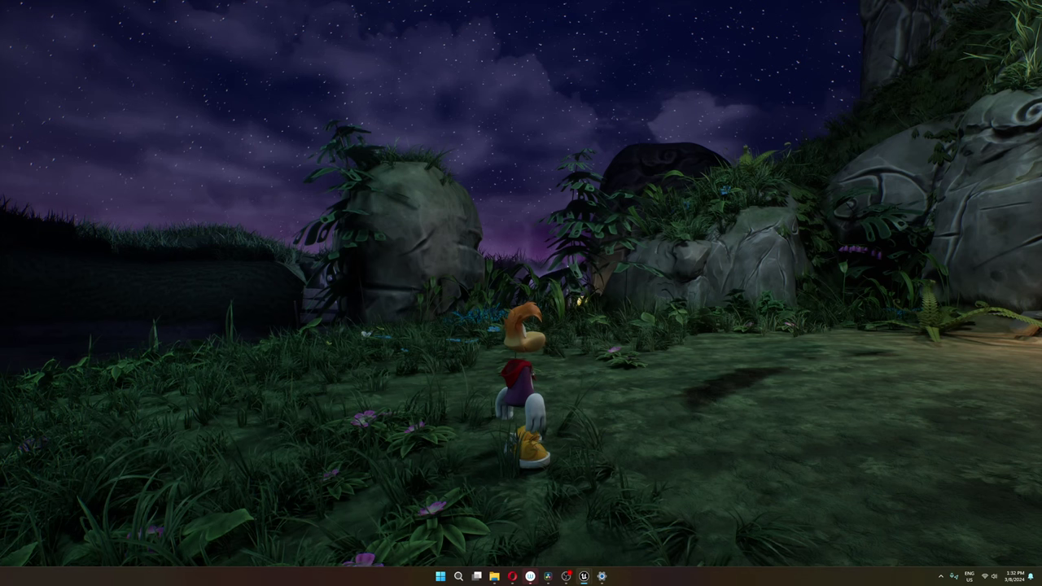
- Play-test Rayman's fist throw in the level to view the fist trail effect
click(521, 293)
click(521, 293)
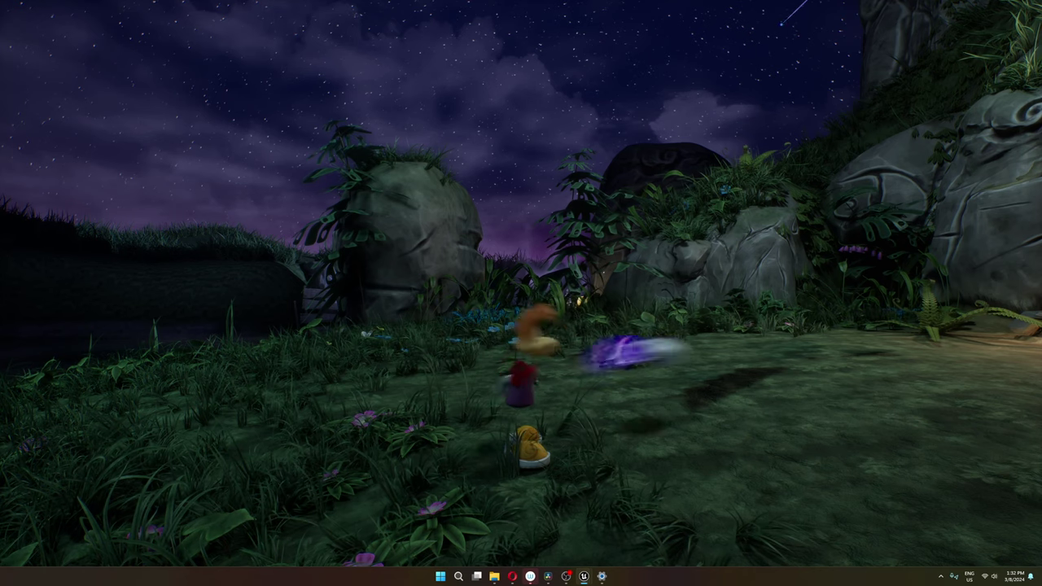
- Play-test repeated quick and charged fist throws with Rayman to compare the fist trail at different charge levels
click(521, 293)
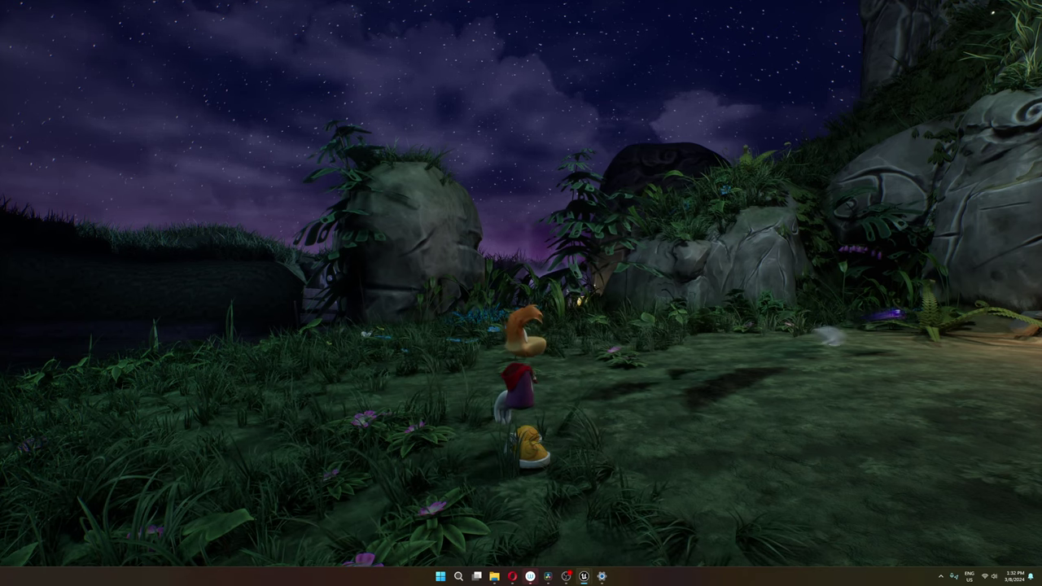
click(521, 293)
click(521, 293)
click(520, 293)
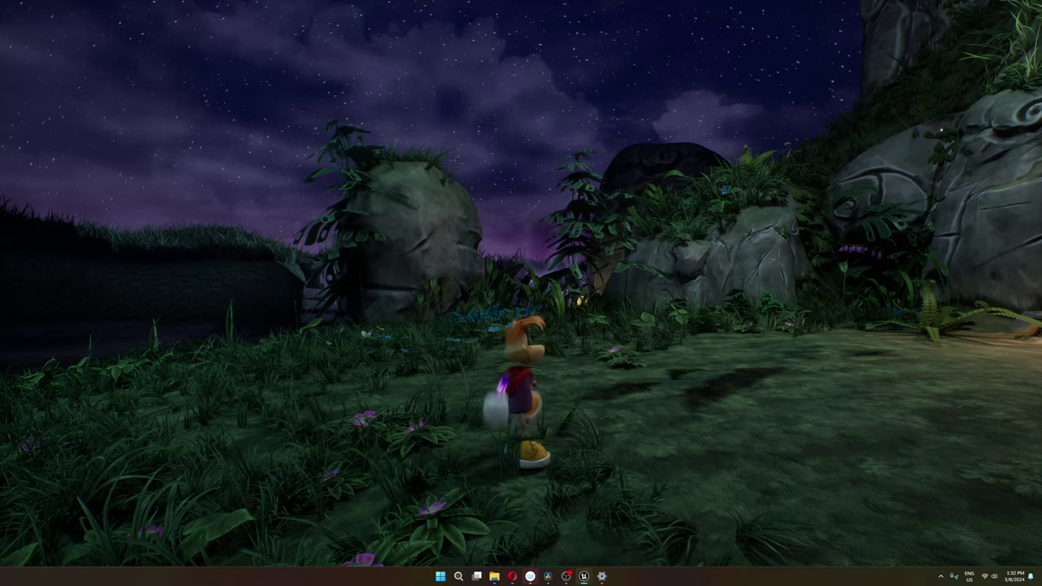
click(521, 293)
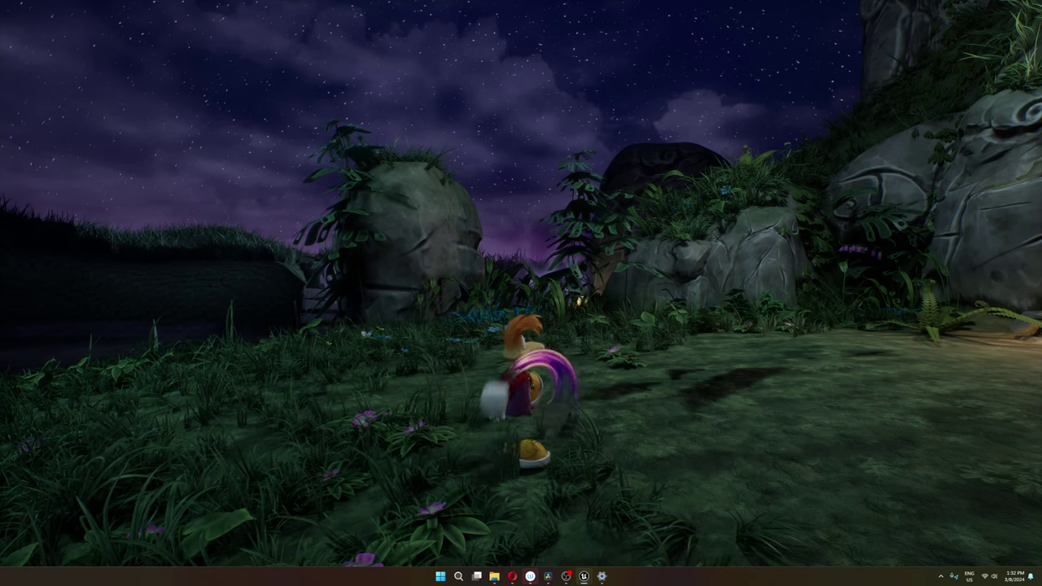
click(521, 293)
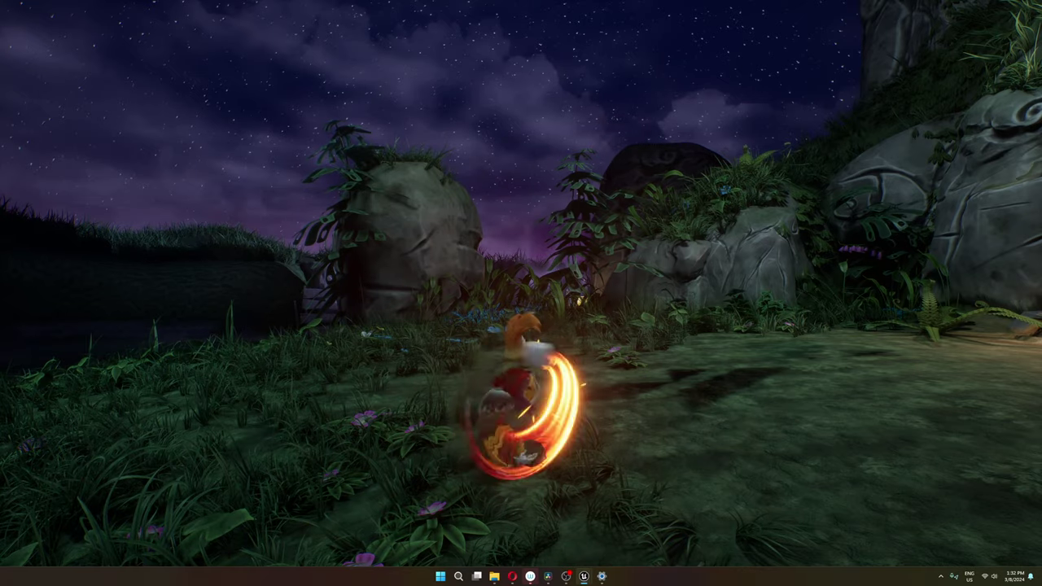
click(521, 293)
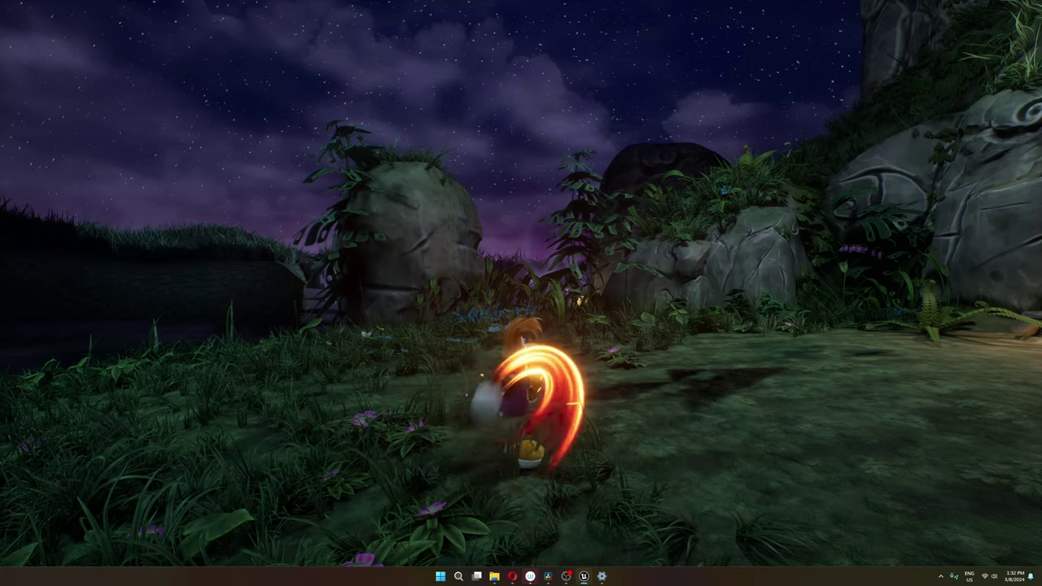
click(521, 293)
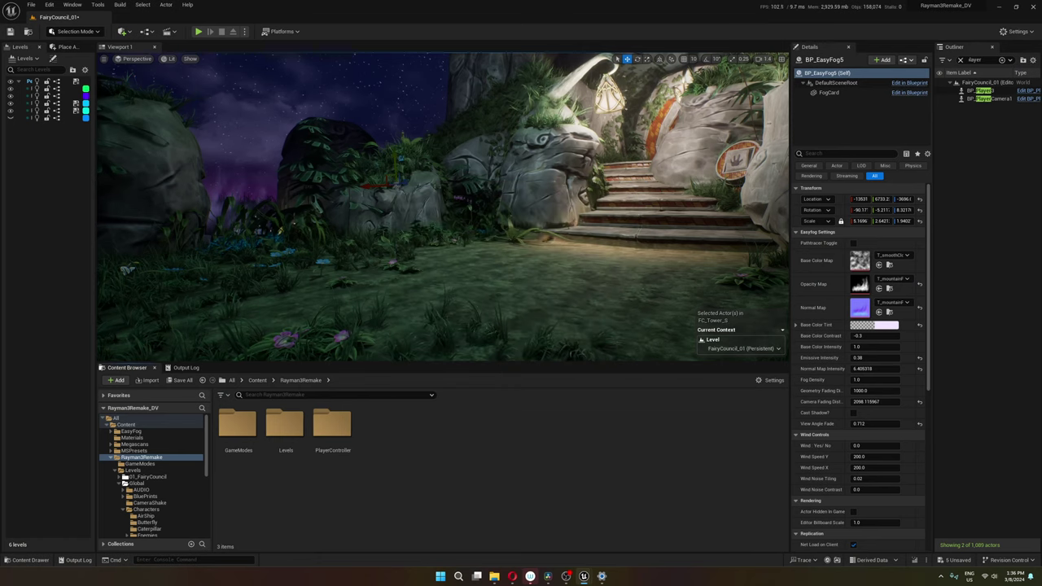
- Create a Blueprint Class with CameraShakeBase as its parent in the Rayman3Remake folder and open it
right_click(446, 456)
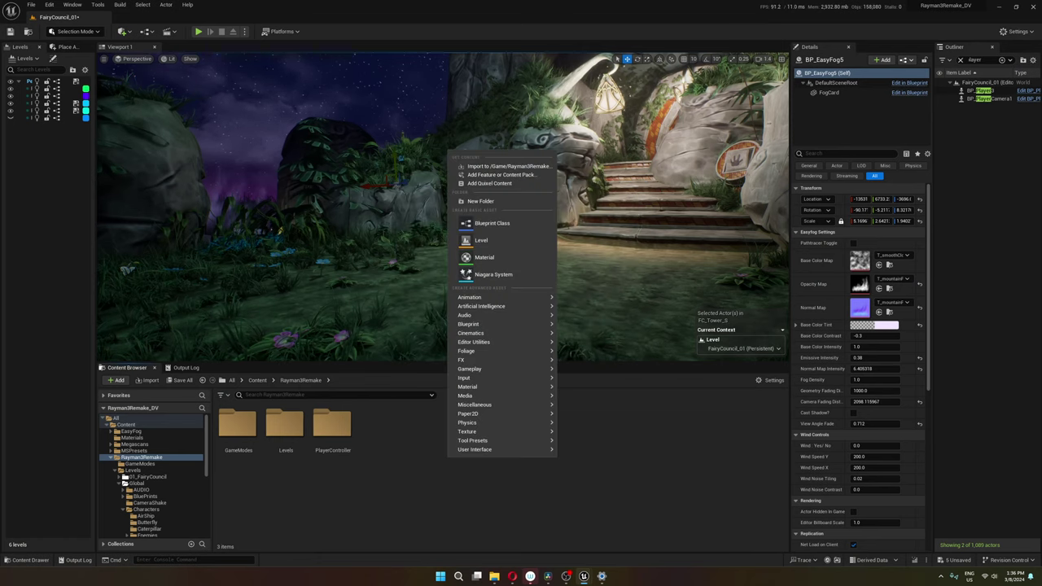
click(491, 223)
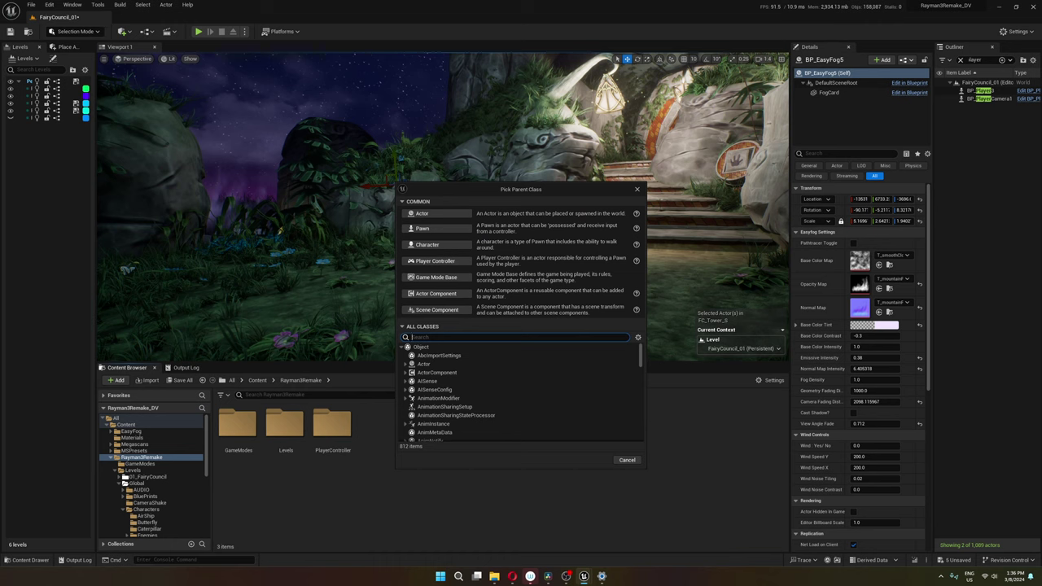
text(camera shake)
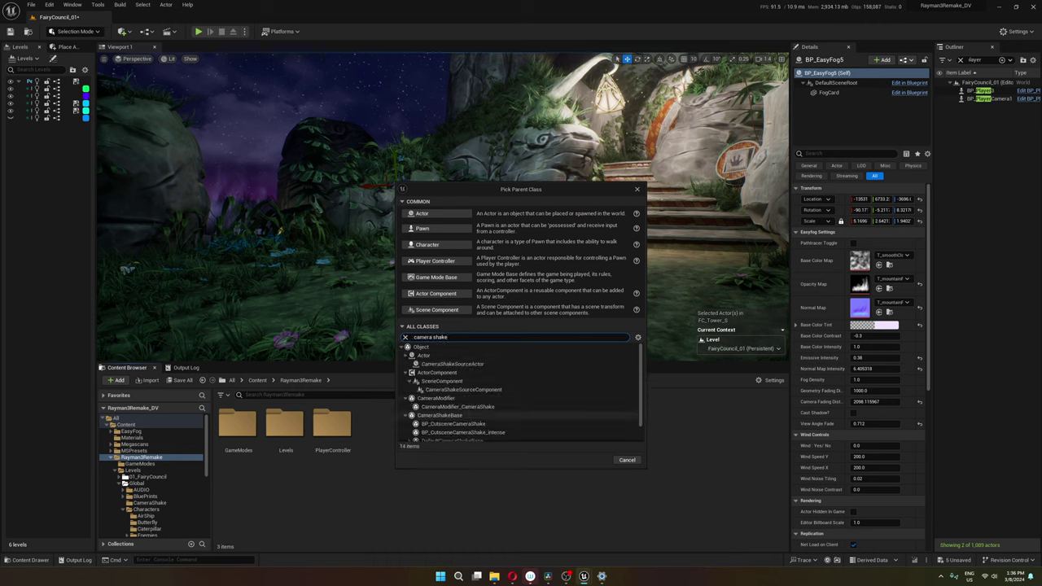
click(439, 415)
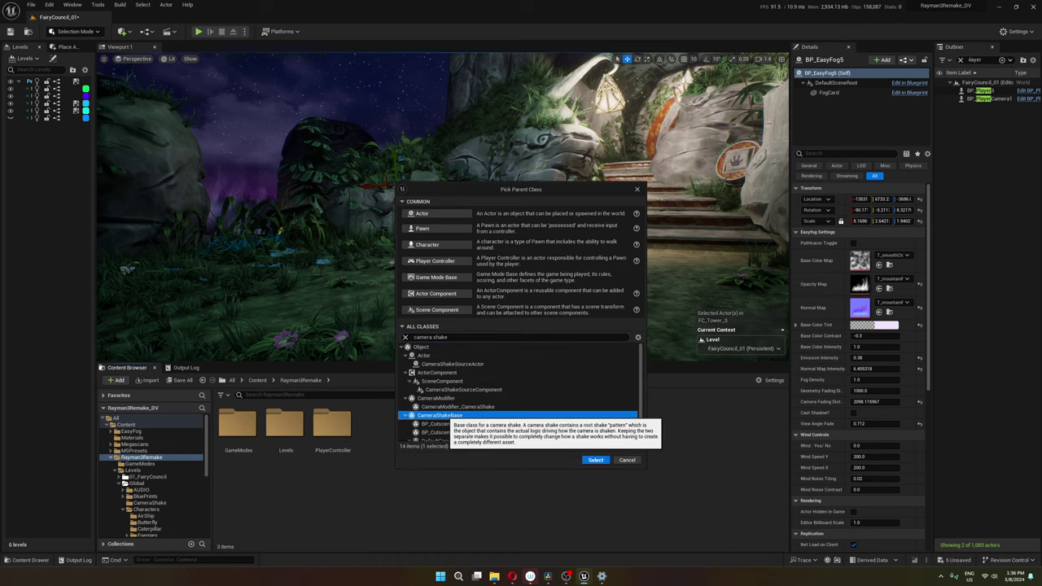
click(595, 460)
double_click(379, 425)
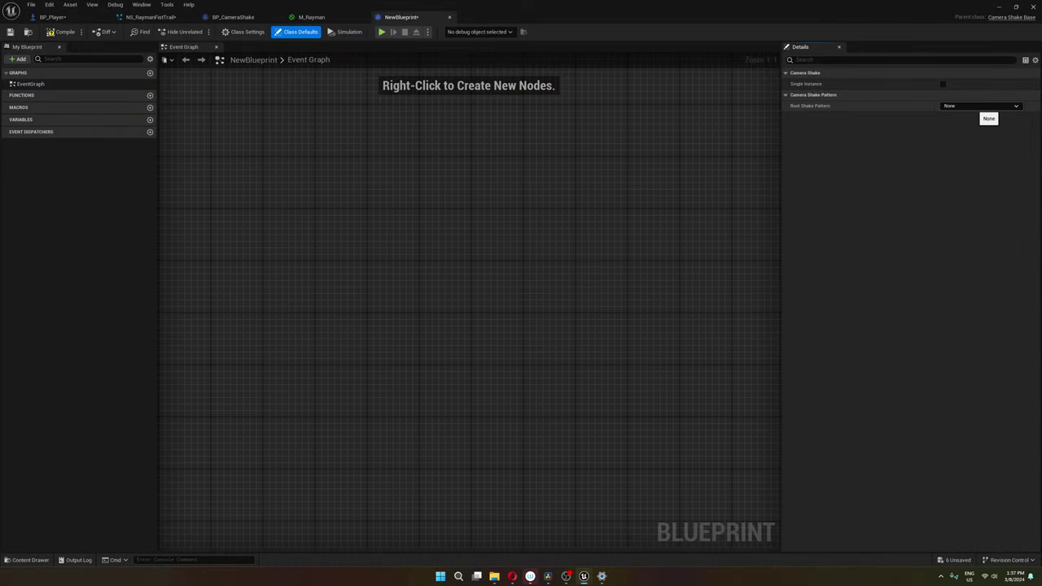
- Set the new blueprint's Root Shake Pattern to Perlin Noise Camera Shake Pattern and expand its Location, Rotation, FOV and Timing settings
click(981, 106)
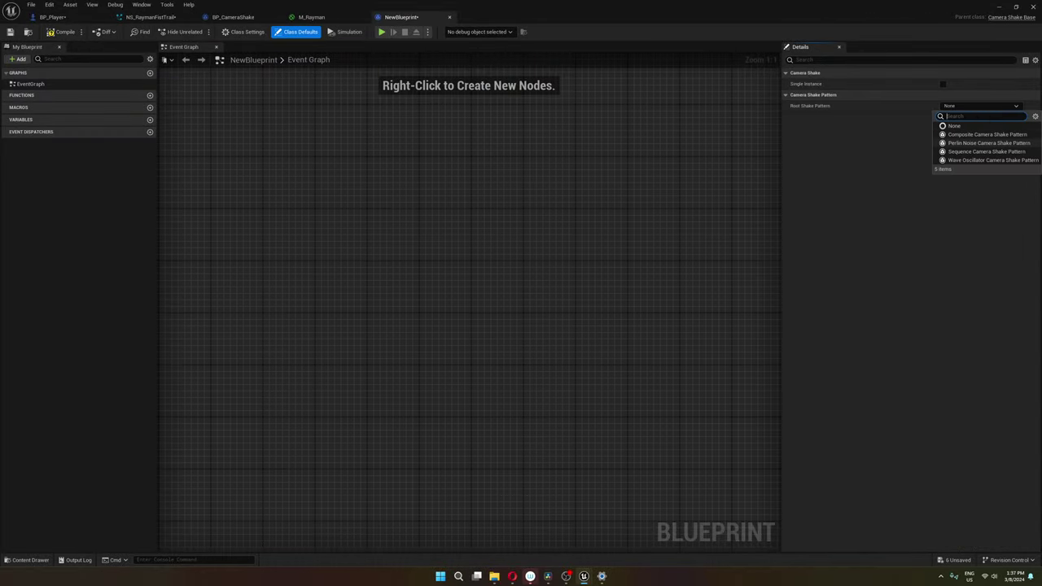
click(989, 143)
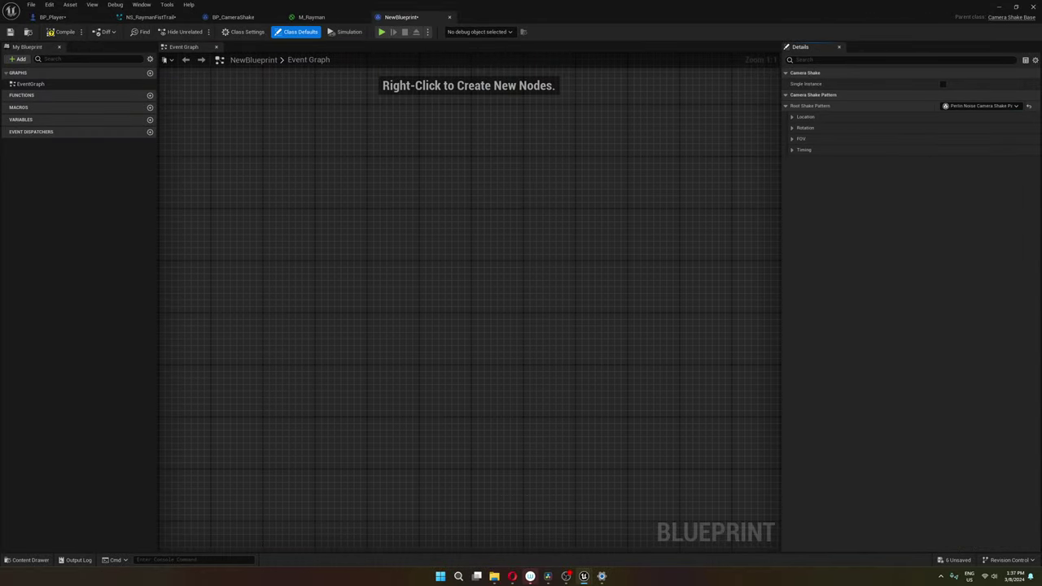
click(814, 117)
click(805, 183)
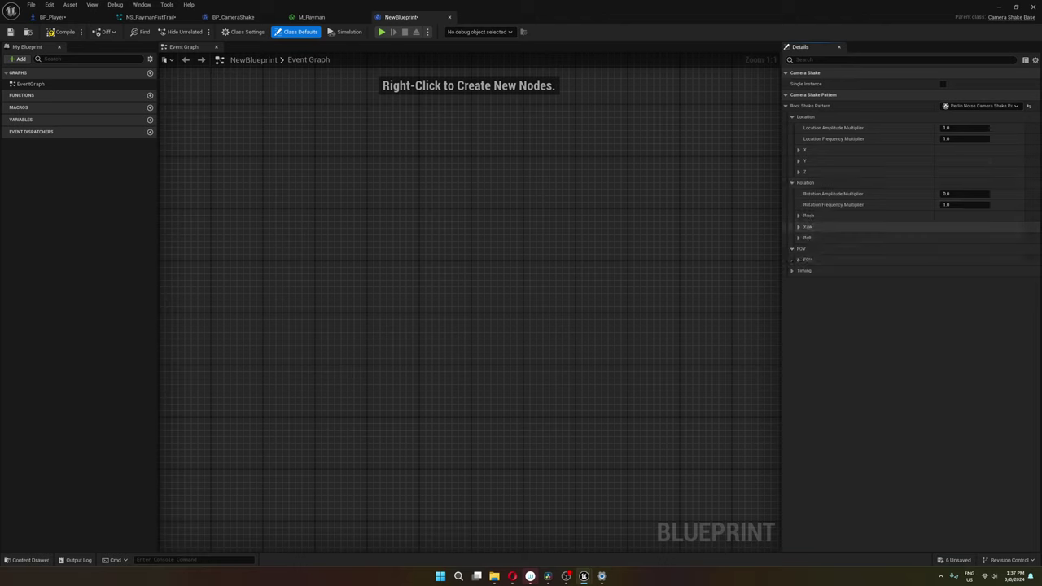
click(801, 248)
click(804, 270)
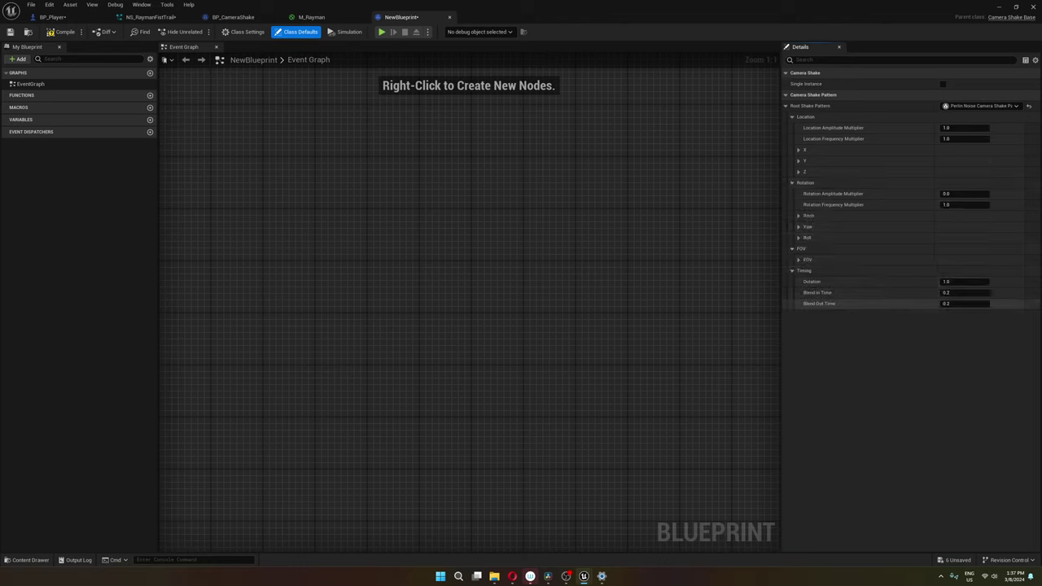
- Return to the Event Graph of the BP_Player blueprint
click(52, 17)
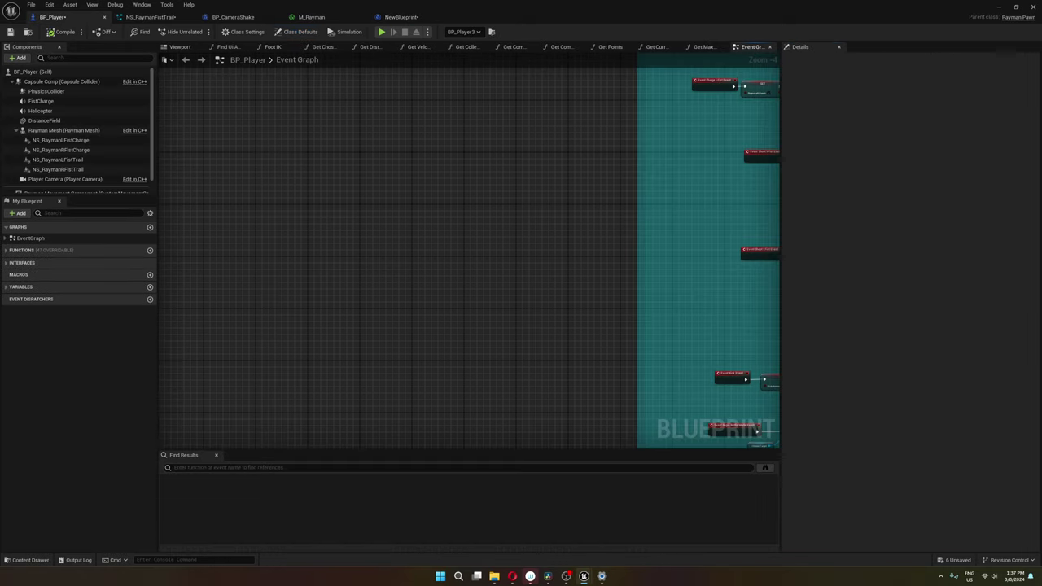
- Add a Play World Camera Shake node in an empty area of the event graph and view its available shake classes
right_drag(385, 244, 536, 285)
right_click(397, 266)
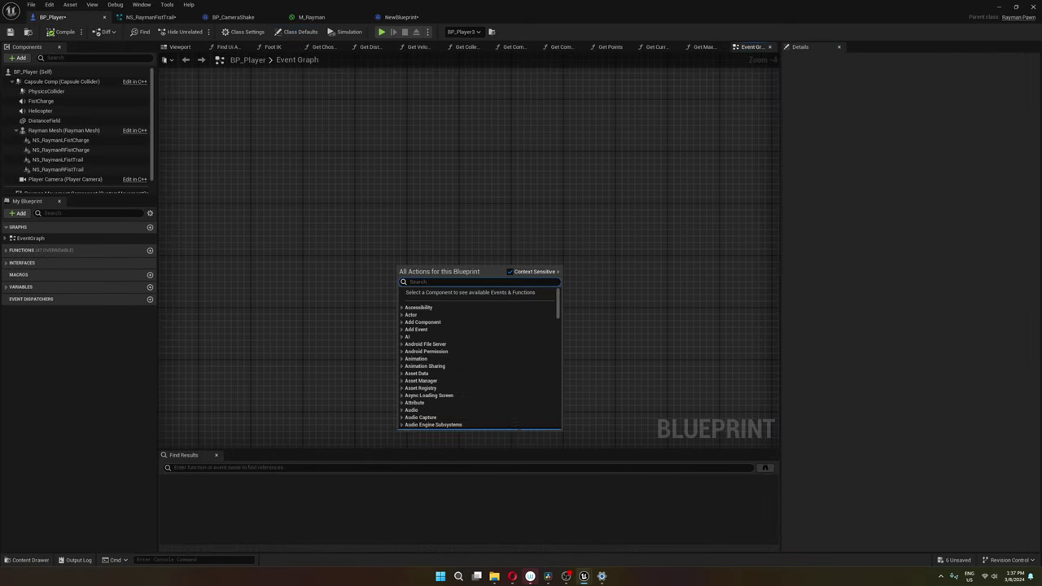
text(play world)
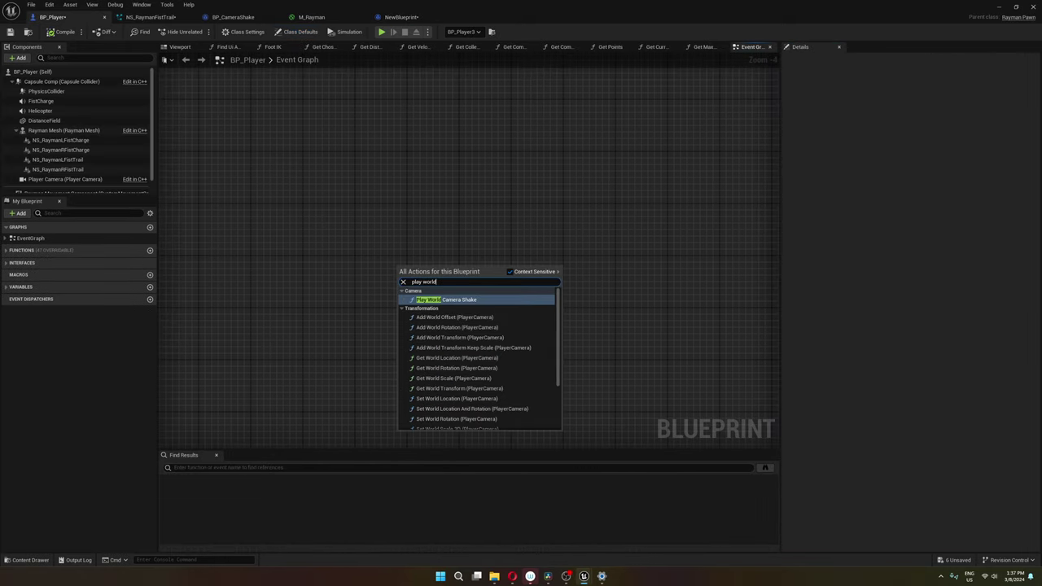
key(Return)
scroll(389, 299, up, 4)
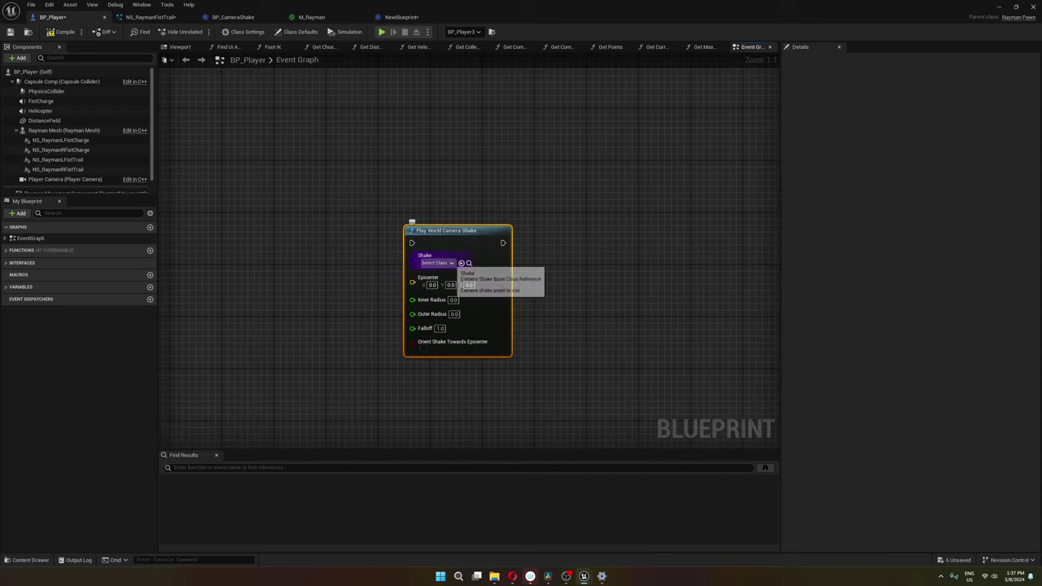
click(438, 263)
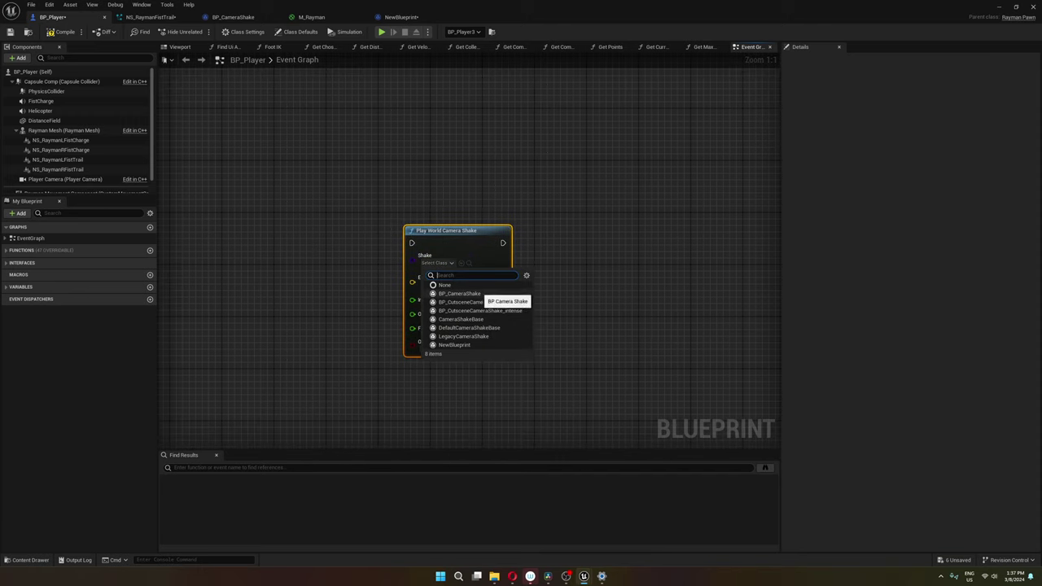
key(Escape)
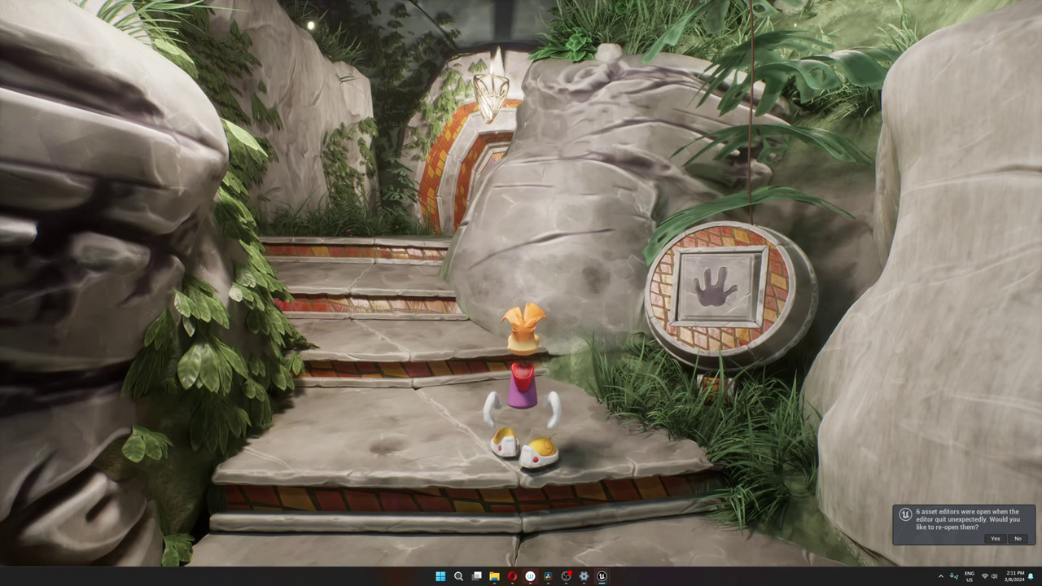
key(space)
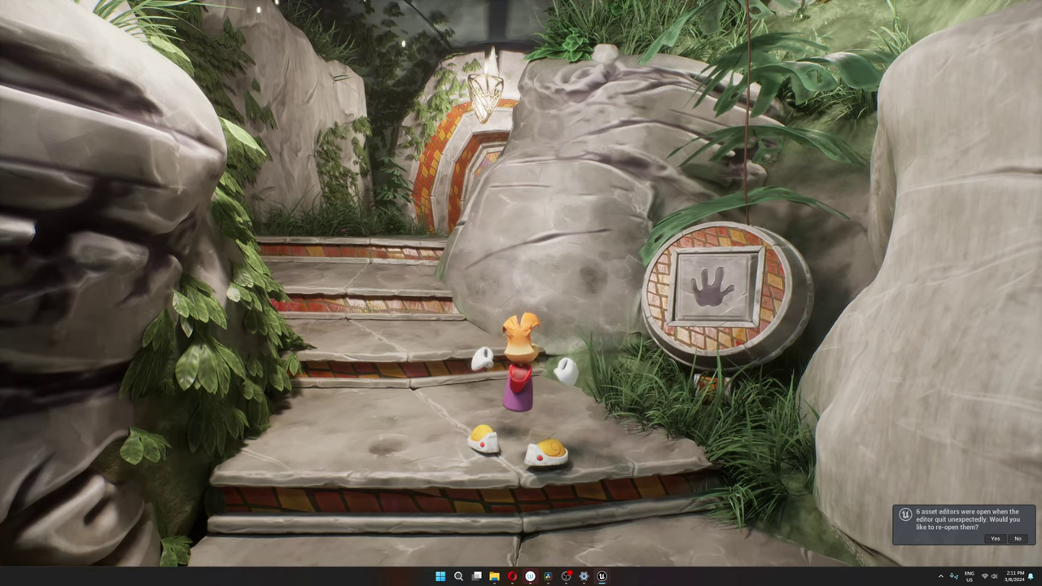
key(w)
key(s)
key(w)
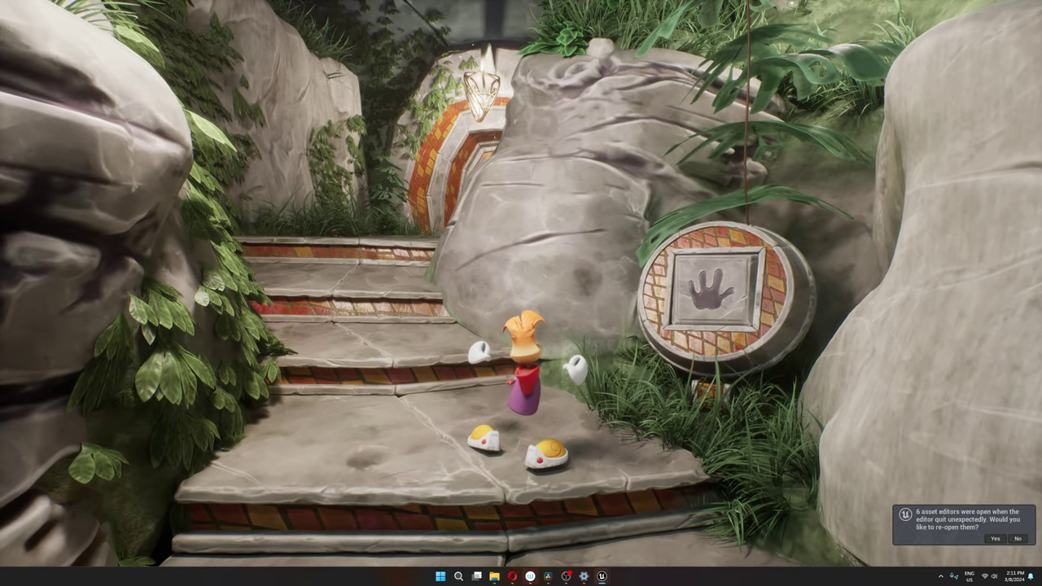
key(f)
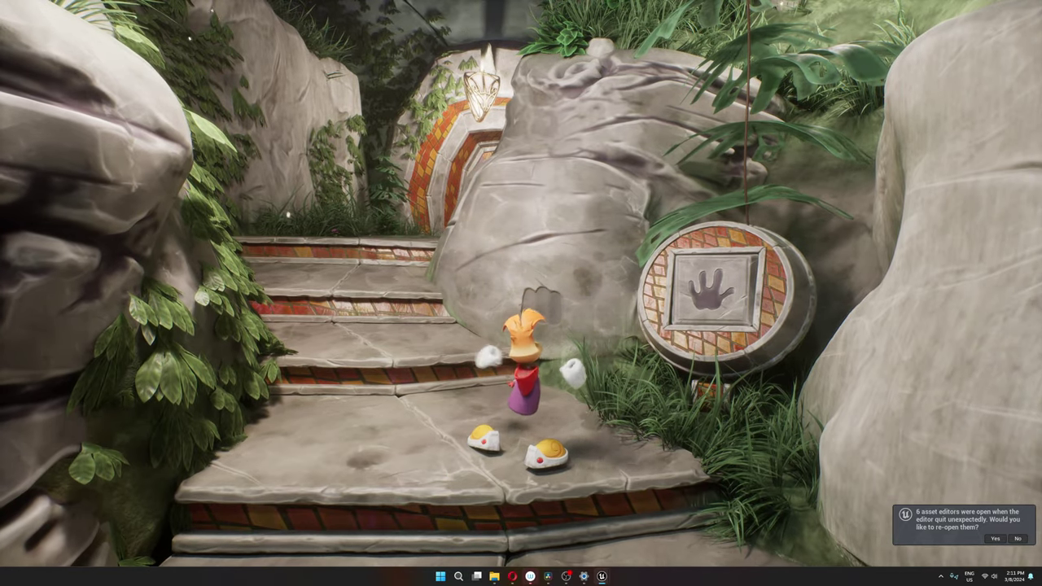
key(e)
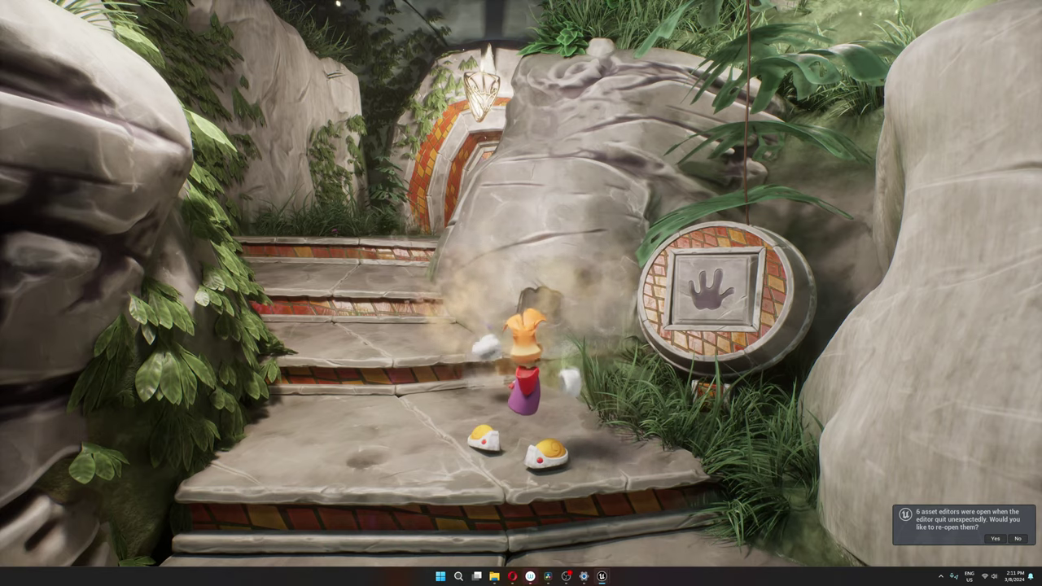
key(e)
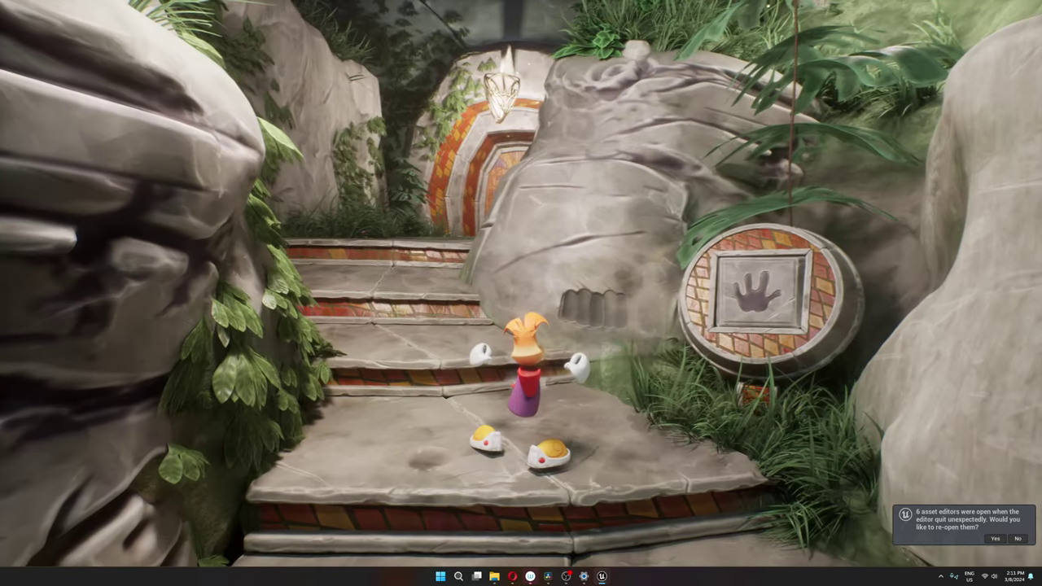
key(e)
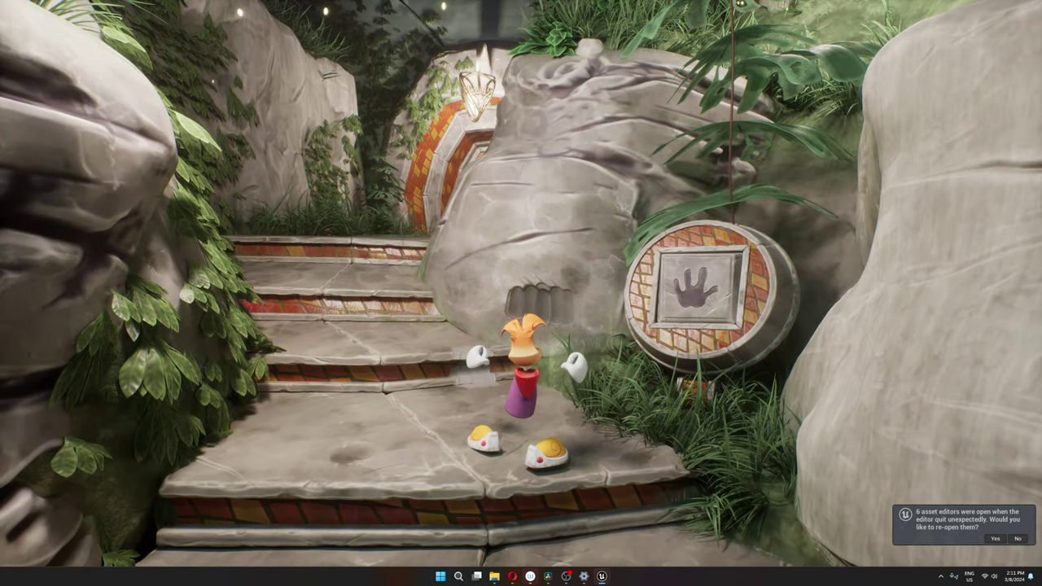
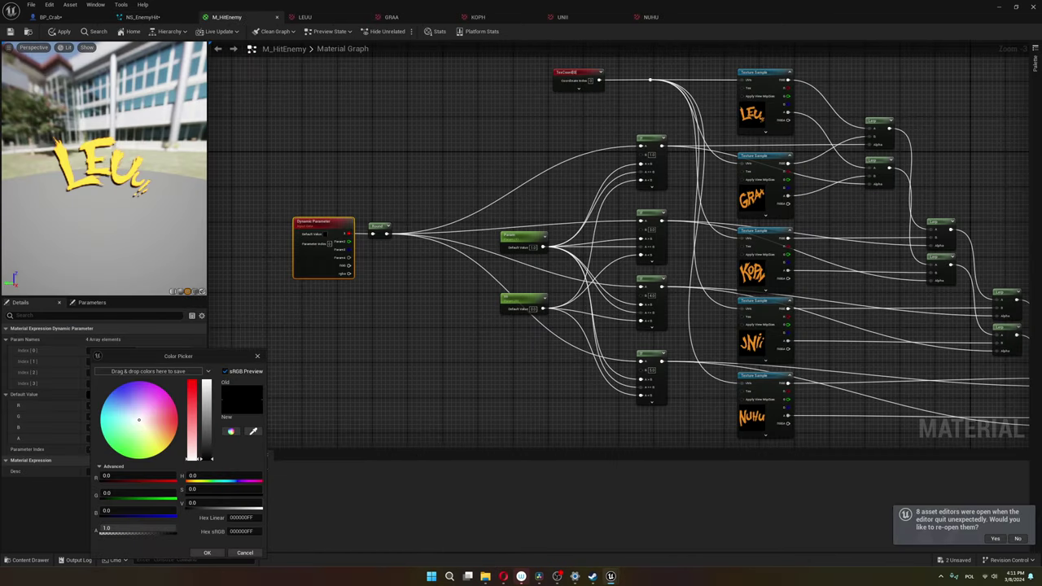
- Preview different hit words by setting the brightness of the Dynamic Parameter's default value to 1, 3 and 4
key(Return)
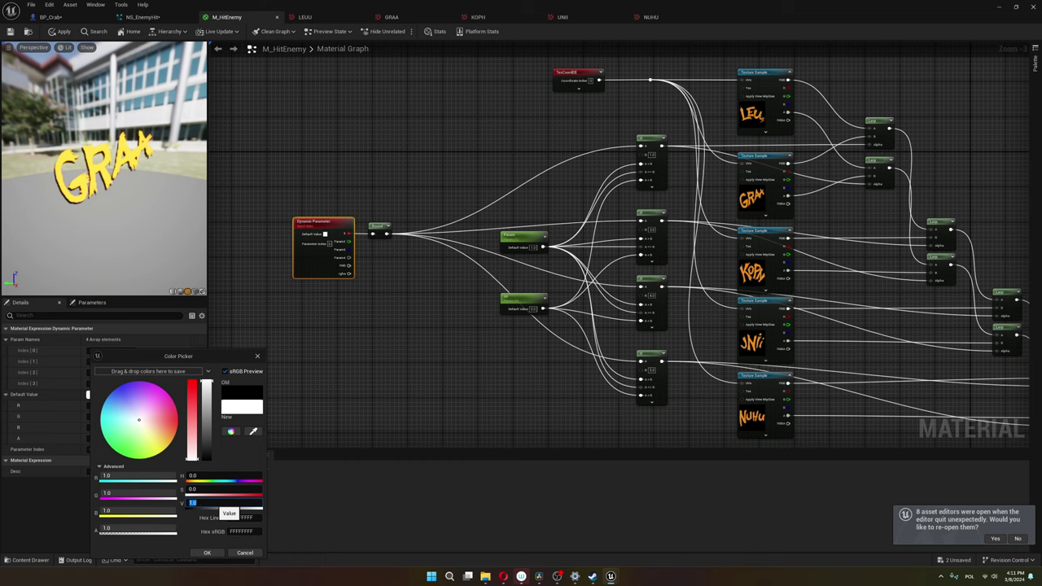
text(3)
key(Return)
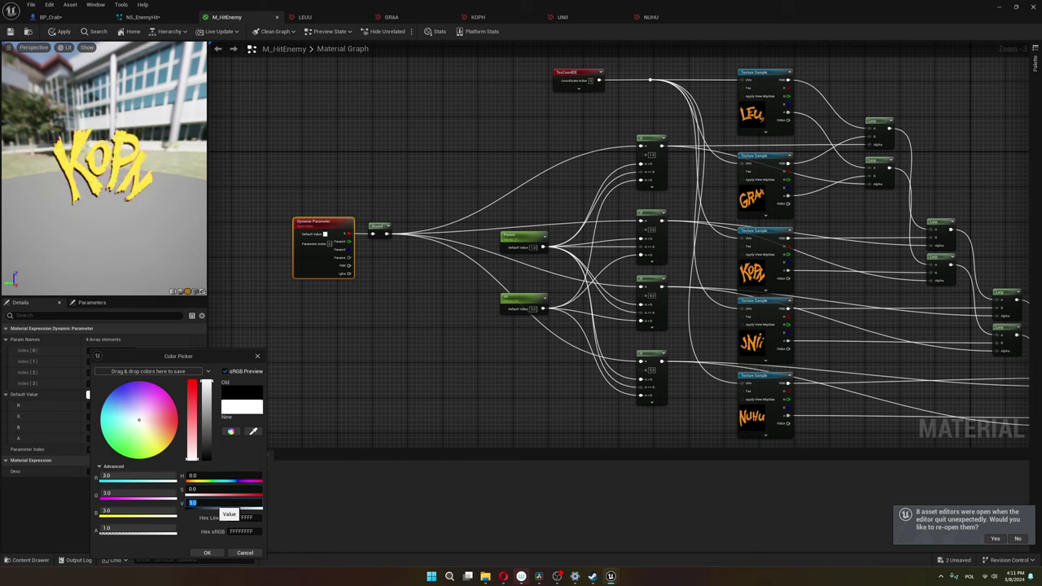
text(4)
key(Return)
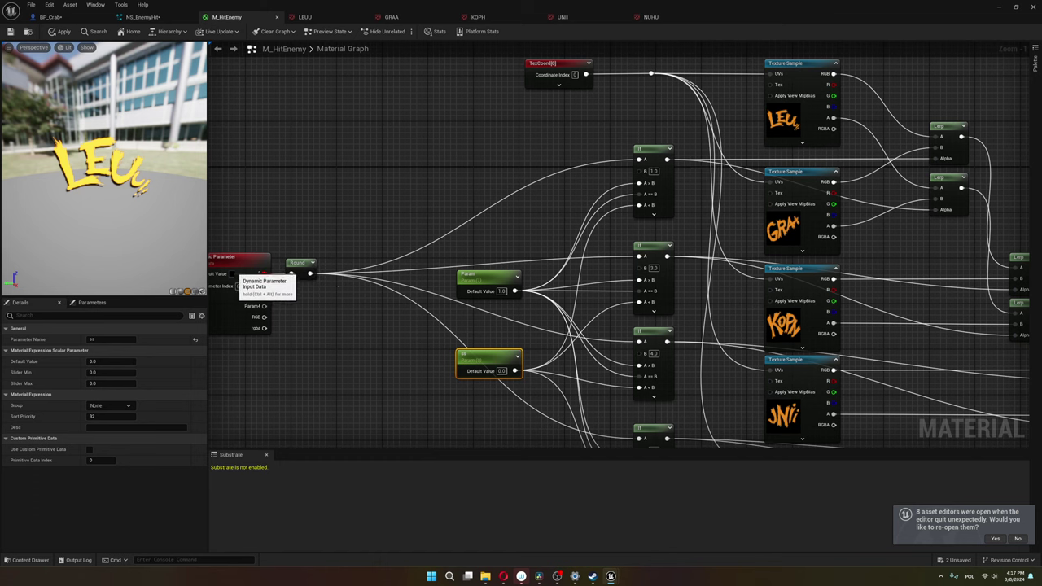
- Examine how the first If node drives the Lerp that chooses between the LEUU and GRAA texture samples
right_drag(240, 254, 248, 258)
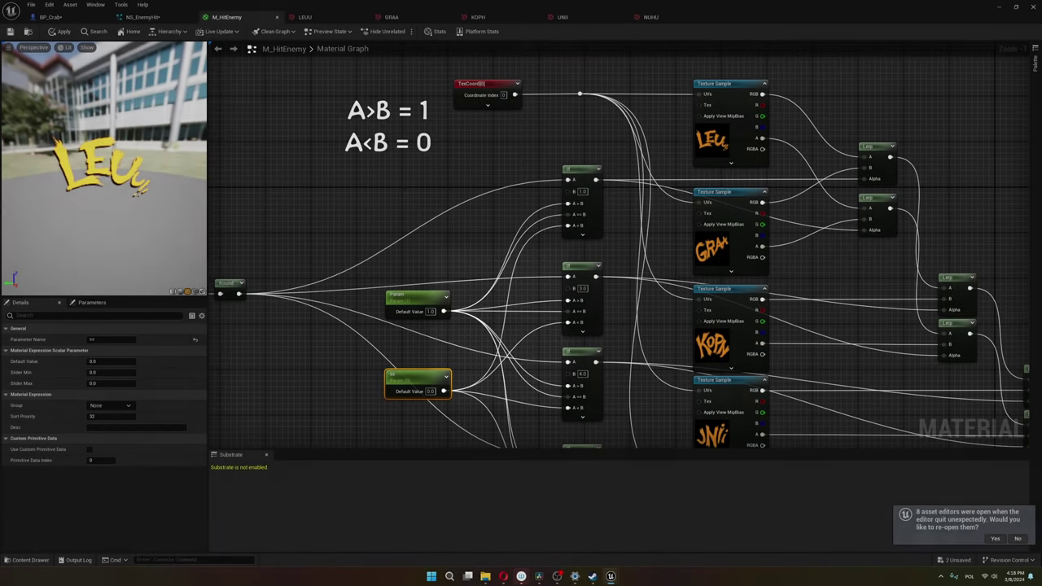
click(865, 143)
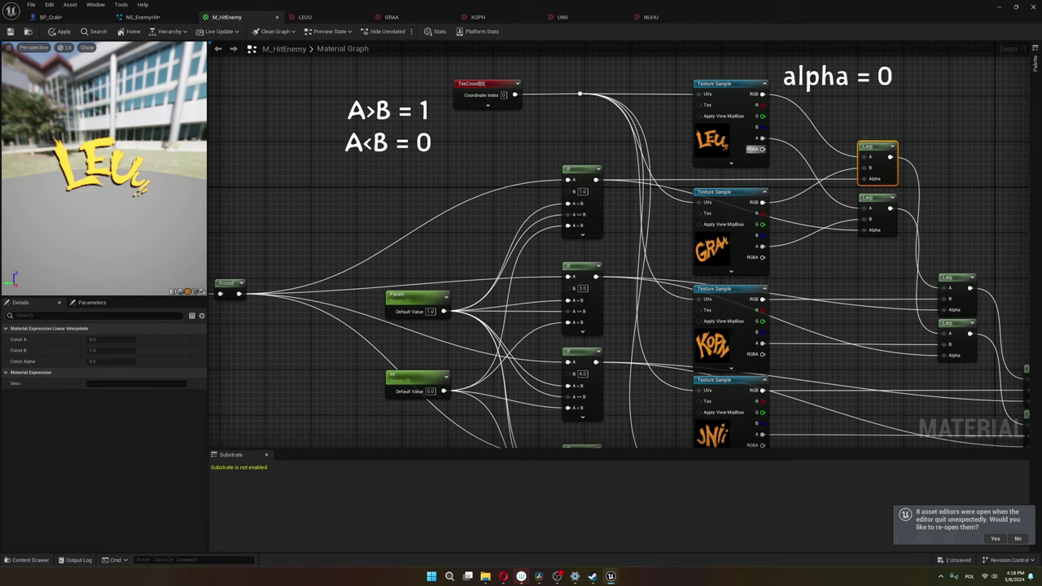
click(720, 158)
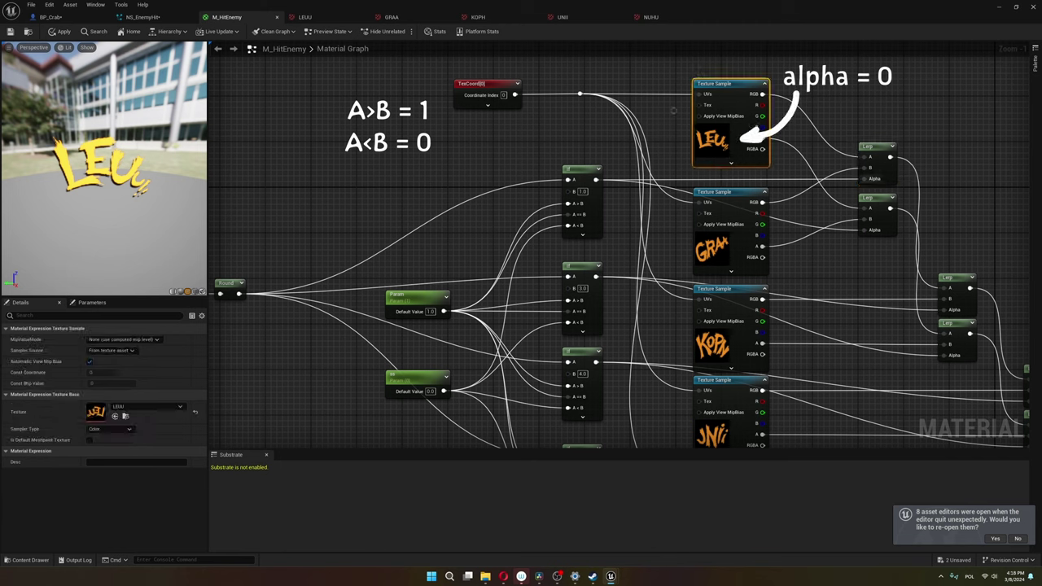
click(715, 244)
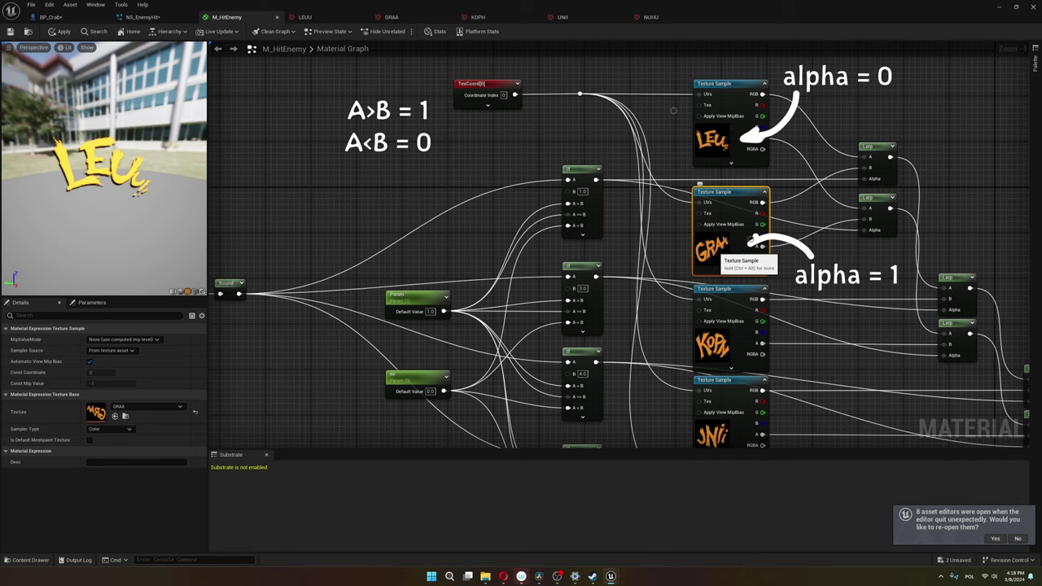
right_drag(717, 249, 745, 241)
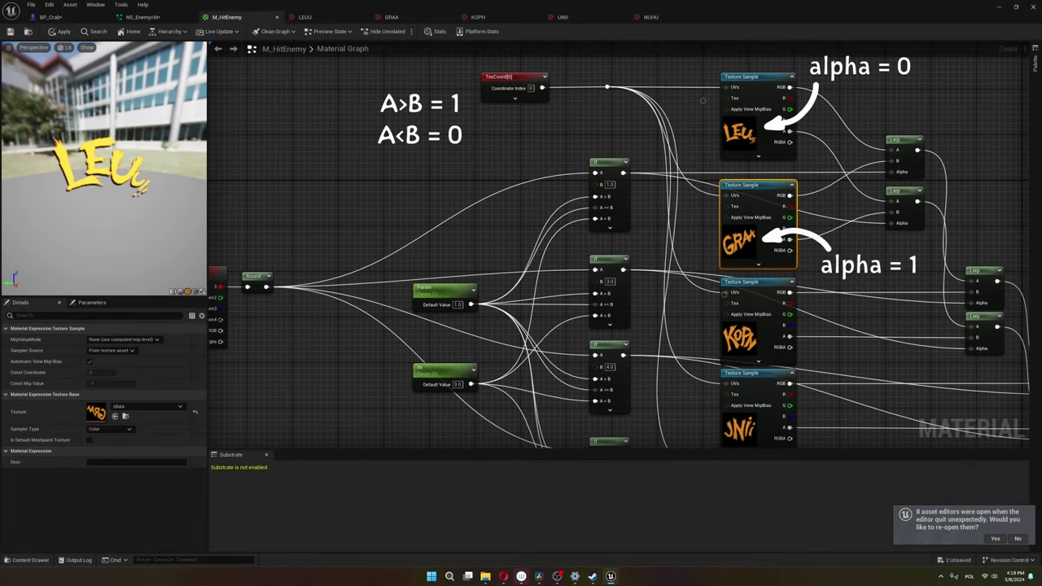
click(738, 127)
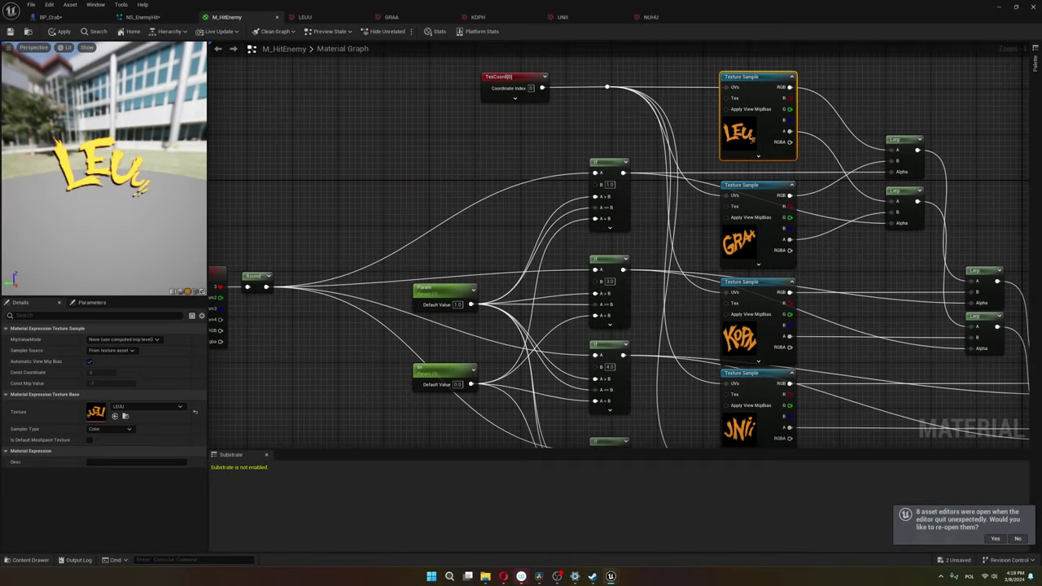
- Trace the remaining If nodes, texture samples and chained Lerps through to the M_HitEnemy output node and inspect its material settings
scroll(871, 316, down, 2)
right_drag(871, 315, 714, 238)
scroll(692, 200, up, 1)
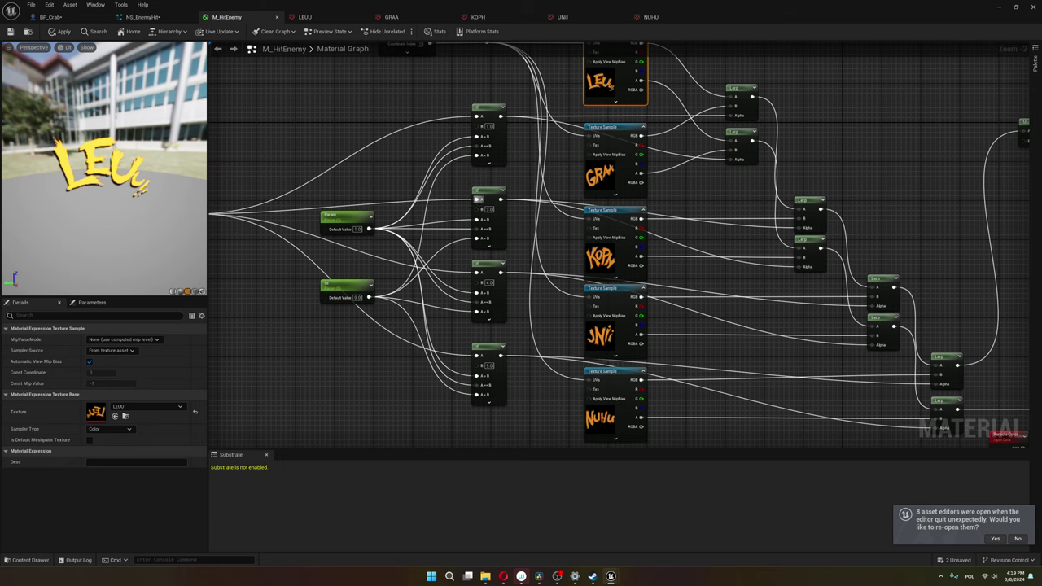
right_drag(529, 232, 563, 282)
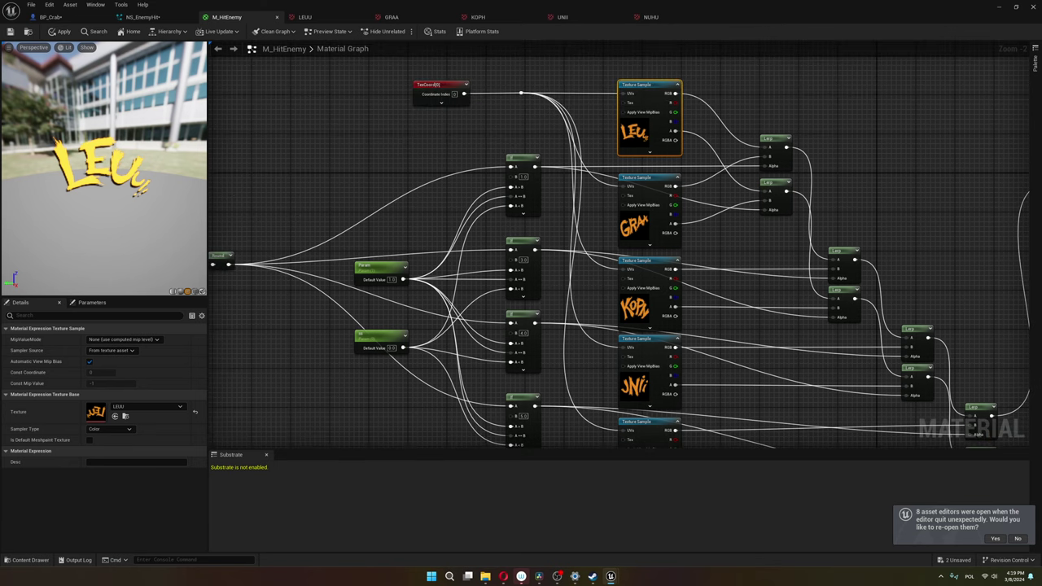
right_drag(689, 372, 683, 282)
right_drag(734, 220, 768, 244)
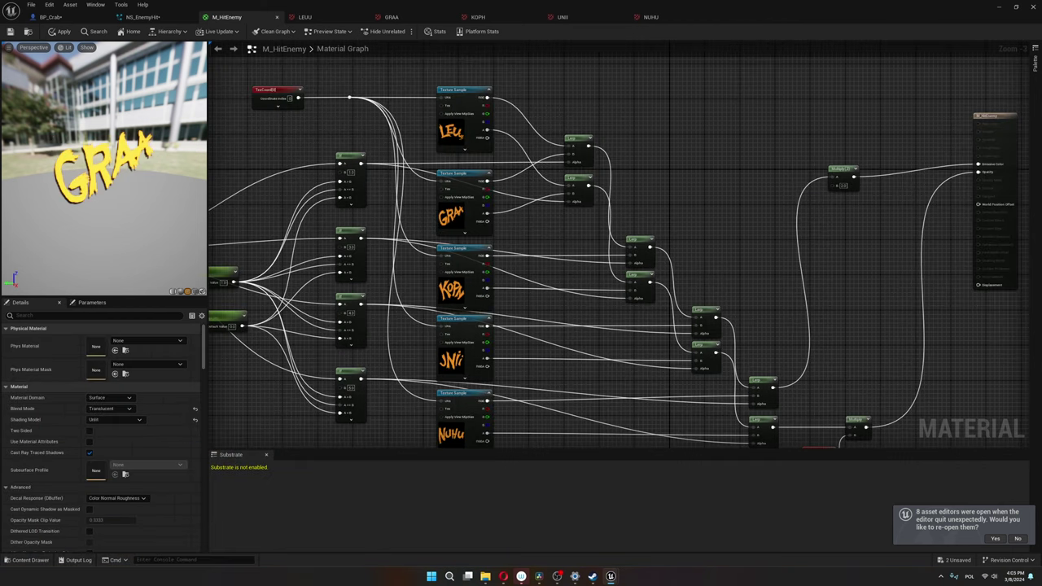
click(978, 115)
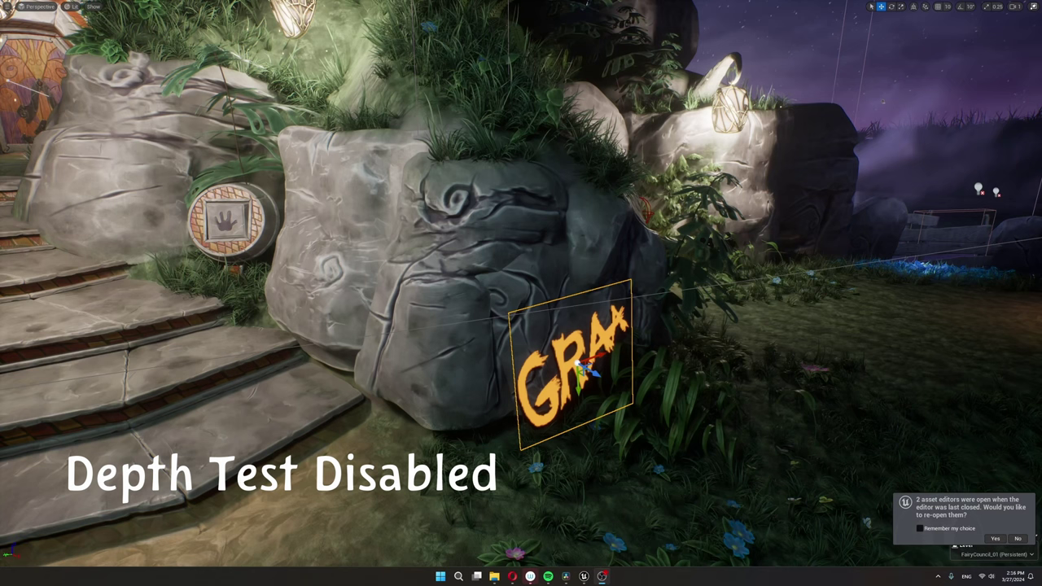
- Move the GRAA plane along the rock to compare its occlusion with depth test disabled and enabled
drag(587, 372, 329, 234)
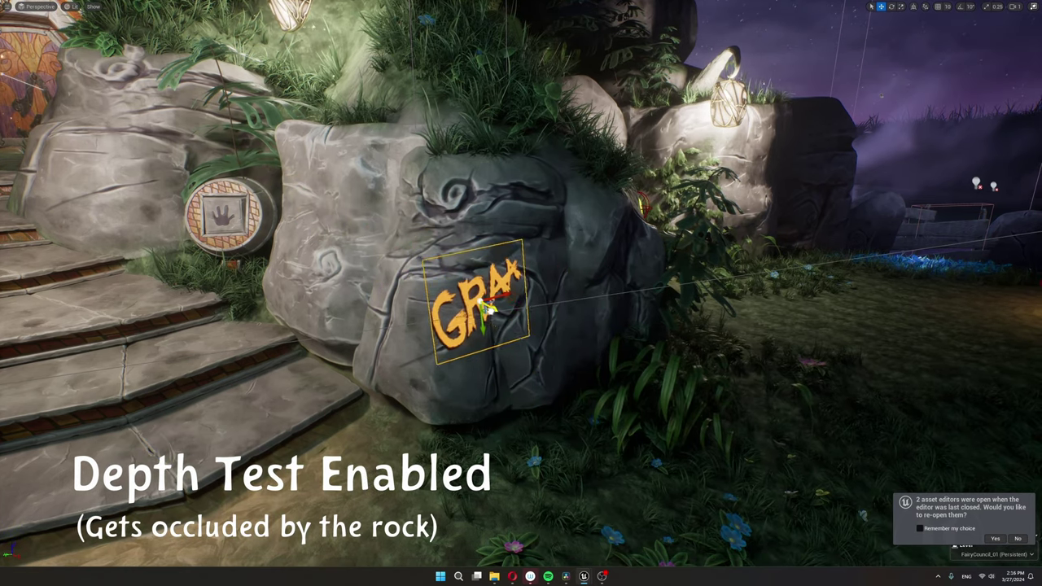
drag(488, 314, 362, 252)
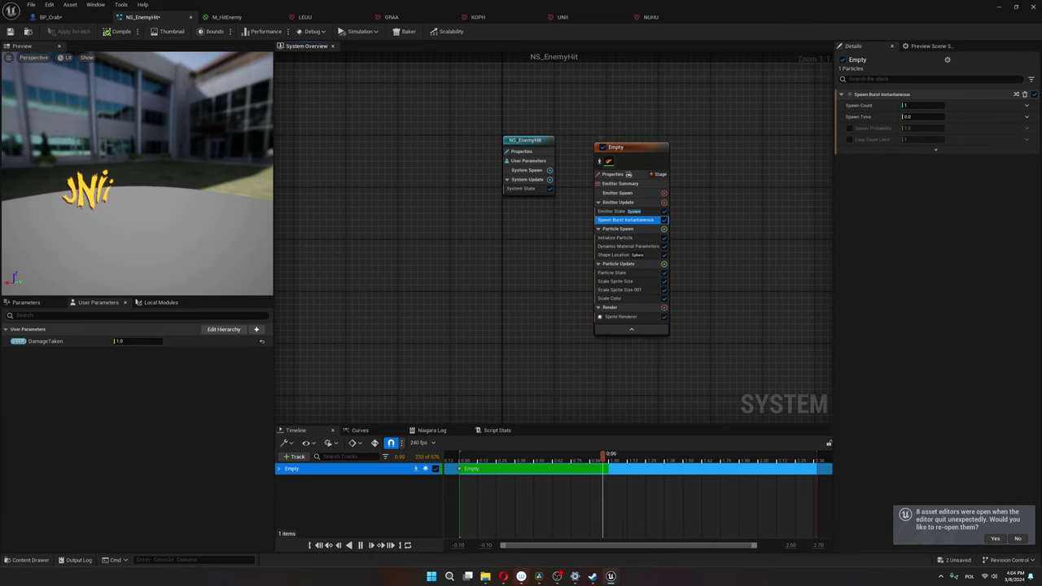
- Review the Shape Location, Dynamic Material Parameters, both Scale Sprite Size modules and Scale Color in the NS_EnemyHit emitter
click(613, 254)
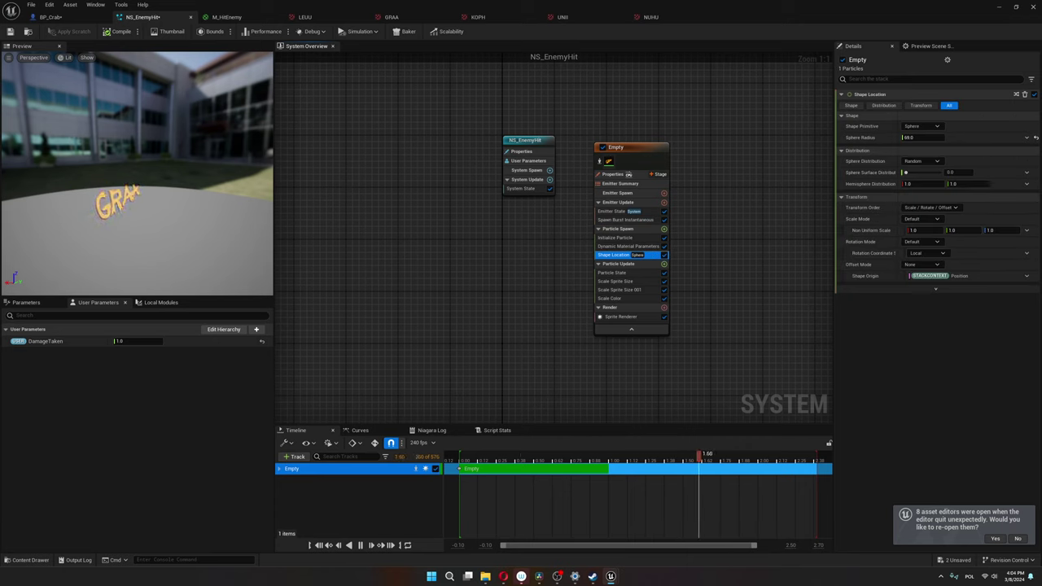
click(627, 245)
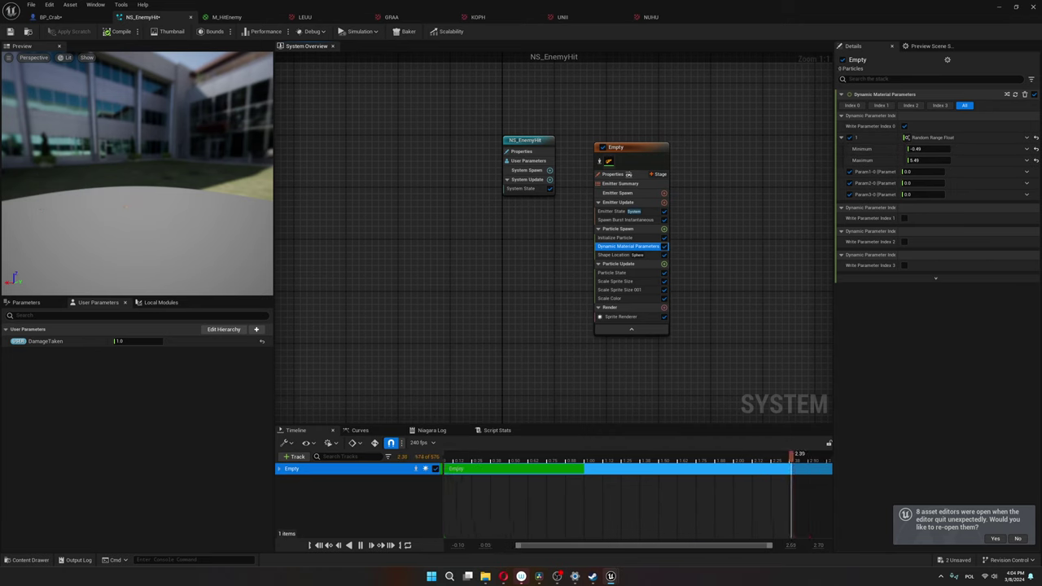
click(635, 281)
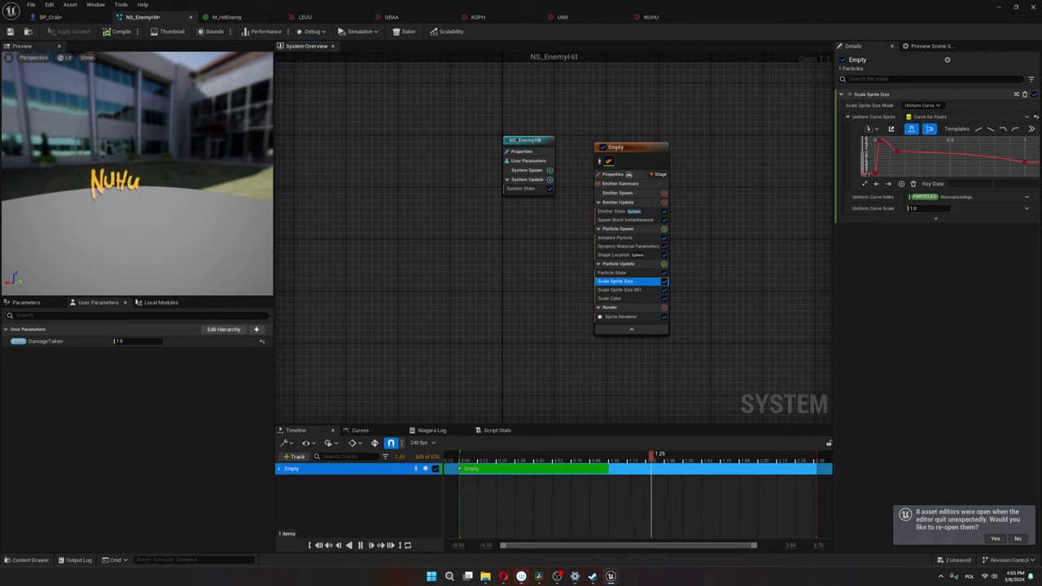
click(616, 298)
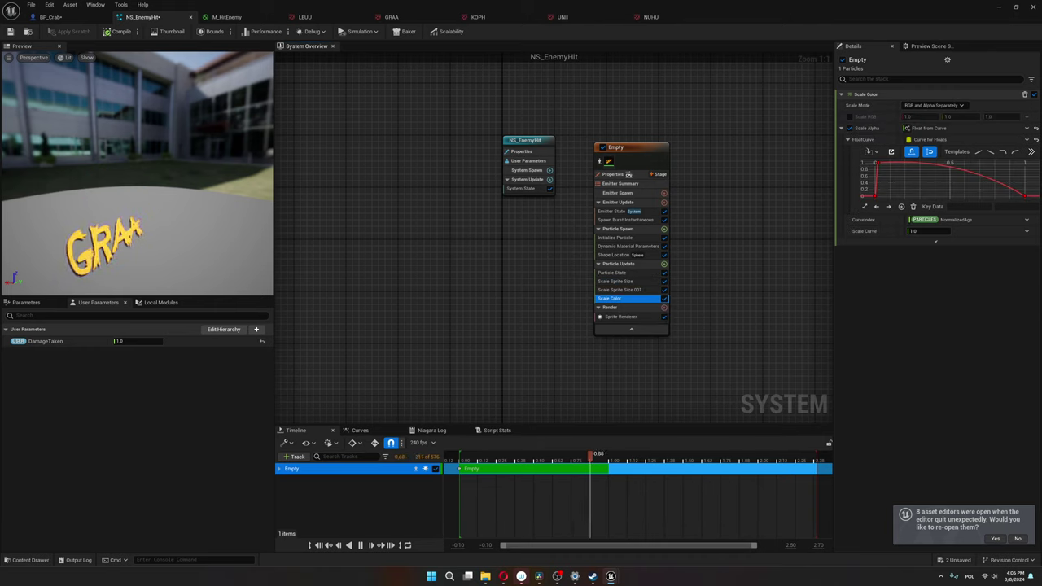
click(619, 290)
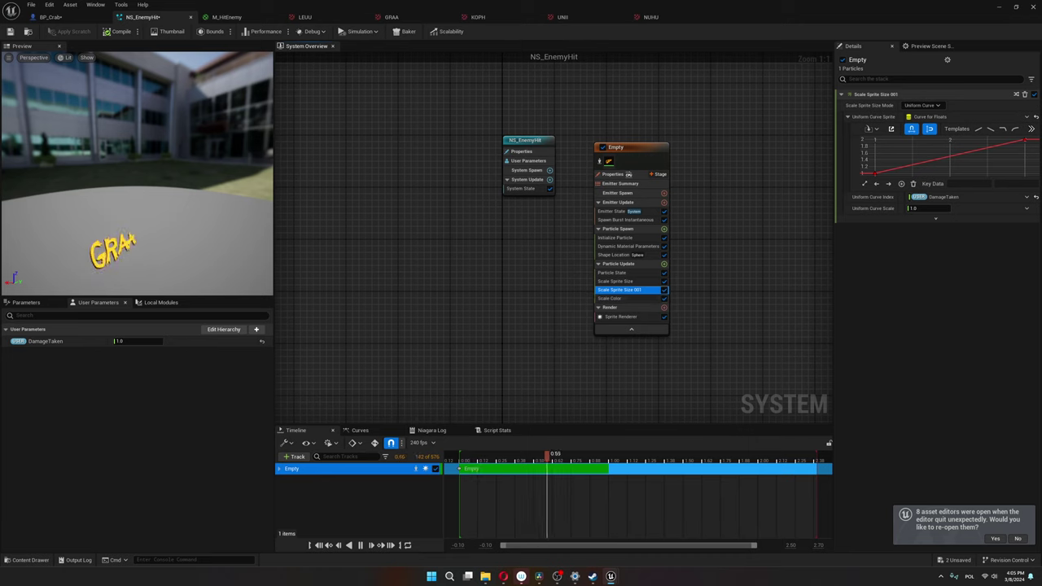
- Preview the sprite scaling with the DamageTaken user parameter at 3, and set it back to 1
click(135, 341)
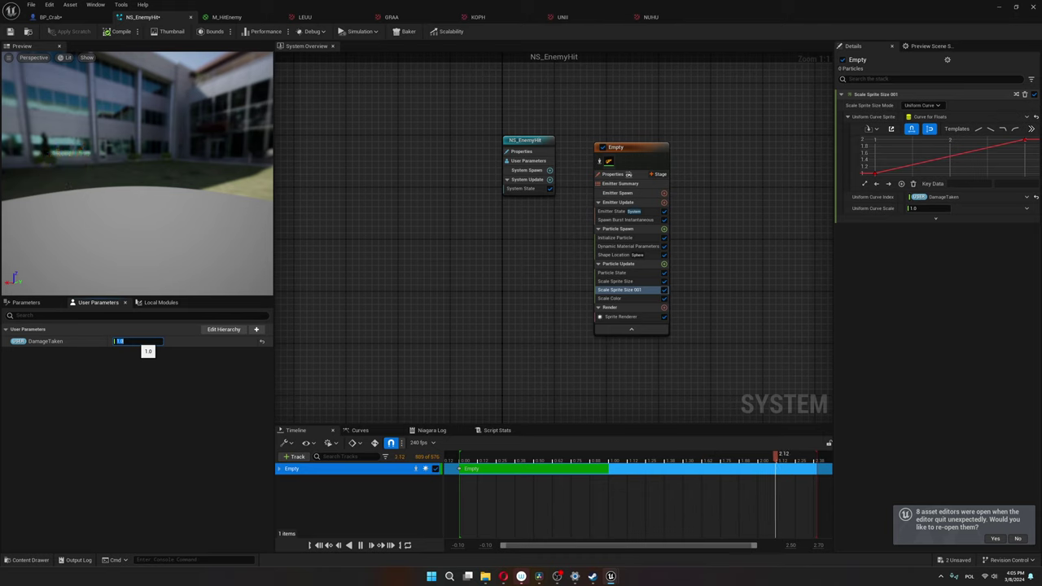
text(3)
key(Return)
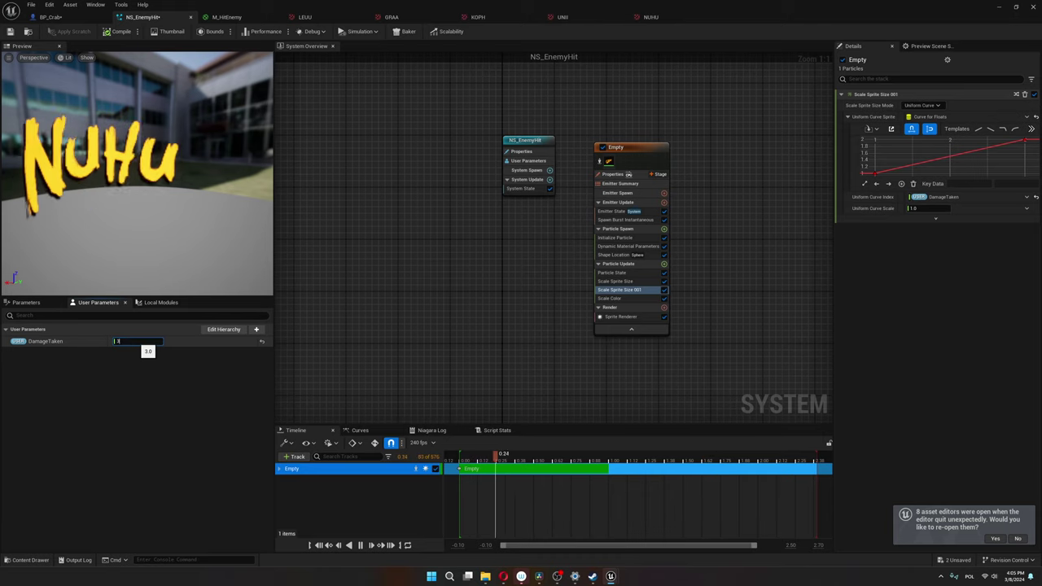
text(1)
key(Return)
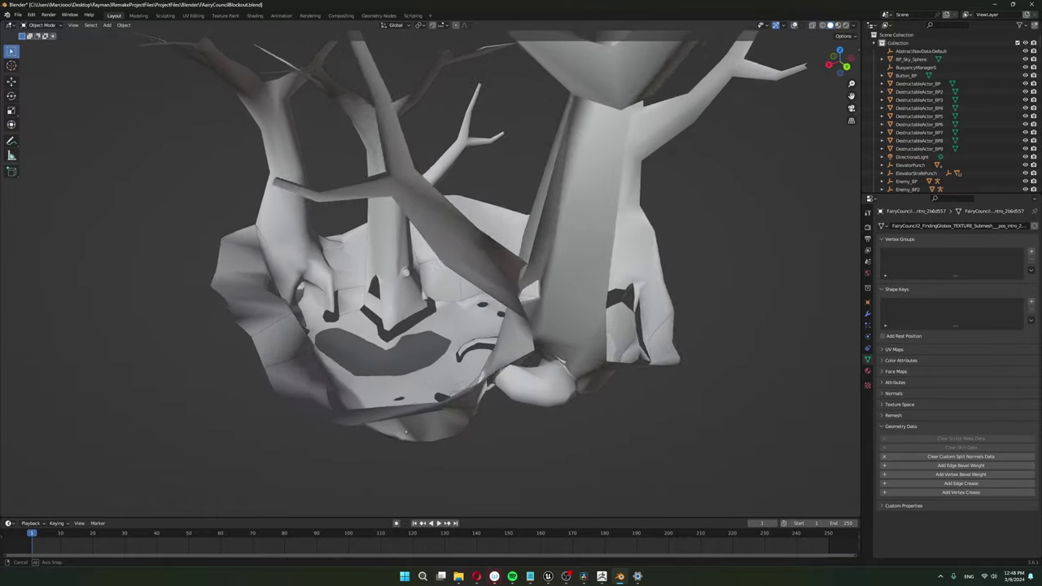
- Inspect the fairy council blockout in Blender and the BP_BrokenWagon model in Unreal Editor from other angles
middle_drag(423, 293, 570, 293)
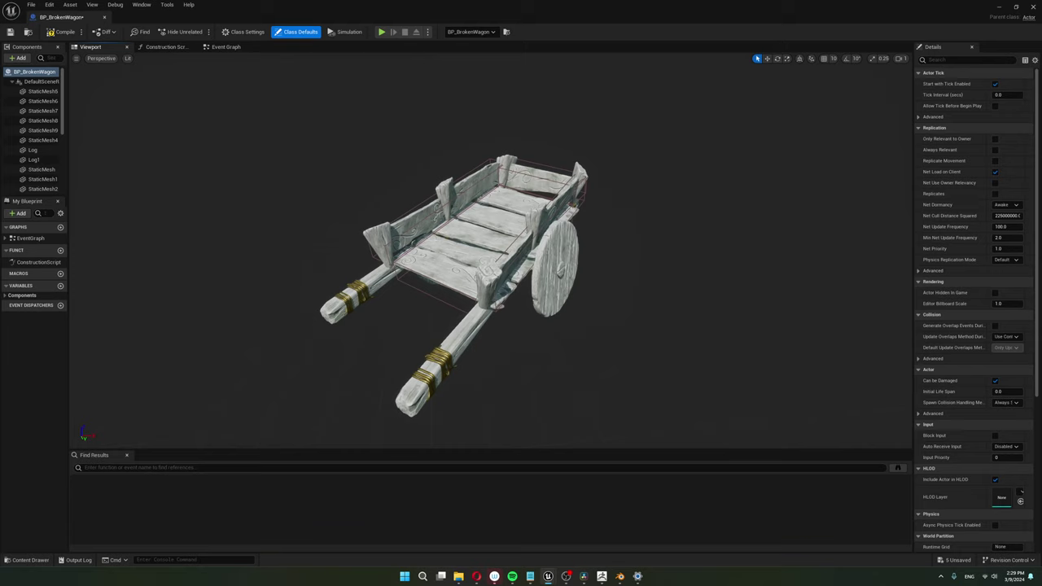
alt+drag(520, 293, 403, 262)
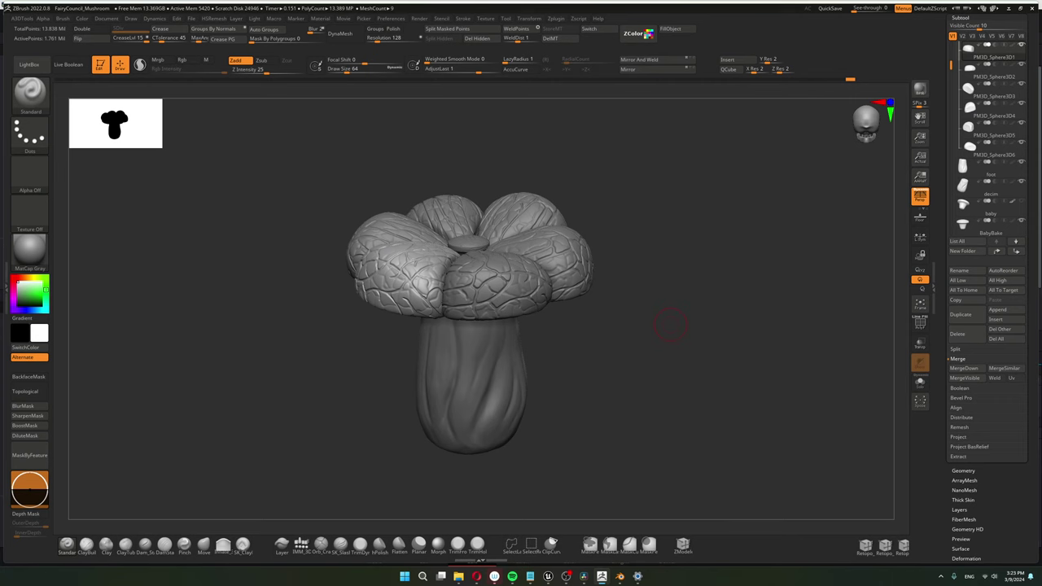
- Inspect the sculpted mushroom in ZBrush, examining its foot subtool up close and the small BabyBake mushroom on its own
drag(733, 342, 539, 439)
alt+click(507, 432)
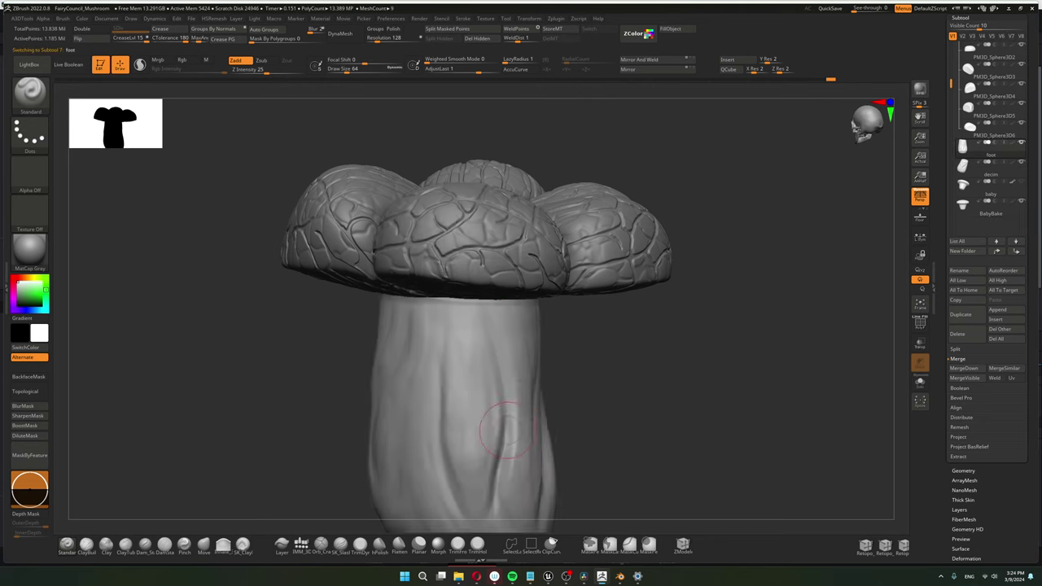
drag(765, 391, 736, 413)
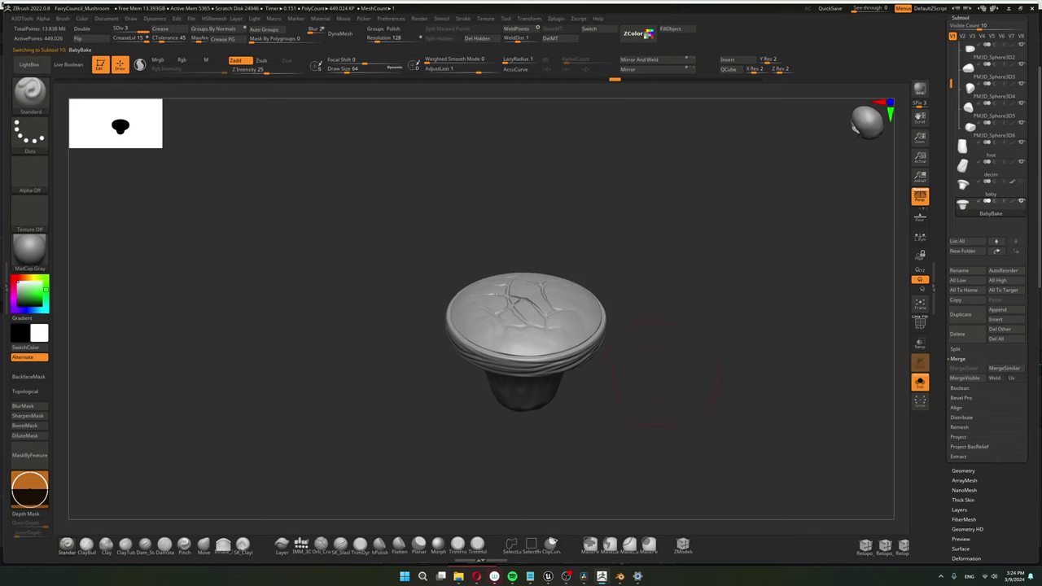
drag(667, 374, 625, 395)
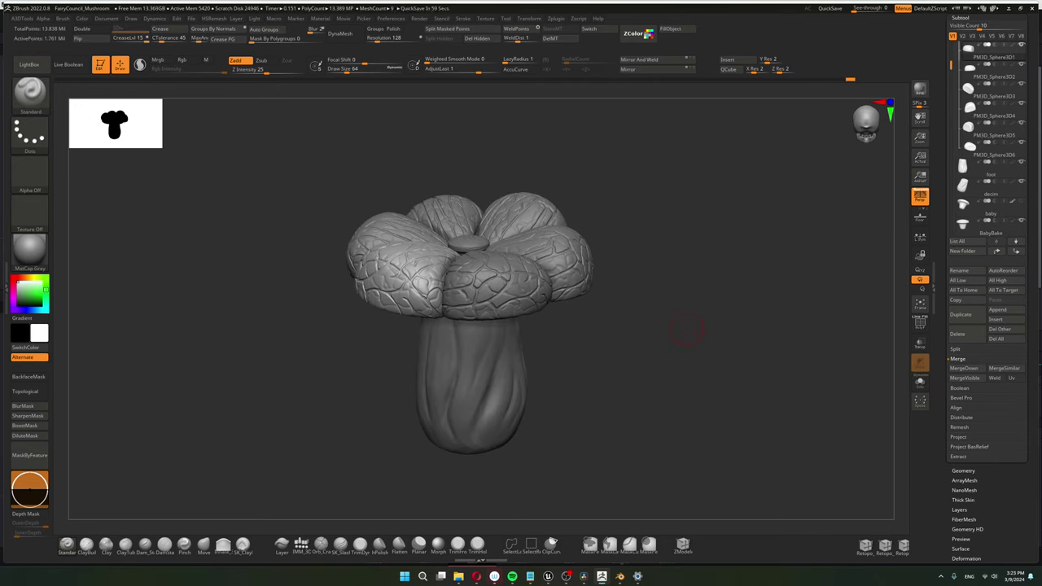
drag(685, 329, 453, 250)
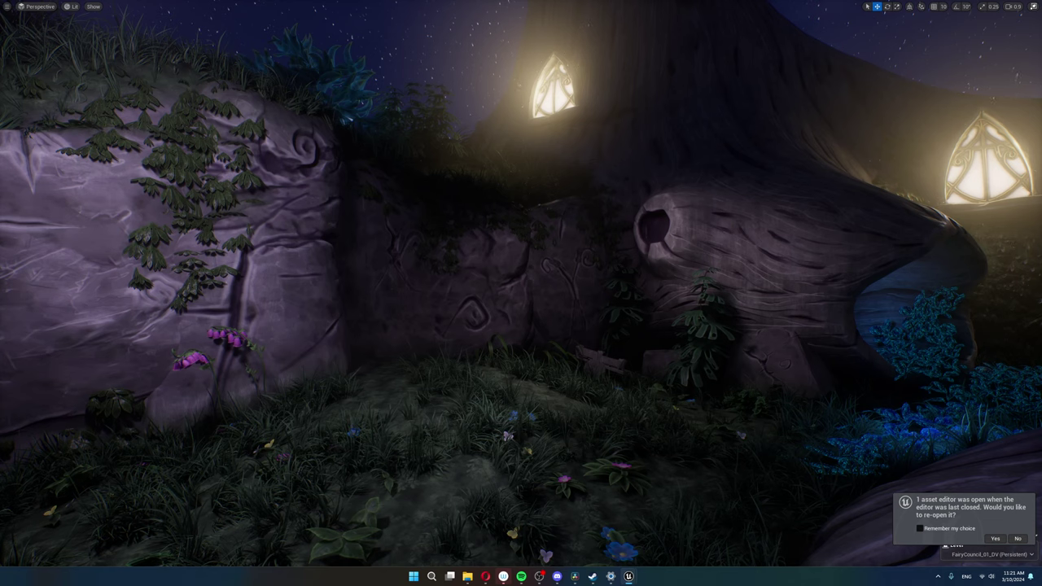
- Switch to Unreal Editor and undo the removal of the red mushrooms beside the rock wall in the fairy council level
key(ctrl+z)
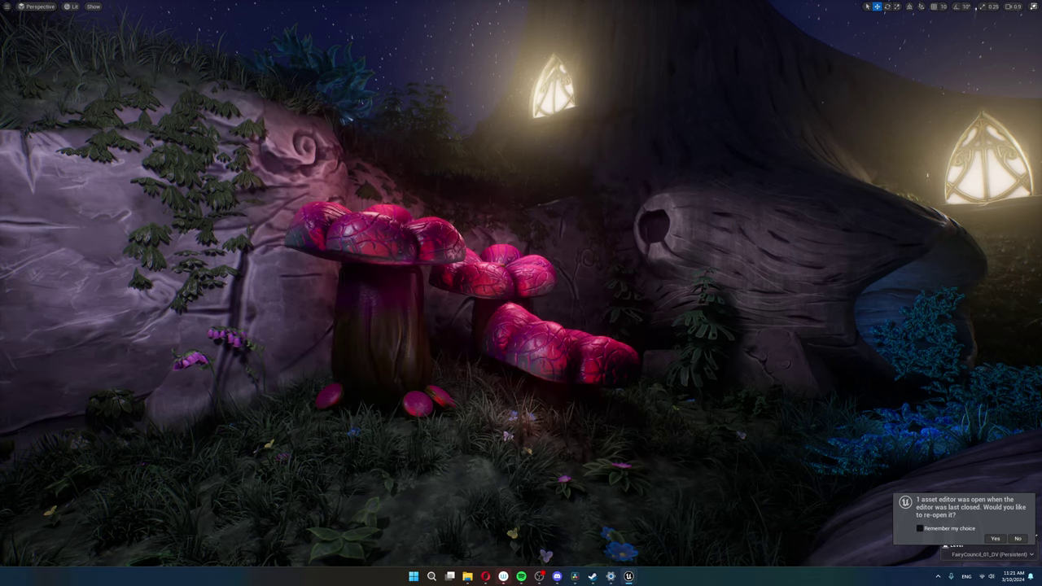
mouse_move(521, 293)
right_down()
mouse_move(464, 288)
mouse_move(512, 298)
right_up()
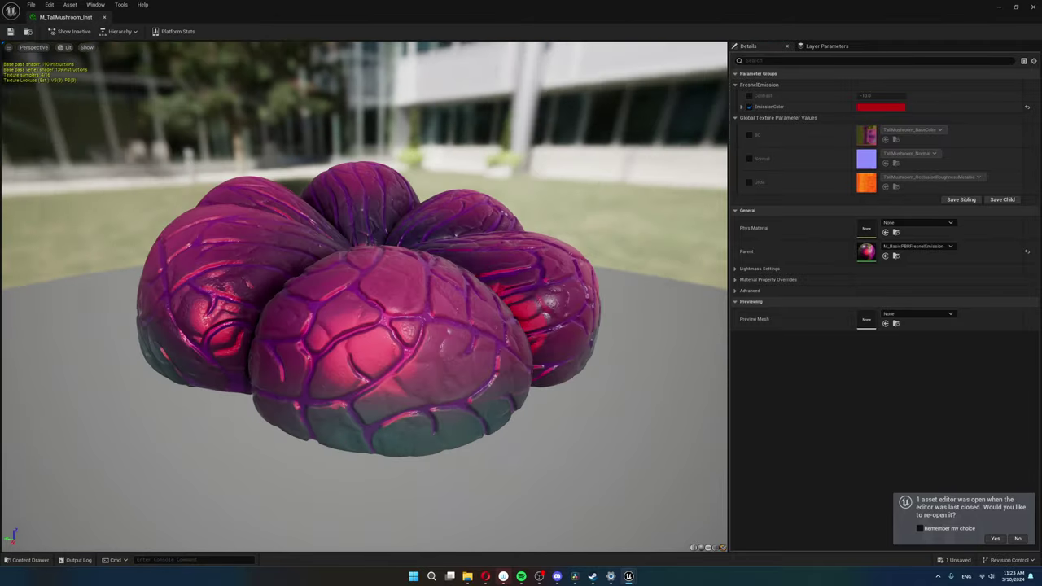
- Examine the mushroom cap preview of M_TallMushroom_Inst and the Fresnel node preview in M_BasicPBRFresnelEmission from different angles
drag(365, 326, 472, 326)
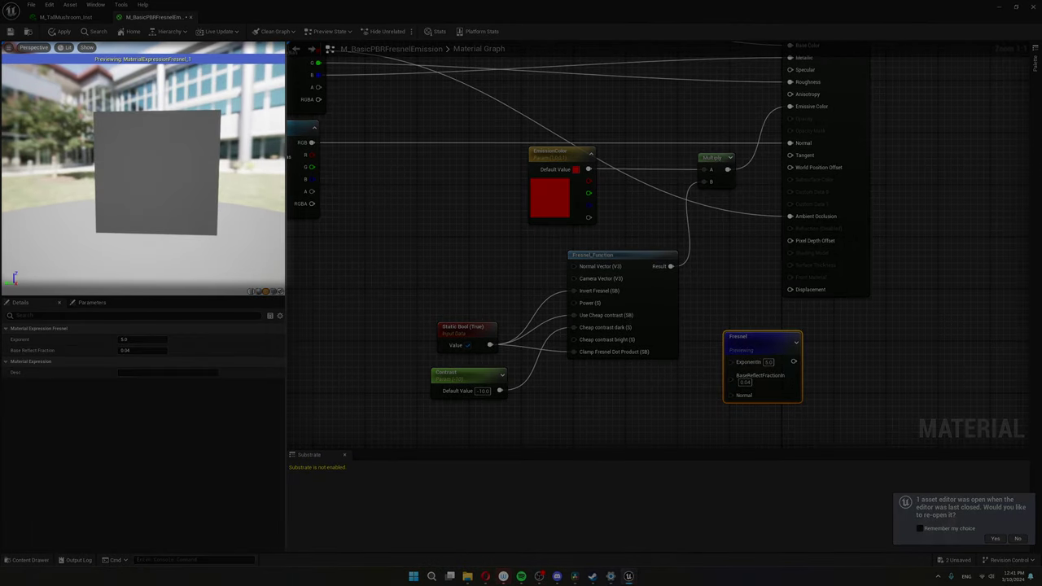
drag(203, 171, 81, 171)
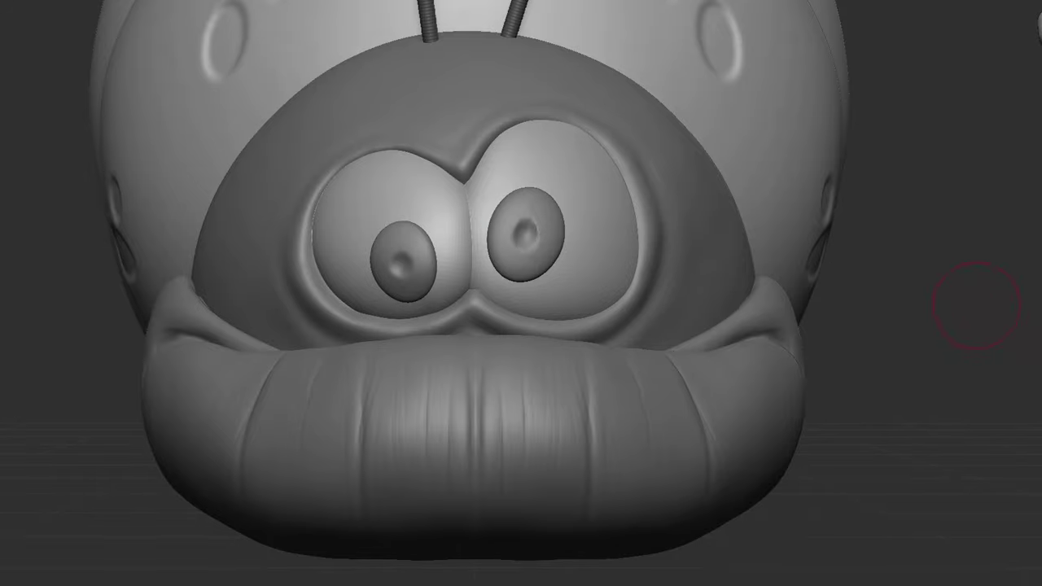
- Inspect the caterpillar sculpt in ZBrush, viewing its face and its segmented body
ctrl+right_drag(977, 306, 977, 138)
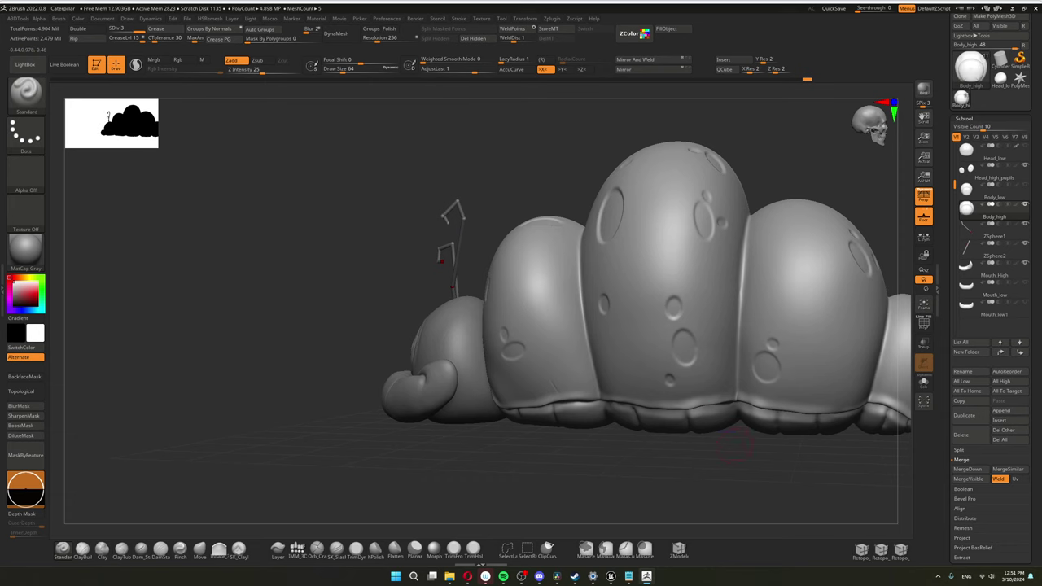
drag(734, 444, 608, 454)
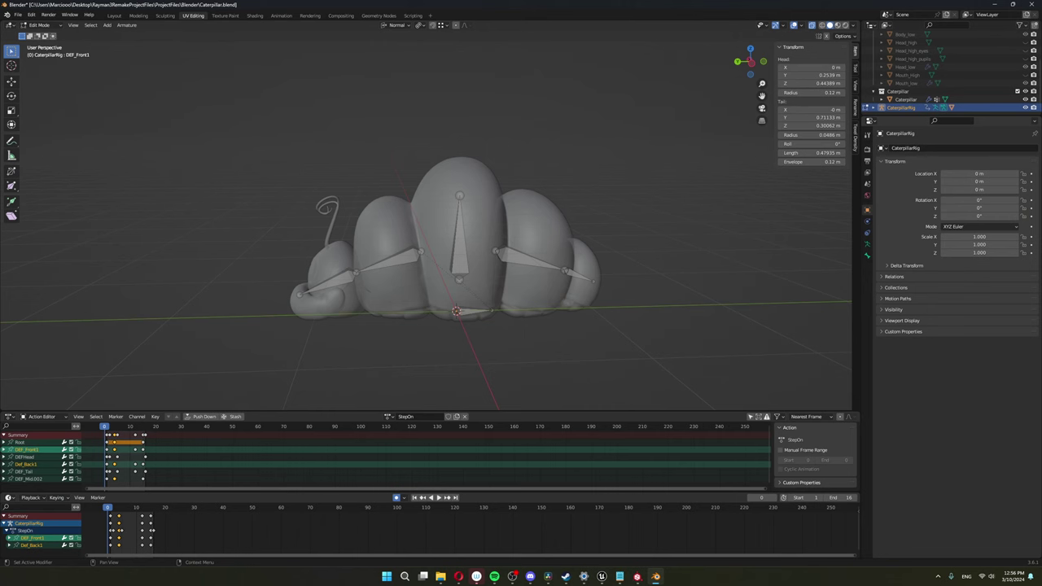
- In Blender, take CaterpillarRig out of edit mode, toggle X-ray and play the StepOn animation while viewing it from another angle
key(Tab)
key(alt+z)
key(space)
middle_drag(456, 269, 546, 270)
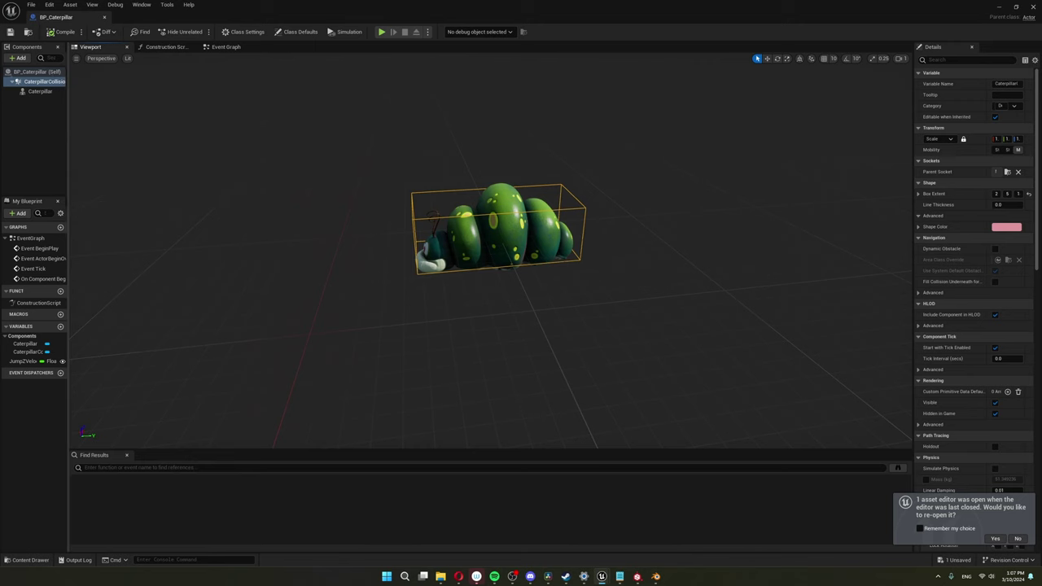
- In Unreal Editor's BP_Caterpillar blueprint, review the CaterpillarCollision box, the Caterpillar skeletal mesh and the JumpZVelocity variable
drag(69, 91, 123, 91)
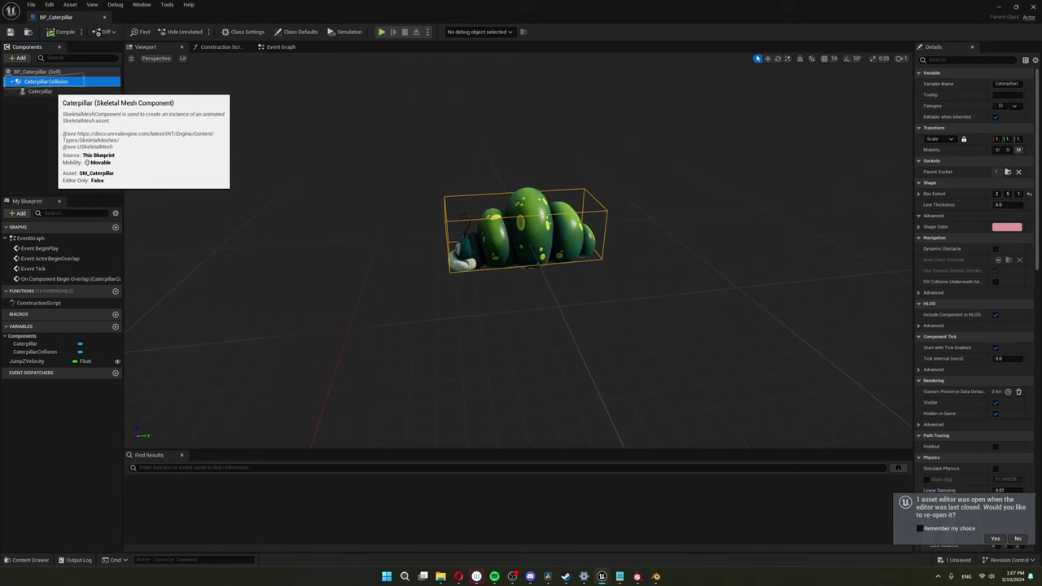
click(62, 91)
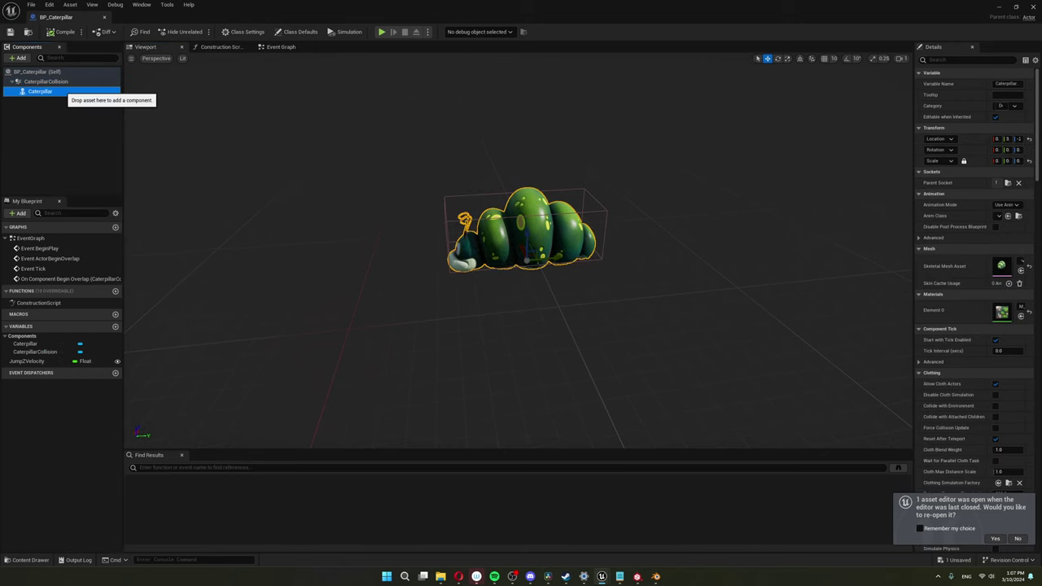
click(75, 361)
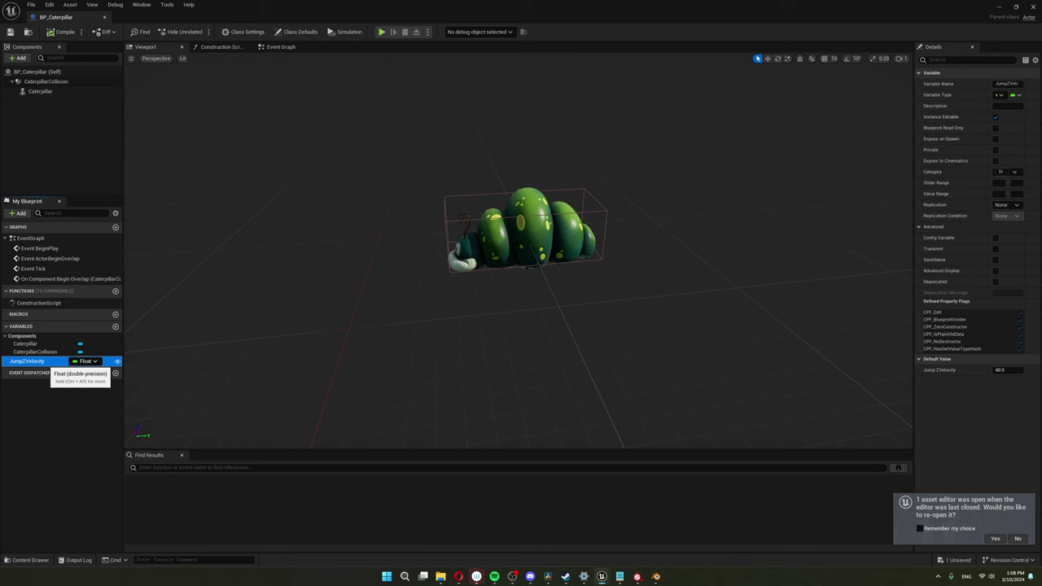
- Trace the BP_Caterpillar overlap event through the player pawn check and Branch to the Set ZVelocity and Set Is Launched nodes
click(281, 46)
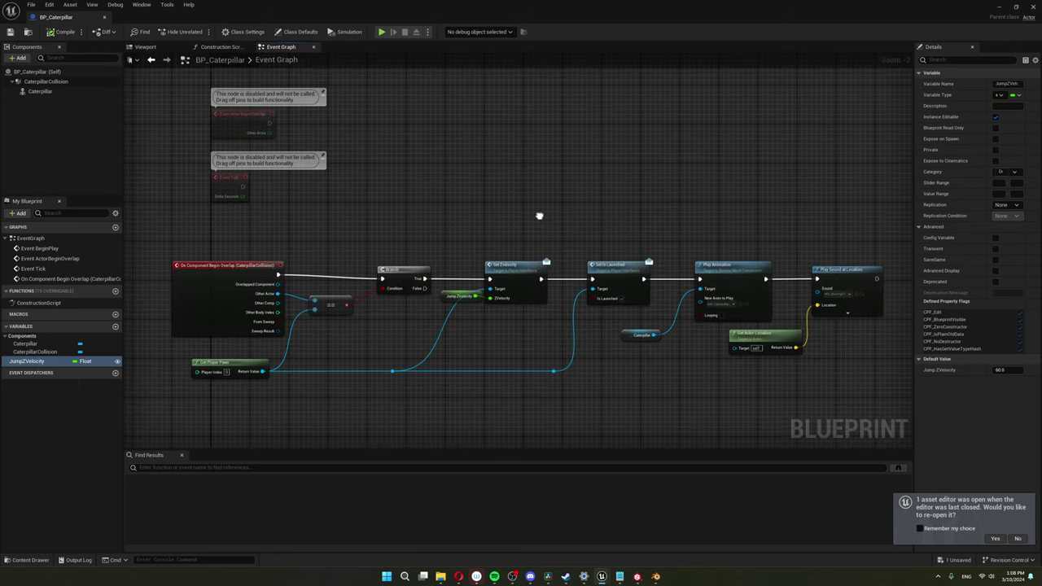
right_drag(540, 217, 557, 197)
scroll(330, 310, up, 2)
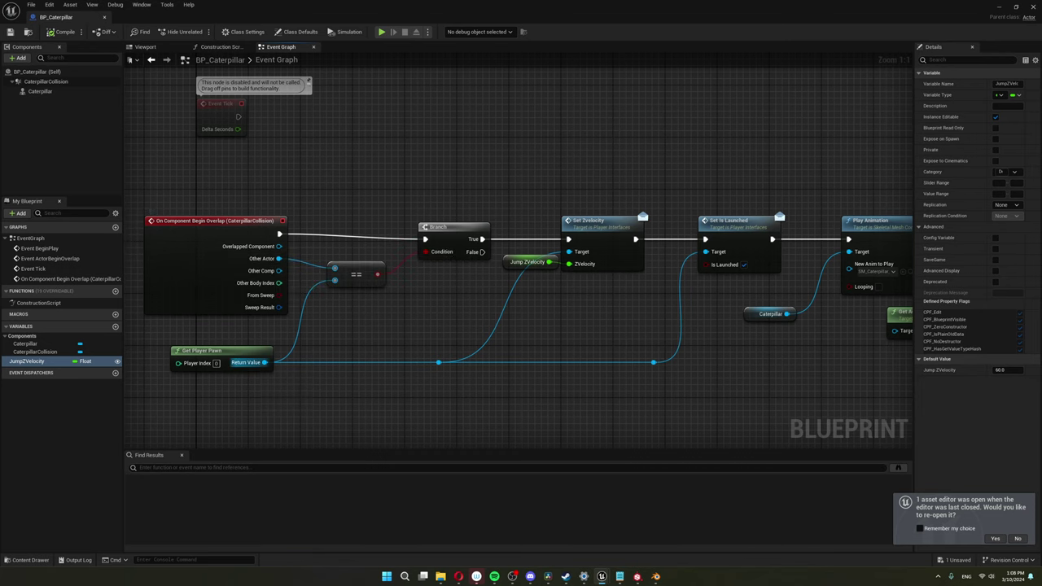
click(243, 351)
click(598, 236)
right_drag(598, 236, 577, 239)
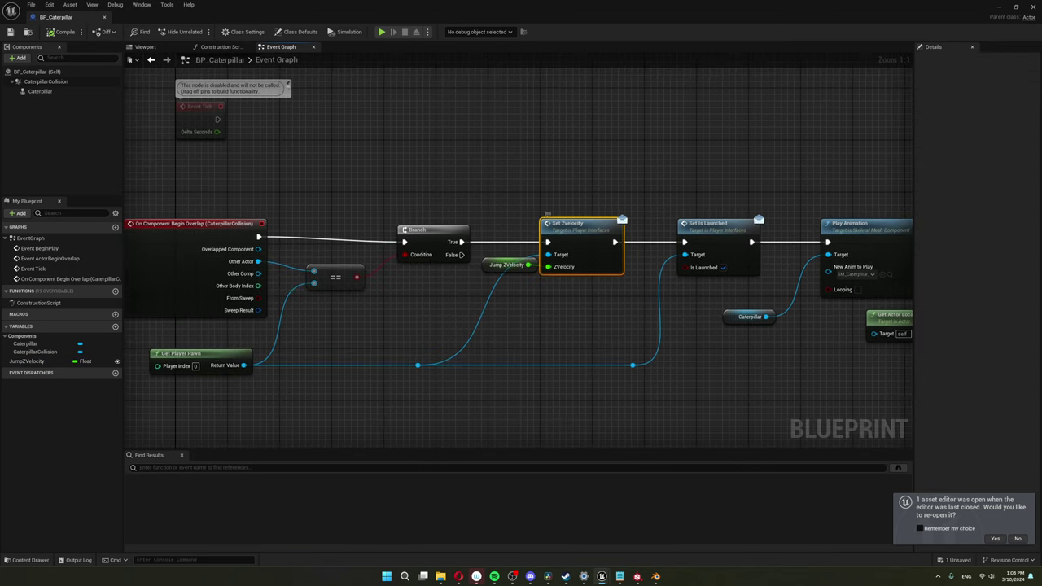
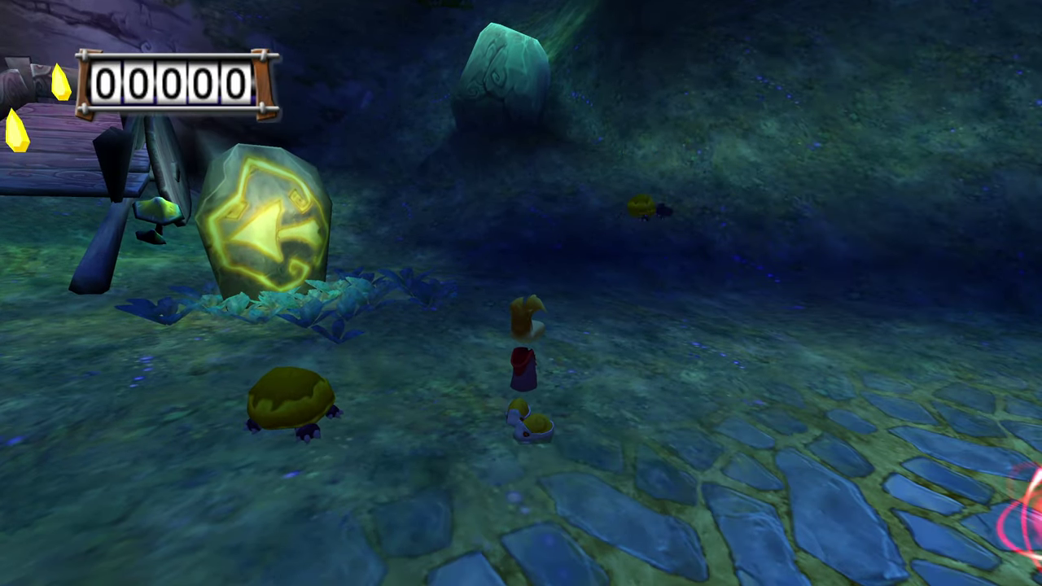
key(Left)
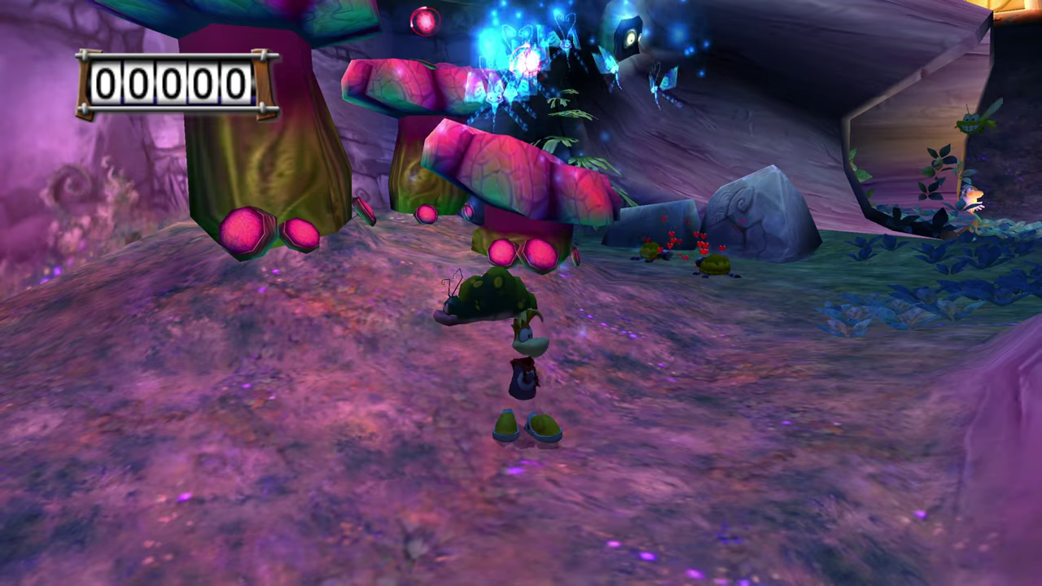
key(Down)
key(Down)
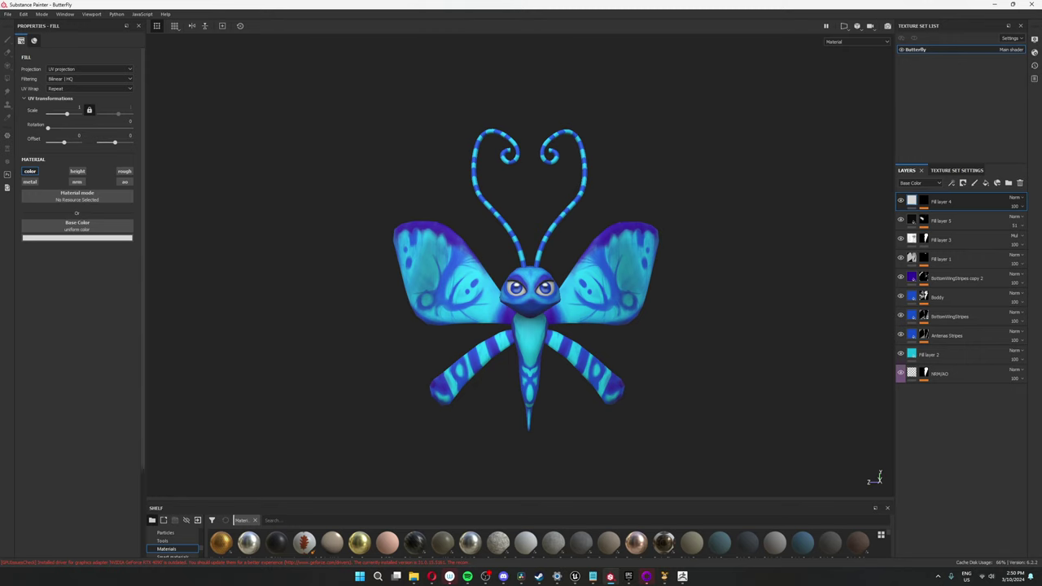
- In Substance Painter, view the butterfly's individual texture channels starting with Base Color, and return to the full material view
key(c)
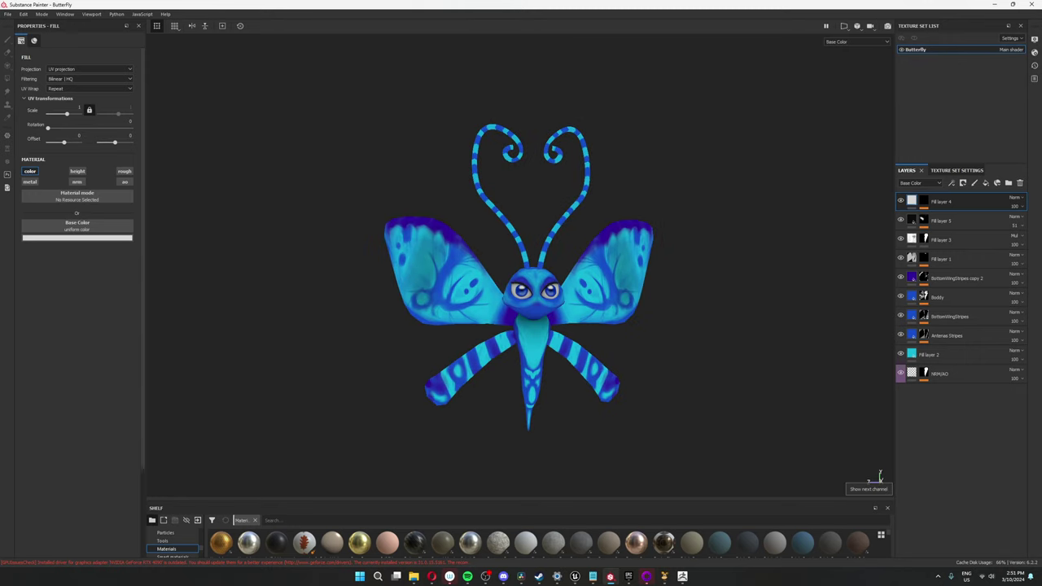
key(c)
key(m)
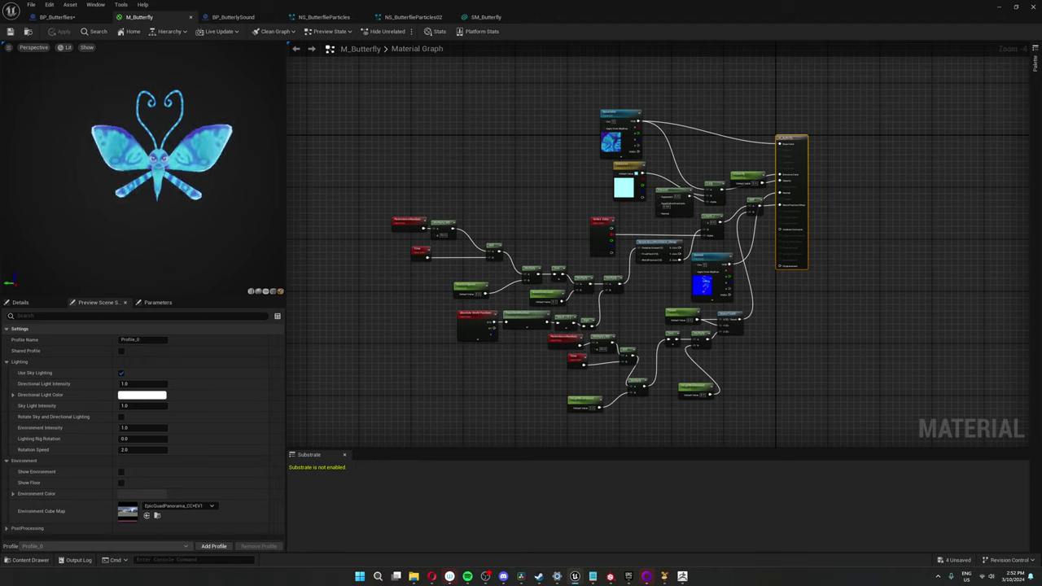
- In Unreal Editor, review the M_Butterfly output node's material settings and the nodes feeding its inputs
right_drag(834, 122, 831, 186)
click(783, 312)
scroll(777, 312, up, 4)
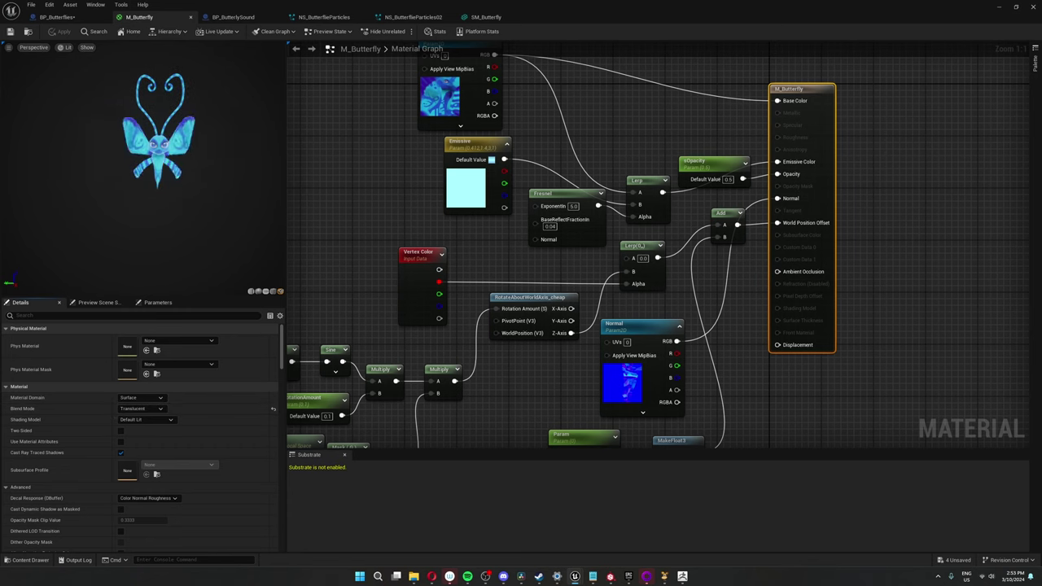
right_drag(920, 155, 894, 158)
- Delete the Normal texture parameter from the M_Butterfly graph and apply the material change
click(606, 323)
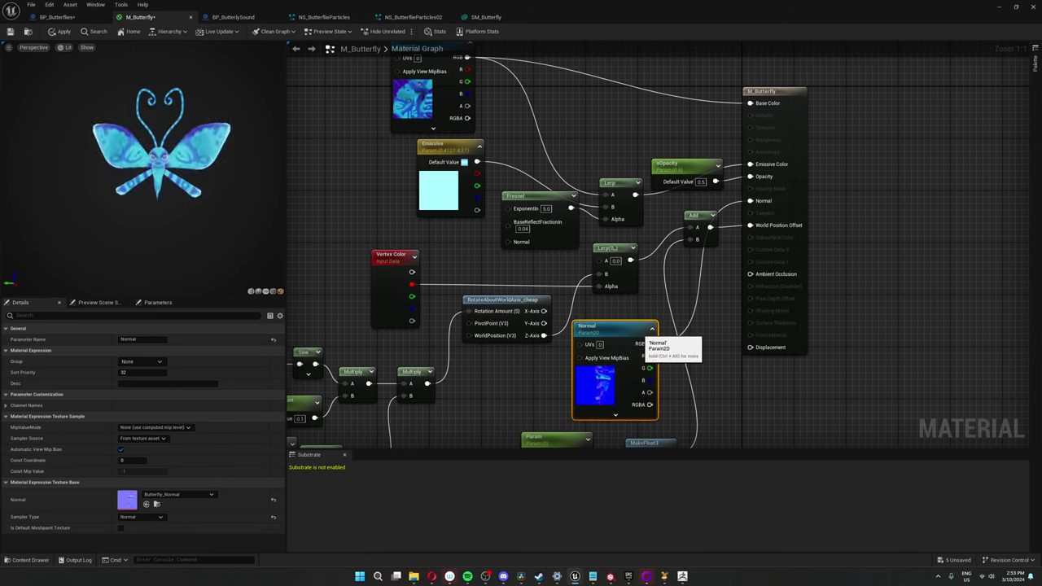
drag(642, 337, 648, 337)
key(Delete)
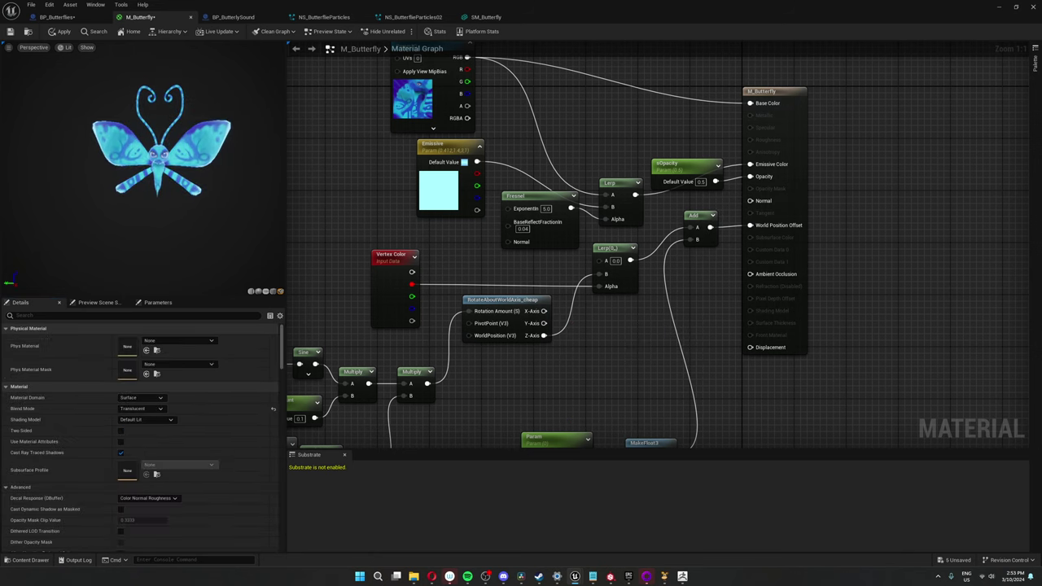
click(58, 32)
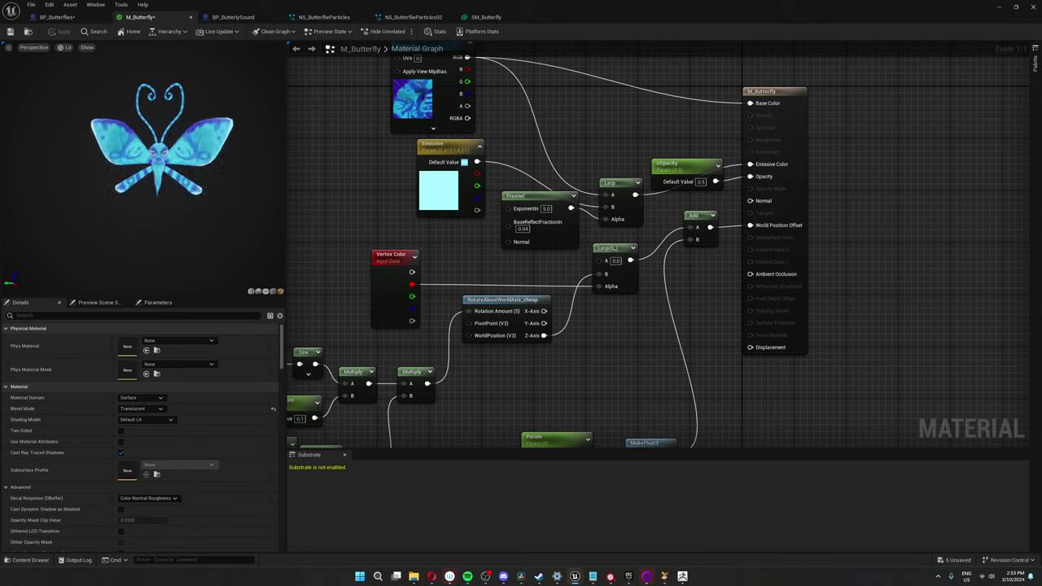
- Check the Fresnel node's settings and disconnect the Emissive Color input of the M_Butterfly output node
right_drag(549, 192, 548, 221)
click(549, 220)
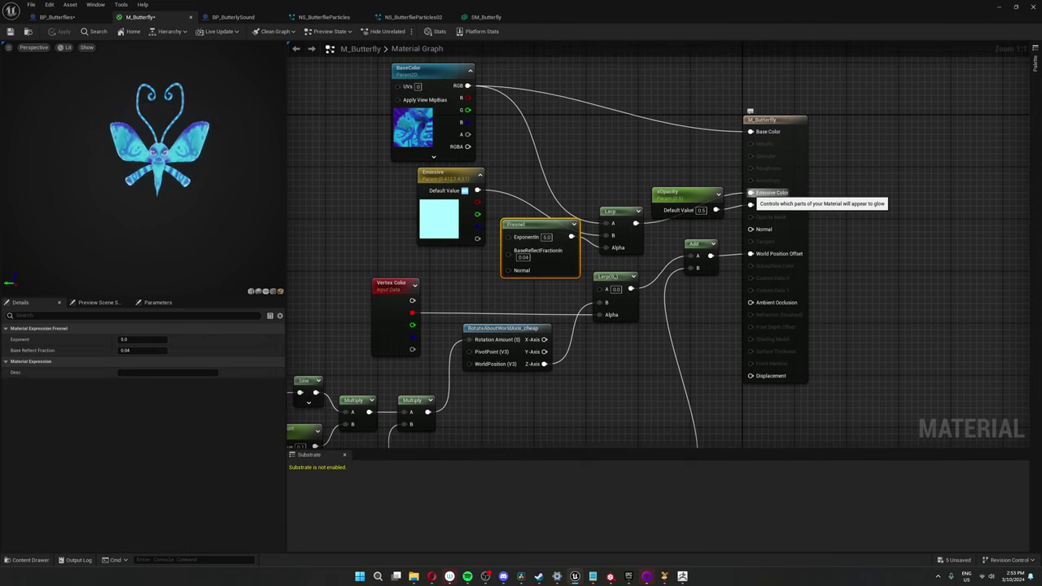
alt+click(749, 193)
- Examine the wing rotation and height bob node chains, including RotateAboutWorldAxis_cheap, that feed the World Position Offset input
scroll(476, 398, down, 1)
right_drag(475, 398, 669, 232)
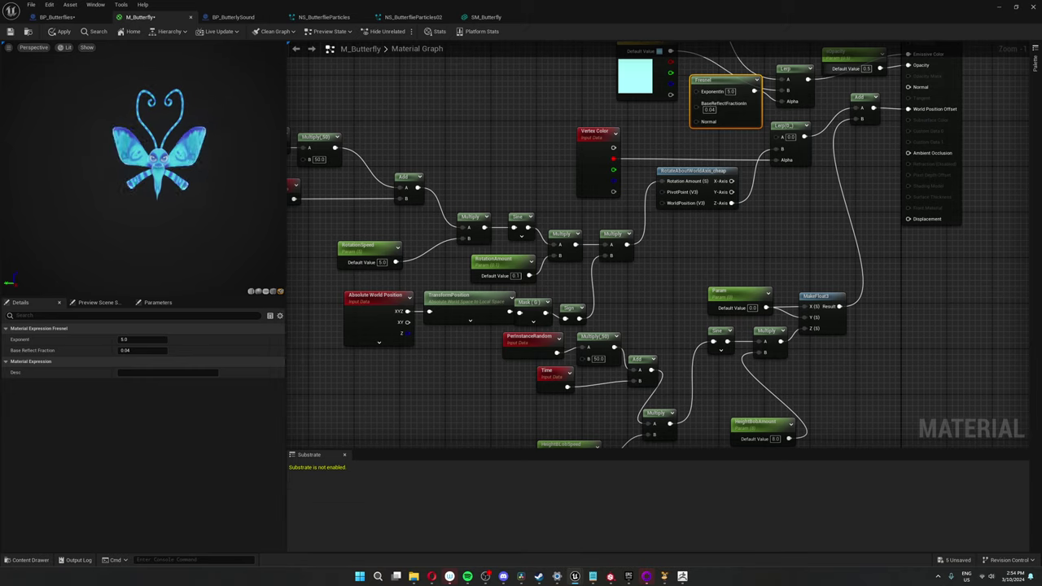
right_drag(450, 167, 446, 223)
scroll(685, 242, up, 1)
right_drag(782, 242, 654, 264)
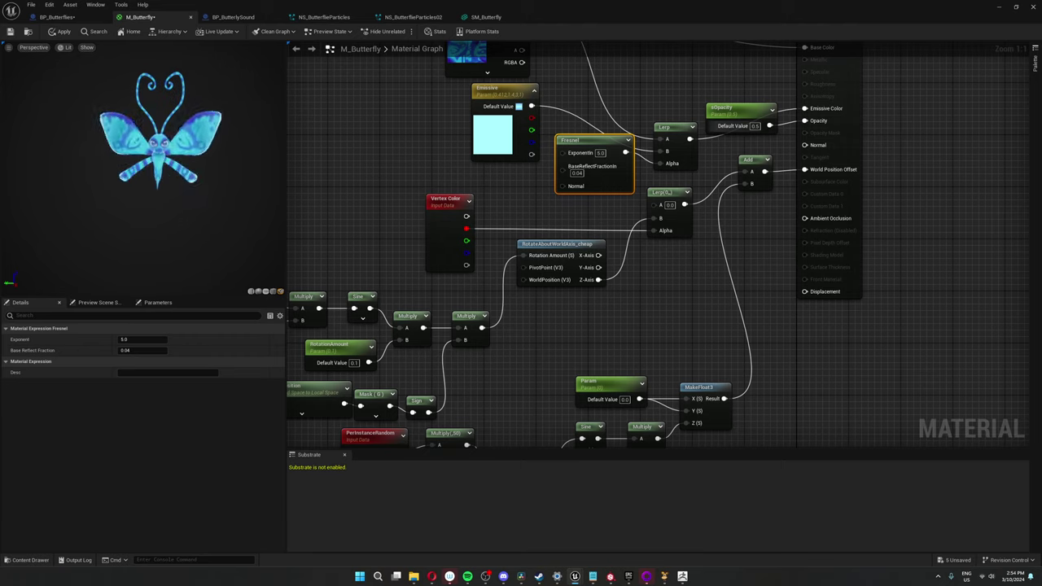
click(829, 203)
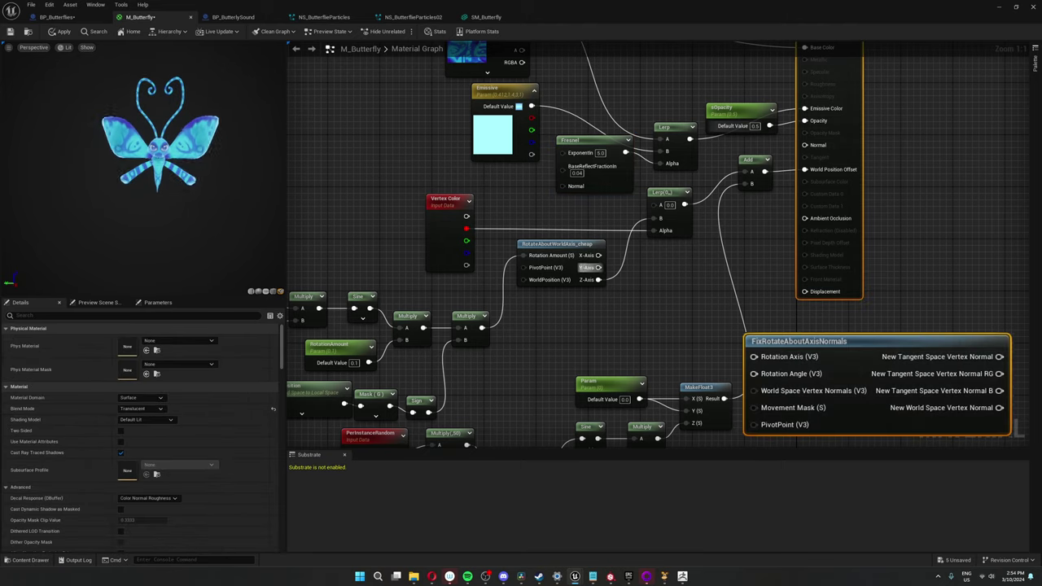
click(573, 244)
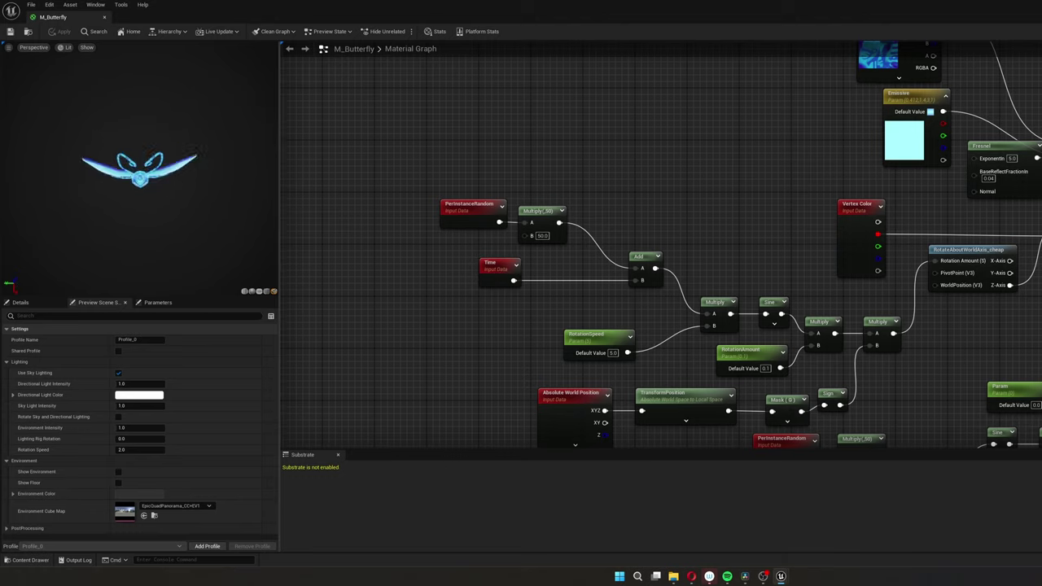
- Try a larger default value for the RotationAmount parameter in the M_Butterfly material
click(739, 351)
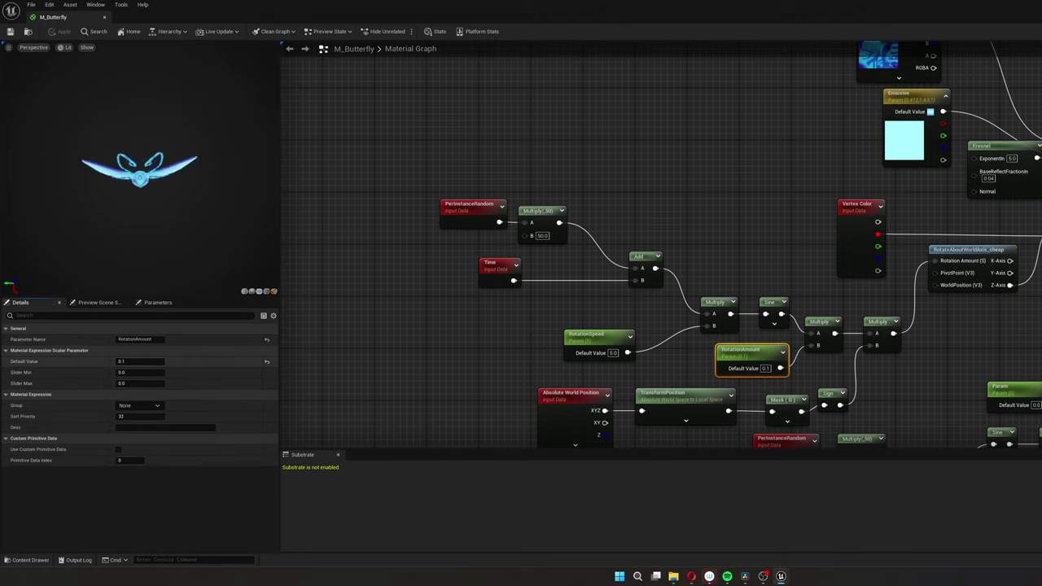
mouse_move(145, 360)
mouse_down()
mouse_move(106, 361)
mouse_move(212, 360)
mouse_up()
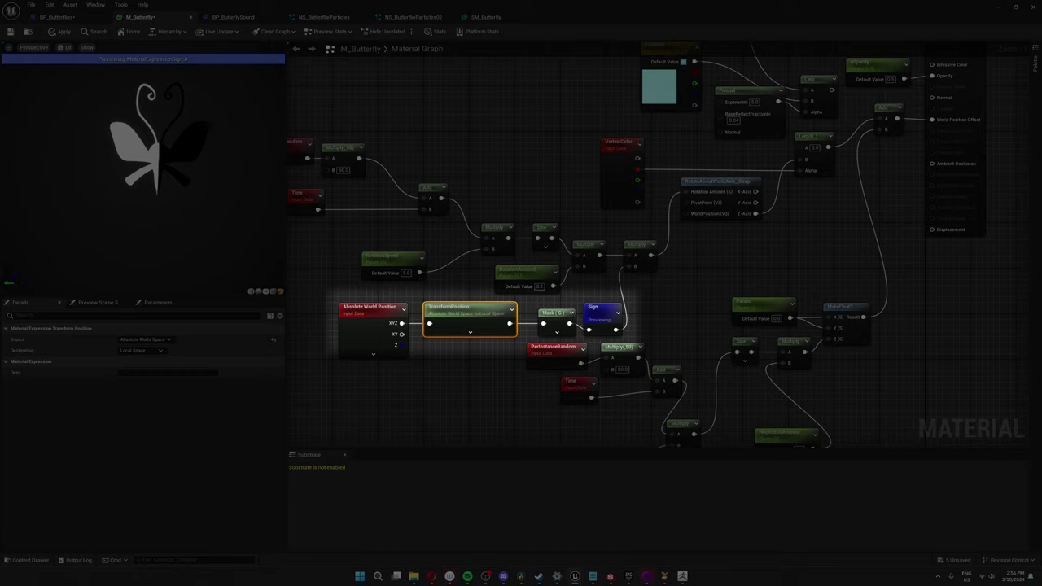
- Break the Sign node's link to the wing rotation Multiply node and reconnect it to the same B input
click(557, 321)
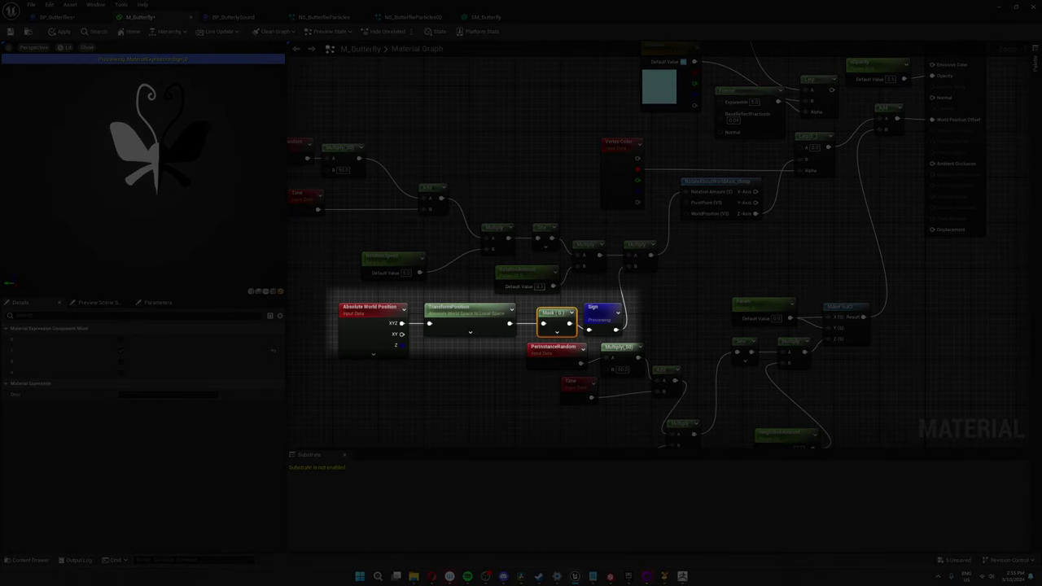
click(602, 319)
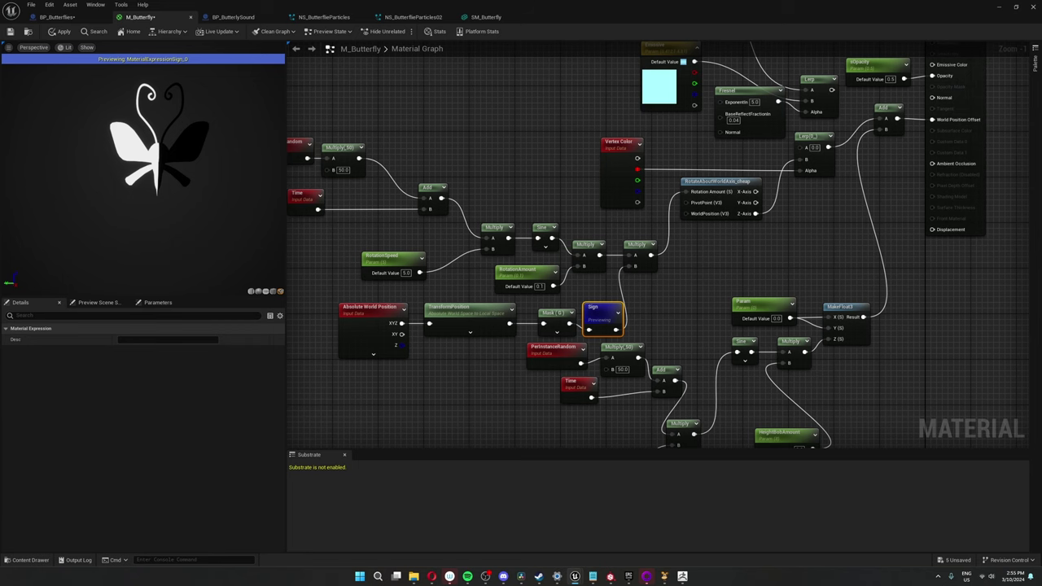
right_drag(644, 292, 670, 313)
alt+click(656, 289)
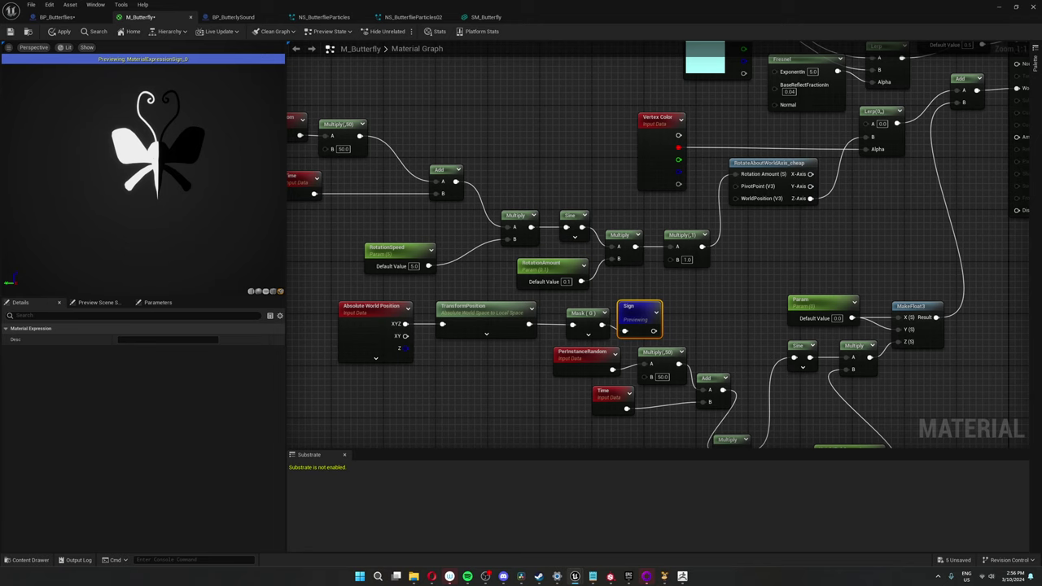
drag(653, 331, 675, 271)
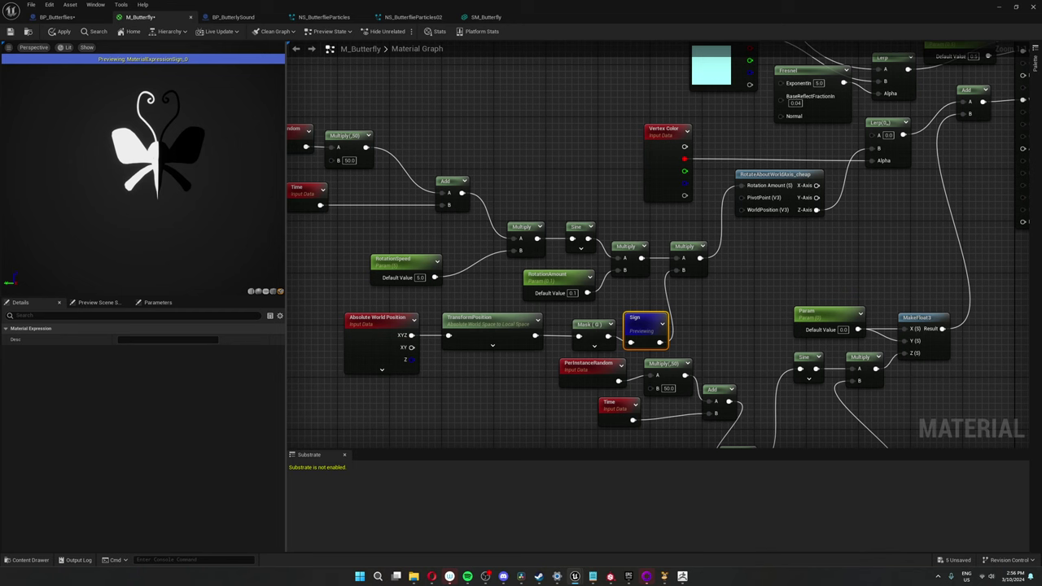
right_drag(765, 233, 772, 250)
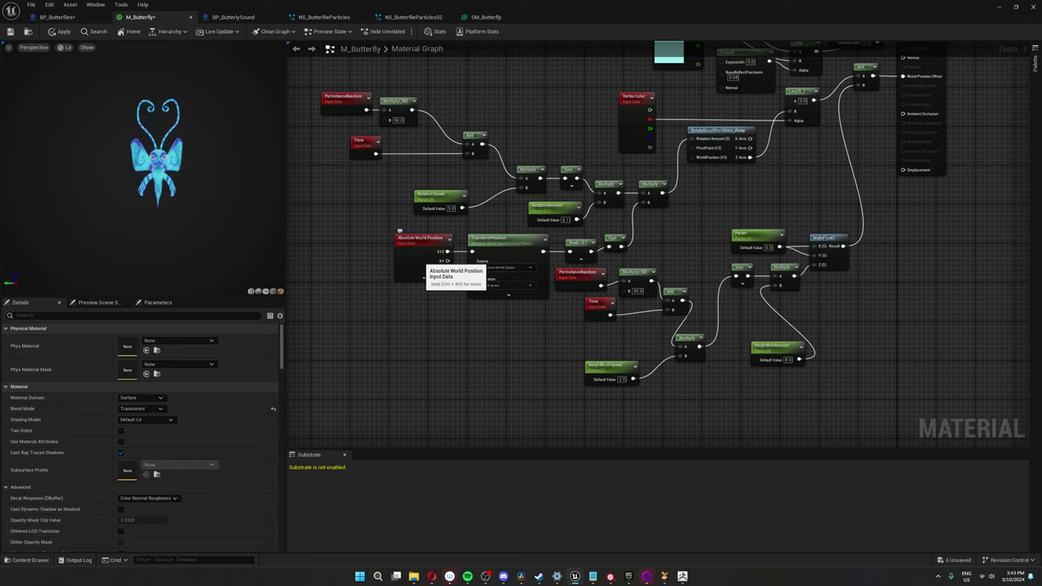
- Examine the Absolute World Position, TransformPosition and Mask nodes, along with the height bob chain
click(424, 275)
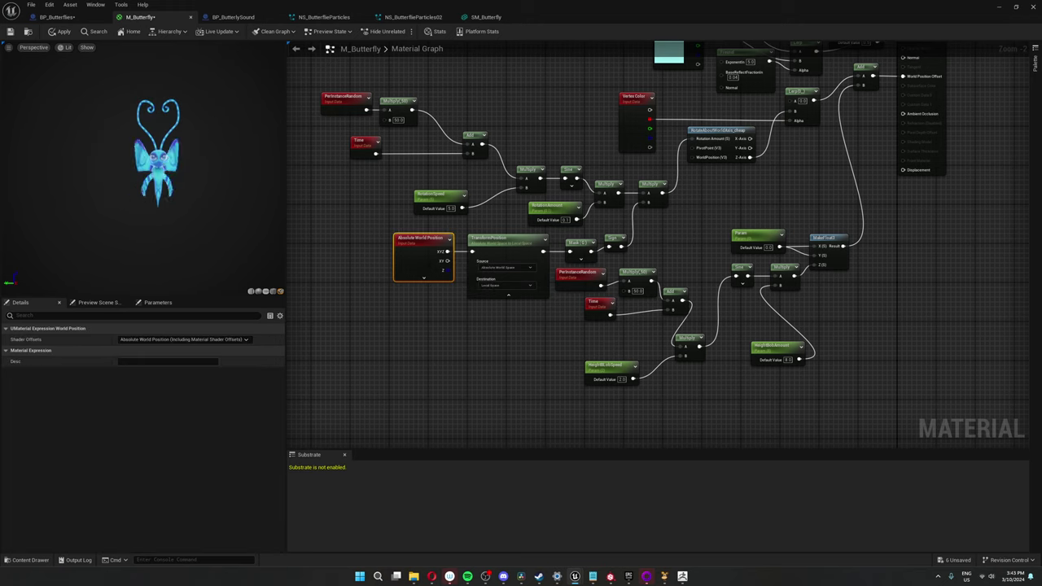
click(473, 237)
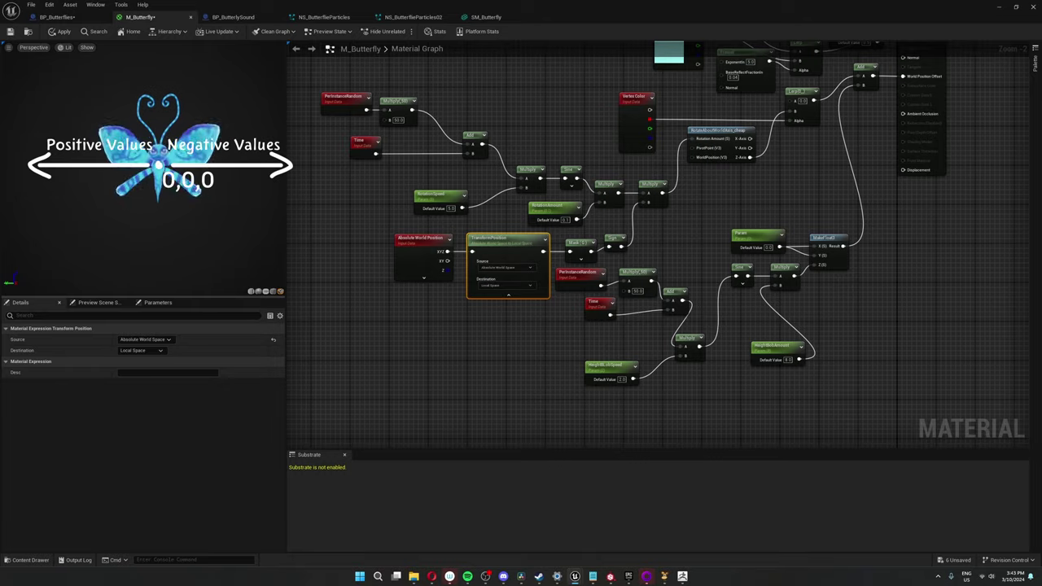
click(578, 245)
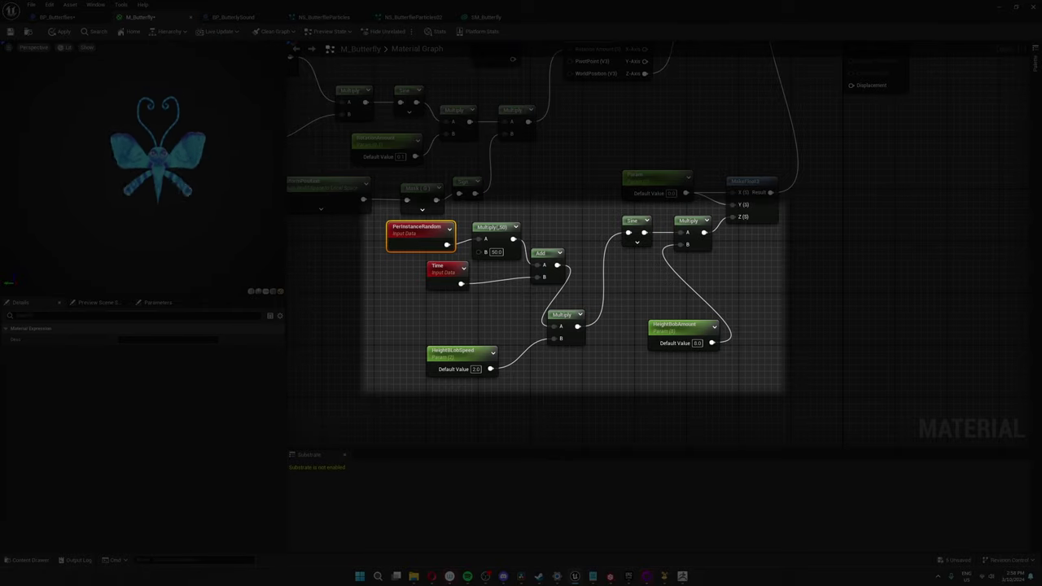
right_drag(733, 172, 734, 182)
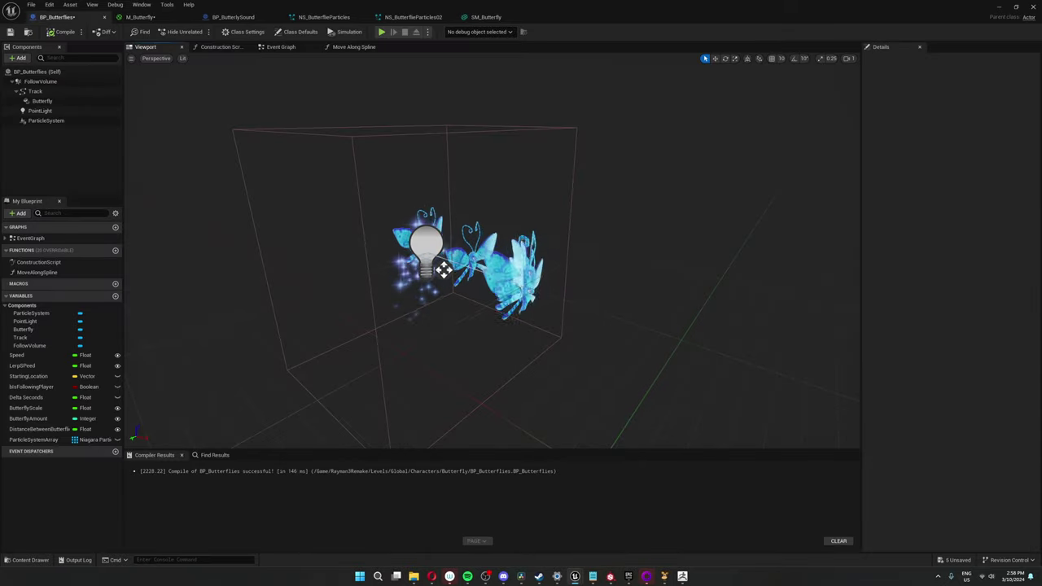
- Review the FollowVolume, Track, ParticleSystem, PointLight and Butterfly components of BP_Butterflies, including the NS_ButterflieParticles system
click(444, 270)
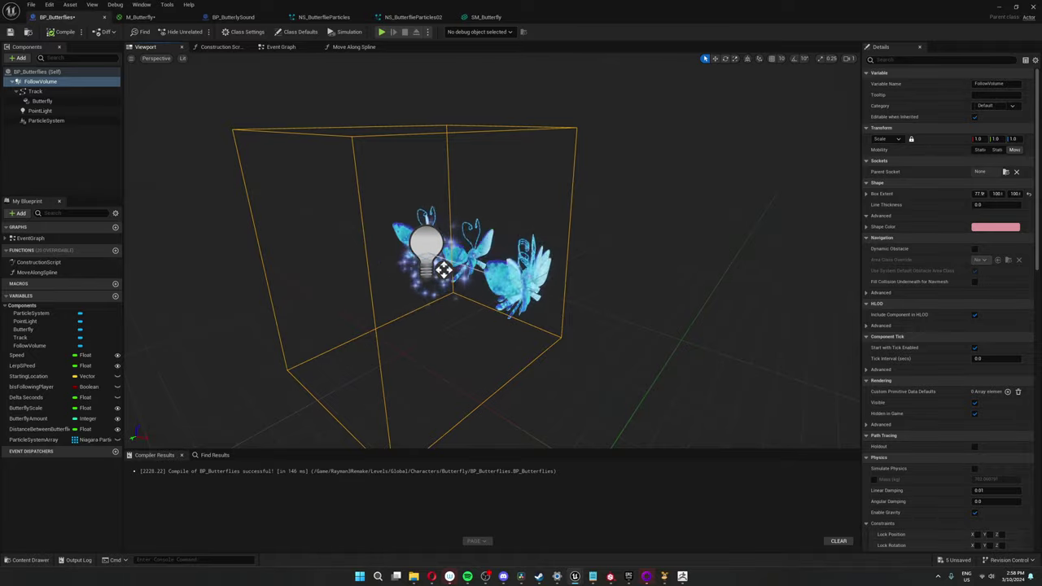
click(442, 271)
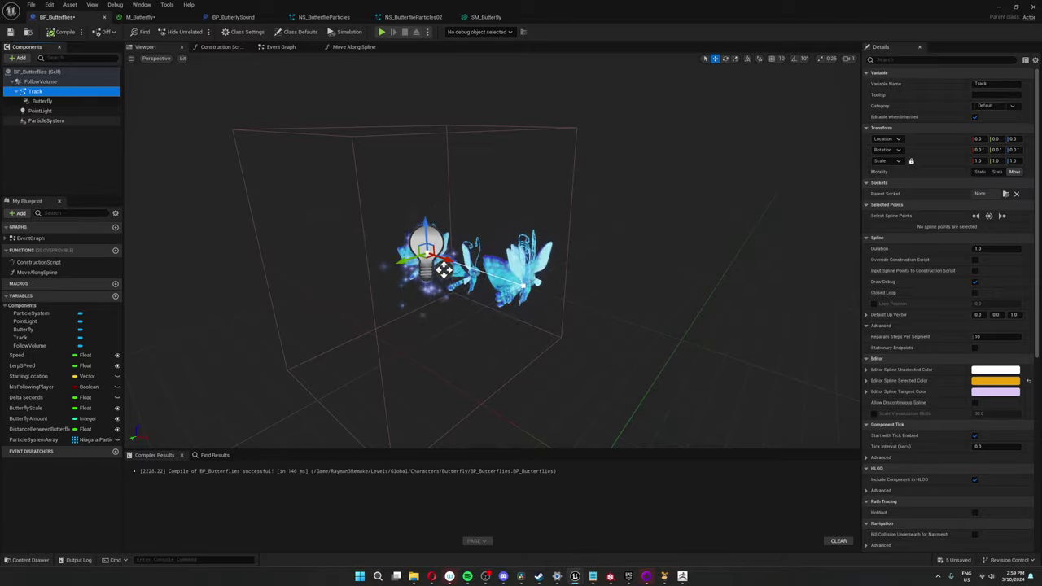
click(45, 120)
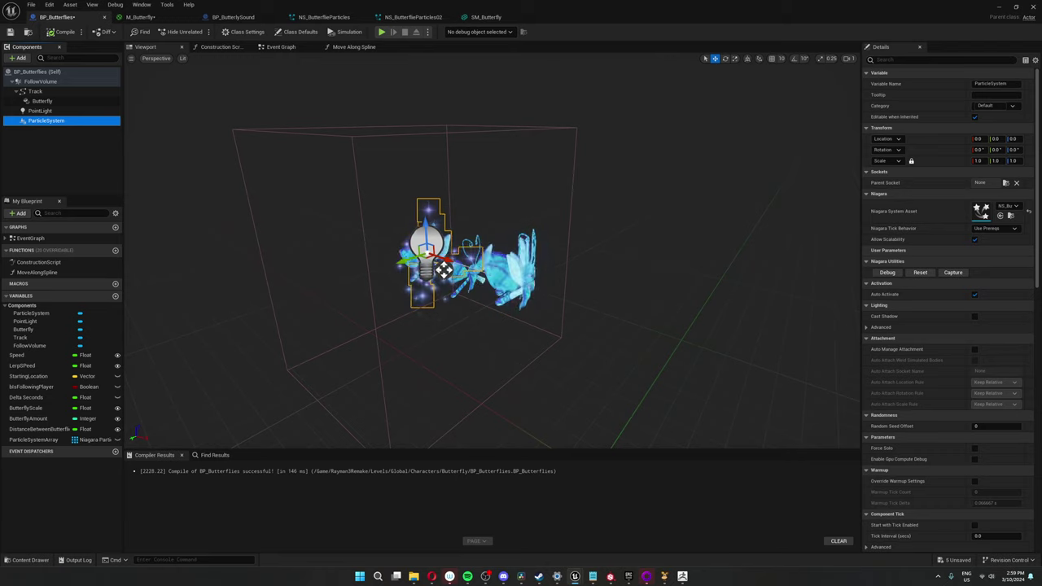
click(324, 17)
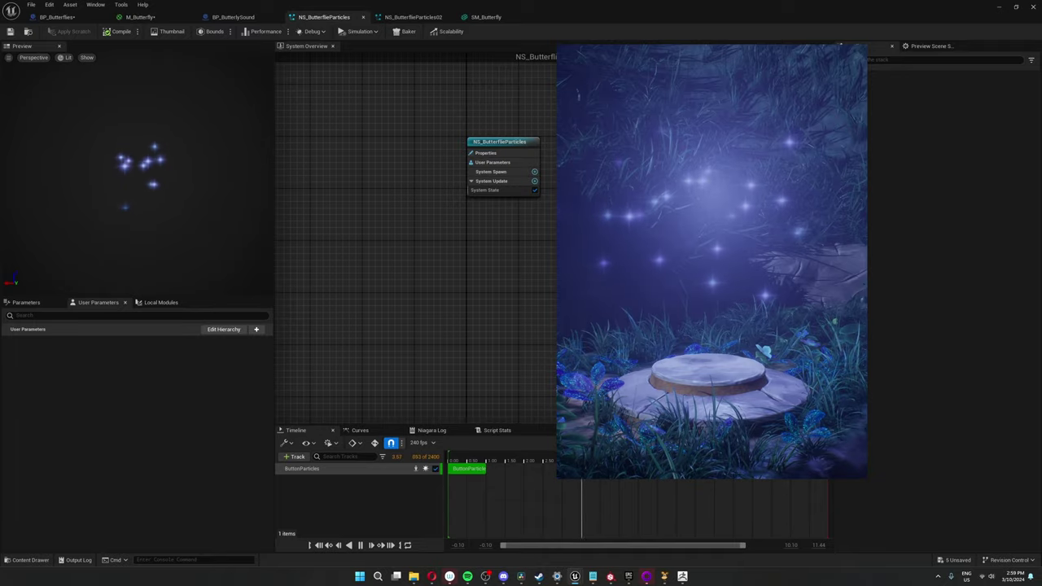
click(57, 16)
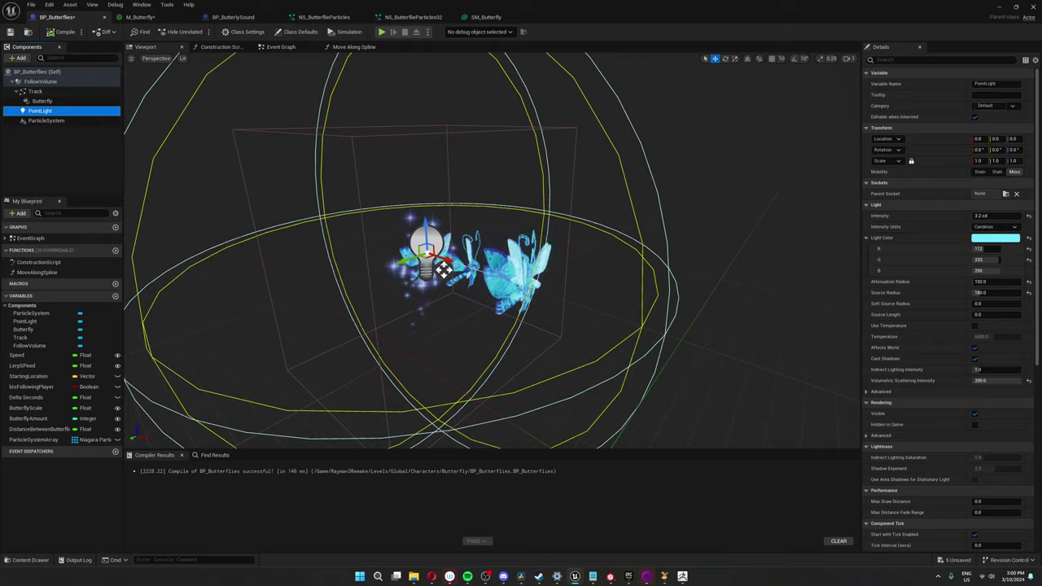
click(43, 101)
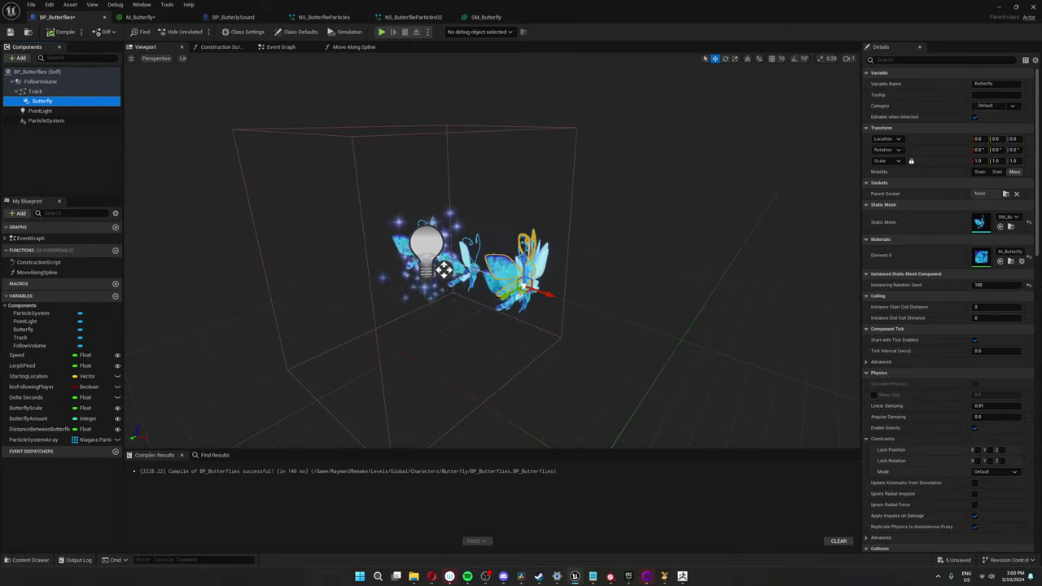
- Open the Construction Script of BP_Butterflies and examine its node graph
click(220, 47)
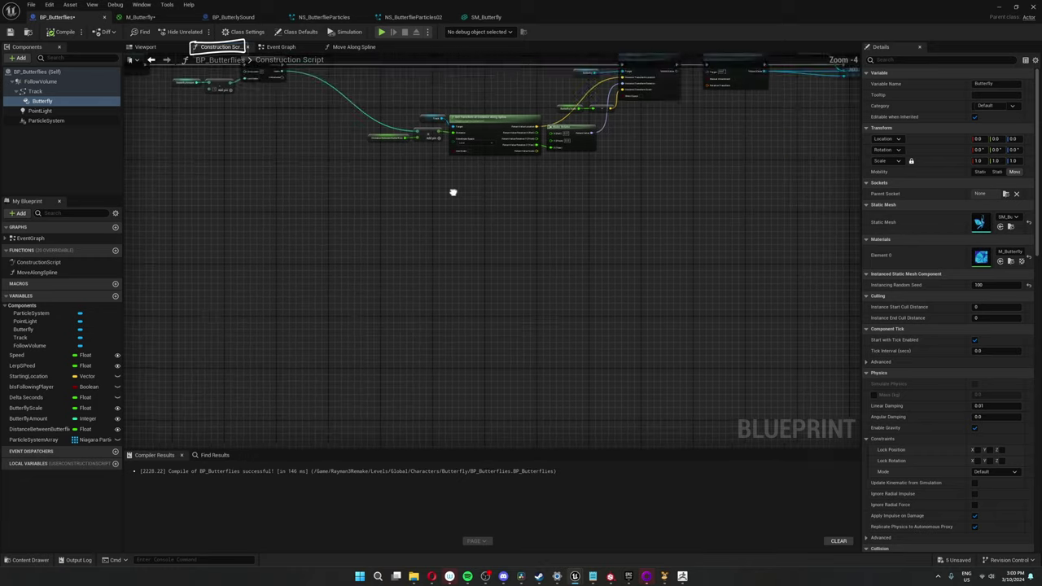
right_drag(454, 192, 465, 320)
scroll(464, 320, down, 1)
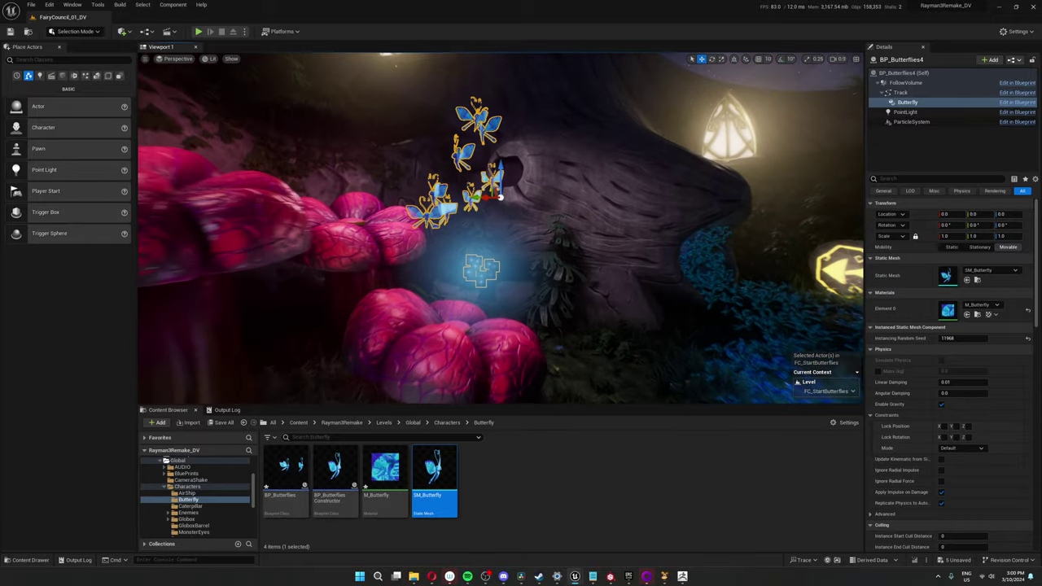
- Try Butterfly Amount values of 3, 1 and 21 on the BP_Butterflies4 actor in the level, with editor icons shown
right_drag(501, 228, 517, 213)
key(g)
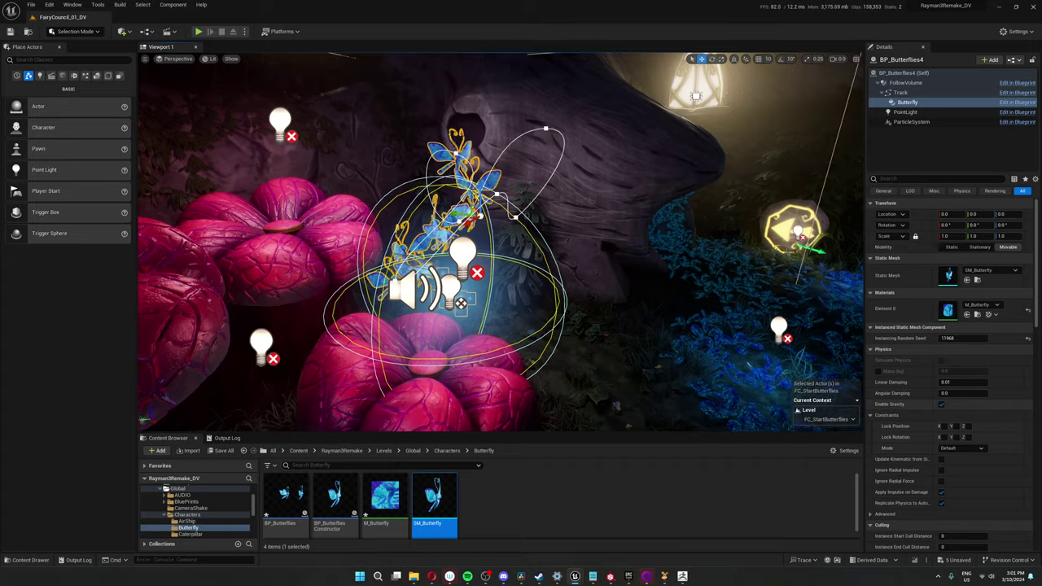
click(903, 72)
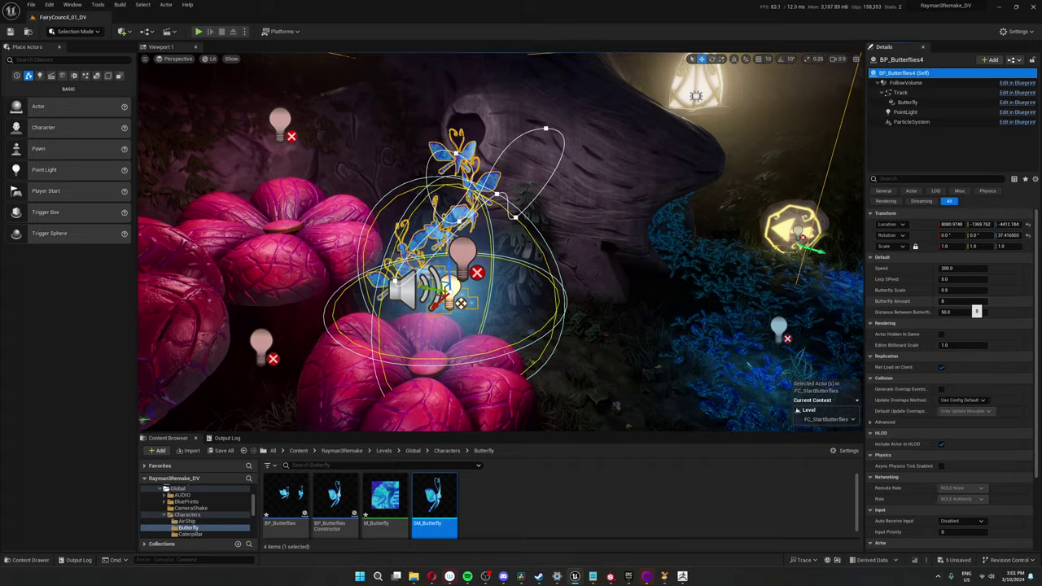
click(962, 302)
key(BackSpace)
text(5)
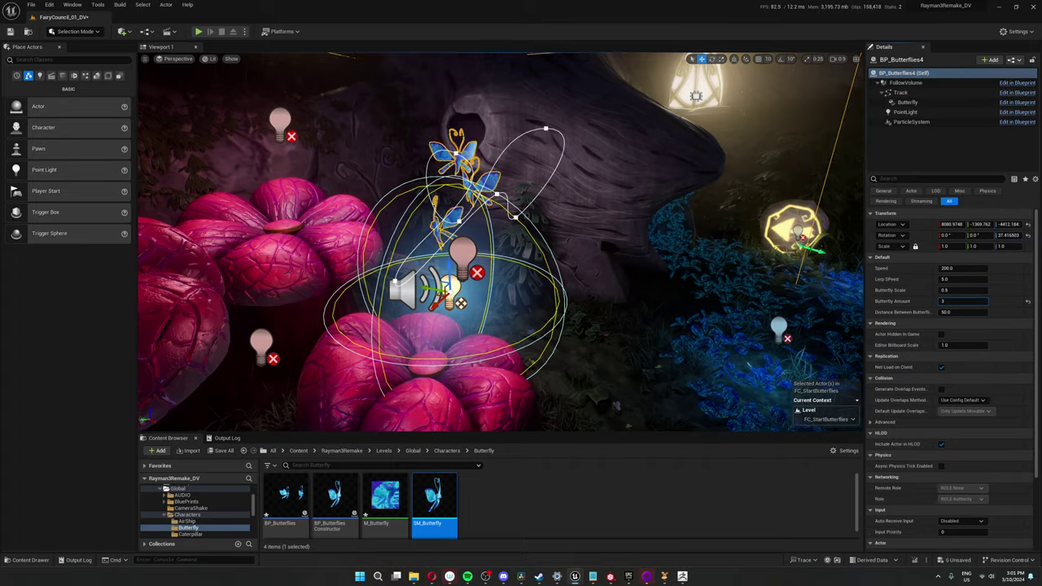
key(BackSpace)
text(1)
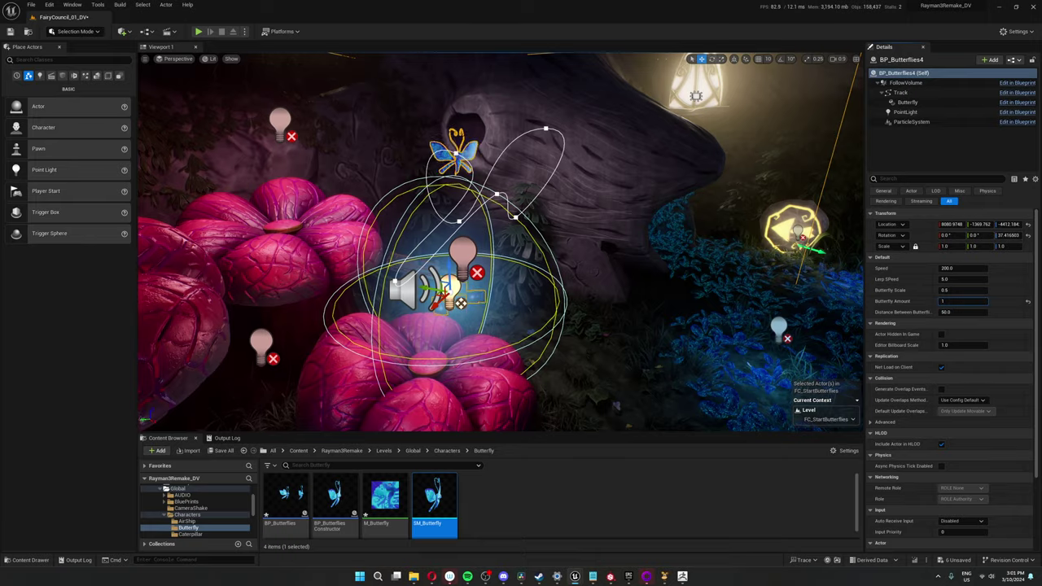
drag(963, 301, 981, 302)
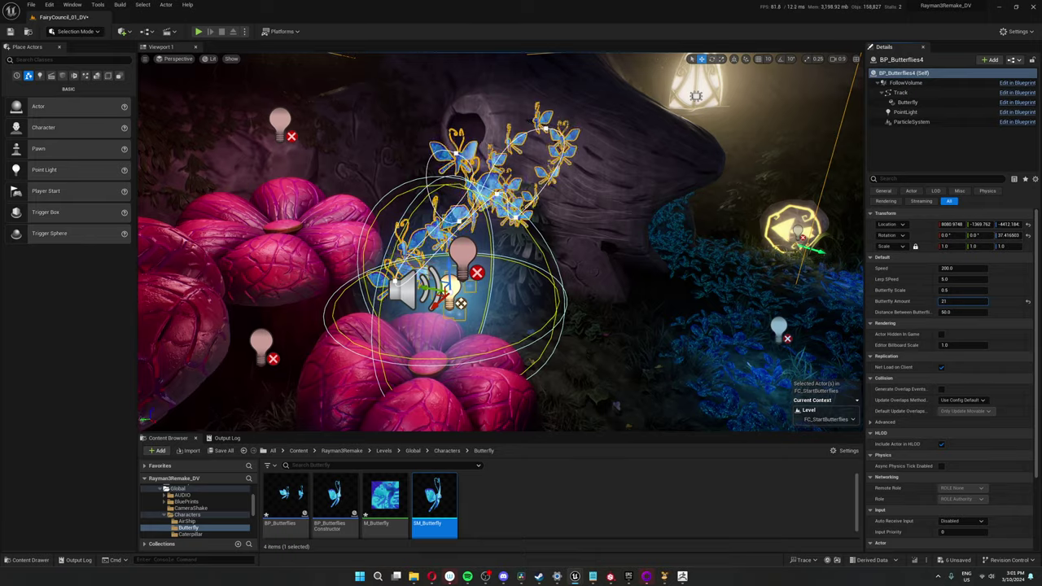
- Restore the Butterfly Amount of the BP_Butterflies4 actor to 8
key(BackSpace)
key(BackSpace)
text(8)
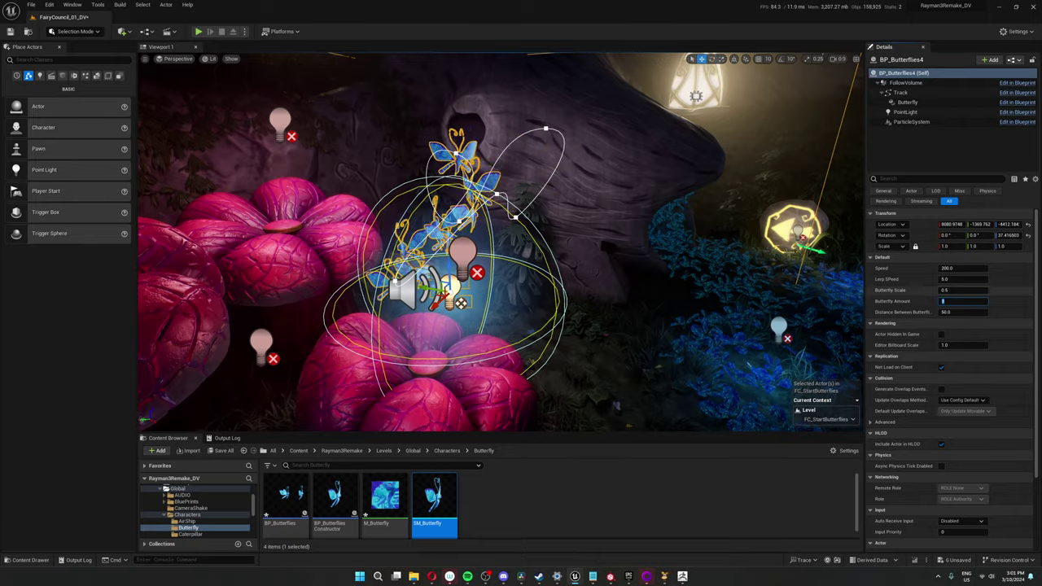
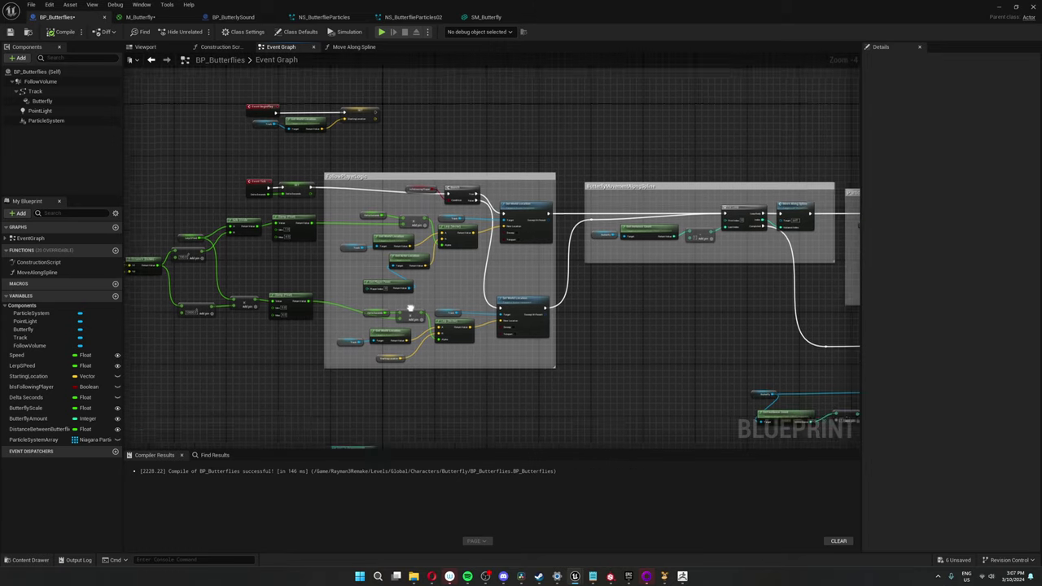
- Examine the FollowVolume begin and end overlap events in the BP_Butterflies Event Graph
scroll(400, 290, down, 1)
right_drag(400, 291, 501, 283)
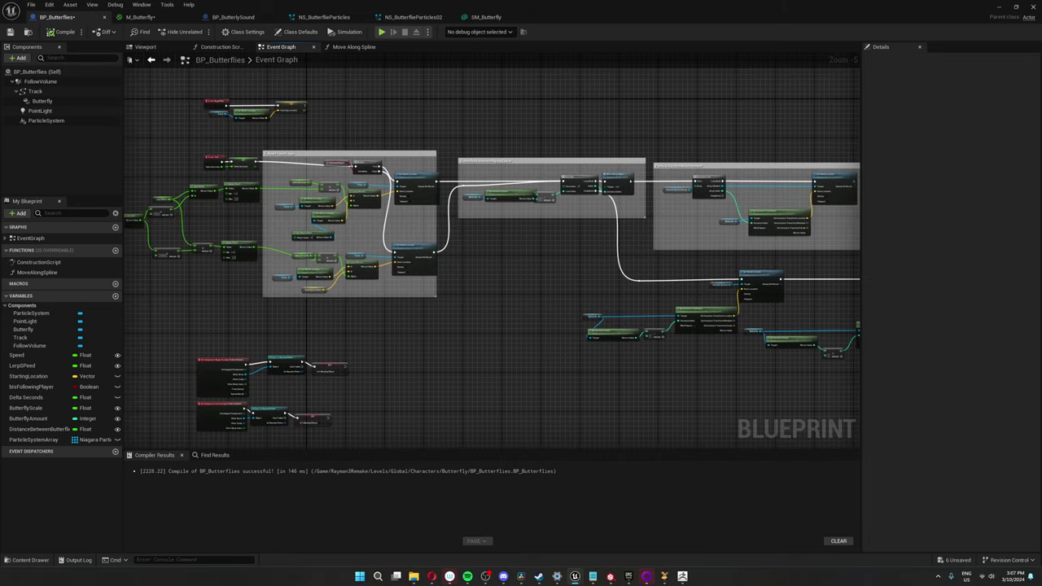
right_drag(365, 346, 456, 270)
scroll(314, 302, up, 5)
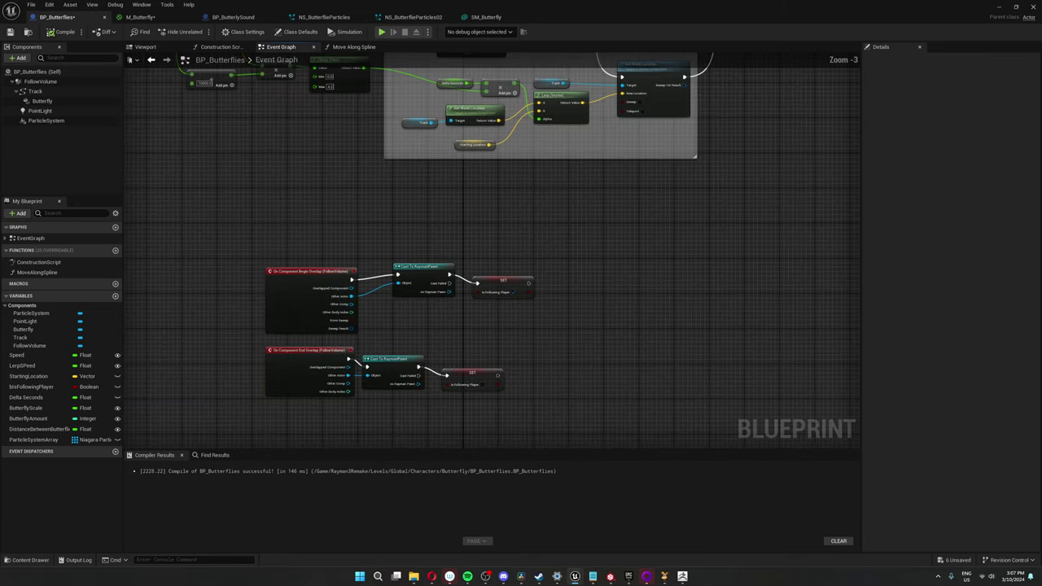
right_drag(406, 319, 358, 244)
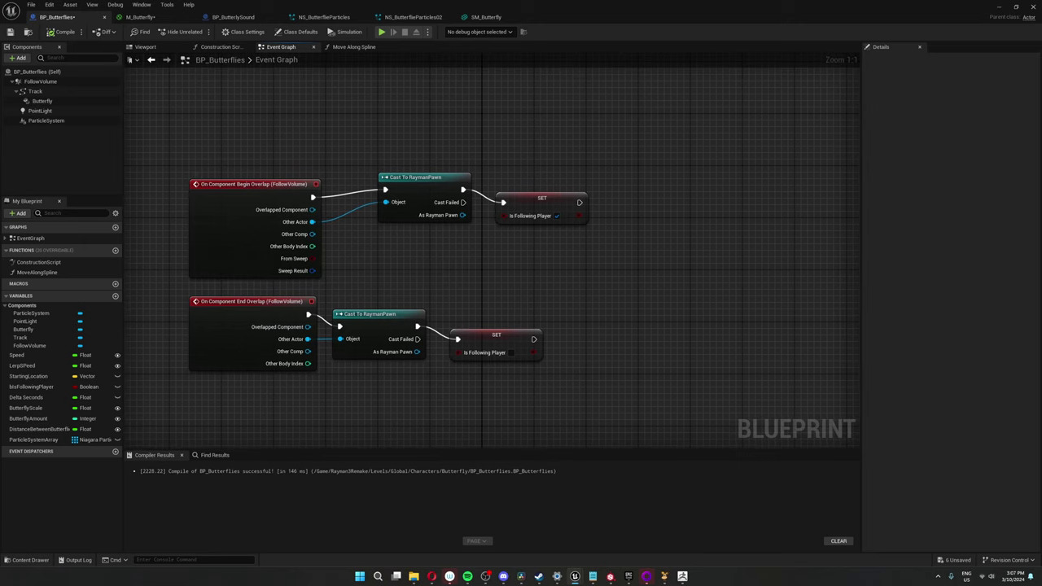
- Reposition the Cast To RaymanPawn and Is Following Player Set nodes of both FollowVolume overlap events
right_drag(644, 399, 593, 392)
drag(593, 392, 390, 191)
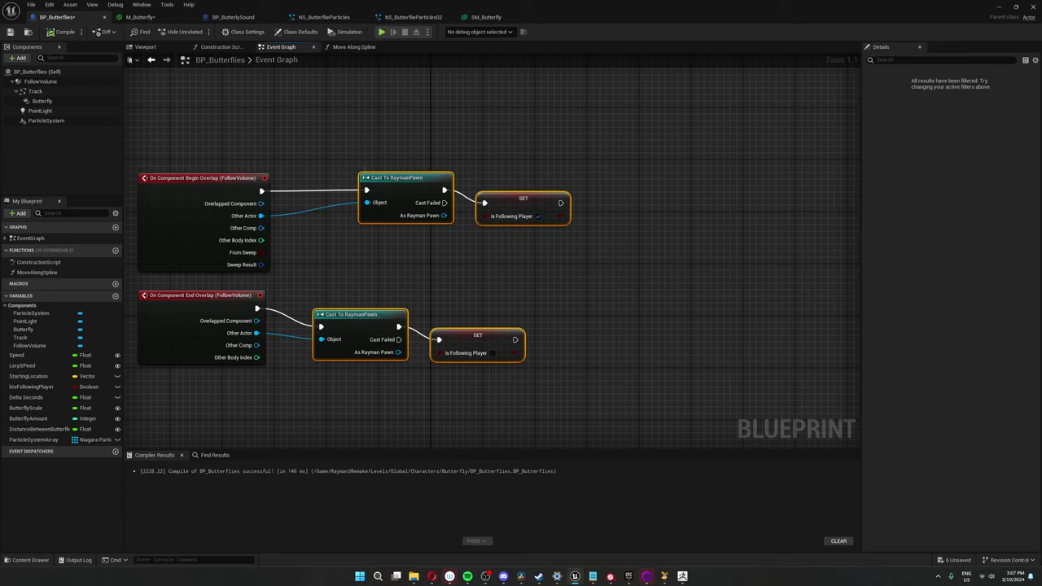
click(367, 173)
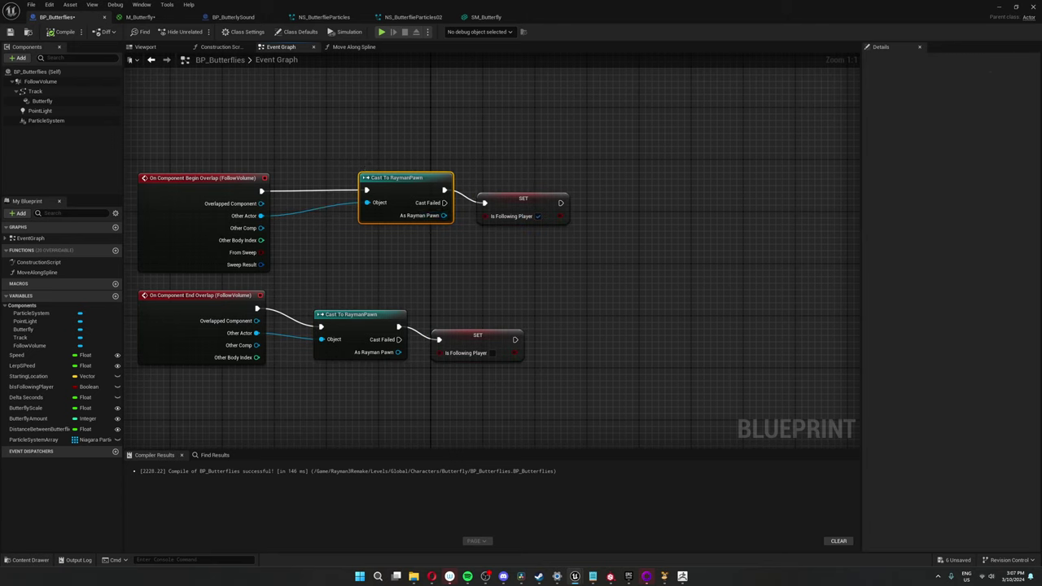
mouse_move(487, 213)
mouse_down()
mouse_move(537, 209)
mouse_move(483, 223)
mouse_up()
mouse_move(444, 349)
mouse_down()
mouse_move(482, 348)
mouse_move(444, 359)
mouse_up()
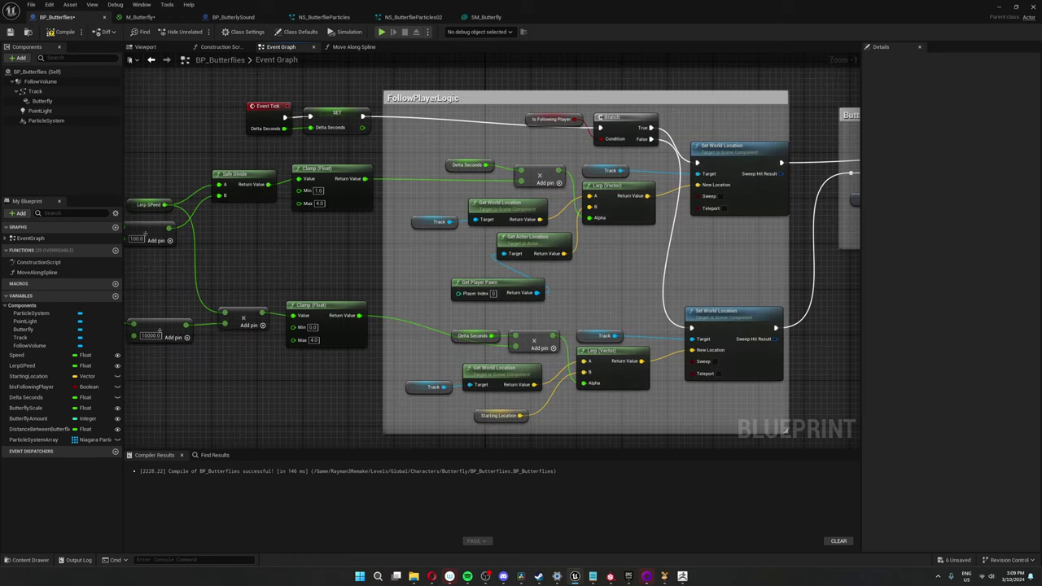
- Move the Is Following Player node slightly lower beside the FollowPlayerLogic Branch and check the Track and upper Lerp (Vector) nodes
drag(529, 118, 531, 136)
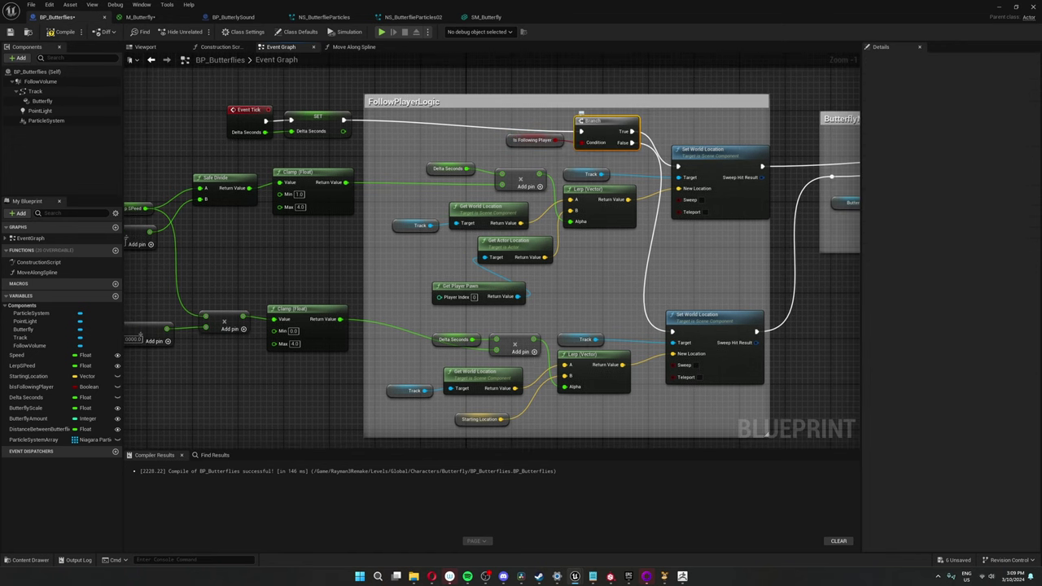
click(35, 92)
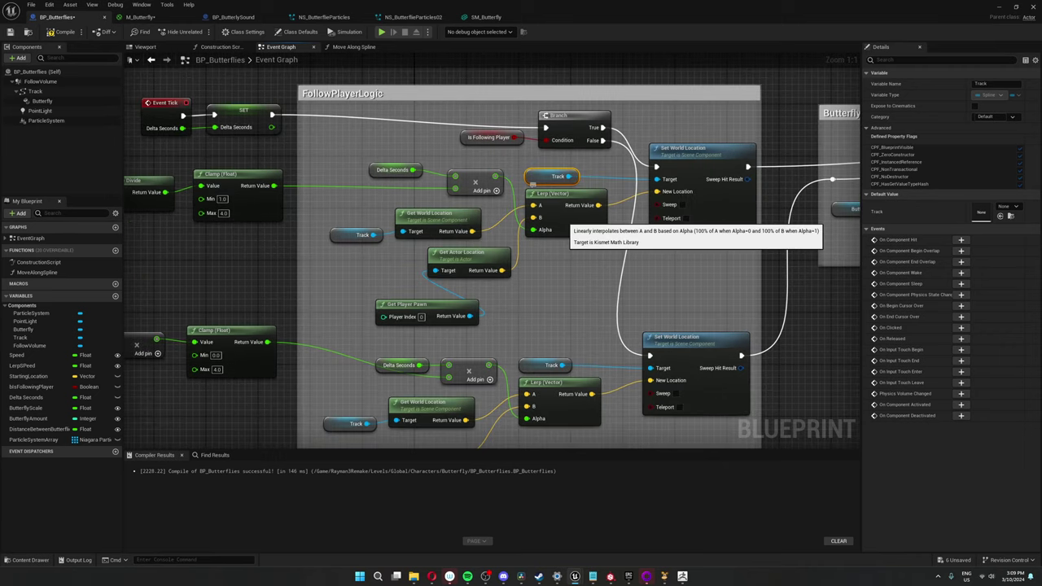
click(558, 215)
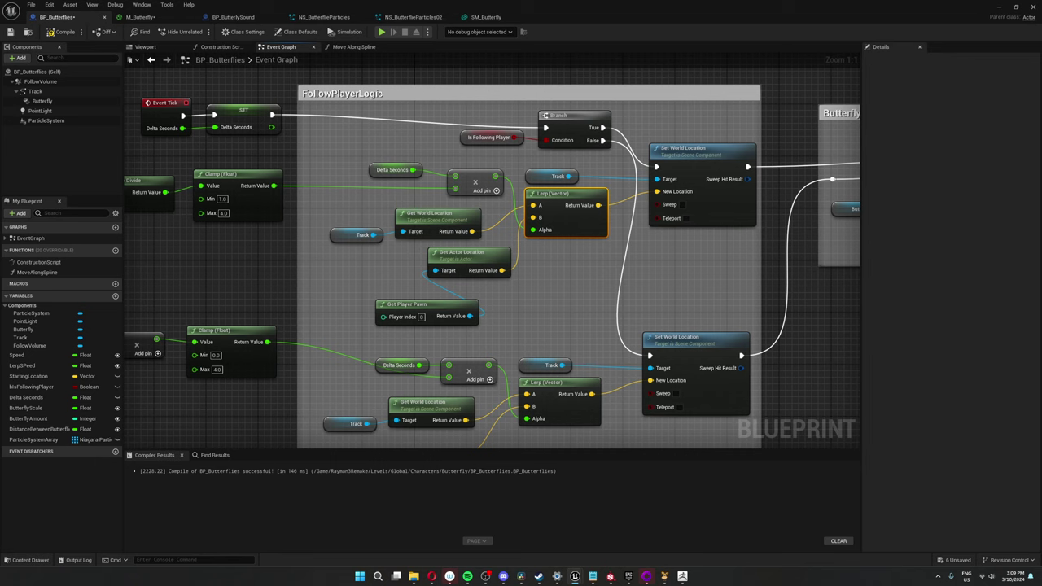
- Examine the Distance, LerpSpeed, Safe Divide and Clamp chain that drives the Lerp (Vector) alpha in FollowPlayerLogic
right_drag(328, 223, 468, 203)
scroll(468, 203, down, 2)
right_drag(326, 244, 466, 227)
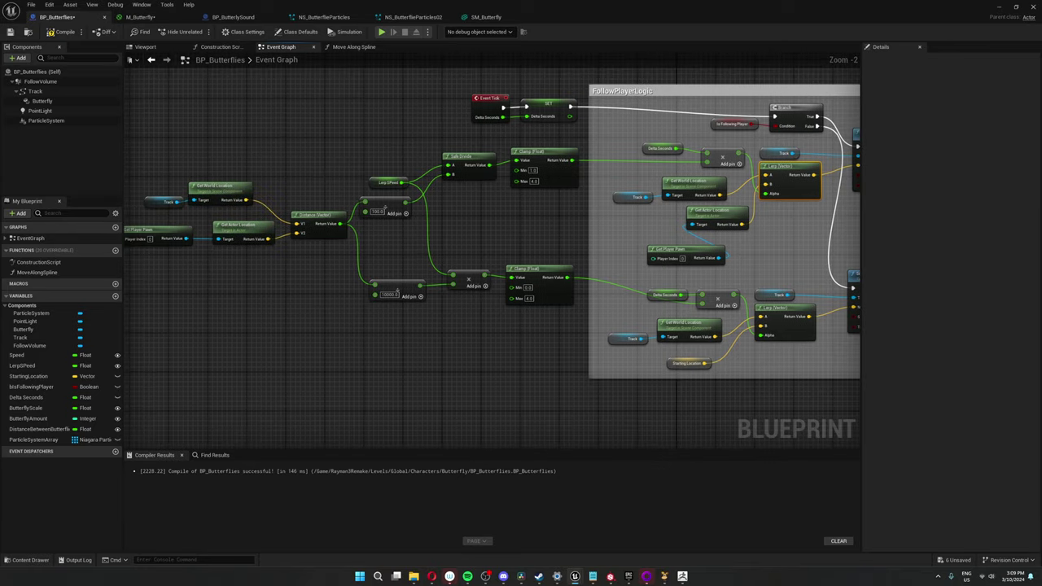
mouse_move(267, 249)
right_down()
mouse_move(400, 250)
mouse_move(284, 253)
right_up()
scroll(623, 212, up, 2)
right_drag(769, 194, 556, 257)
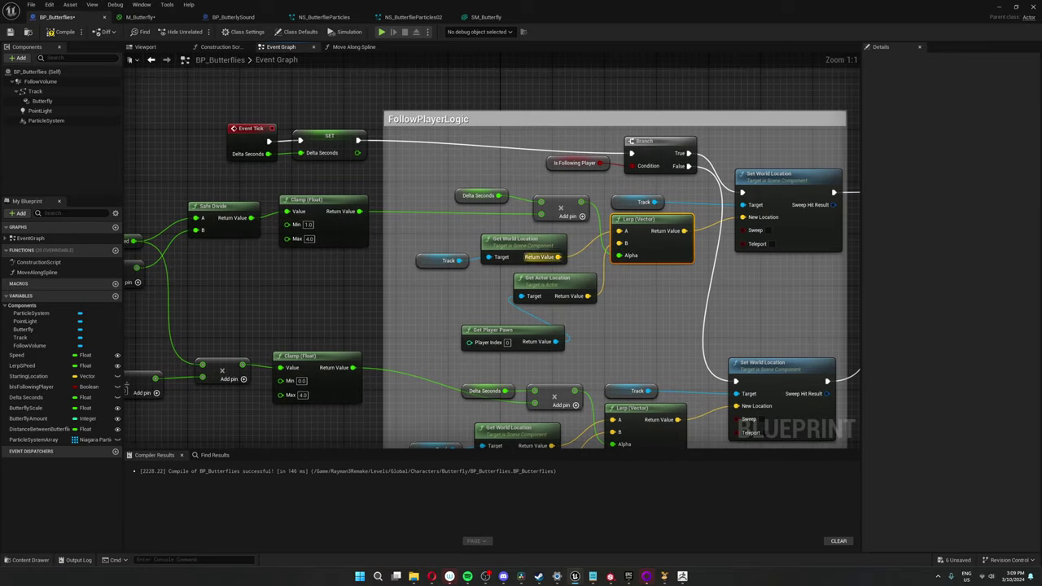
- Examine the Distance (Vector) sources, the 100 and 10000 divisions and both Clamp (Float) nodes leading into FollowPlayerLogic
right_drag(647, 282, 588, 284)
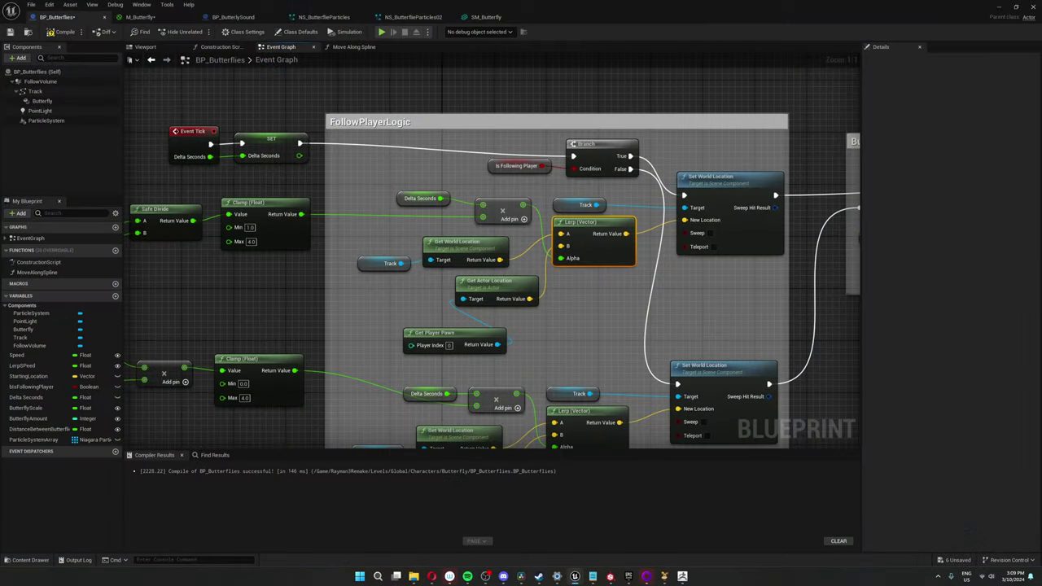
right_drag(330, 298, 680, 276)
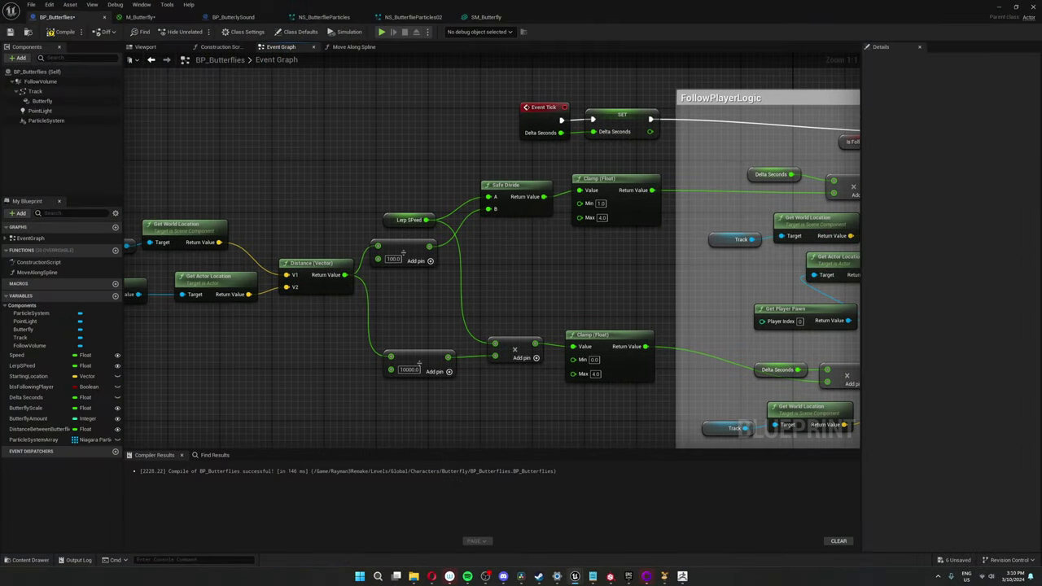
right_drag(338, 212, 409, 217)
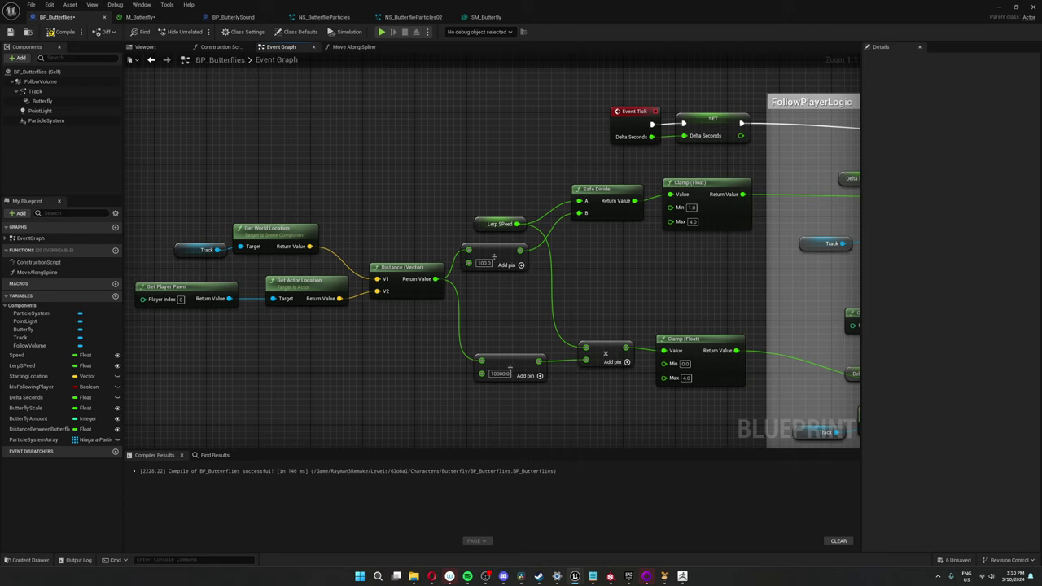
click(488, 225)
click(729, 211)
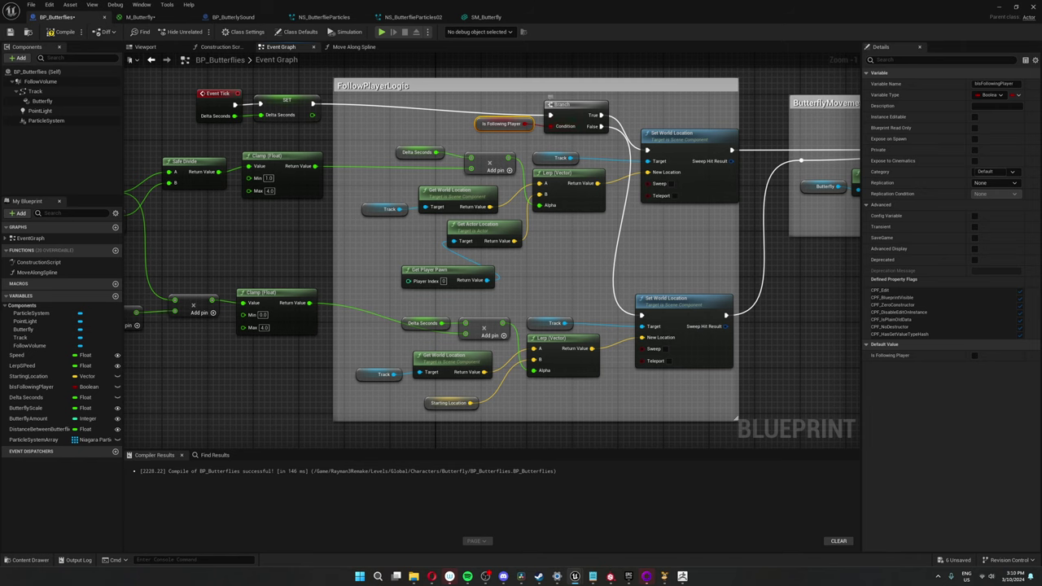
- Examine the False branch of FollowPlayerLogic, where the lower Lerp (Vector) moves Track toward Starting Location
right_drag(603, 293, 612, 299)
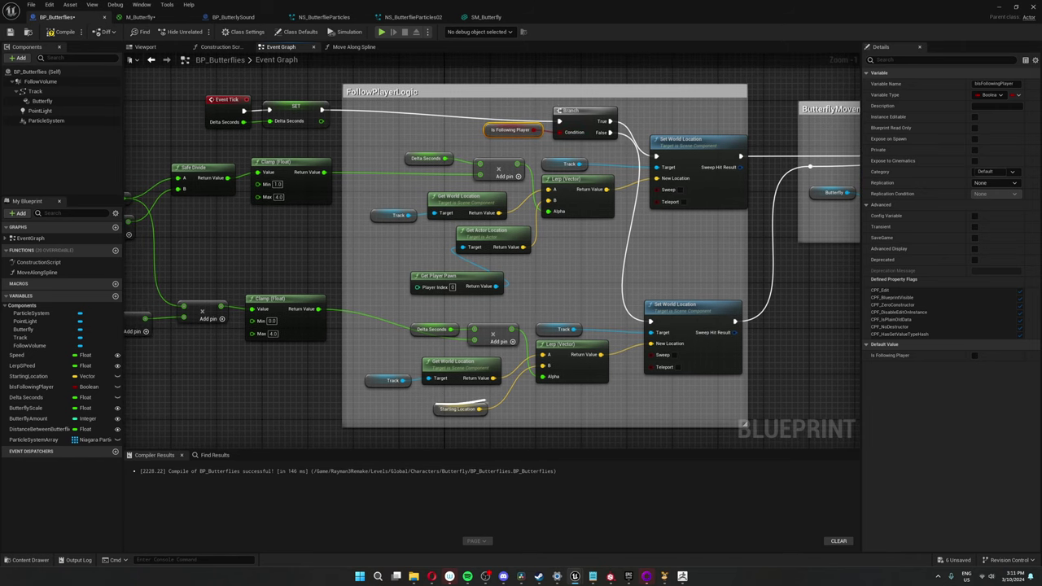
right_drag(601, 311, 621, 304)
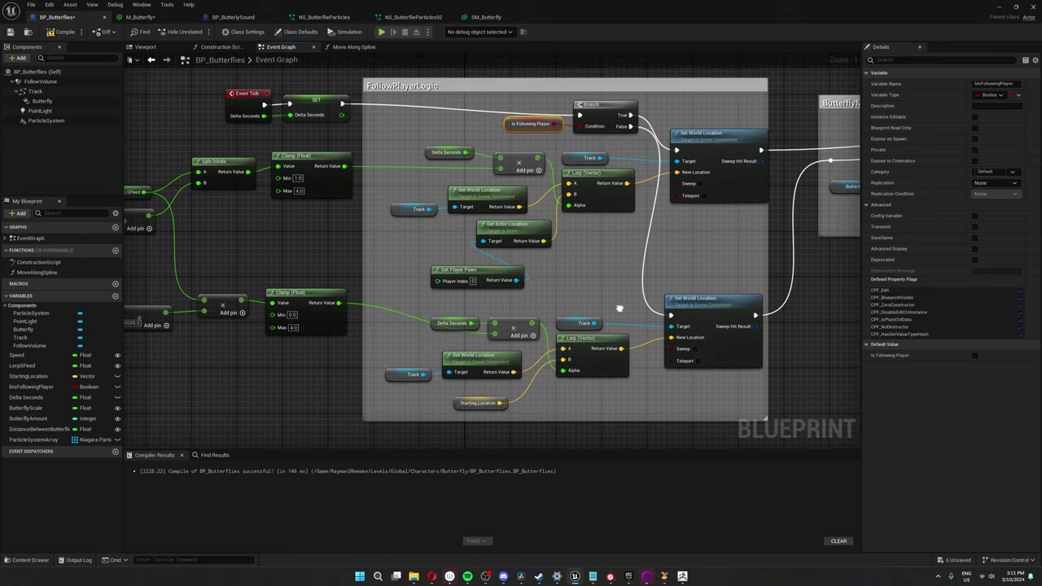
click(585, 324)
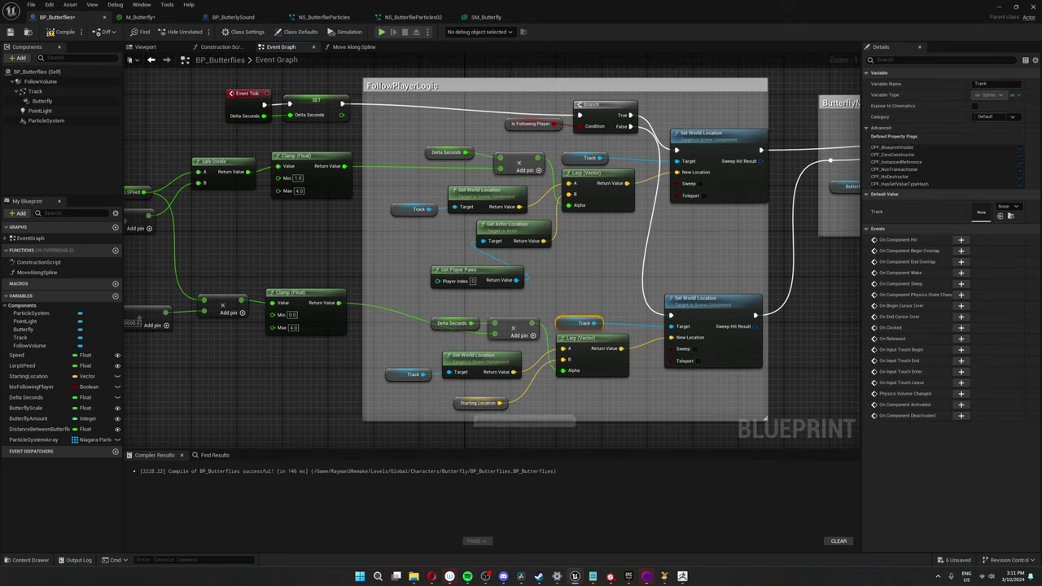
click(461, 400)
right_drag(275, 285, 620, 275)
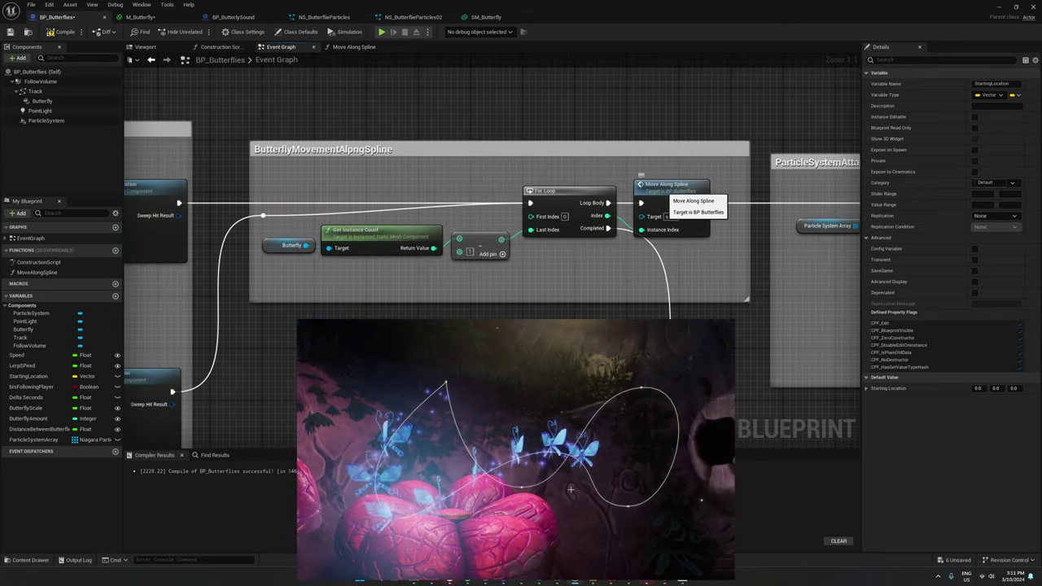
- Check the For Loop in the butterfly spline movement group and open the Move Along Spline function
click(674, 197)
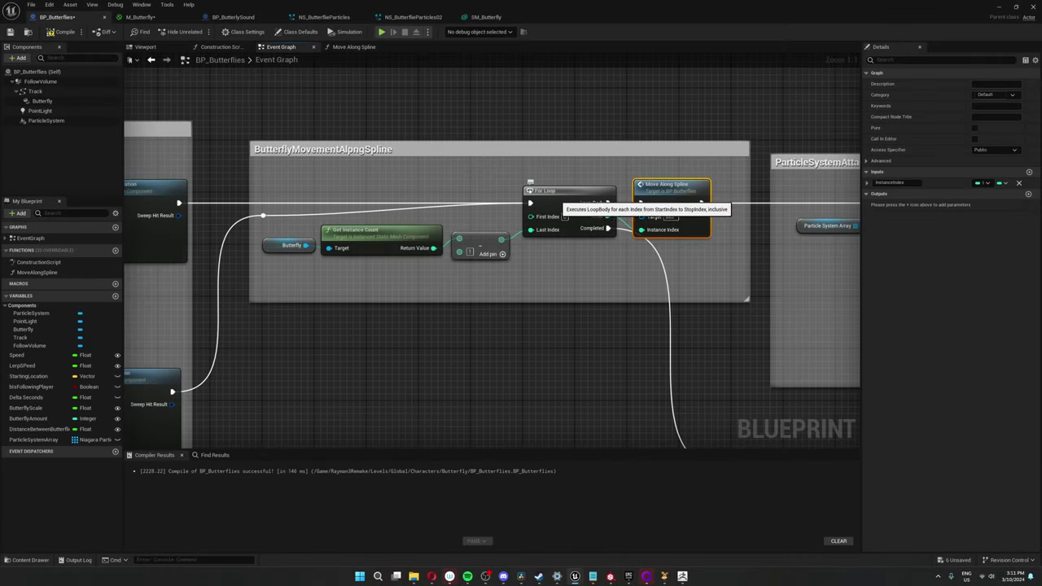
click(561, 199)
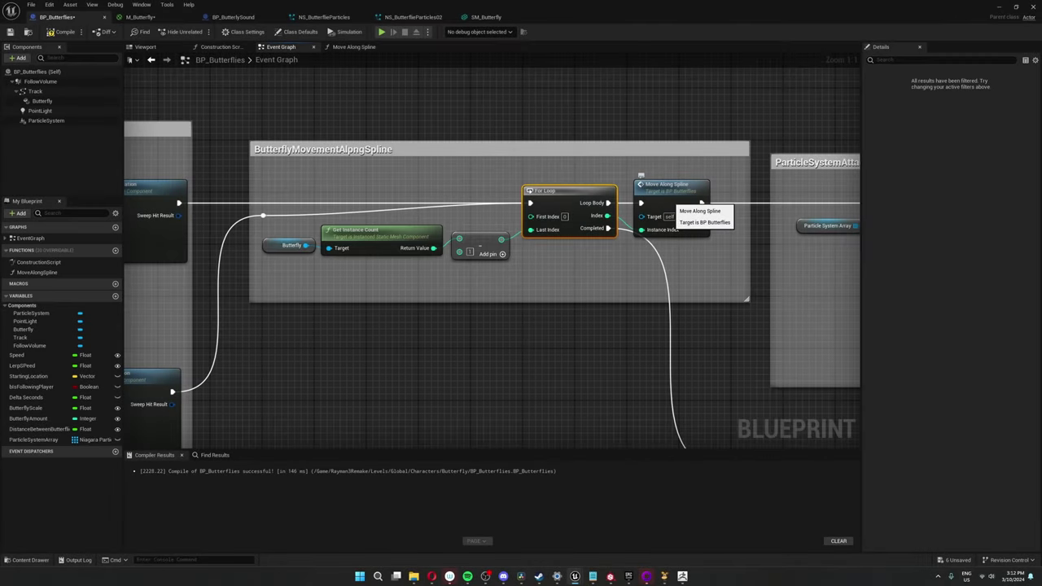
double_click(700, 203)
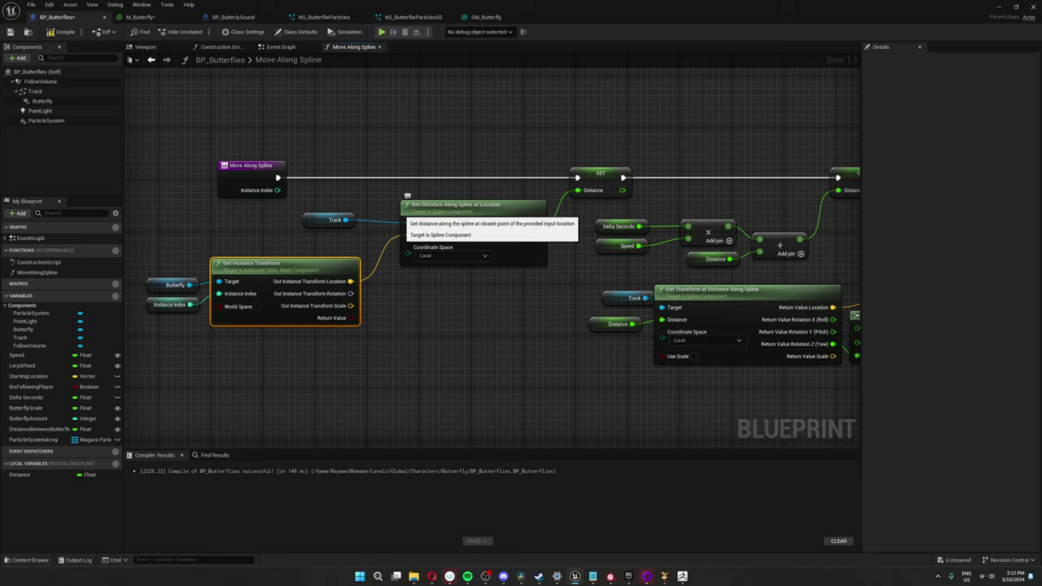
- Check Get Instance Transform and move the Track node closer to Get Distance Along Spline at Location
right_drag(389, 244, 399, 250)
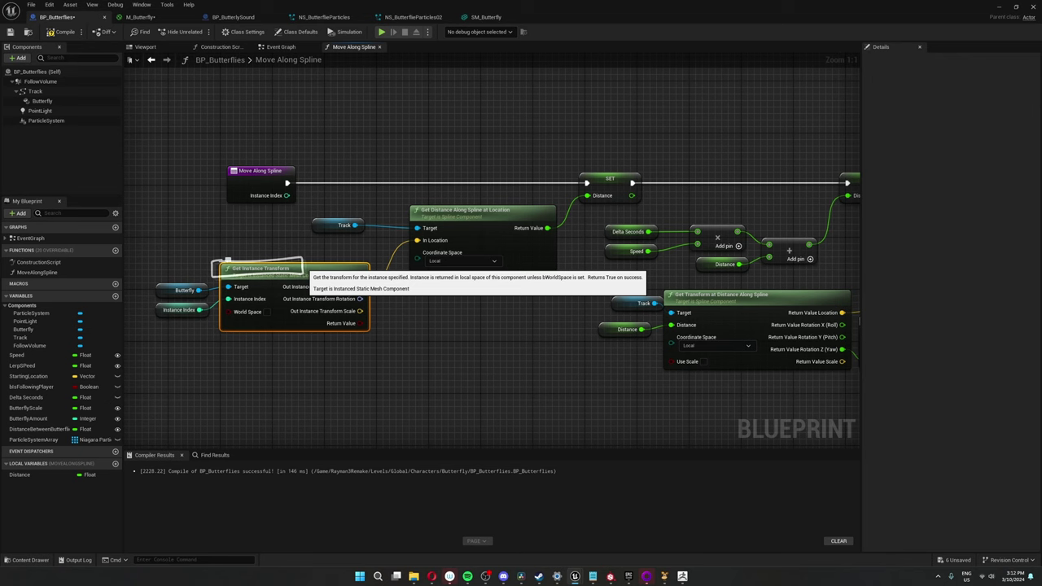
right_drag(490, 227, 486, 231)
click(487, 230)
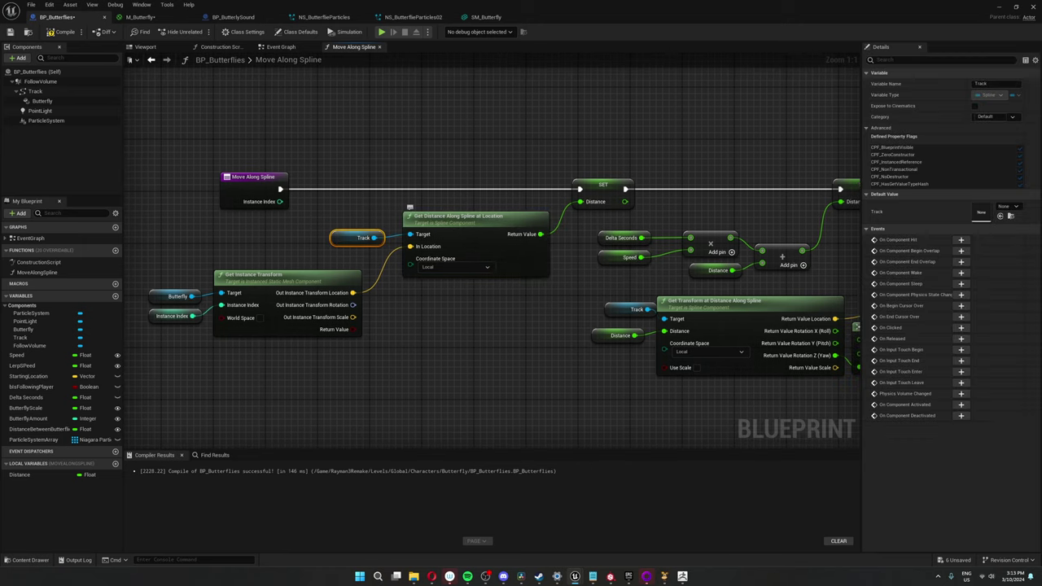
- Examine how Move Along Spline advances Distance by Speed, updates the instance transform and resets Distance past the spline length
right_drag(604, 189, 411, 207)
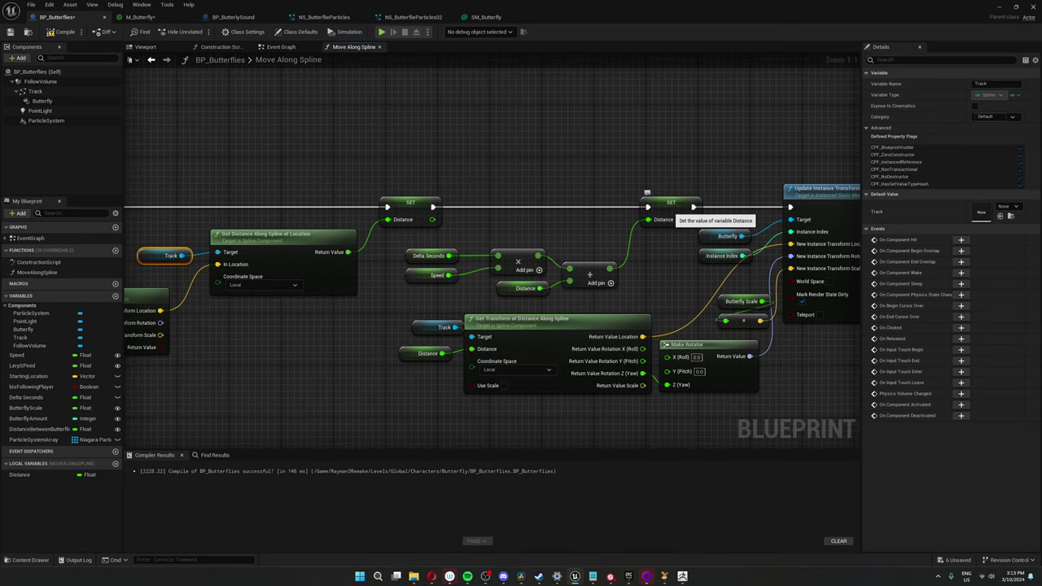
click(434, 275)
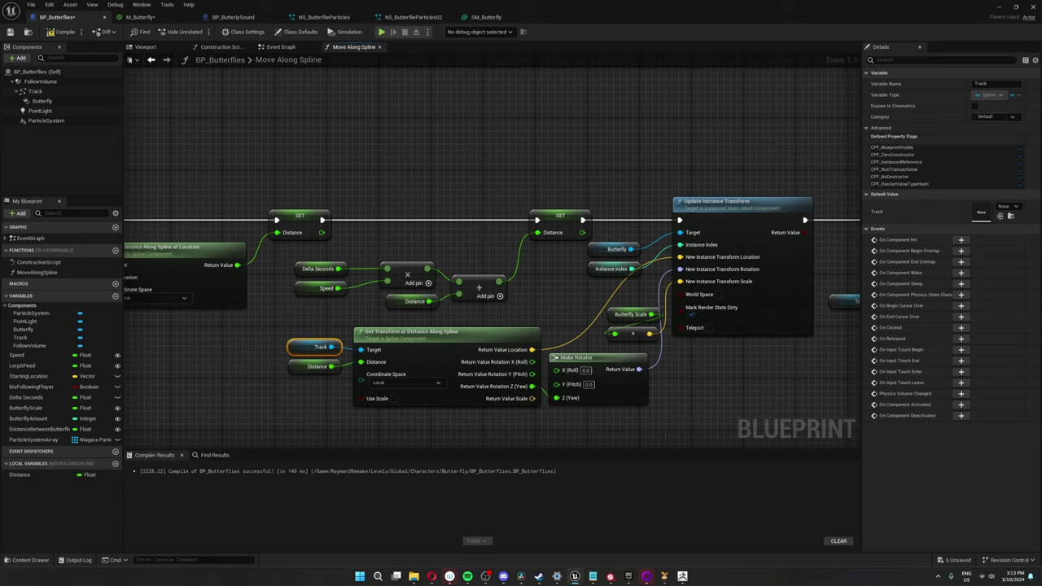
click(538, 214)
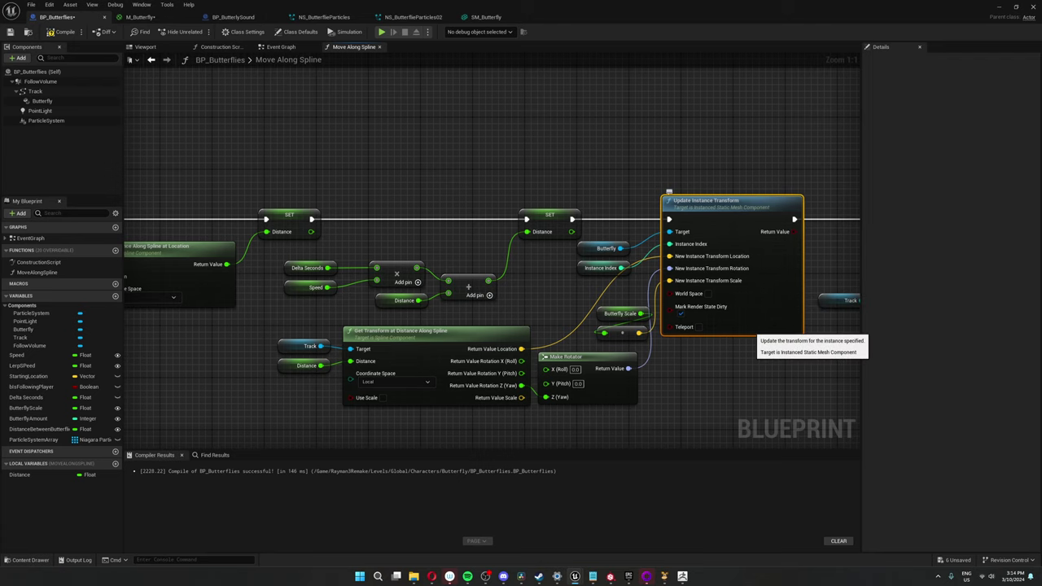
scroll(747, 330, down, 1)
right_drag(747, 330, 327, 307)
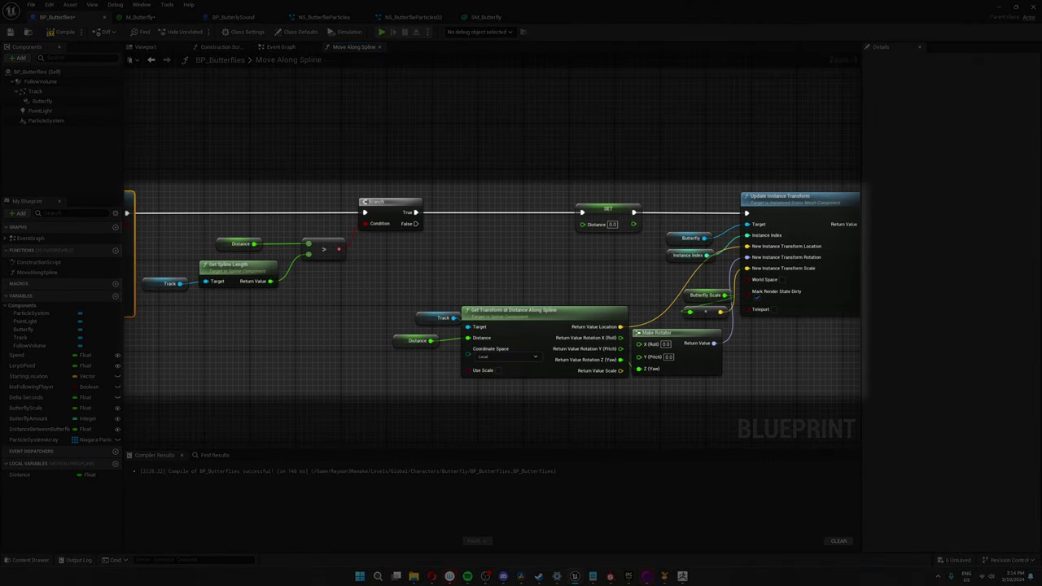
right_drag(344, 300, 325, 304)
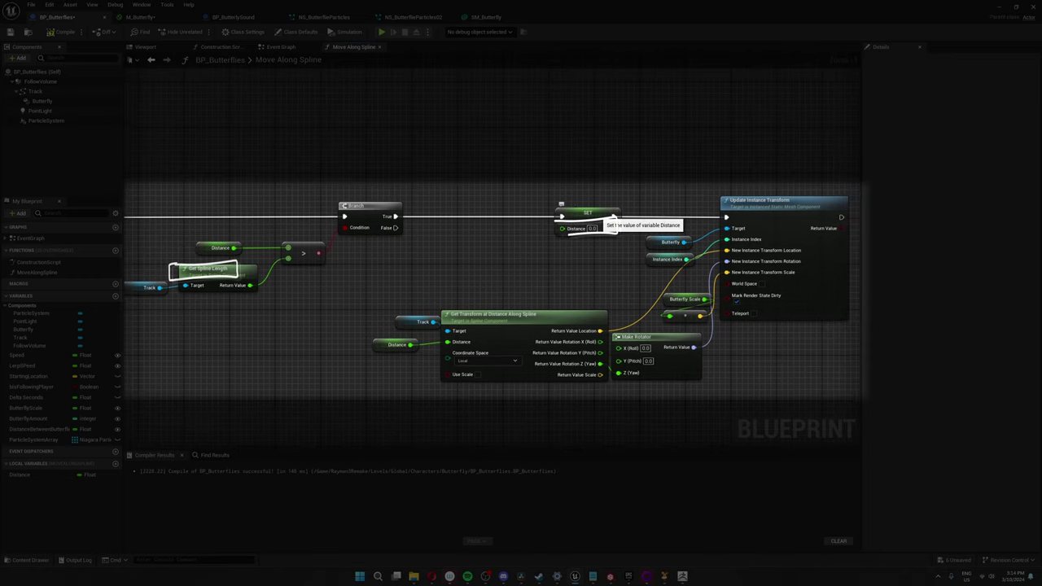
right_drag(292, 269, 237, 265)
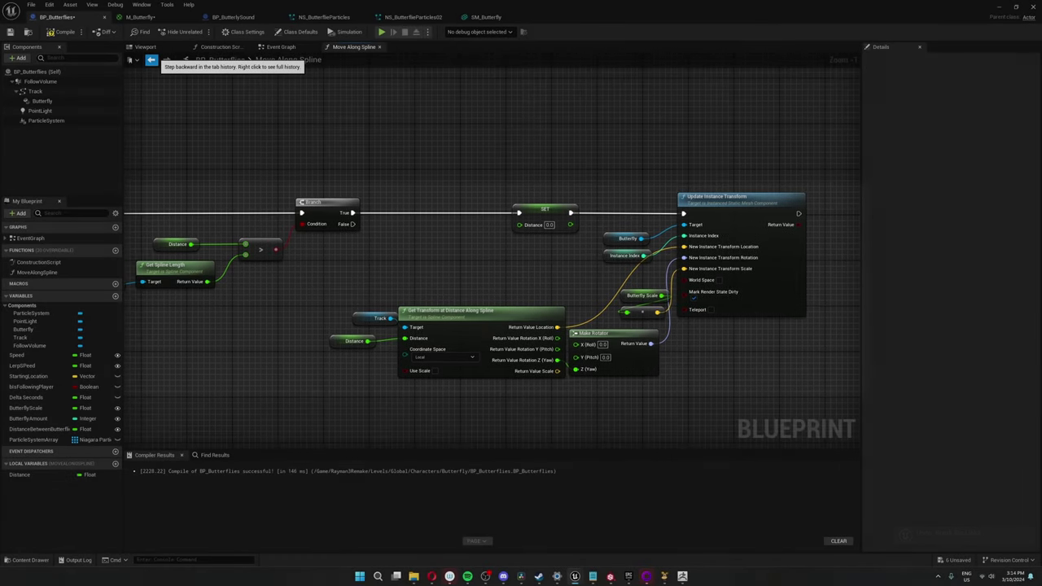
- Return to the Event Graph and shift the Butterfly node slightly up beside Get Instance Transform in the ParticleSystemAttachement group
click(152, 60)
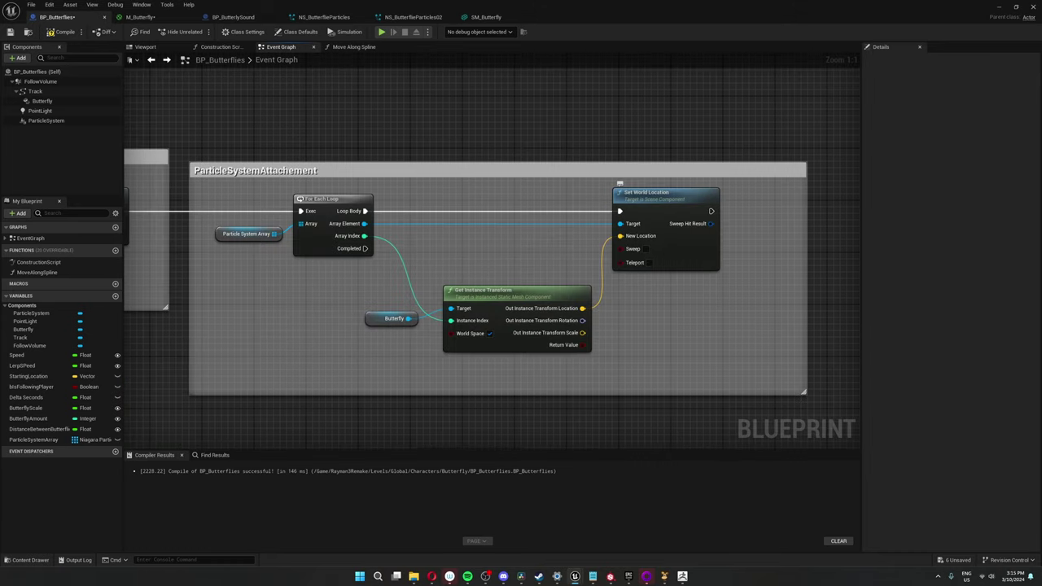
click(321, 242)
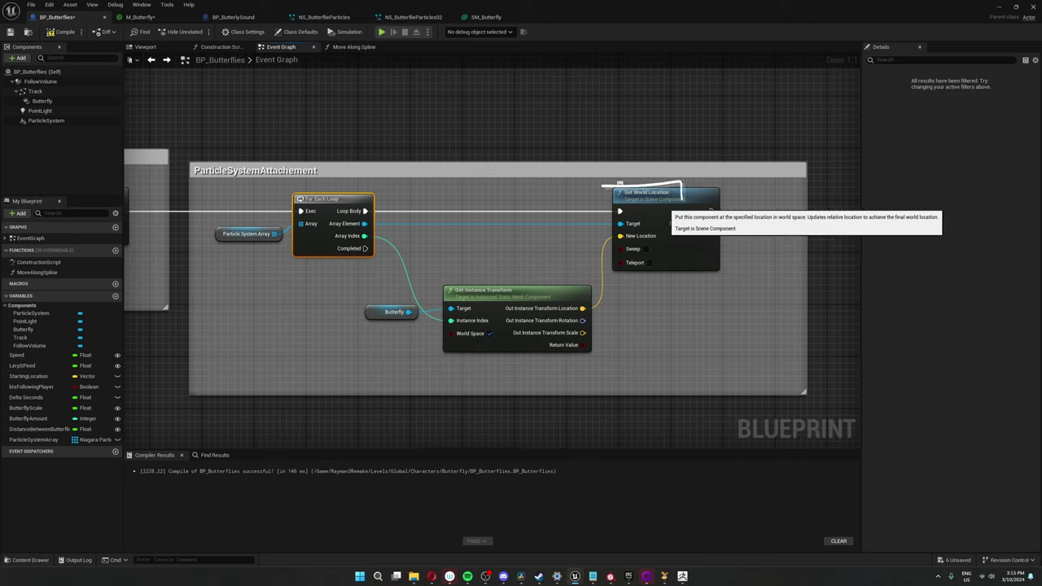
drag(376, 312, 383, 305)
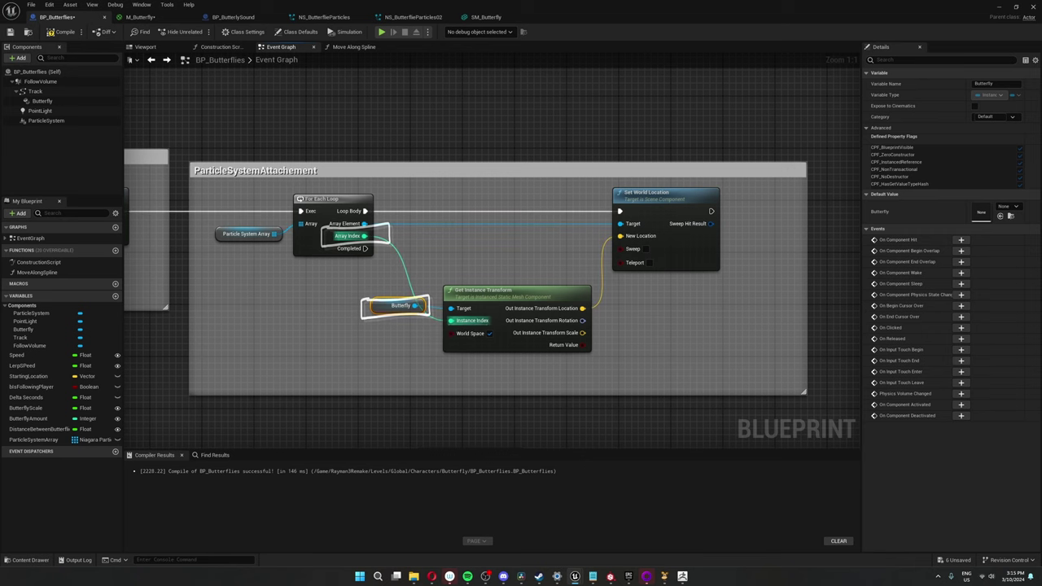
- Examine the chain after the For Loop's Completed output that sets the Particle System's world location from the last butterfly instance
scroll(468, 319, down, 3)
right_drag(391, 291, 548, 261)
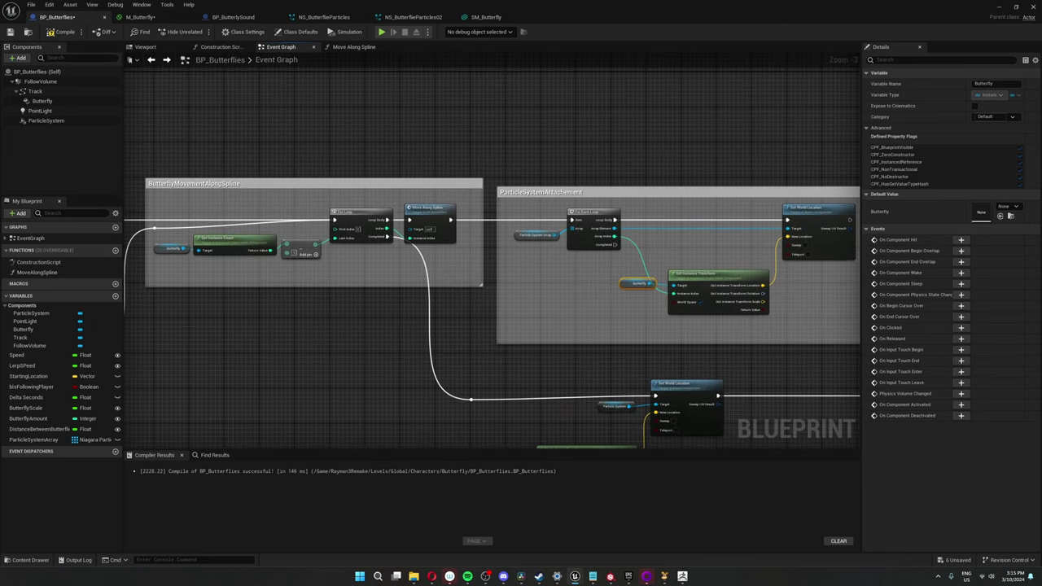
right_drag(531, 360, 502, 313)
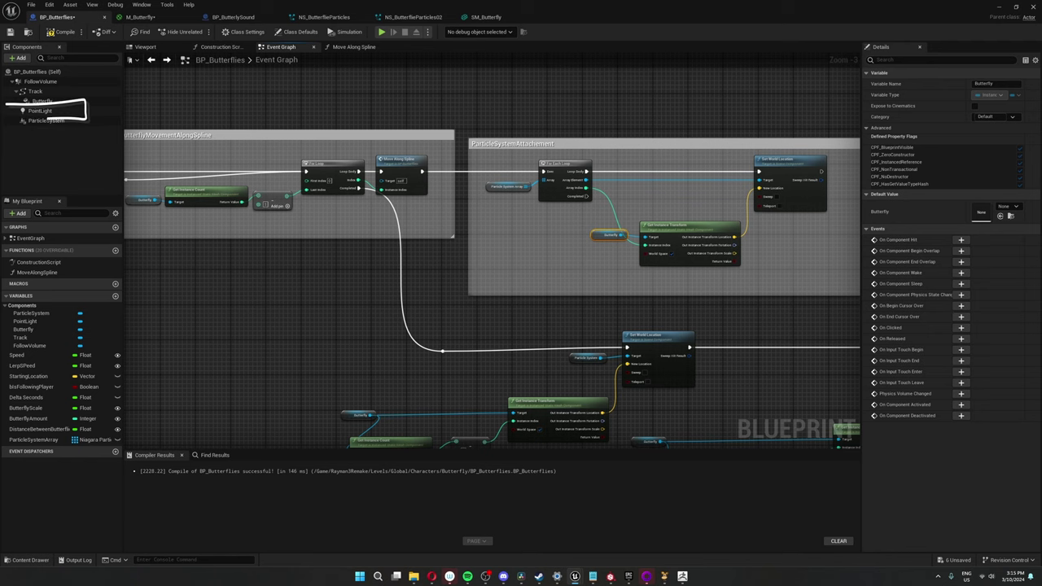
scroll(551, 351, up, 3)
mouse_move(551, 350)
right_down()
mouse_move(506, 201)
mouse_move(578, 215)
right_up()
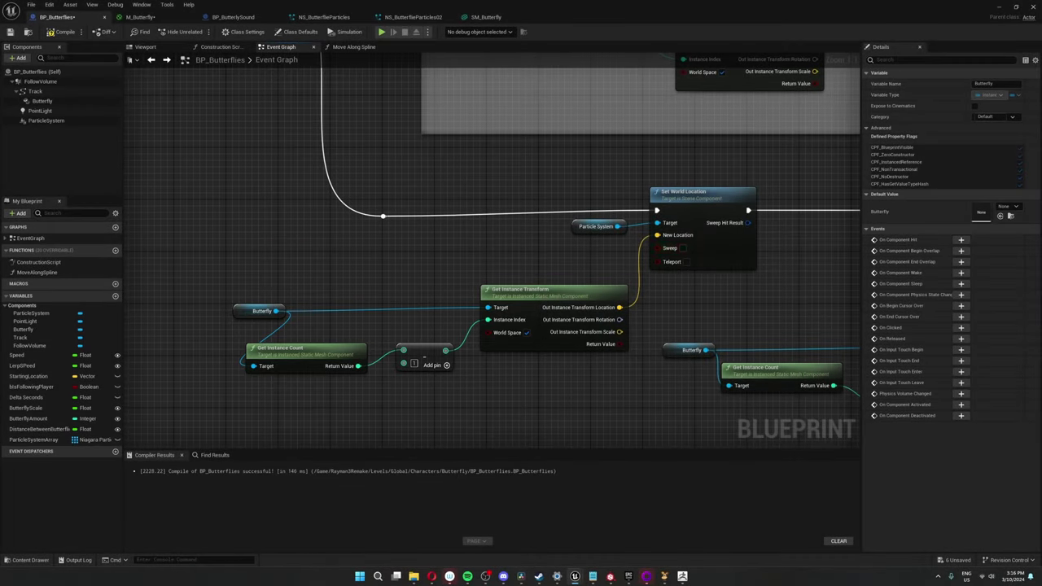
scroll(847, 256, down, 1)
right_drag(847, 257, 341, 219)
right_drag(525, 220, 531, 230)
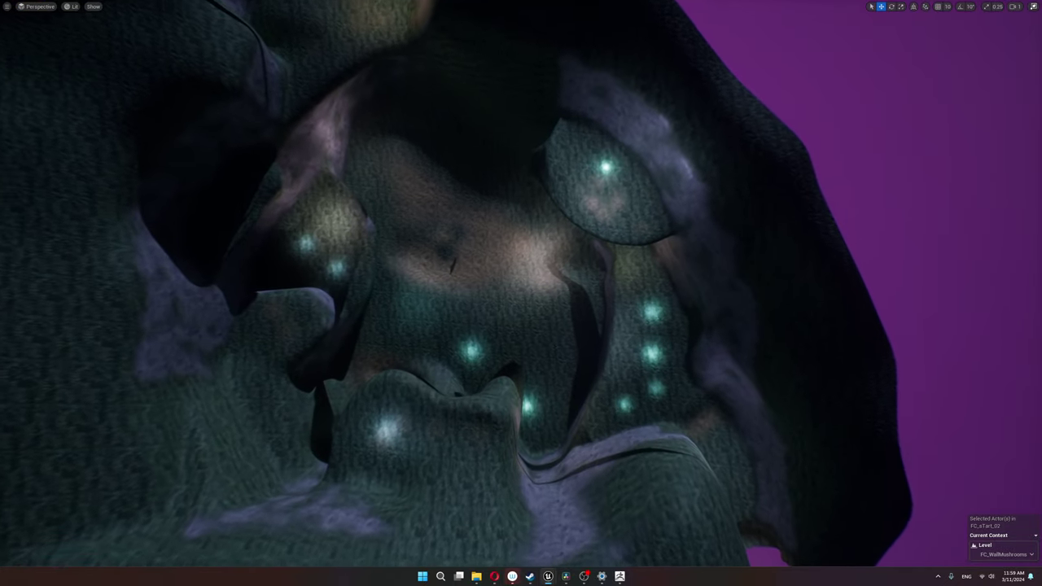
- Switch to the level viewport and fly through the Fairy Council scene to inspect its wall mushrooms, trees and hanging lanterns
key(w)
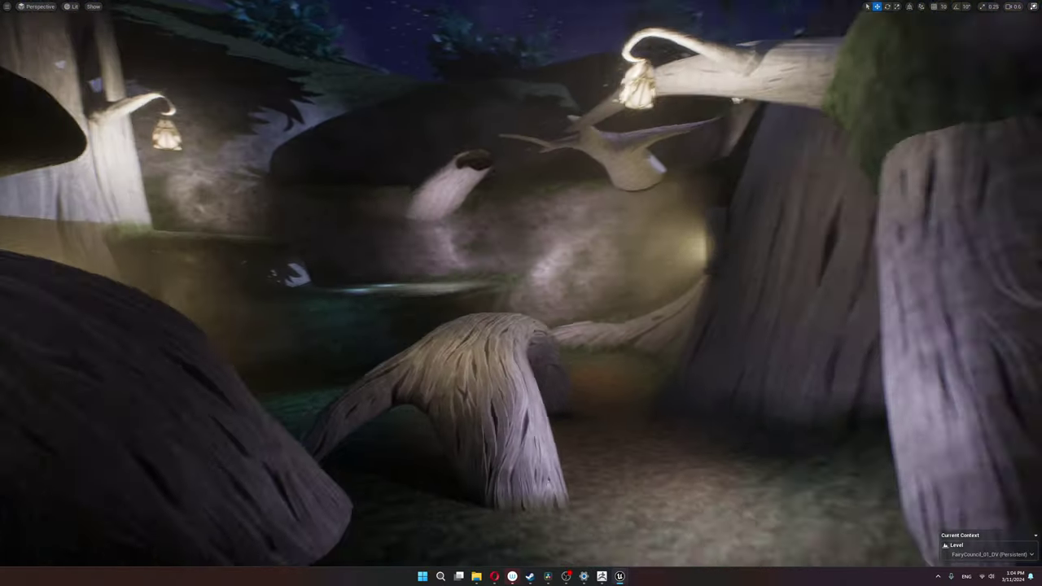
right_drag(521, 293, 432, 293)
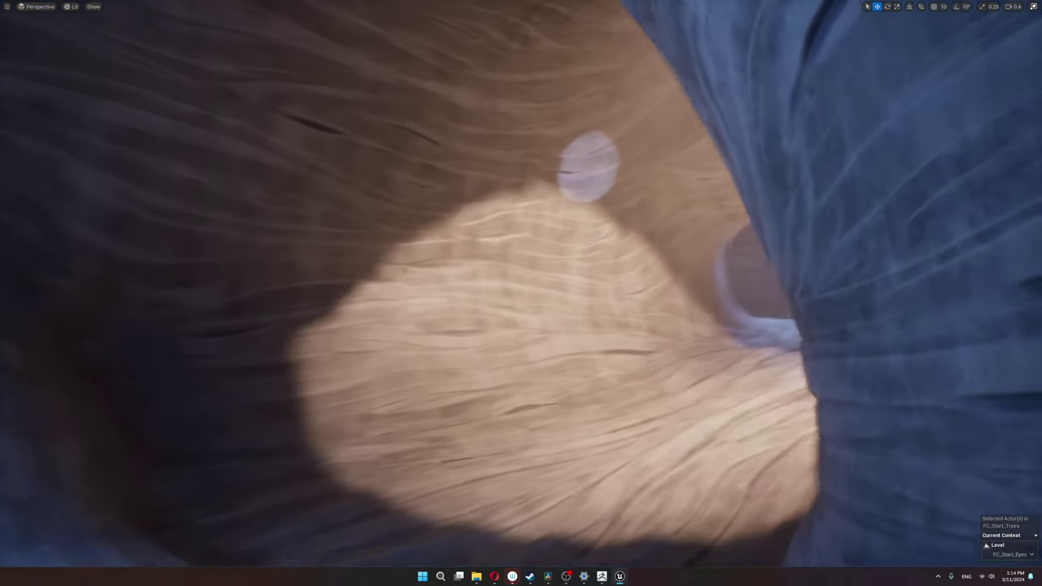
key(w)
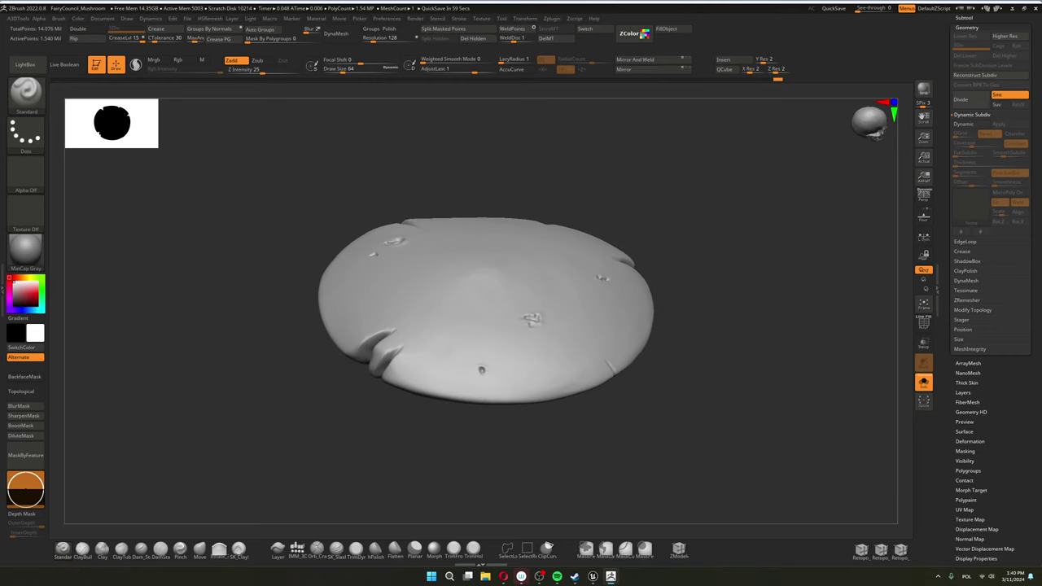
- Inspect the FairyCouncil_Mushroom cap sculpt in ZBrush and the red mushrooms placed in the Unreal level
right_drag(488, 283, 488, 174)
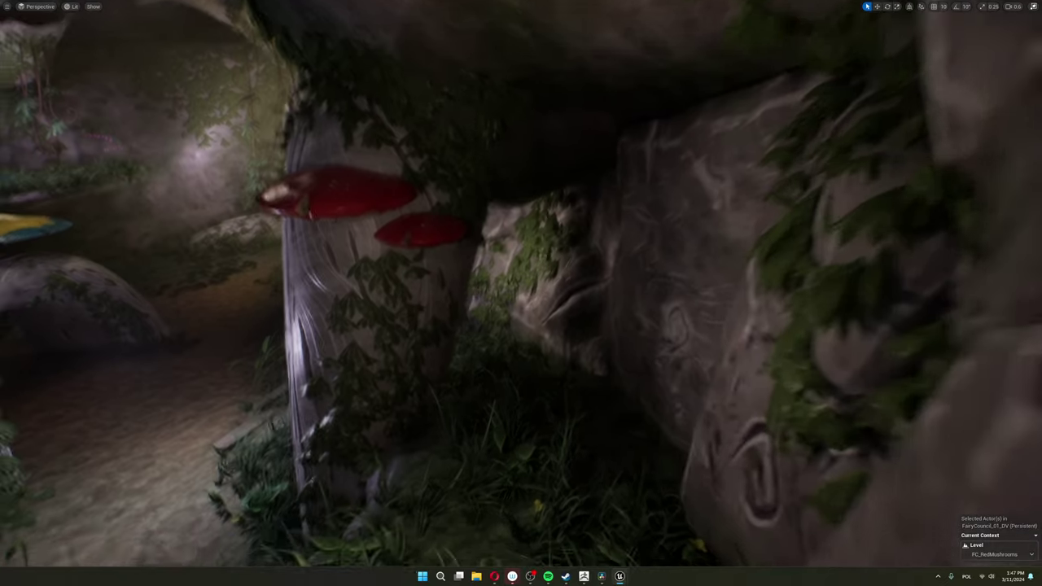
key(w)
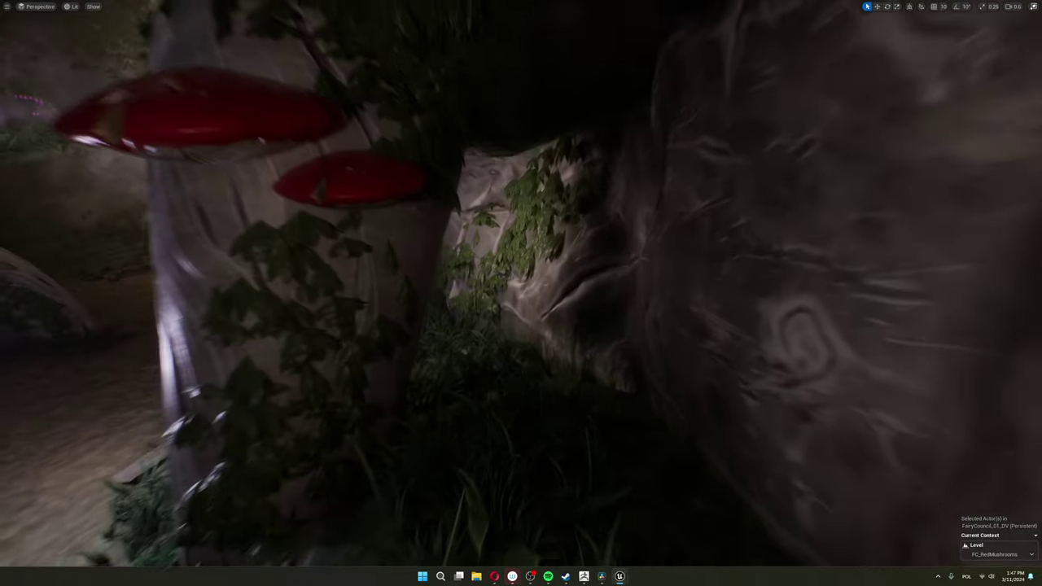
key(w)
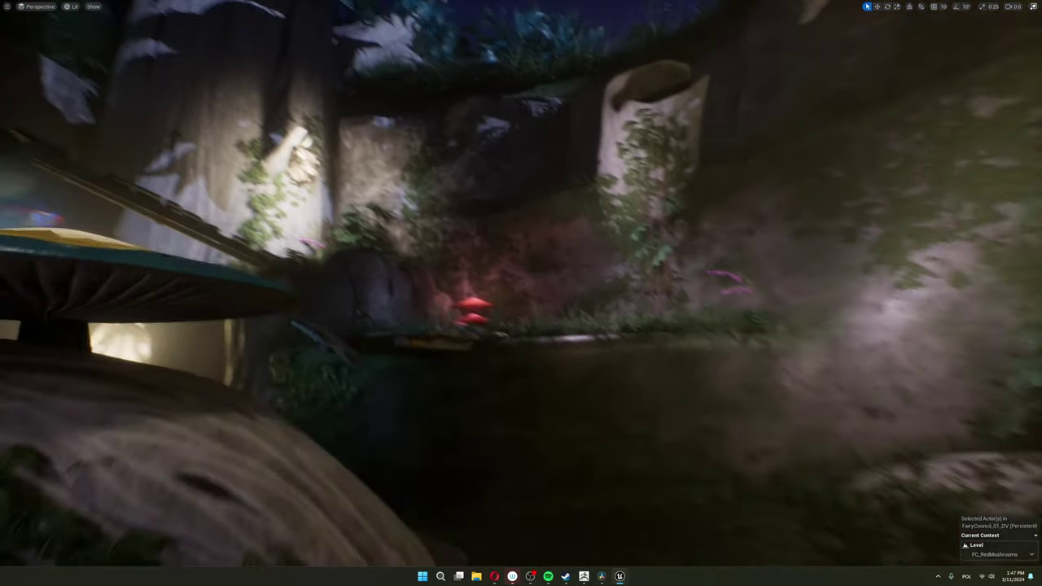
right_drag(545, 297, 611, 297)
key(w)
right_drag(448, 293, 492, 288)
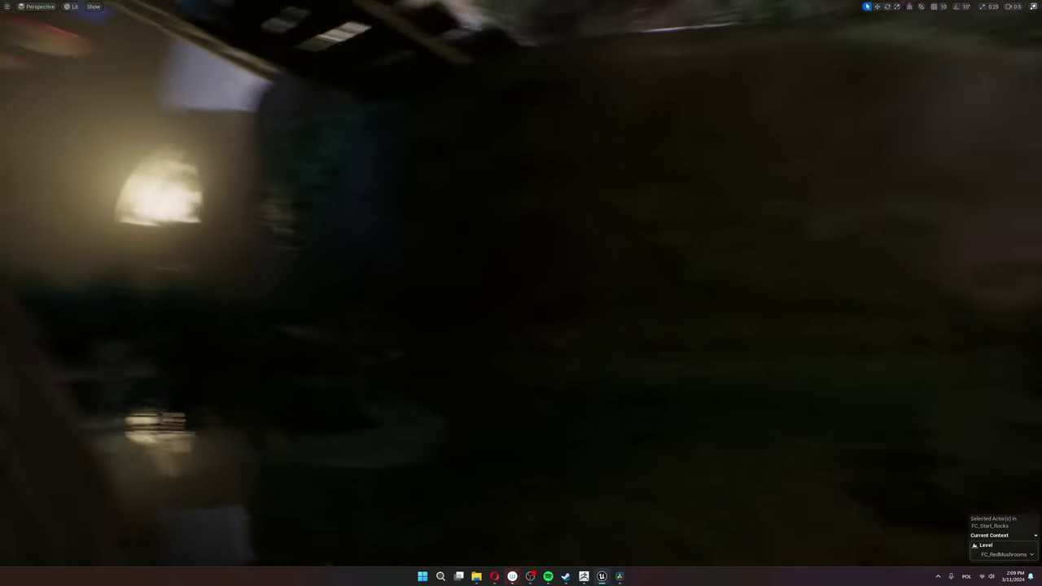
- Fly around the level's dark rock area and playtest Rayman jumping in the water section
key(w)
right_drag(521, 293, 155, 302)
key(w)
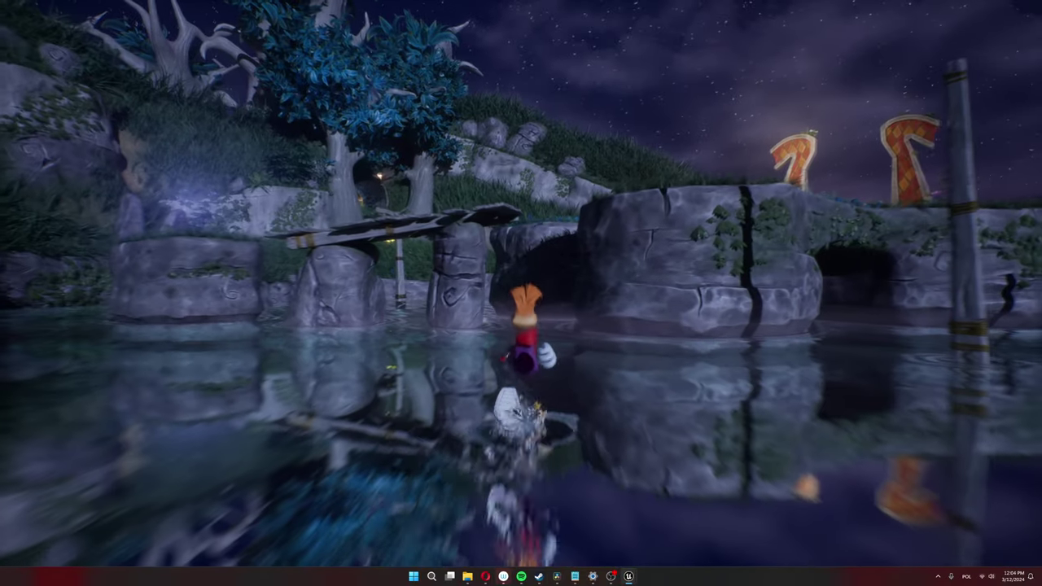
key(space)
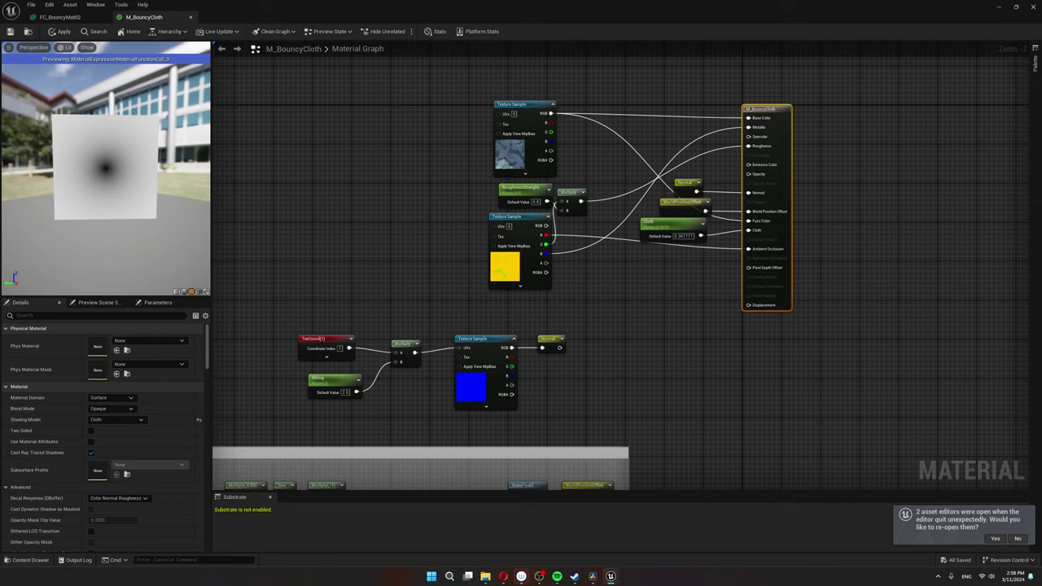
- Widen the M_BouncyCloth material preview and add a Time node below the BounceTime collection parameter
right_drag(868, 253, 853, 269)
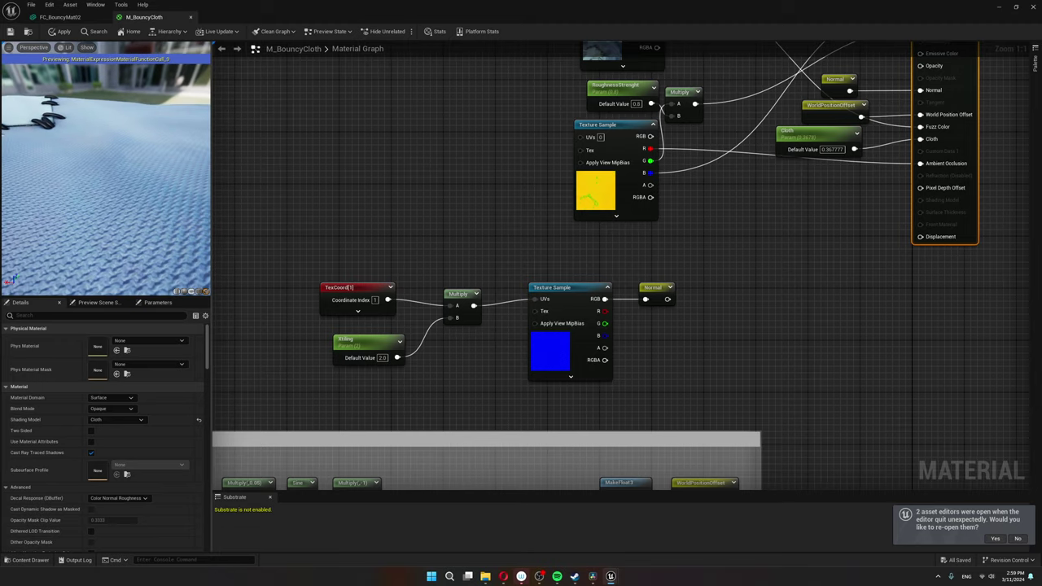
drag(210, 163, 350, 162)
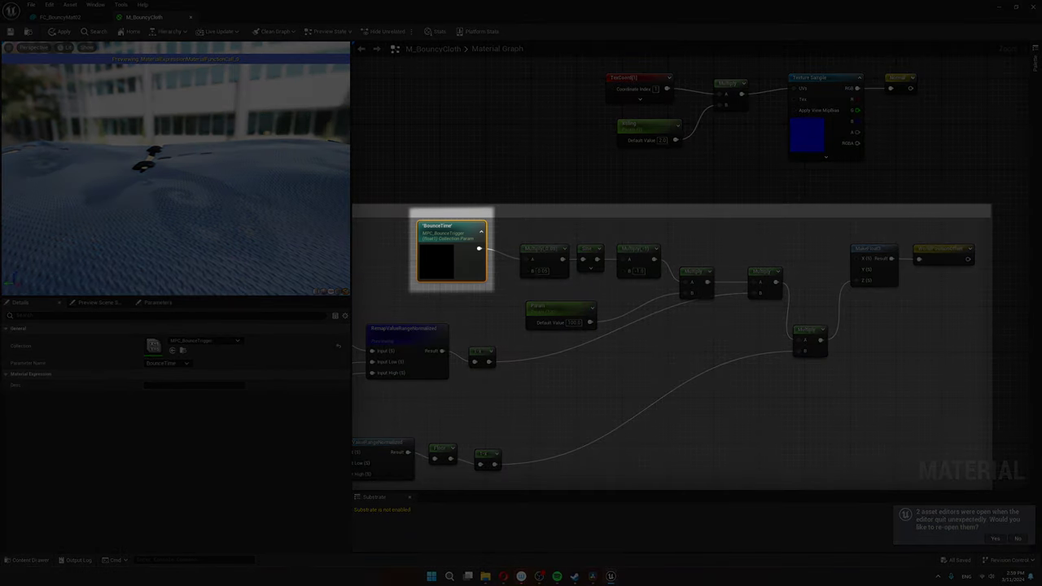
right_click(428, 298)
text(time)
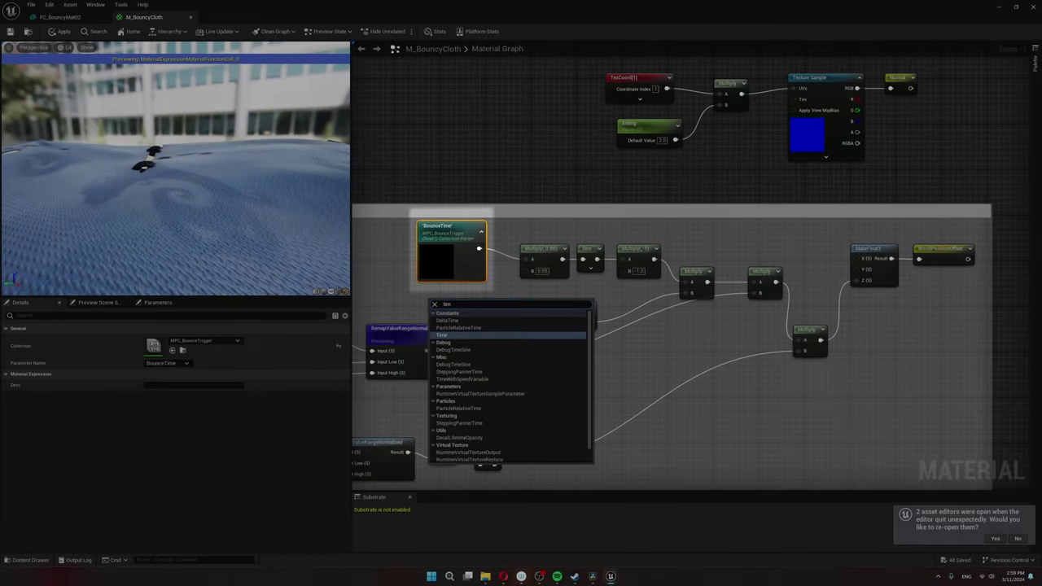
key(Return)
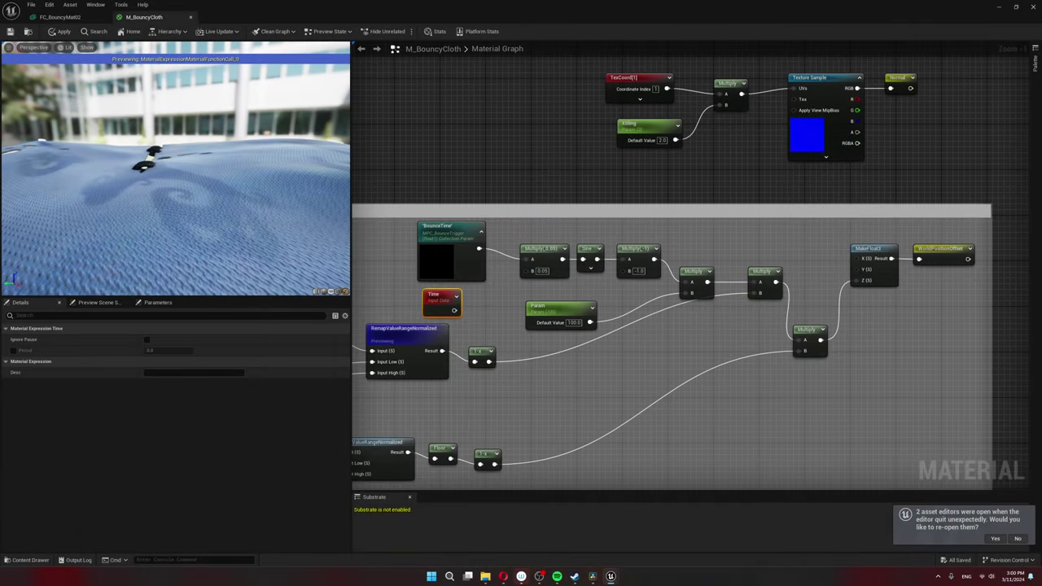
- Examine the BounceTime, Sine and MakeFloat3 nodes that drive the cloth material's World Position Offset
click(474, 272)
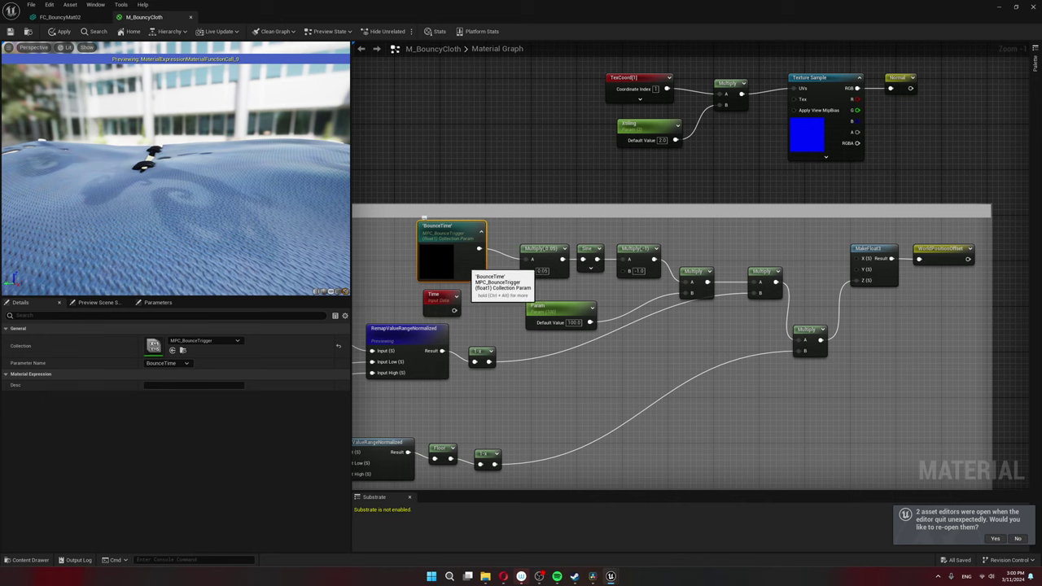
click(597, 249)
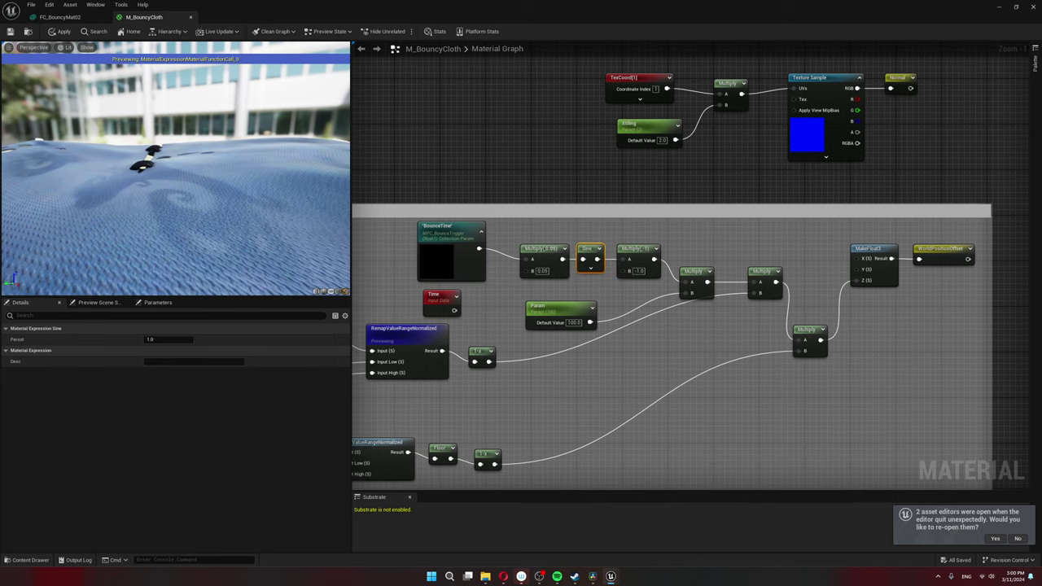
click(856, 242)
key(space)
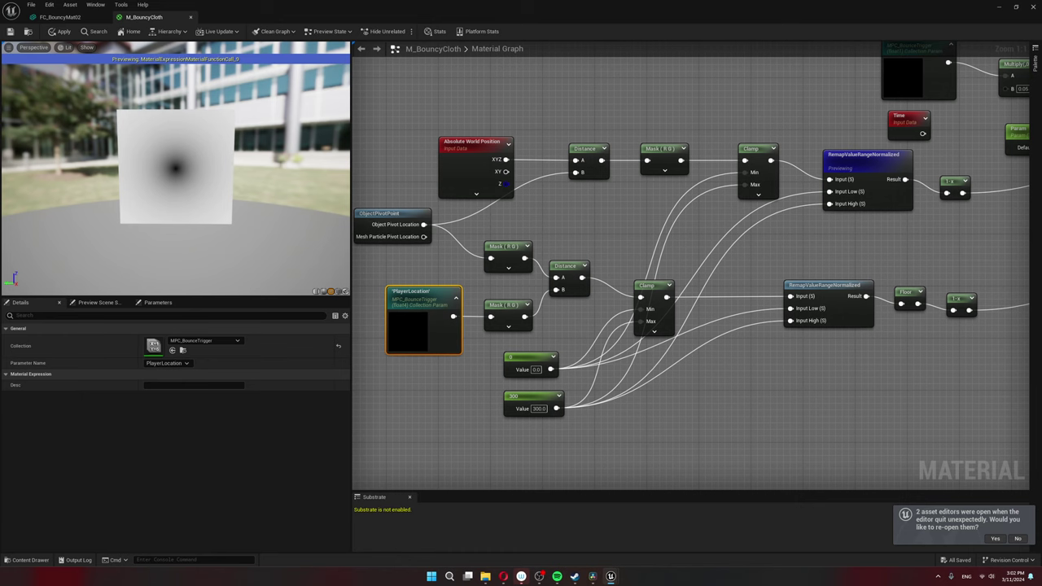
- Move the BounceTime node farther from its Multiply node and open its MPC_BounceTrigger parameter collection
scroll(692, 268, down, 1)
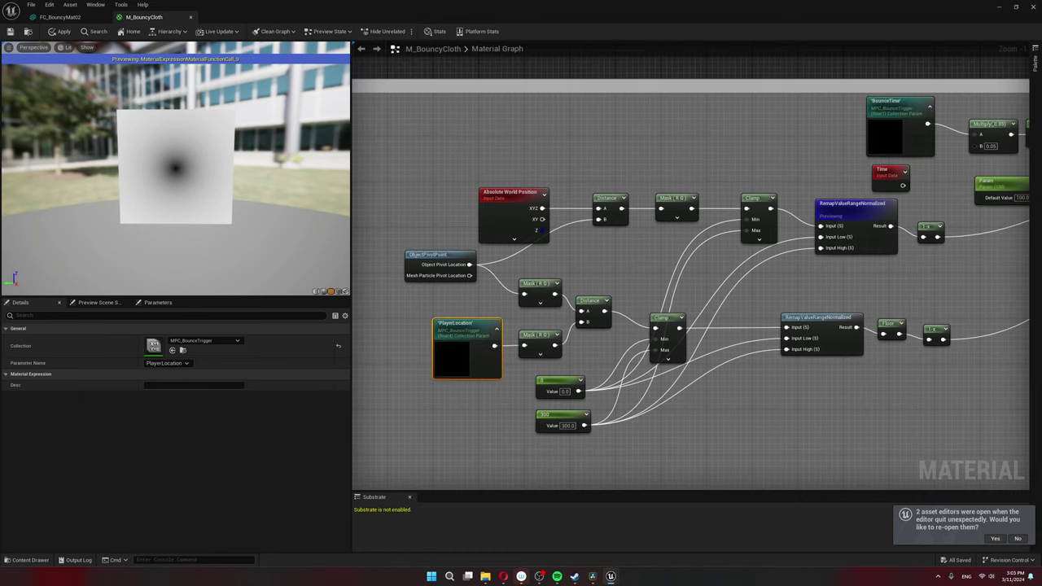
drag(907, 121, 849, 122)
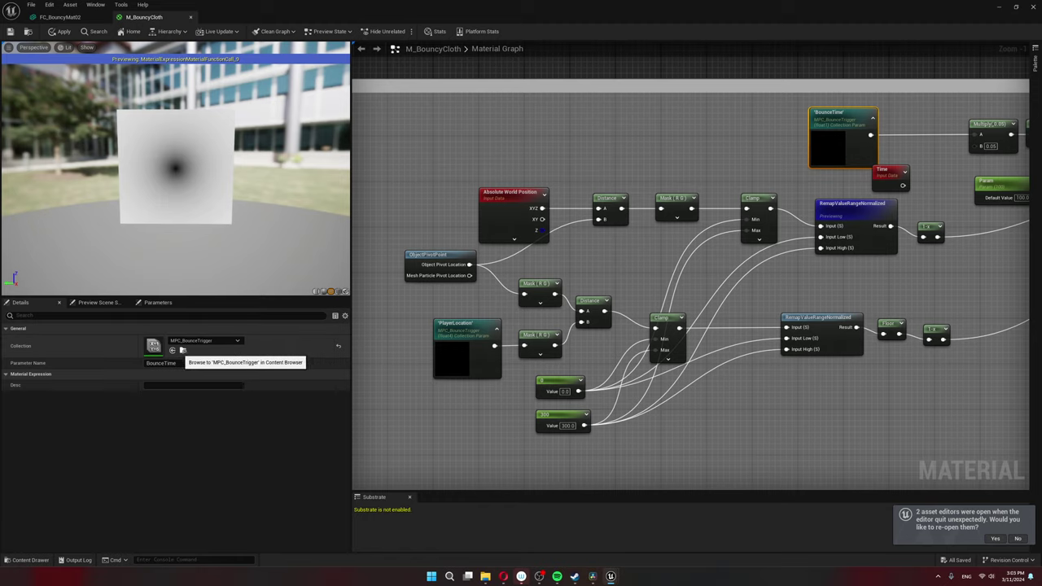
double_click(153, 346)
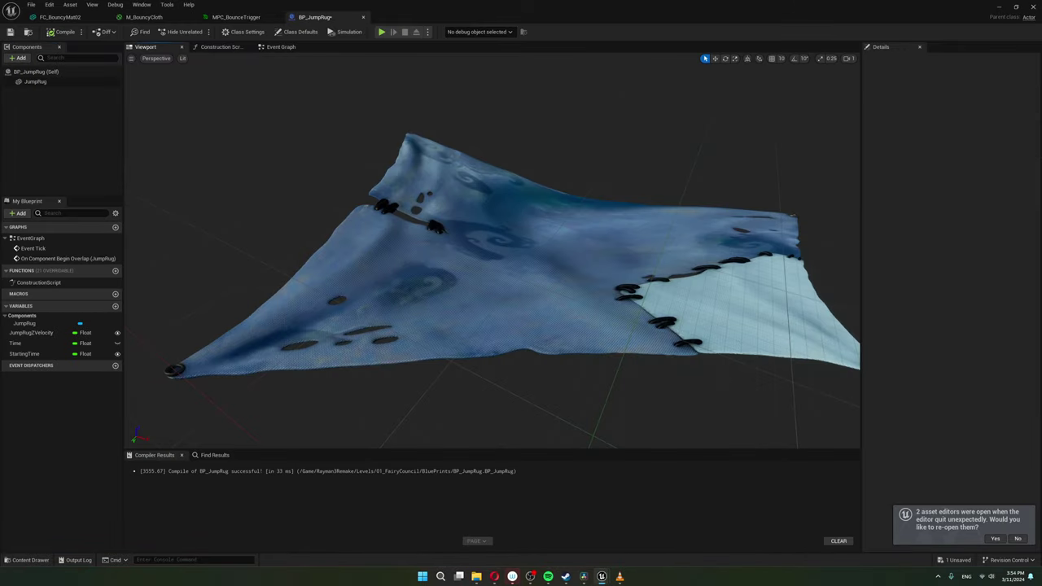
- Examine BP_JumpRug's Begin Overlap chain from the launch velocity through the PlayerLocation parameter to the Starting Time variable
click(281, 47)
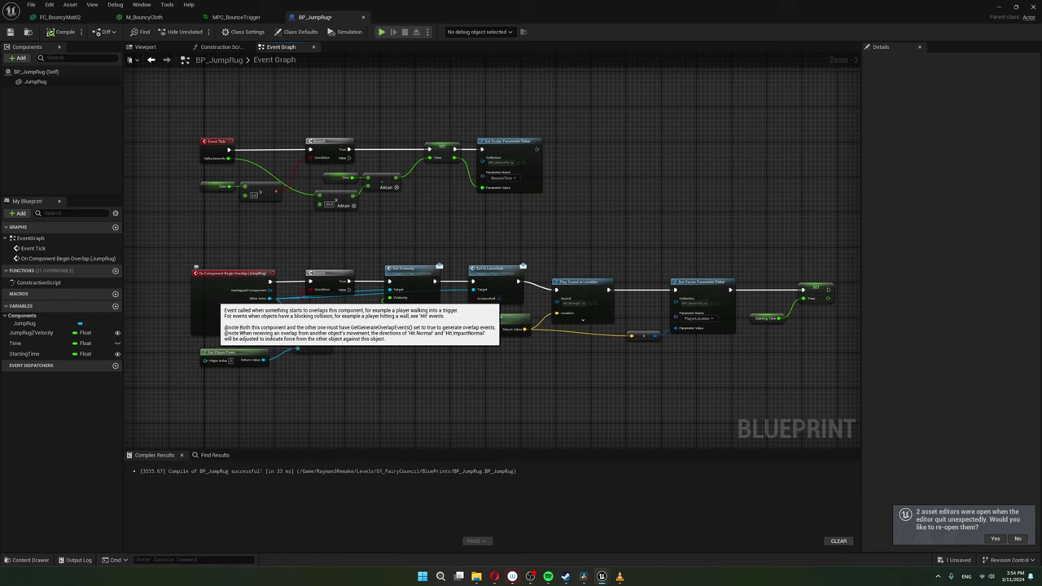
scroll(303, 376, up, 2)
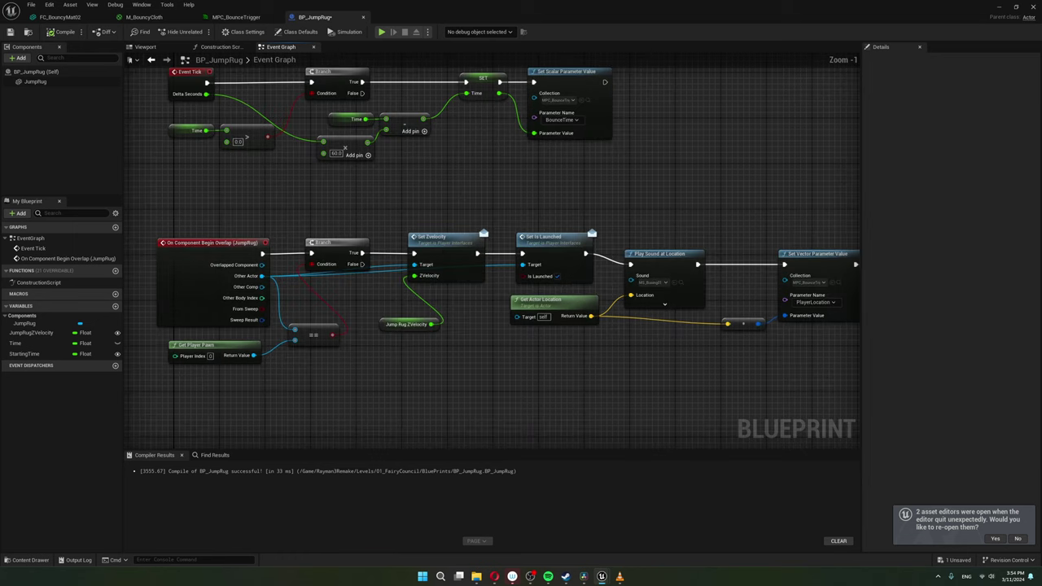
right_drag(312, 378, 335, 360)
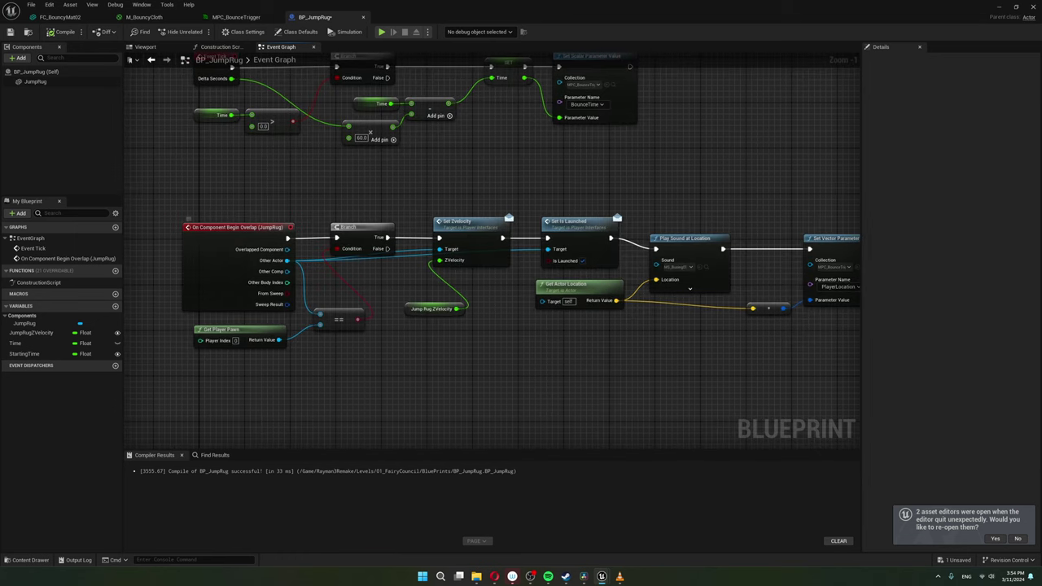
right_drag(635, 349, 555, 346)
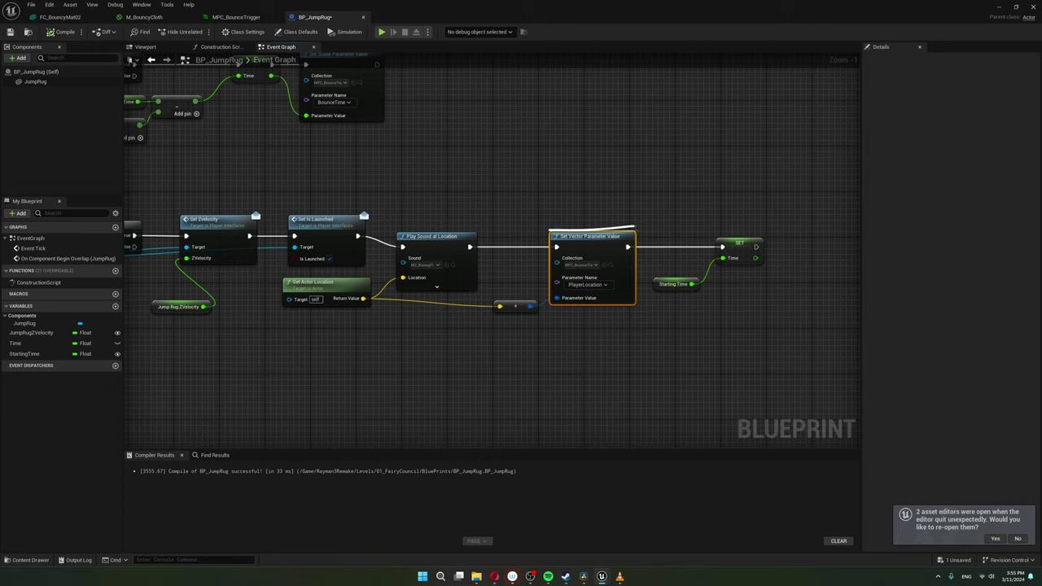
click(555, 236)
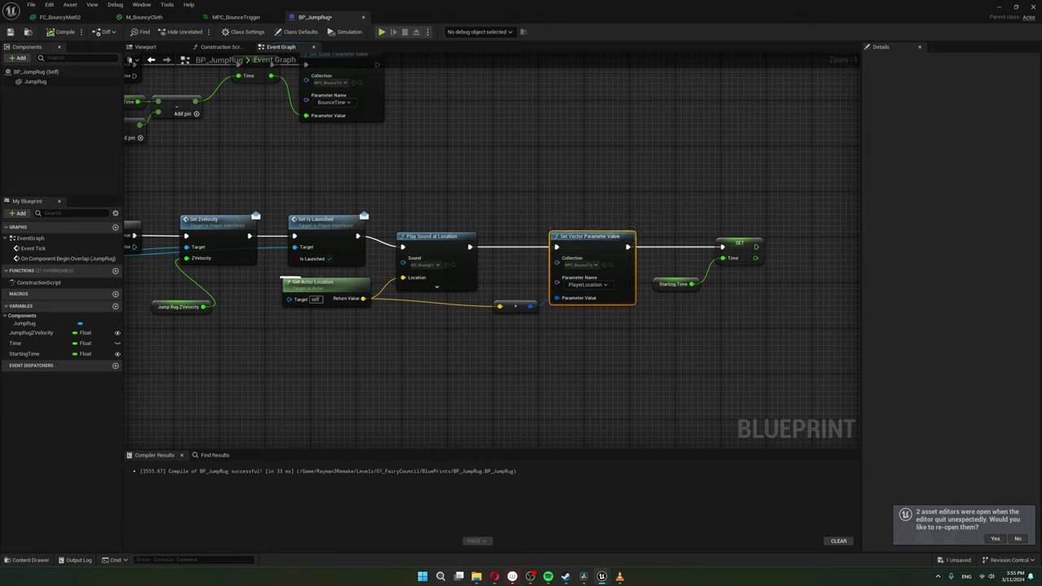
drag(347, 289, 346, 296)
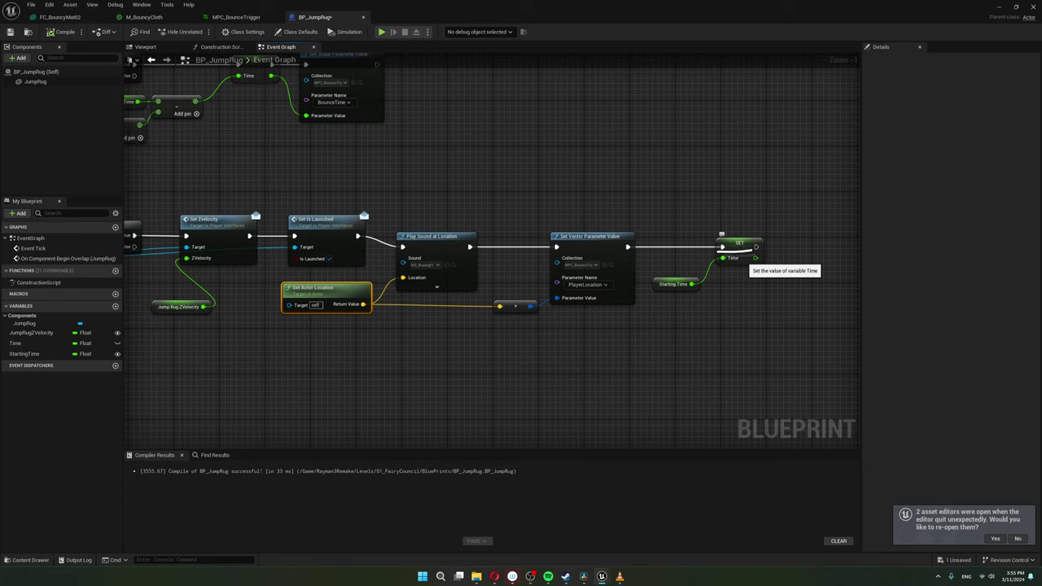
click(659, 278)
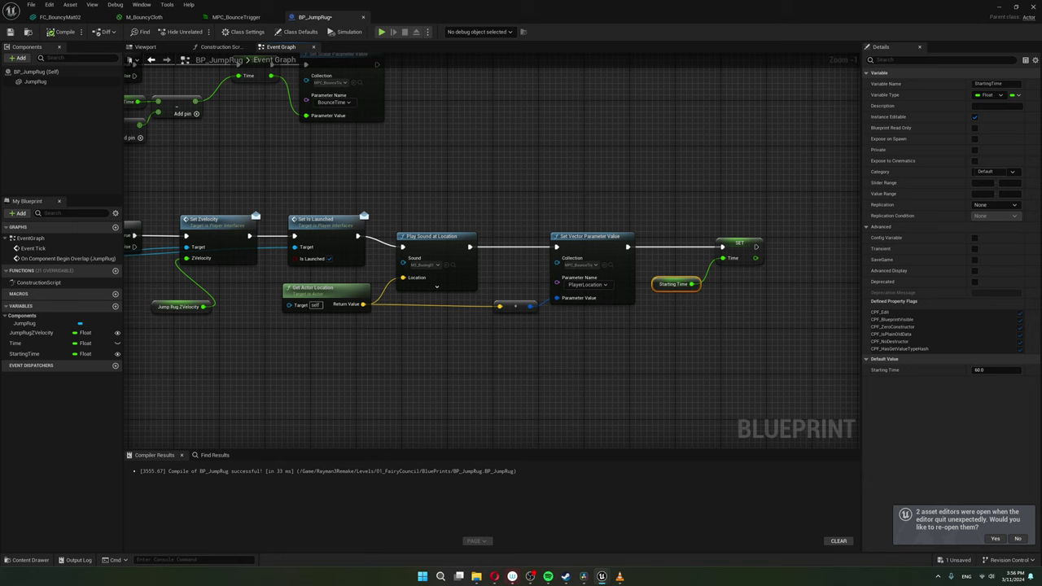
- Examine BP_JumpRug's Event Tick chain that counts down the Time variable and feeds the BounceTime scalar parameter
mouse_move(235, 160)
right_down()
mouse_move(556, 334)
mouse_move(551, 326)
right_up()
scroll(528, 315, up, 1)
drag(229, 262, 340, 290)
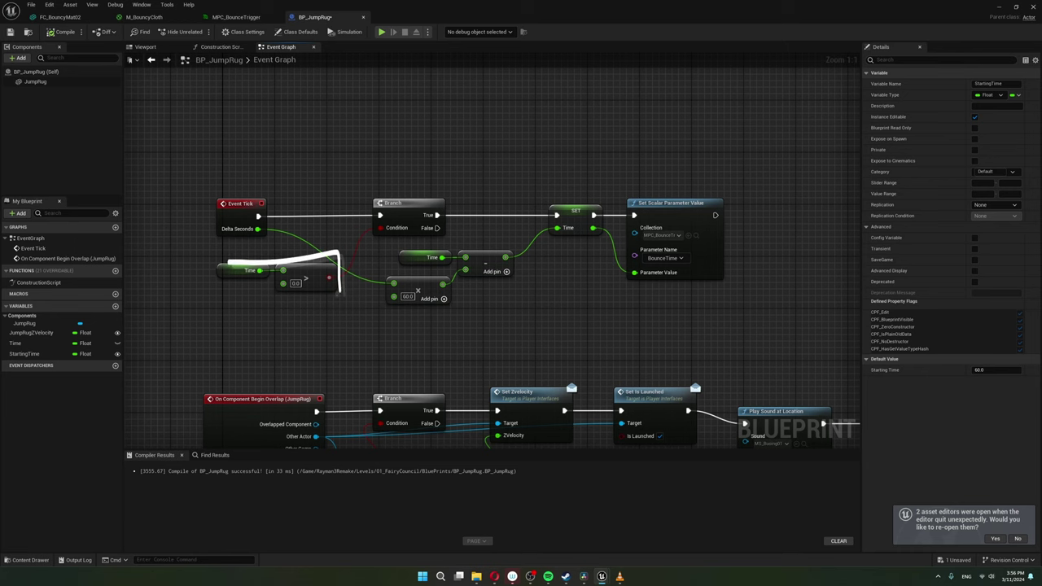
click(24, 343)
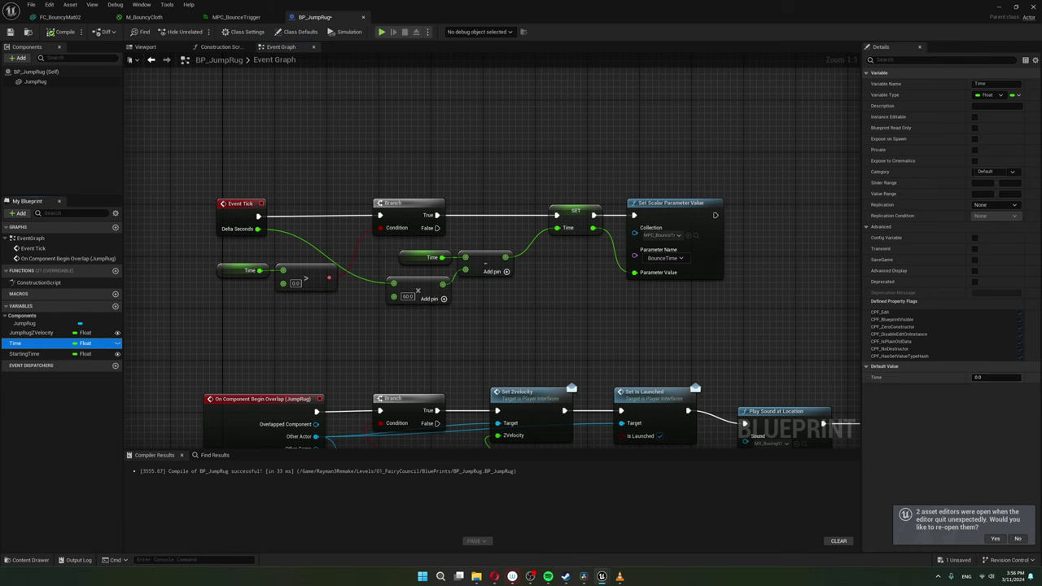
scroll(290, 358, down, 1)
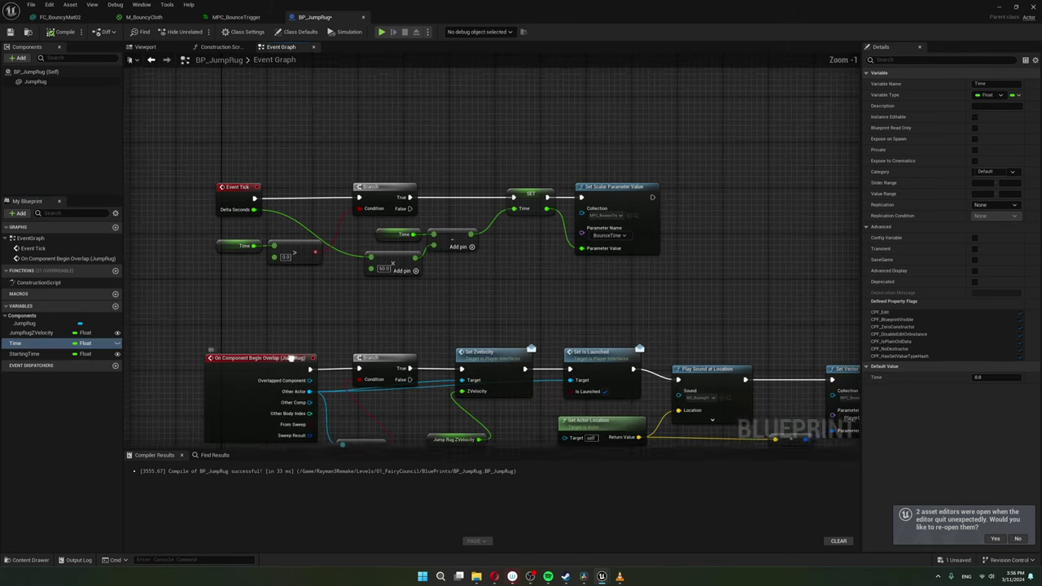
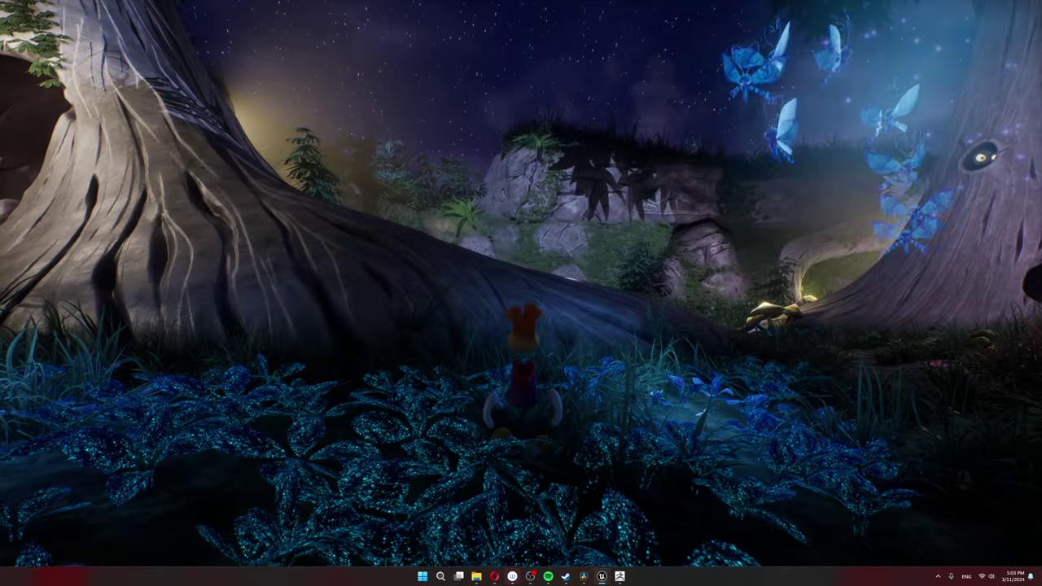
- Stop the playtest and inspect the PhysicsCollider component in the BP_Player Blueprint
key(Escape)
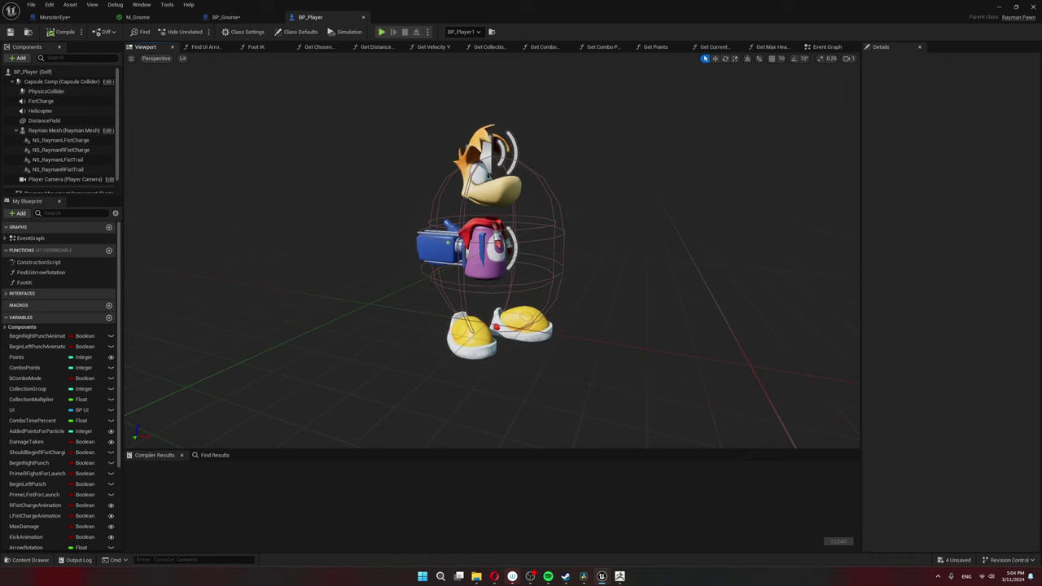
click(57, 91)
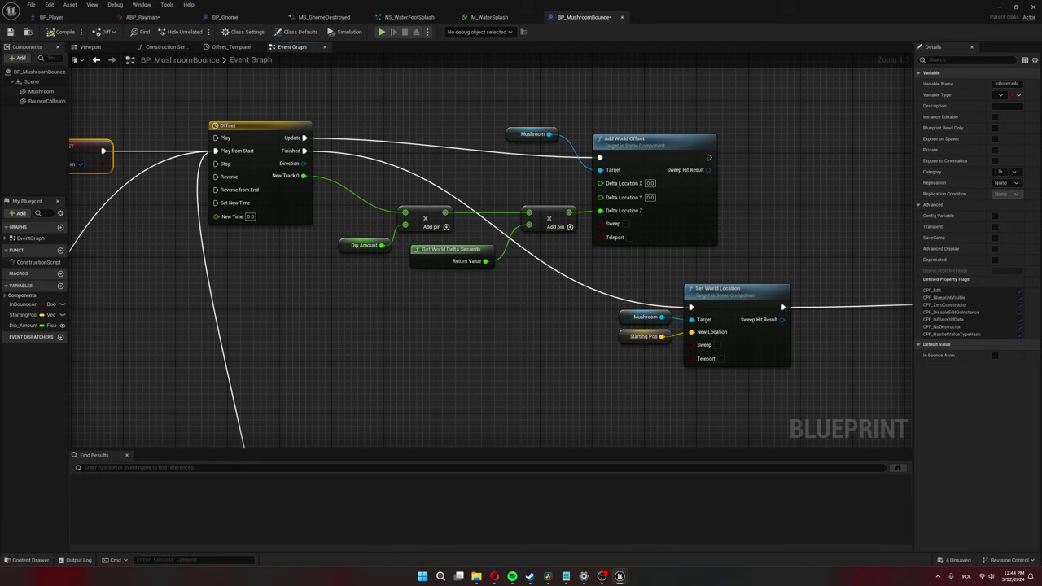
- Examine the curve keys of BP_MushroomBounce's Offset timeline and return to the Event Graph
click(286, 211)
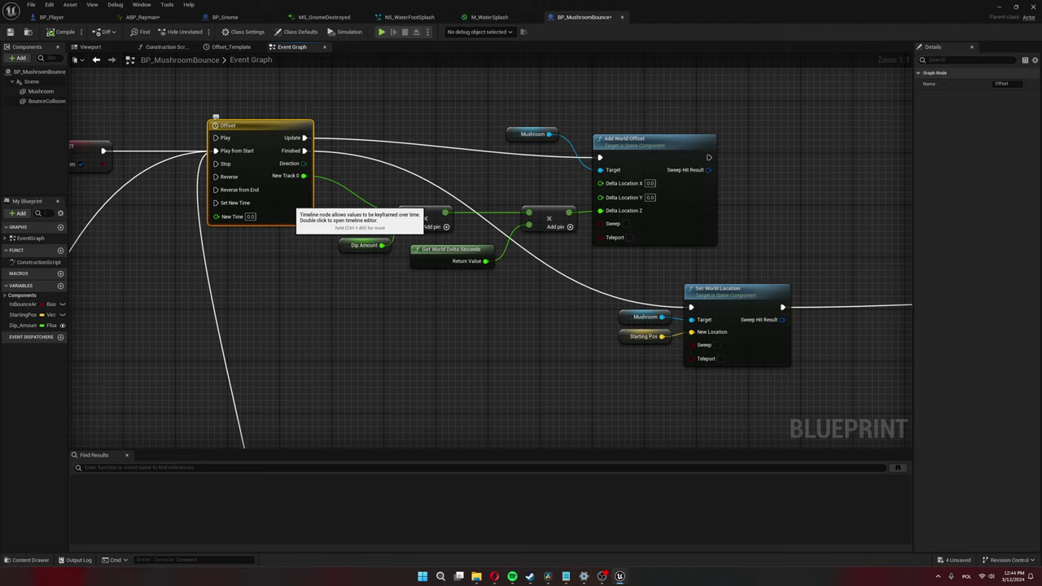
double_click(291, 204)
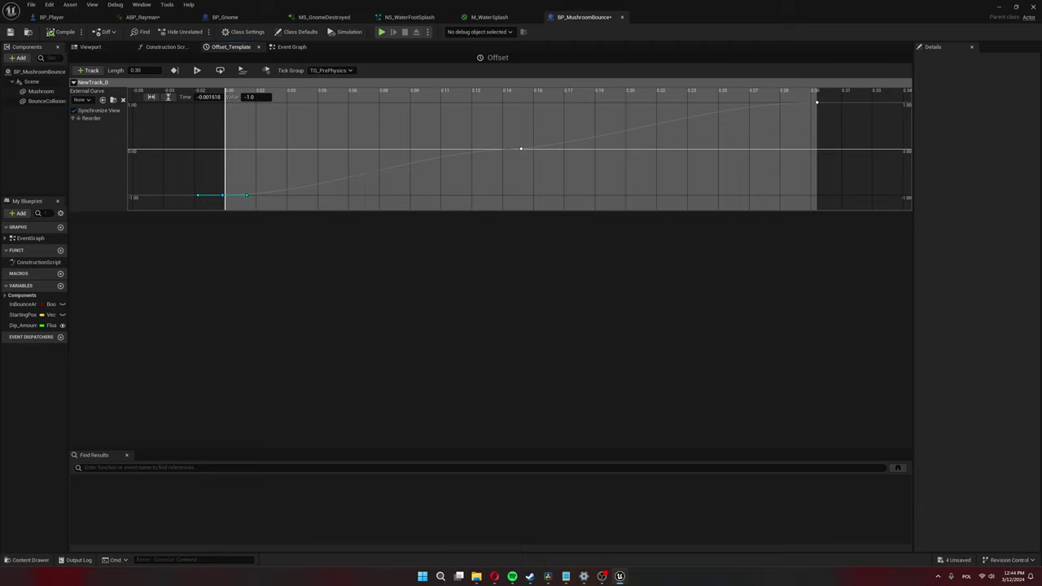
mouse_move(226, 197)
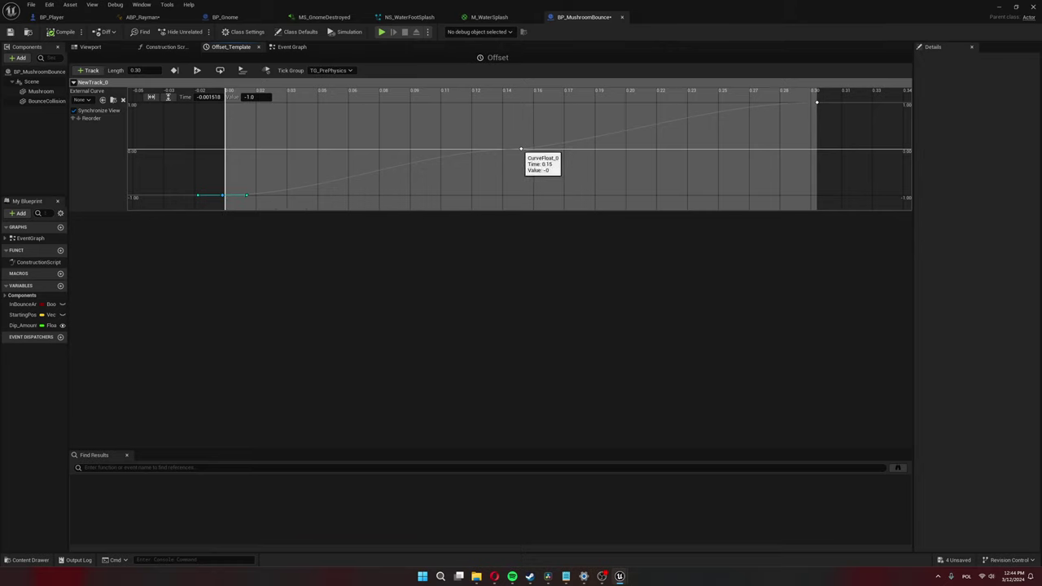
click(520, 149)
click(816, 101)
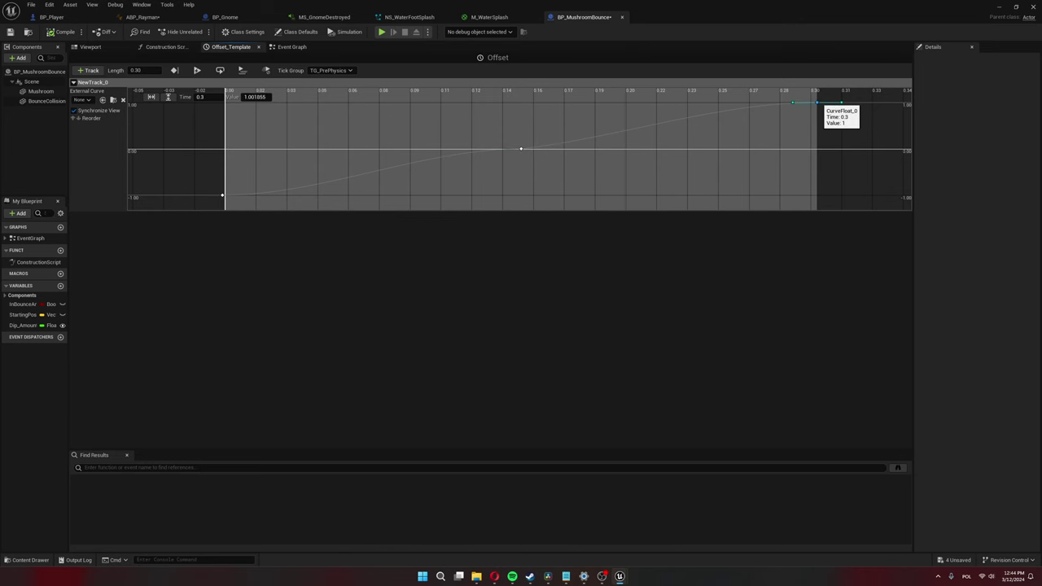
click(292, 46)
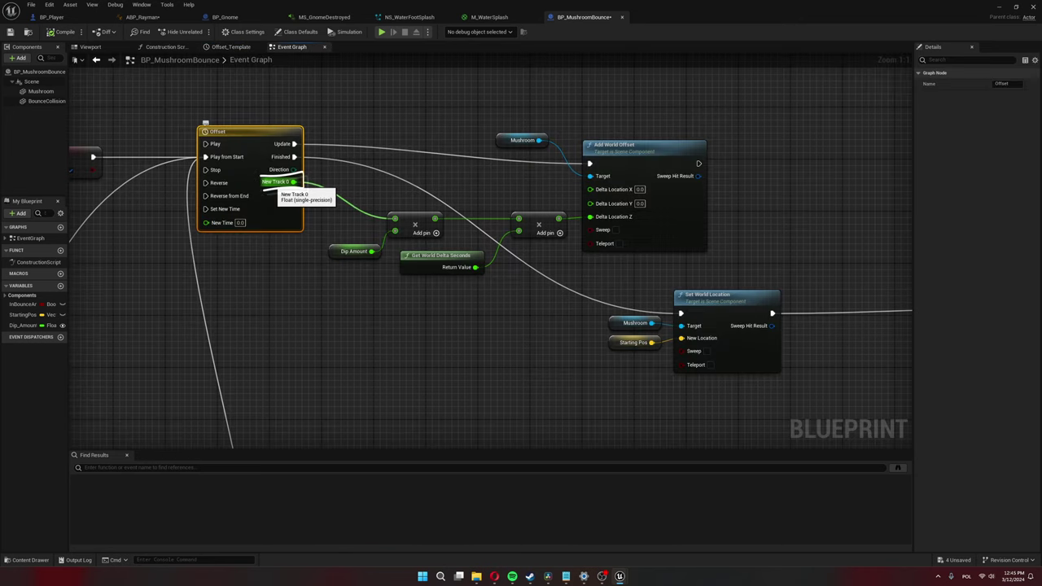
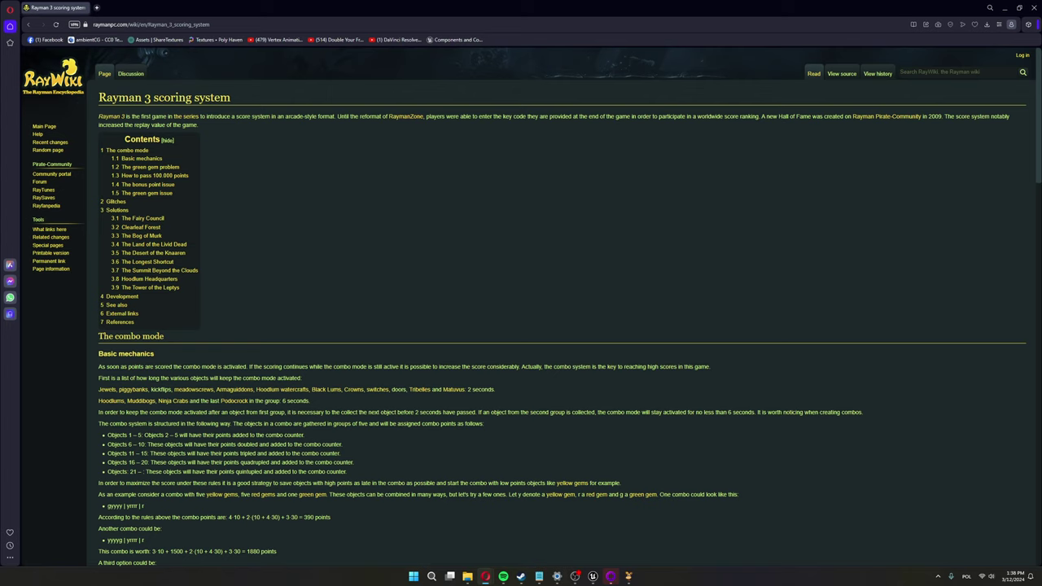
- Read the Rayman 3 scoring system wiki page and inspect the Pivot Location setter in BP_Crystal's collected-movement graph
scroll(531, 306, down, 1)
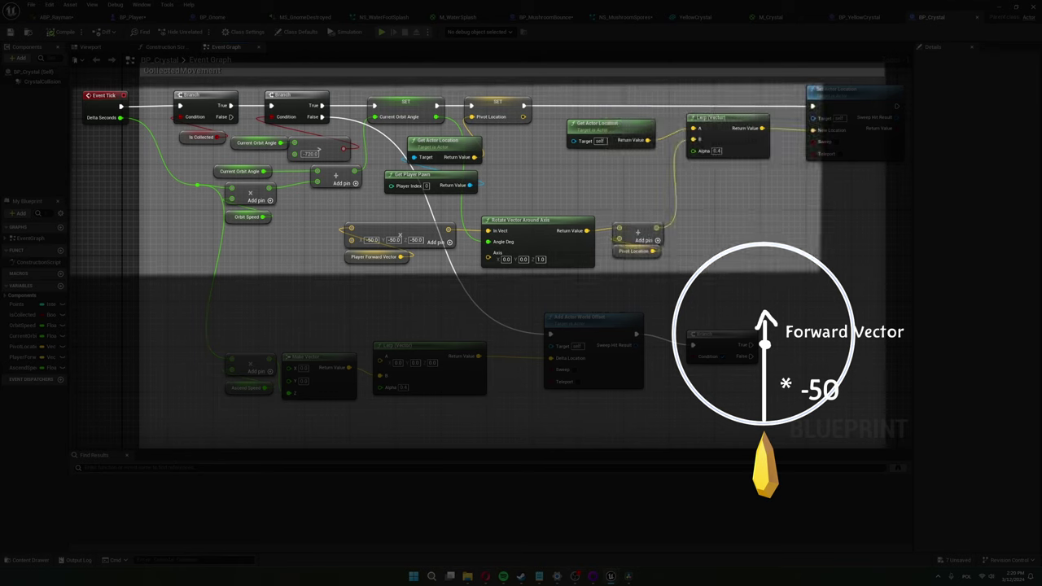
click(498, 109)
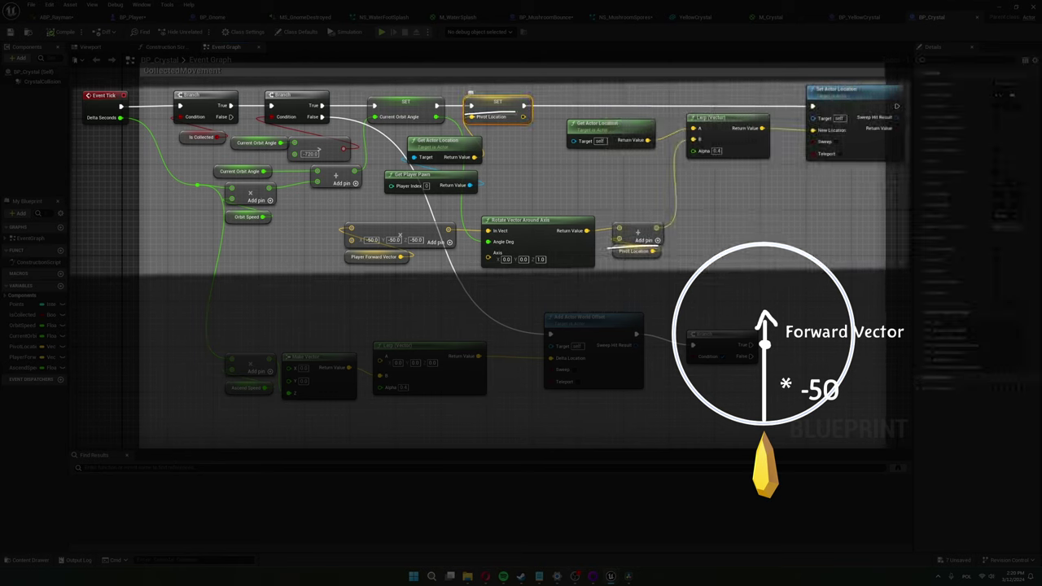
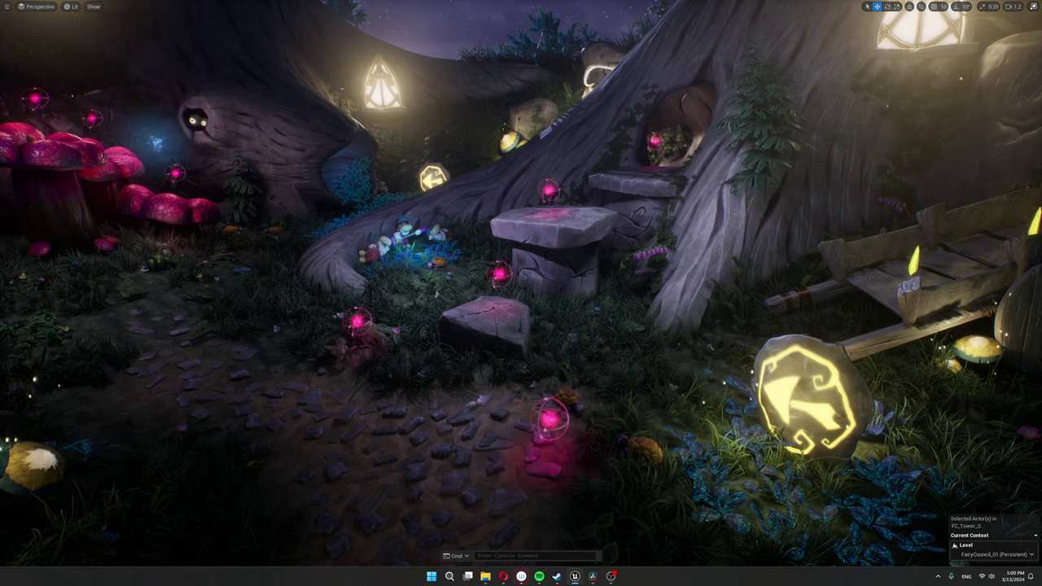
- Preview the Empty001, OrbitingPoint01 and Trail01 emitters of NS_HealthOrb in isolation, then return to the full system
right_drag(521, 293, 430, 293)
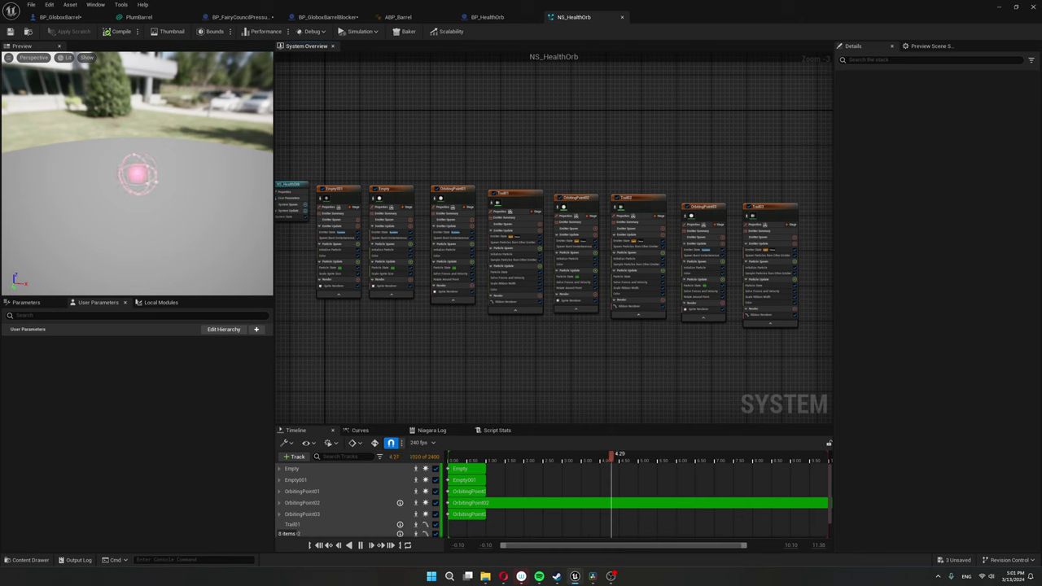
click(319, 197)
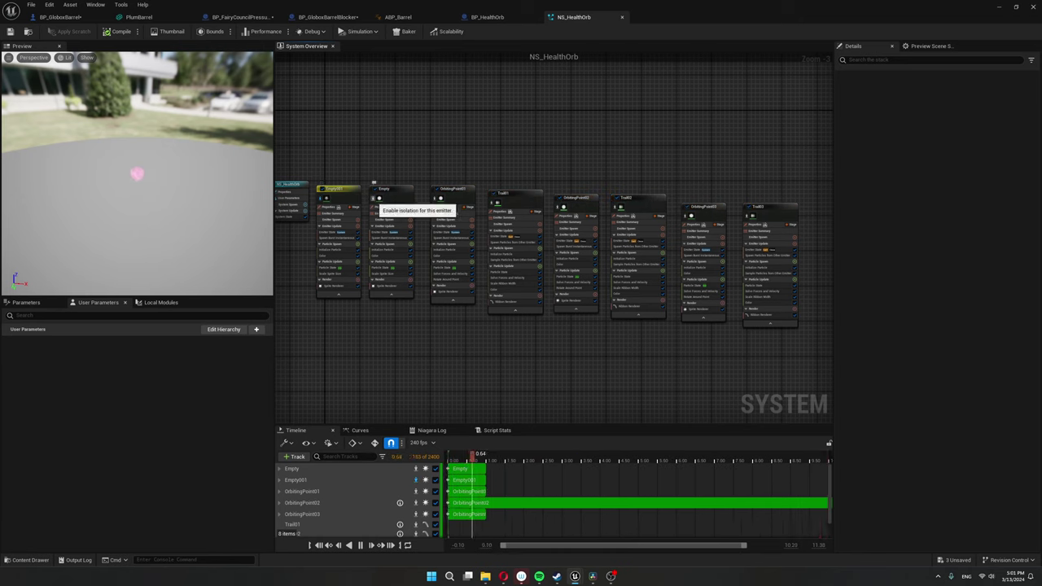
click(453, 189)
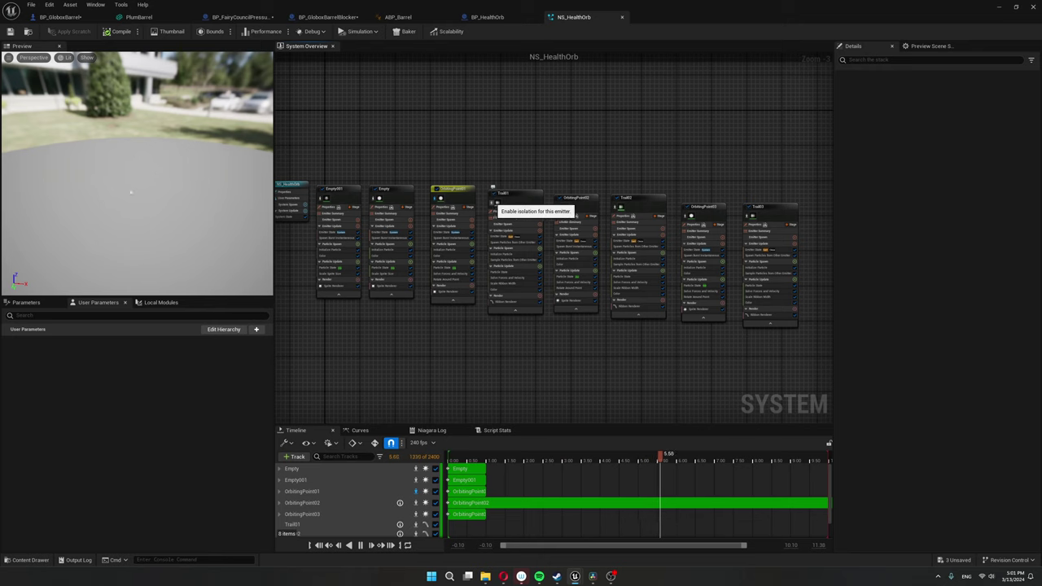
click(493, 203)
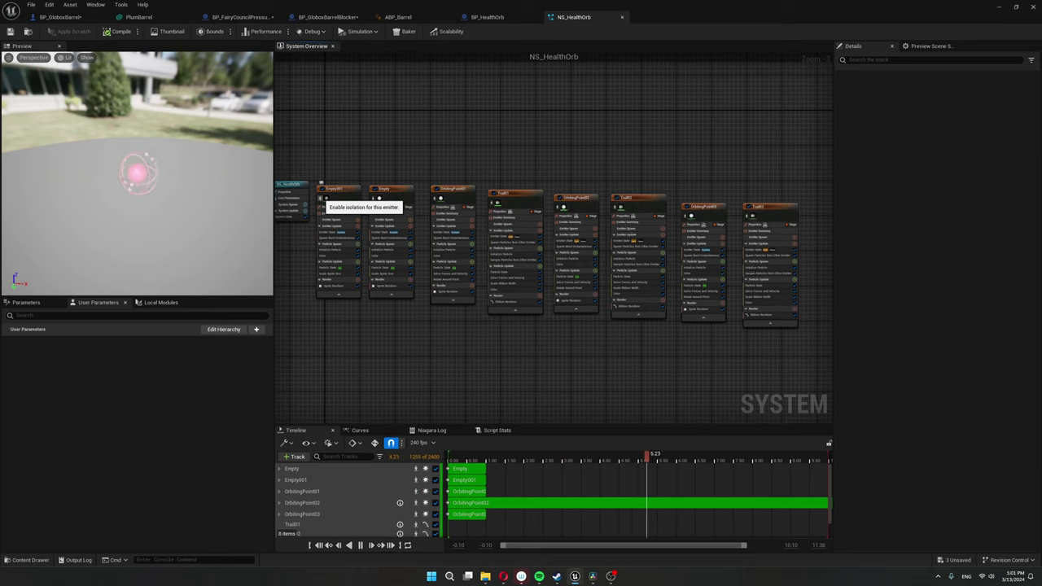
click(327, 198)
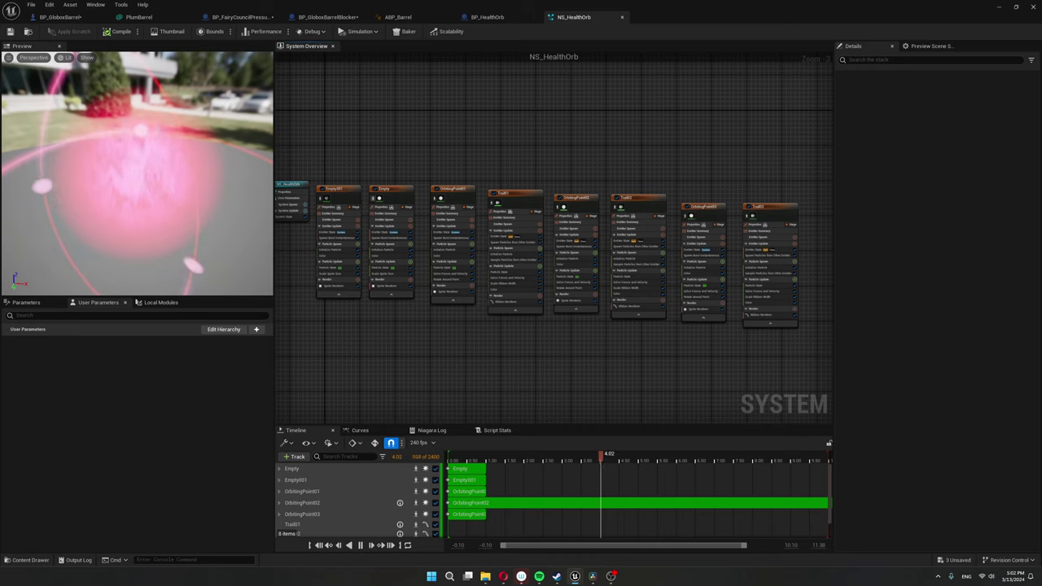
- Open the M_HealthOrbCore material and preview it on a plane mesh
click(384, 190)
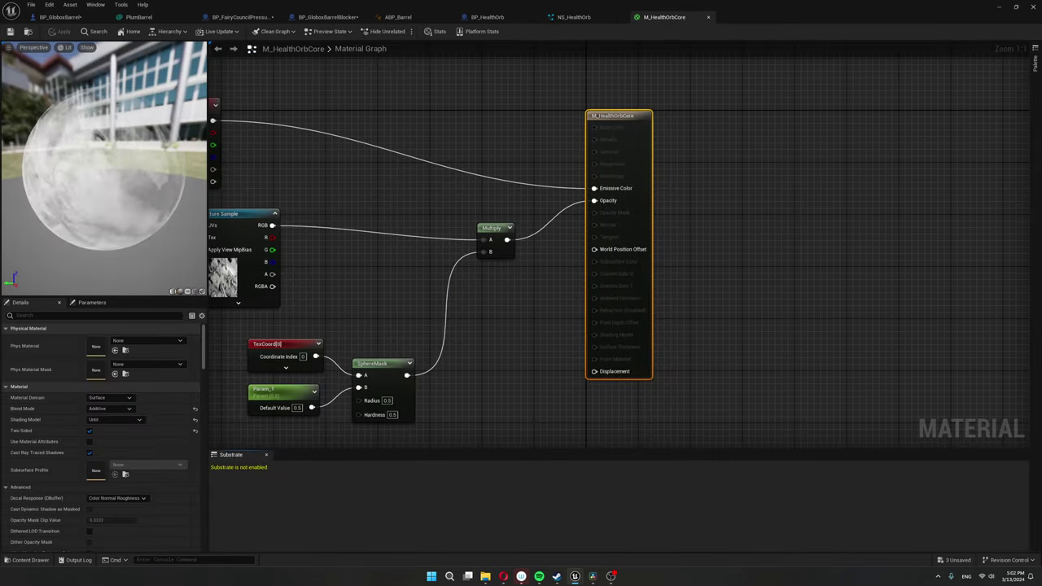
click(187, 291)
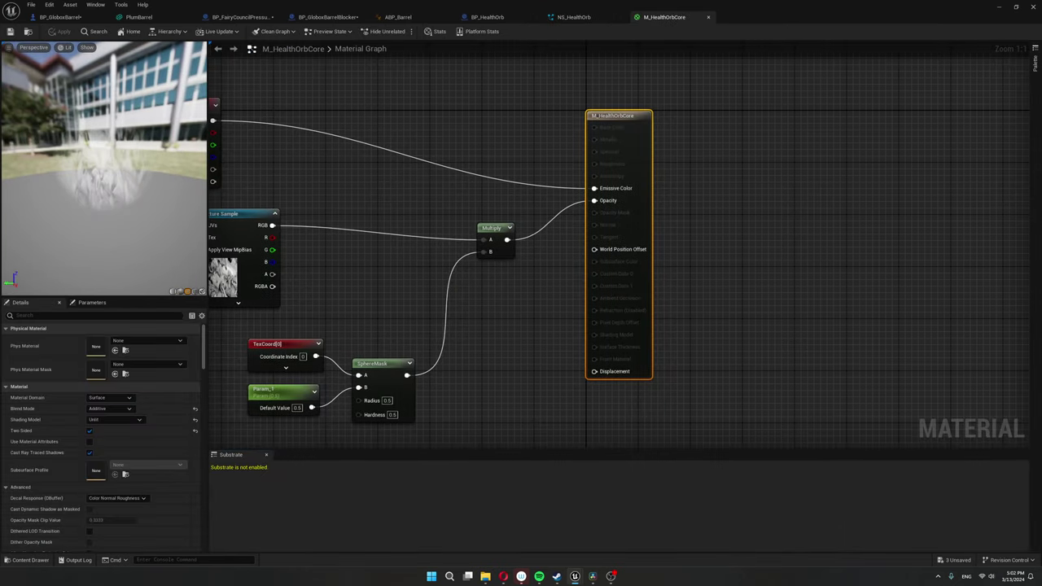
right_drag(391, 309, 537, 301)
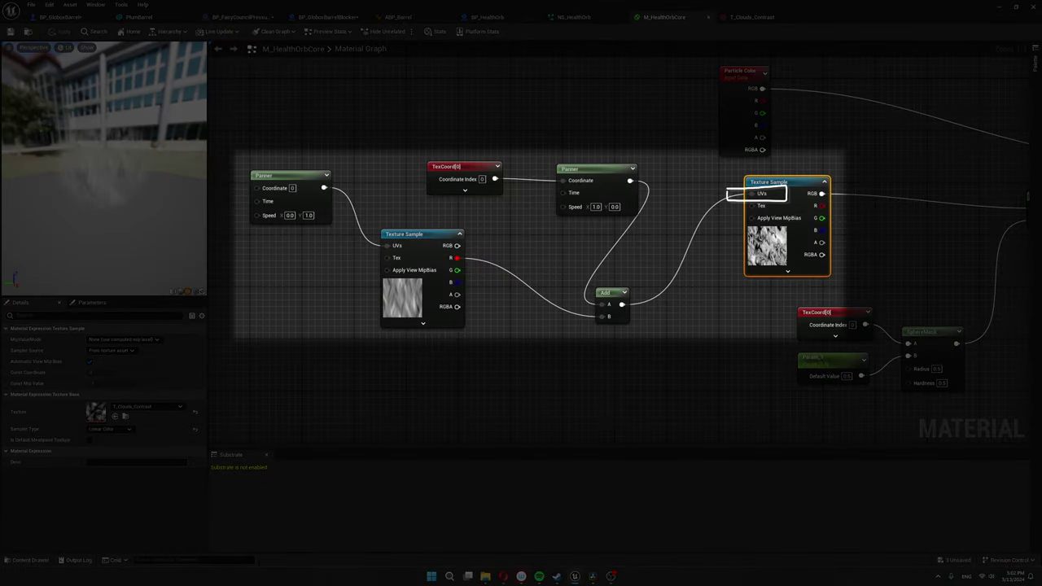
- Examine the panners, texture samples and SphereMask in M_HealthOrbCore, opening the T_Crys texture that distorts the UVs
click(407, 301)
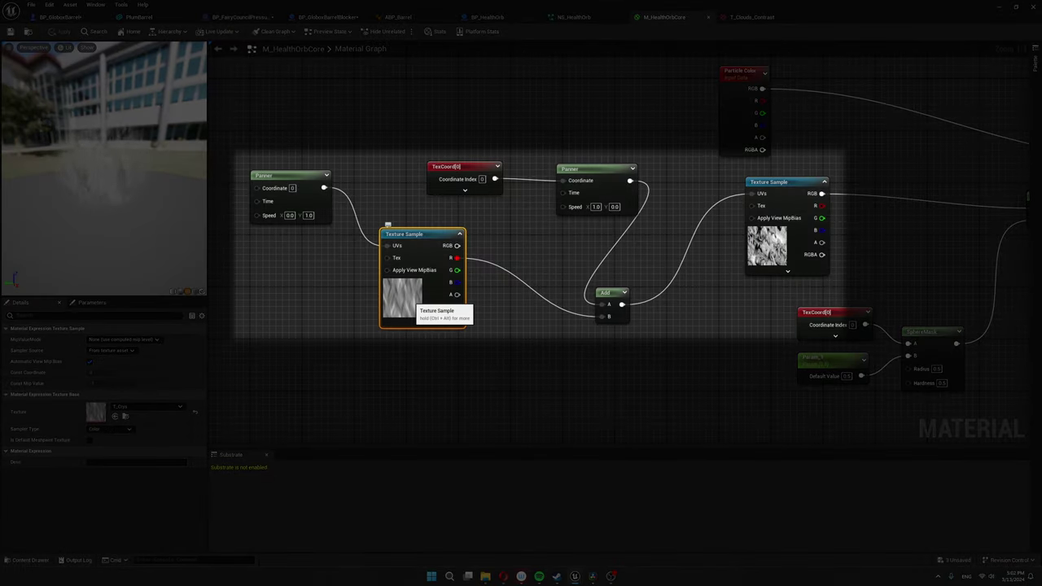
double_click(96, 412)
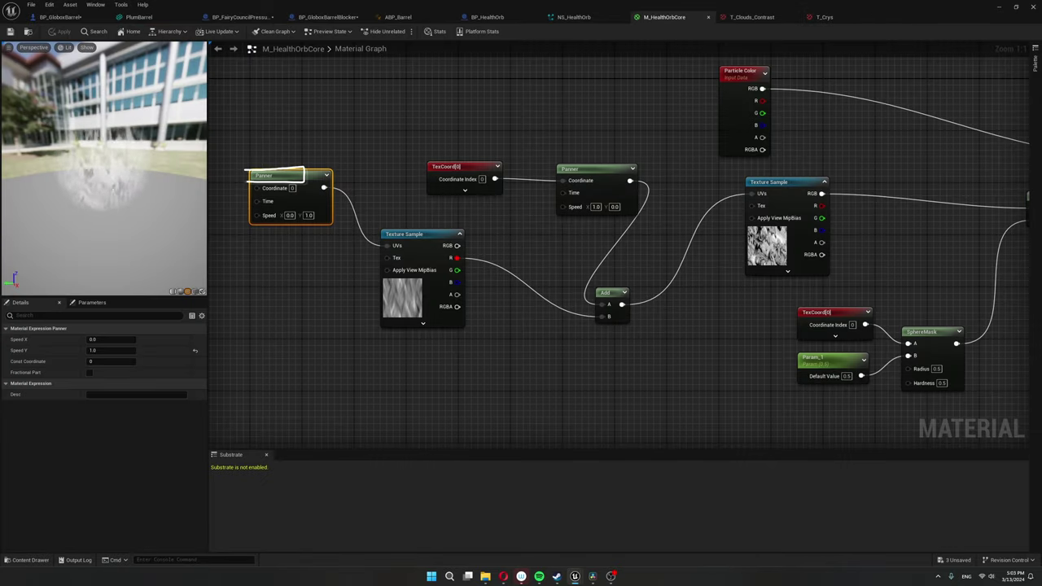
click(765, 242)
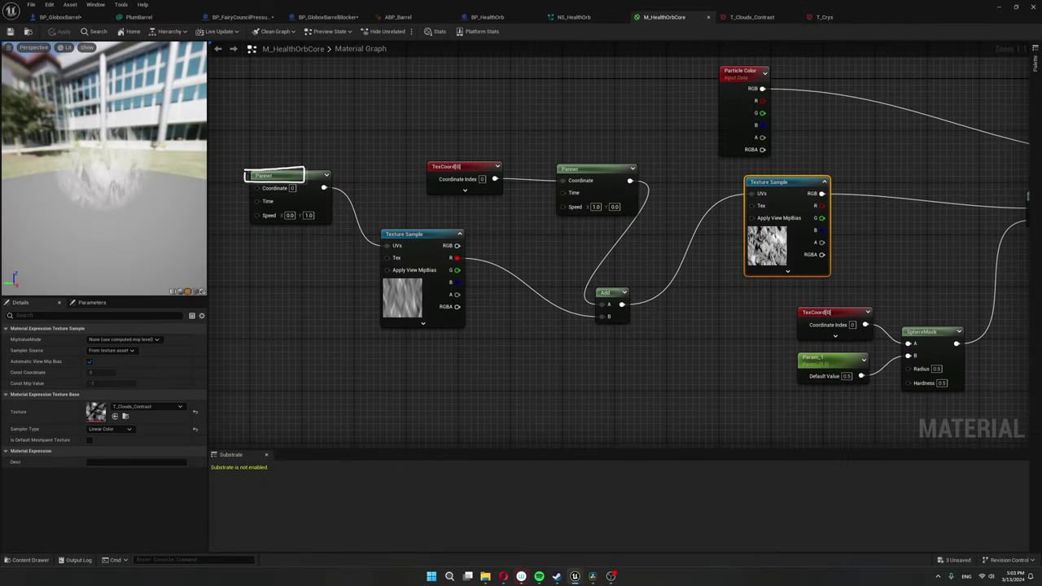
click(582, 169)
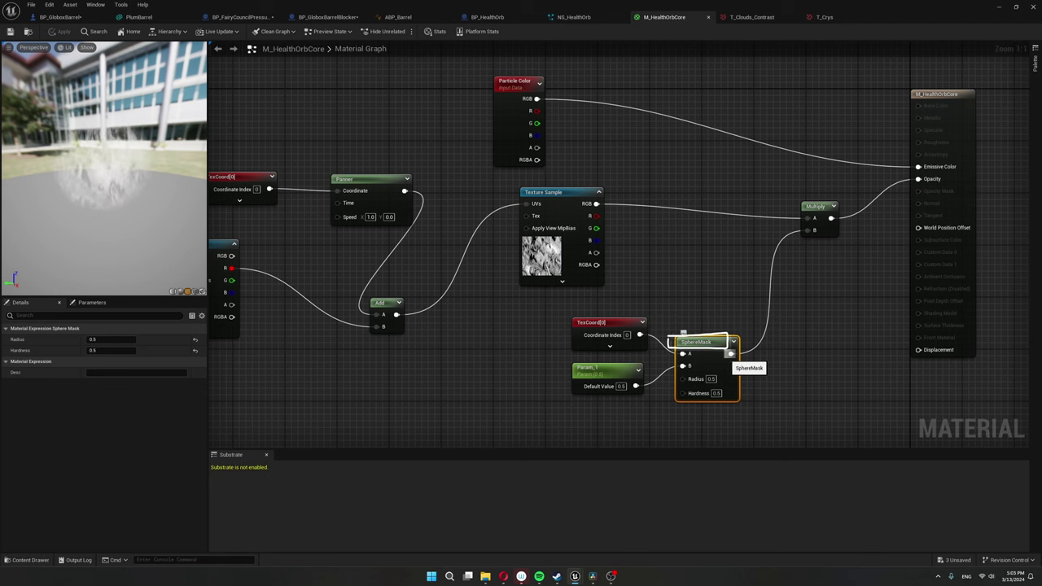
key(Escape)
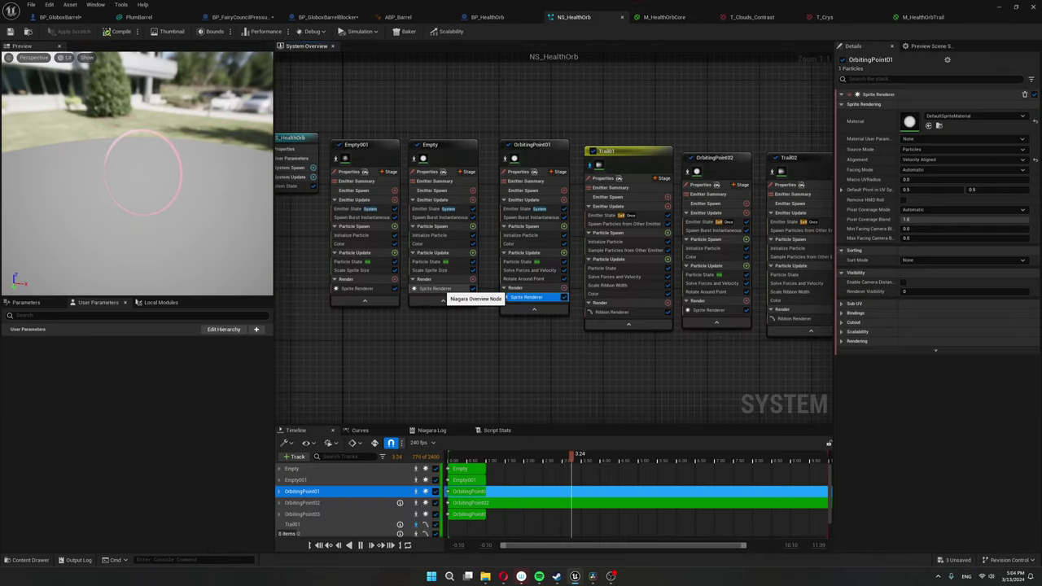
- Inspect the renderers of the NS_HealthOrb emitters and open Trail02's ribbon material, M_HealthOrbTrail, to examine its preview
click(438, 289)
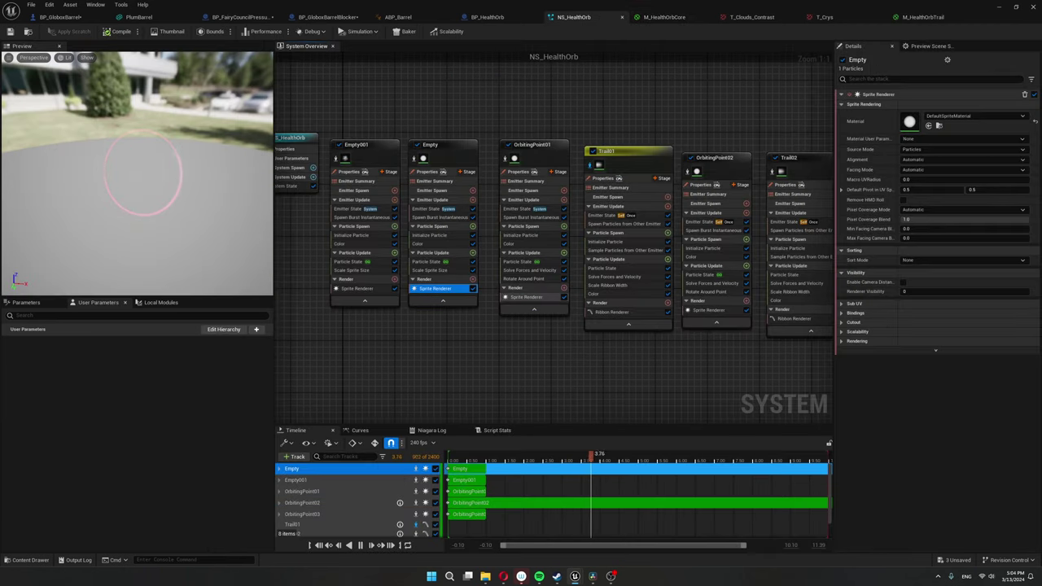
click(529, 297)
click(615, 313)
click(793, 319)
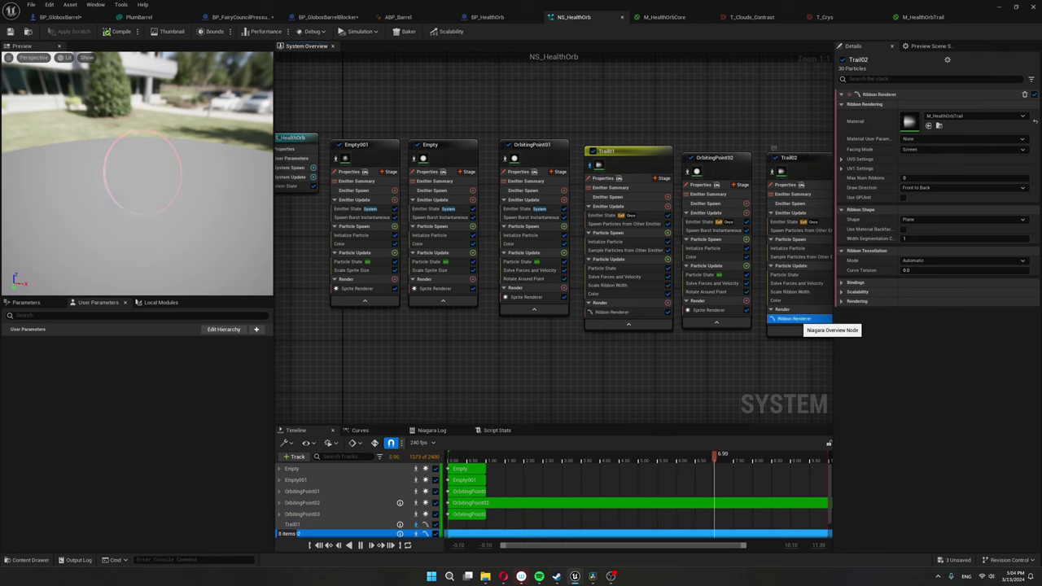
double_click(909, 121)
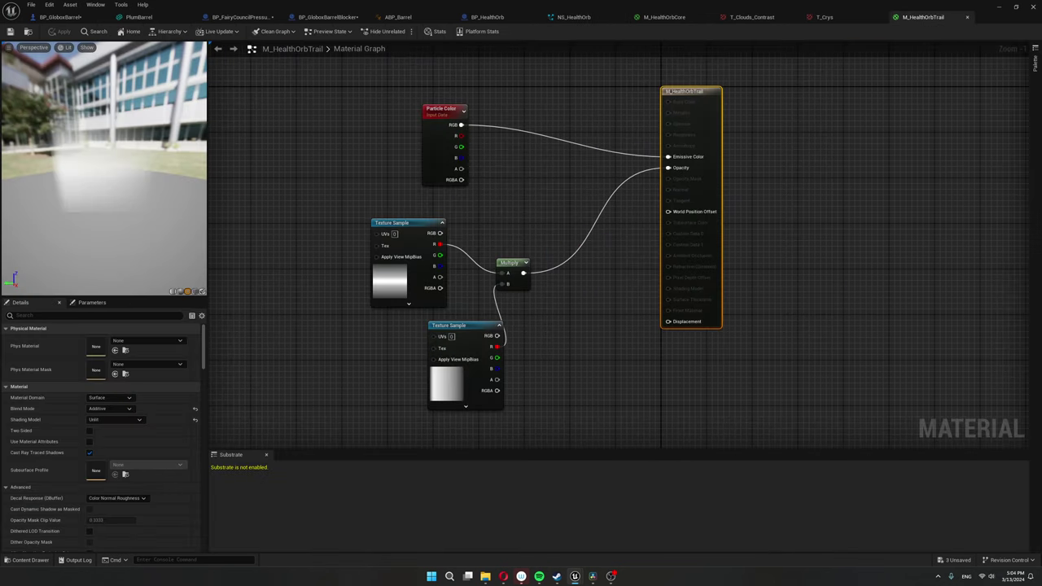
drag(103, 167, 134, 192)
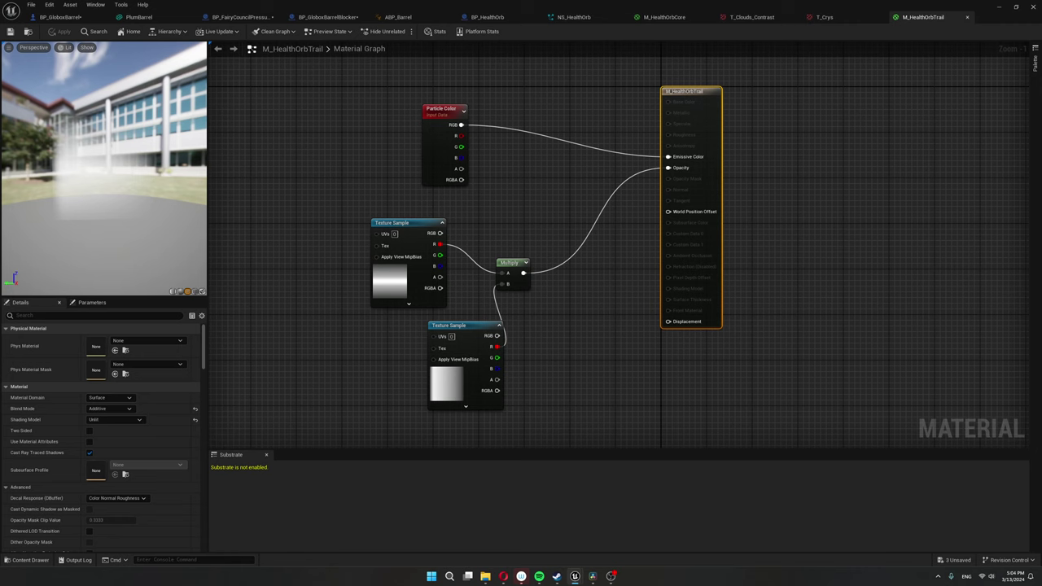
- Return to NS_HealthOrb and inspect OrbitingPoint01's Rotate Around Point module and Empty001's Scale Sprite Size module
click(573, 17)
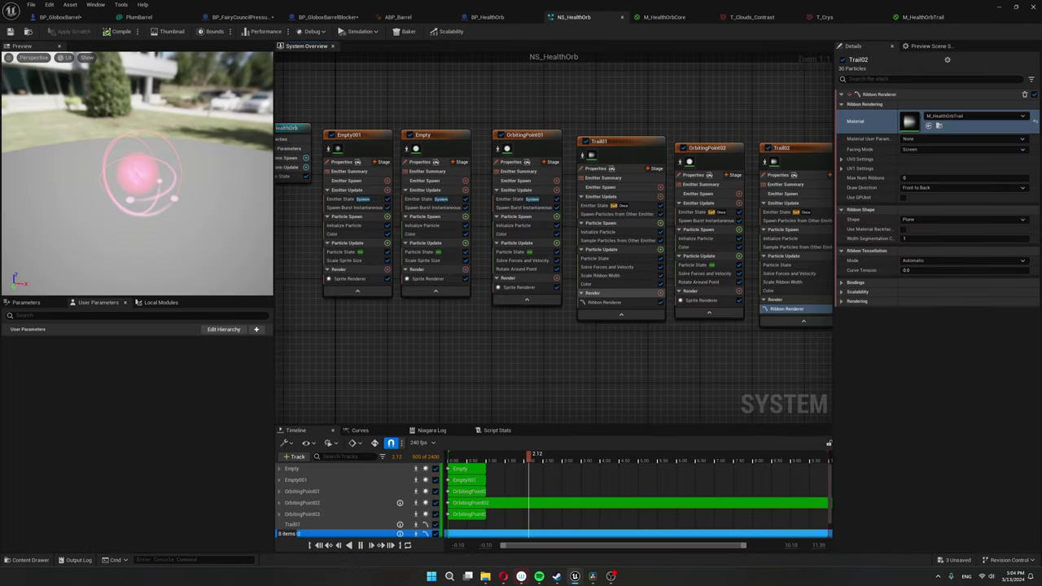
click(521, 269)
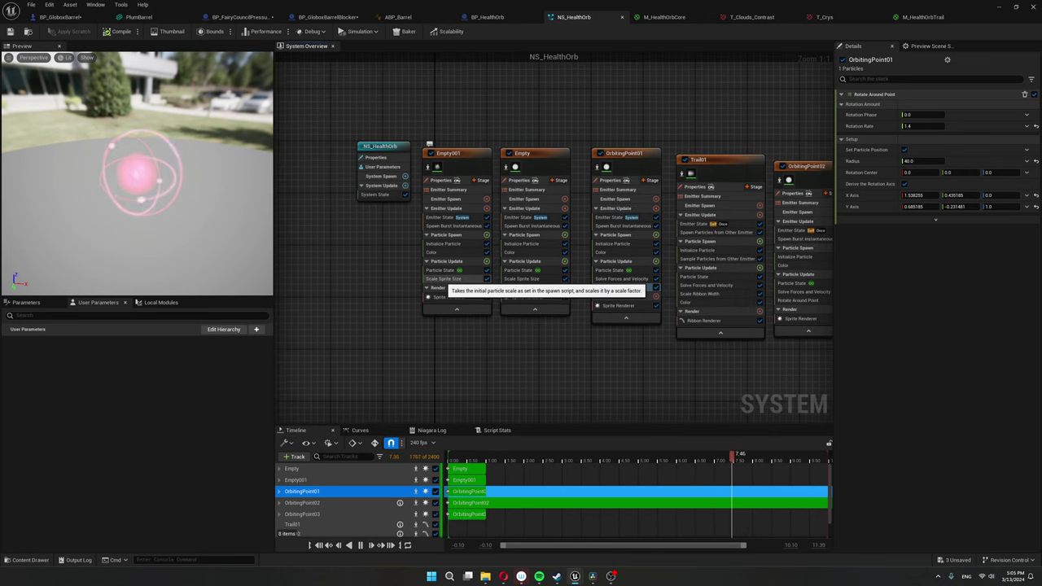
click(446, 279)
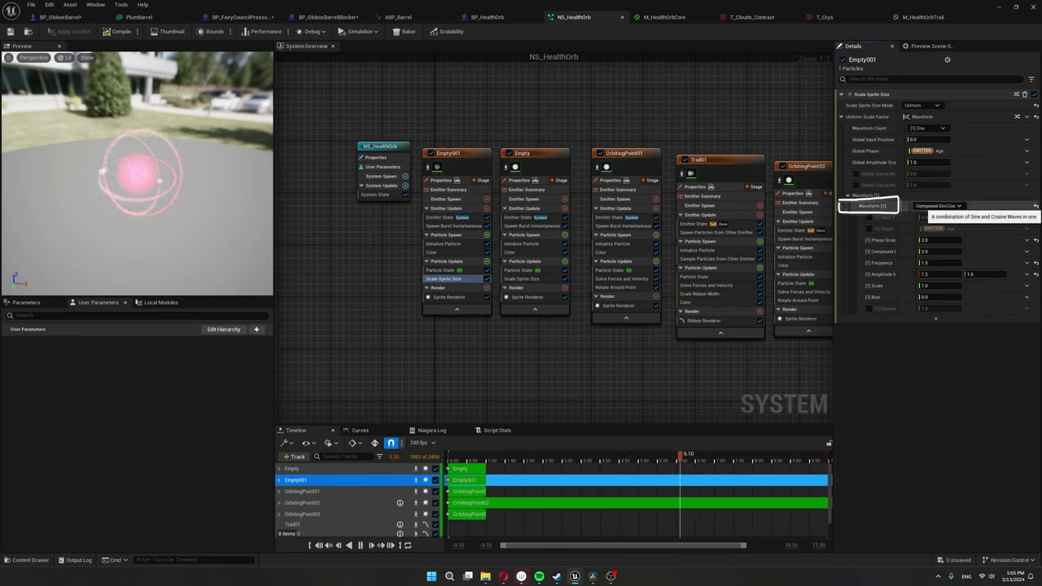
- Try the Sawtooth waveform in Empty001's Scale Sprite Size module and switch it back to Compound Sin/Cos
click(937, 206)
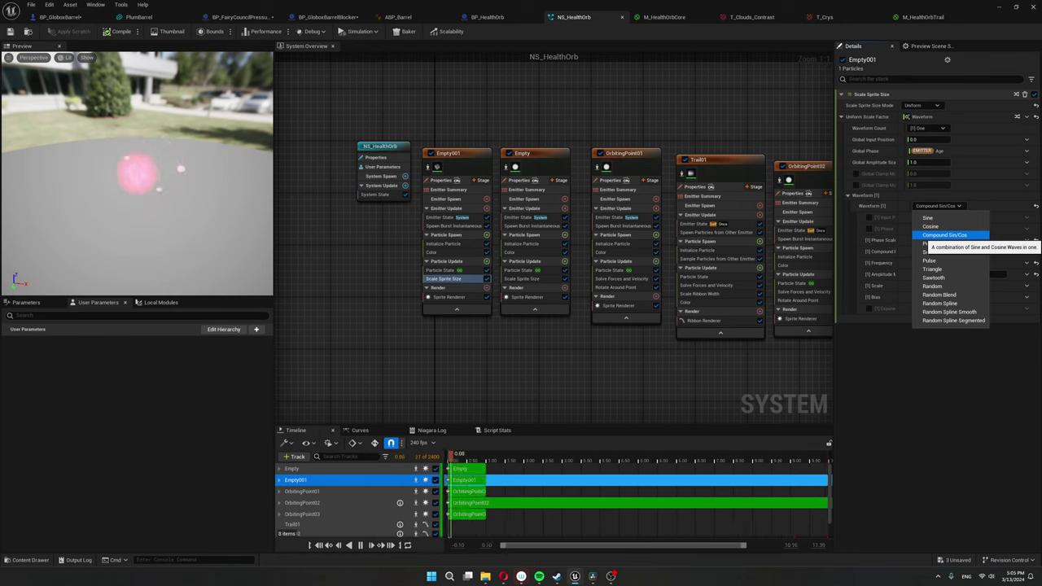
click(936, 252)
click(933, 205)
click(927, 274)
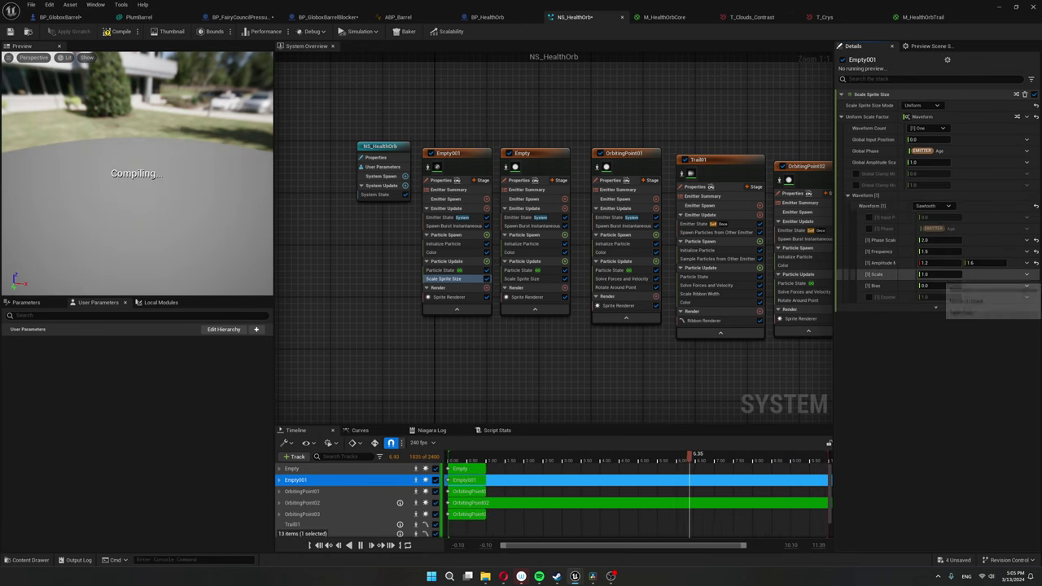
click(933, 206)
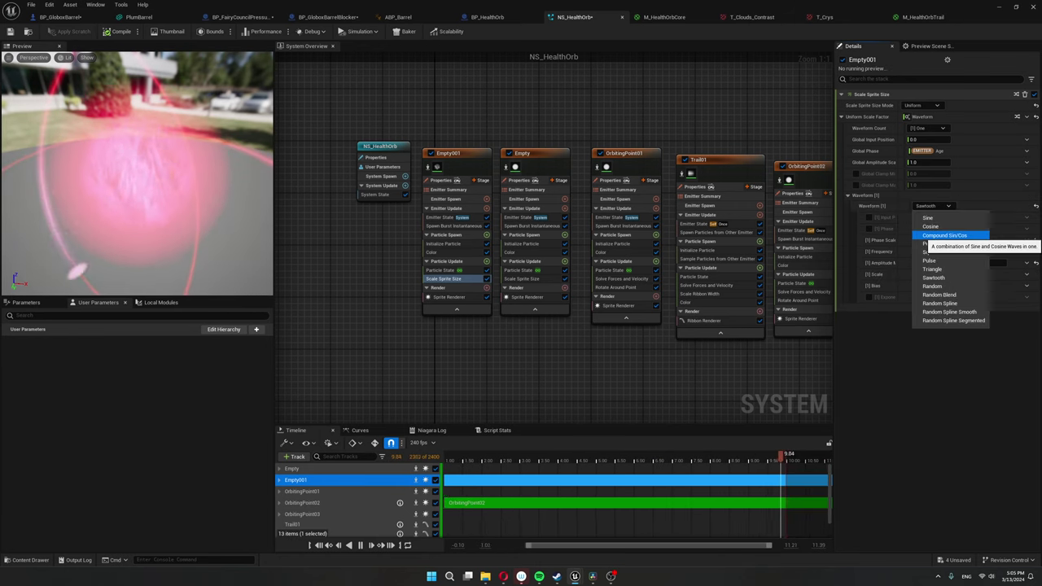
click(932, 242)
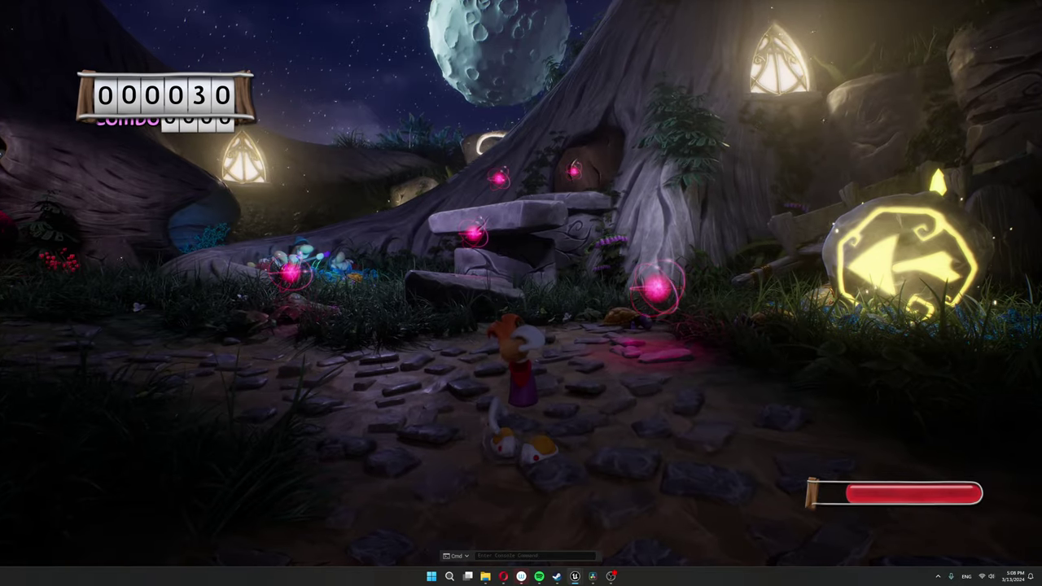
- Run the player character into the health orbs near the stone path to test that they refill the health bar
key(w)
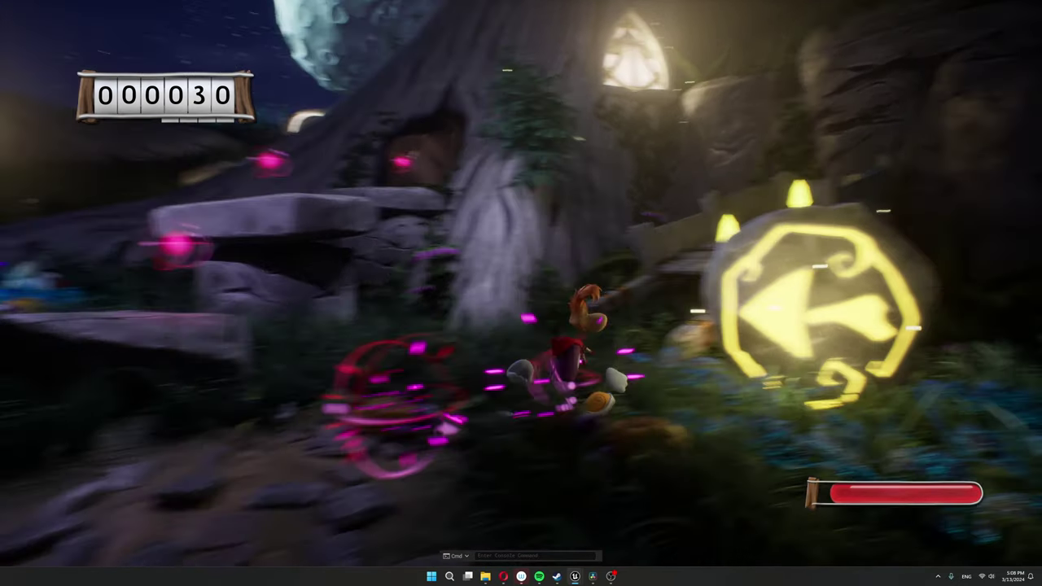
key(w)
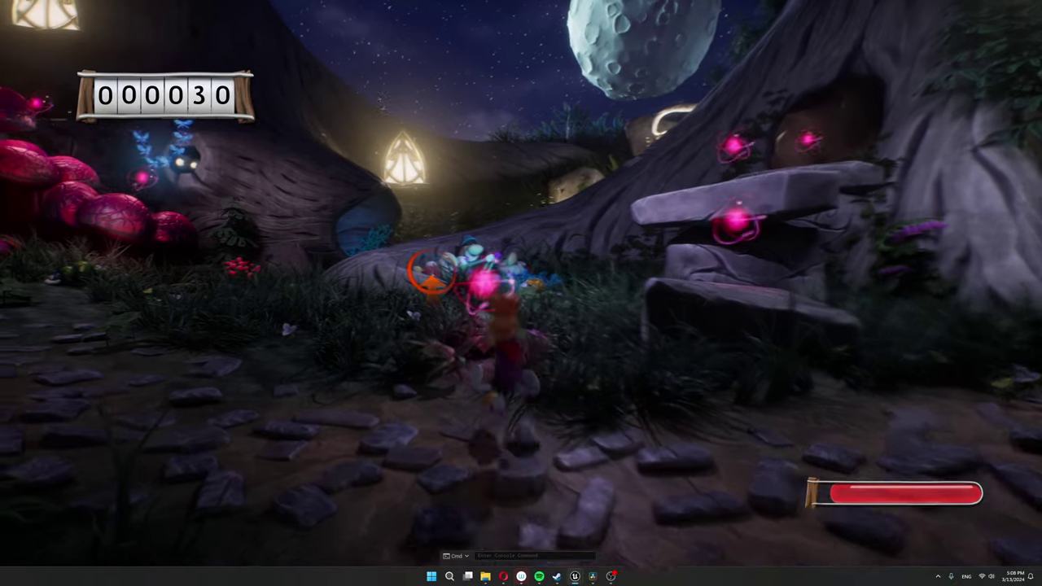
key(s)
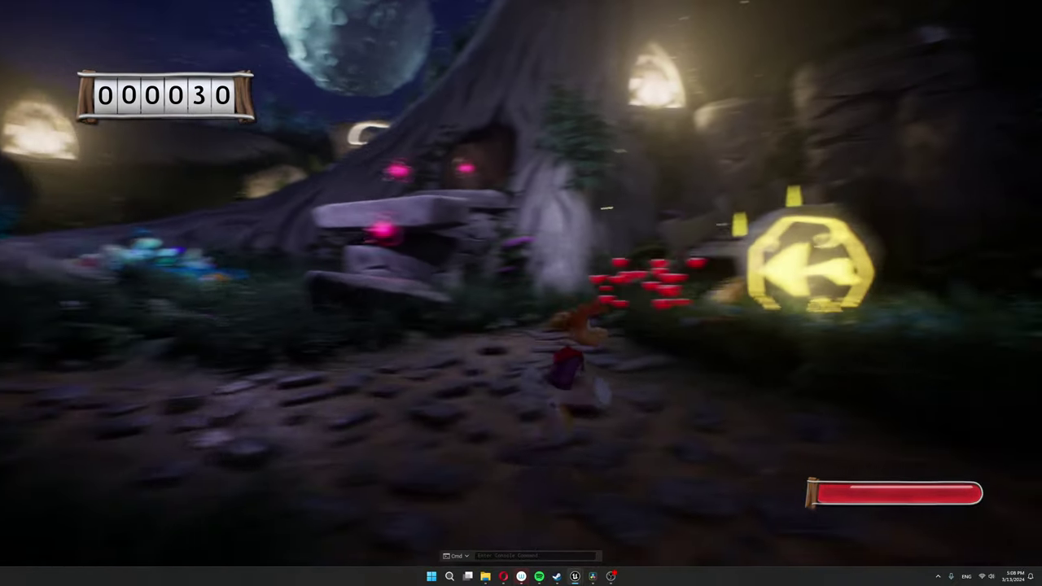
key(w)
key(w)
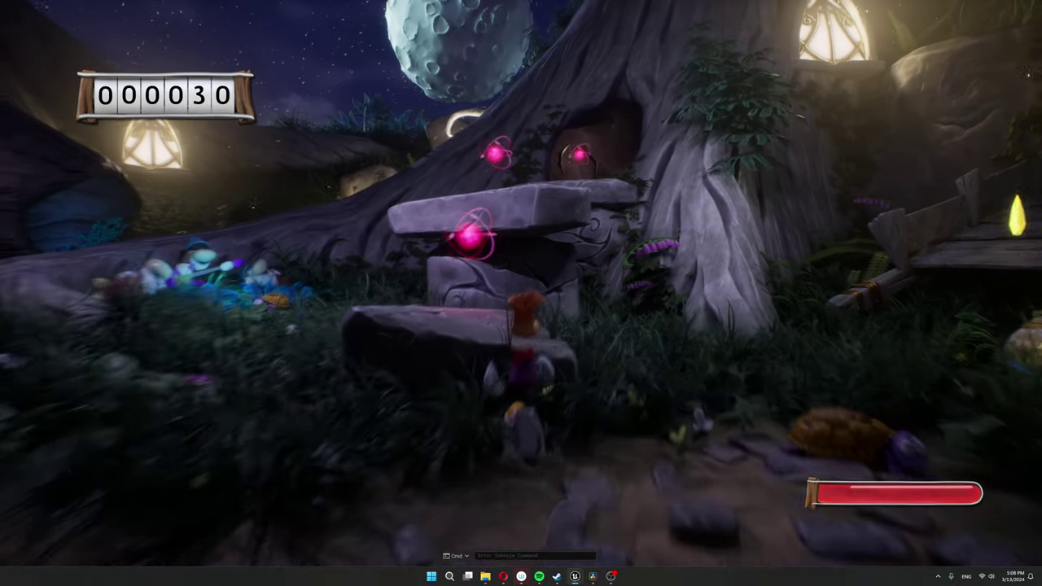
- Jump the character against the health orb beside the stone ledges to test its reaction at full health
key(space)
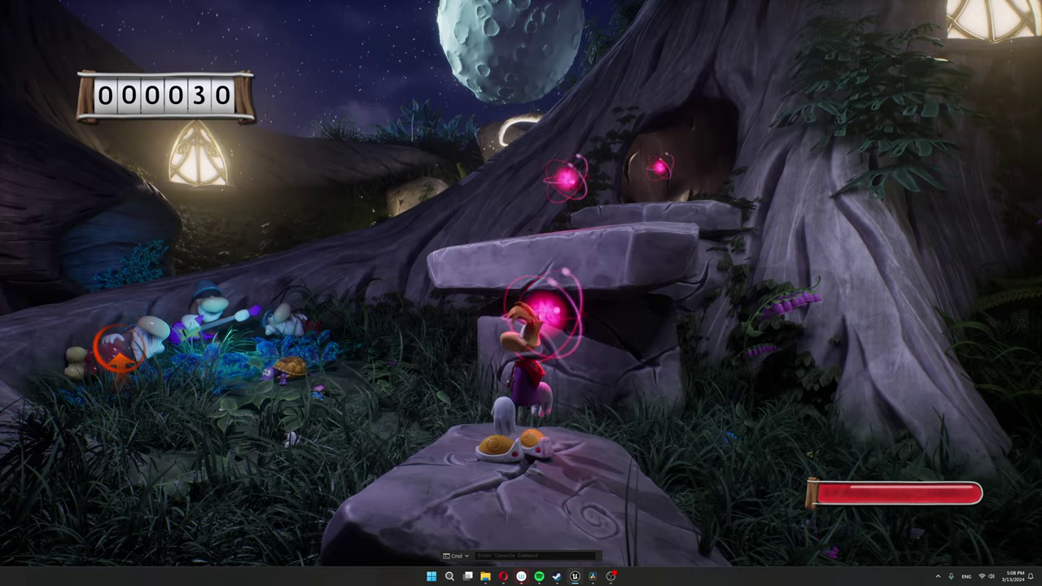
key(w)
key(space)
key(space)
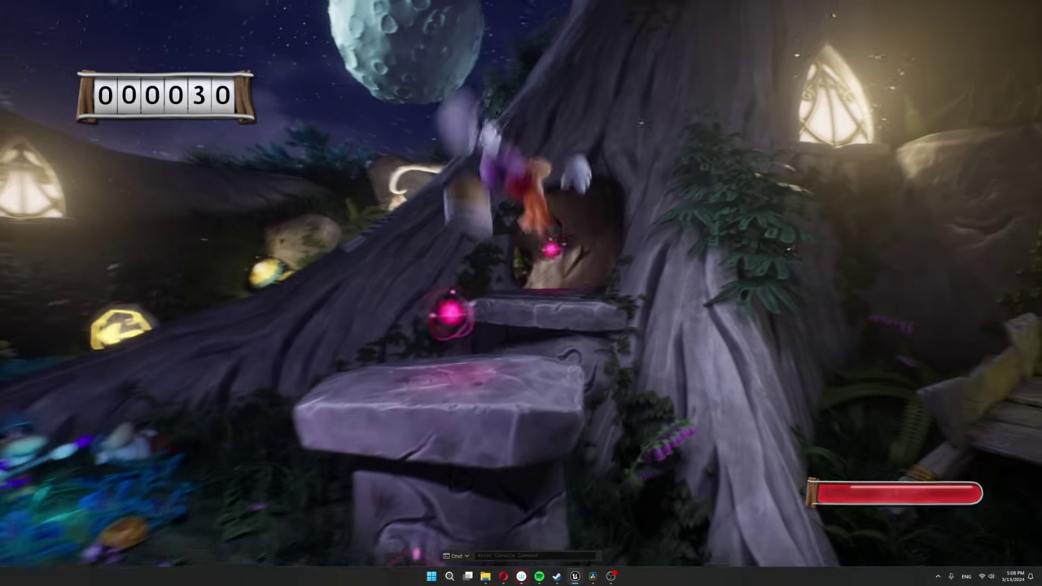
key(w)
key(space)
key(s)
key(w)
key(space)
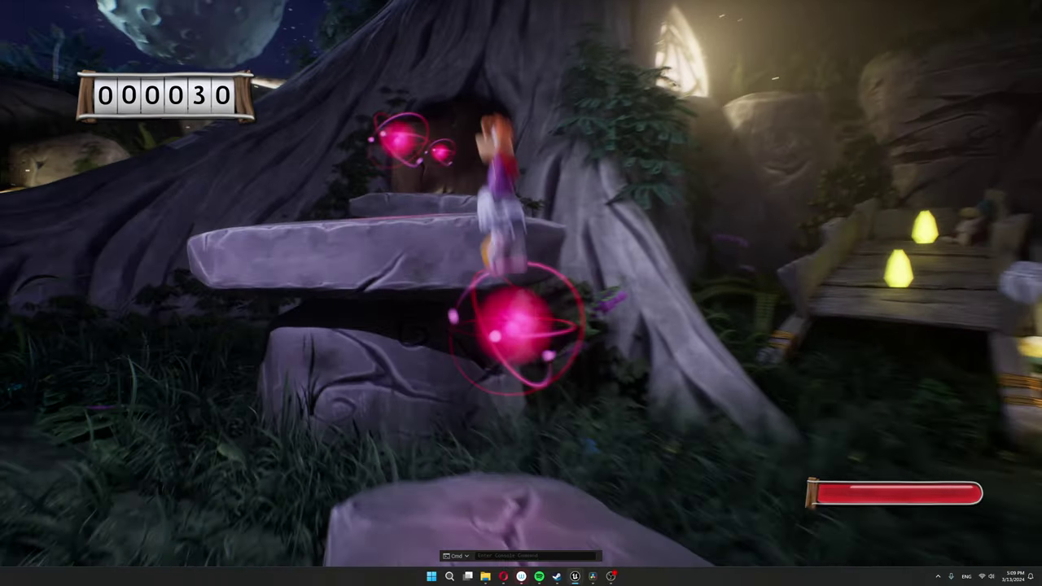
key(s)
key(space)
key(w)
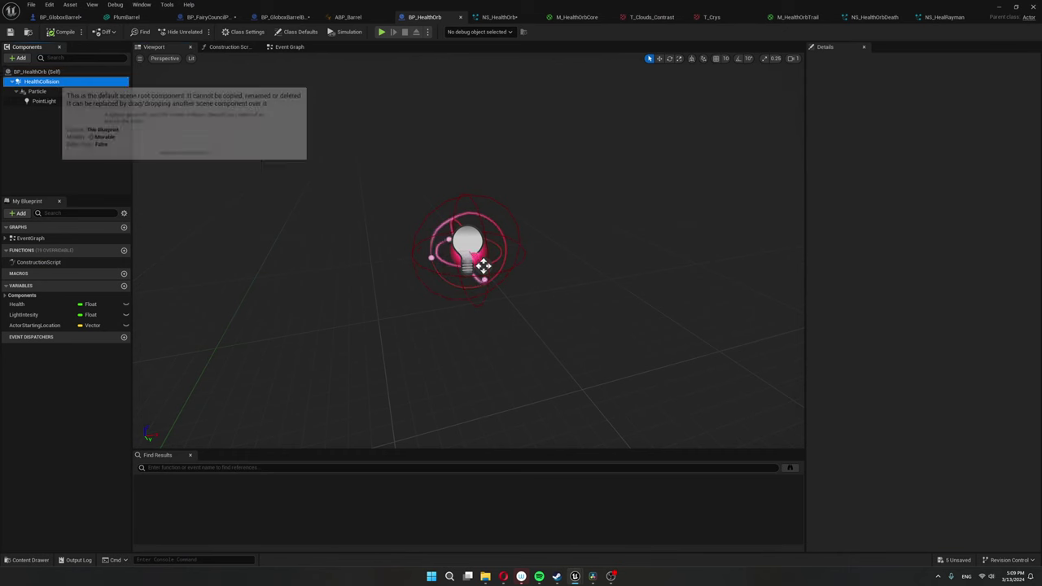
- Inspect BP_HealthOrb's Particle and PointLight components and trace its overlap event logic through the health check and FullHealthAnimation timeline
click(37, 91)
click(483, 265)
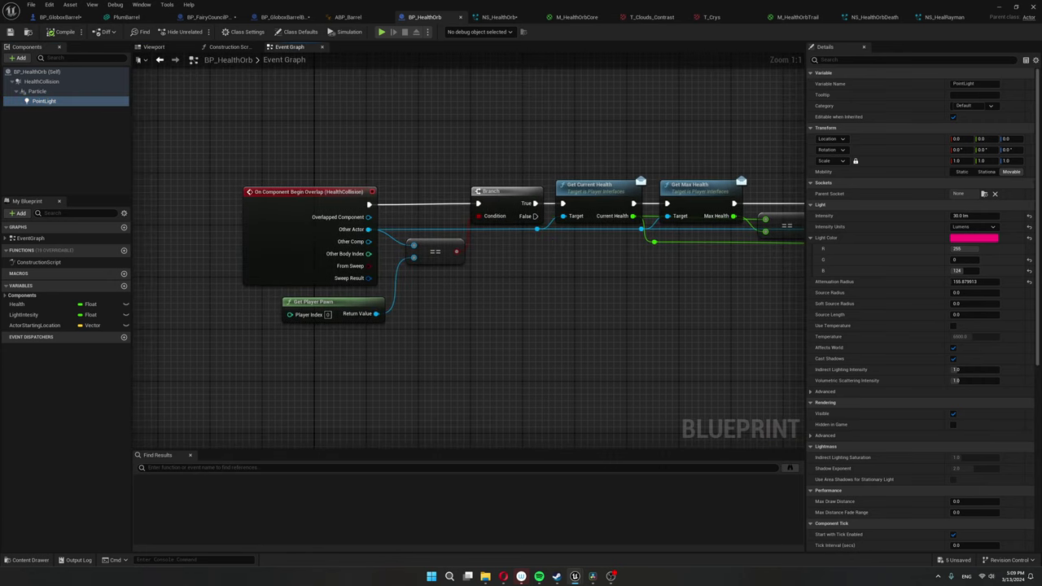
right_drag(669, 301, 534, 316)
right_drag(527, 251, 471, 251)
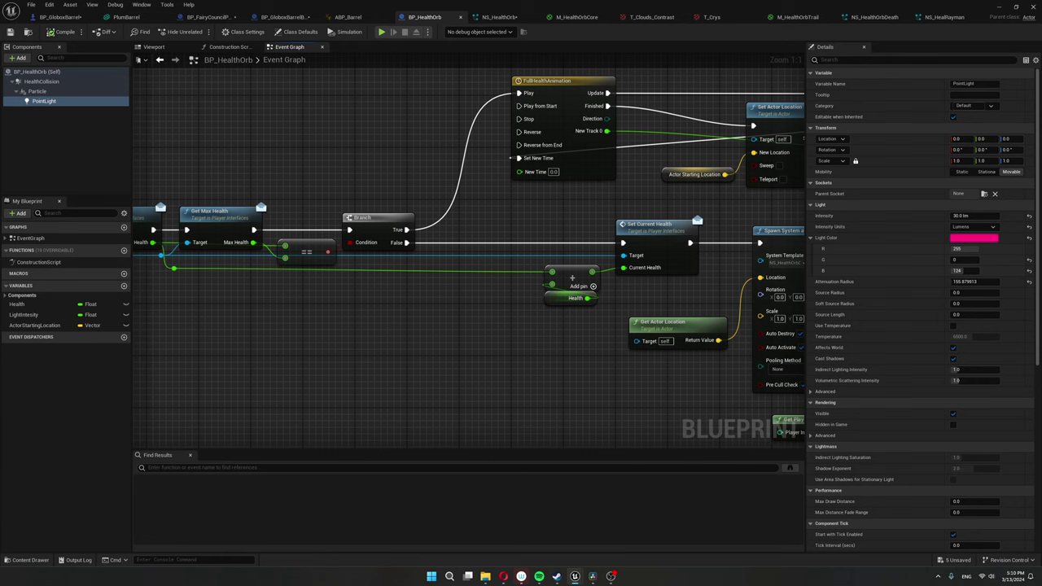
right_drag(514, 222, 274, 311)
right_drag(467, 276, 416, 286)
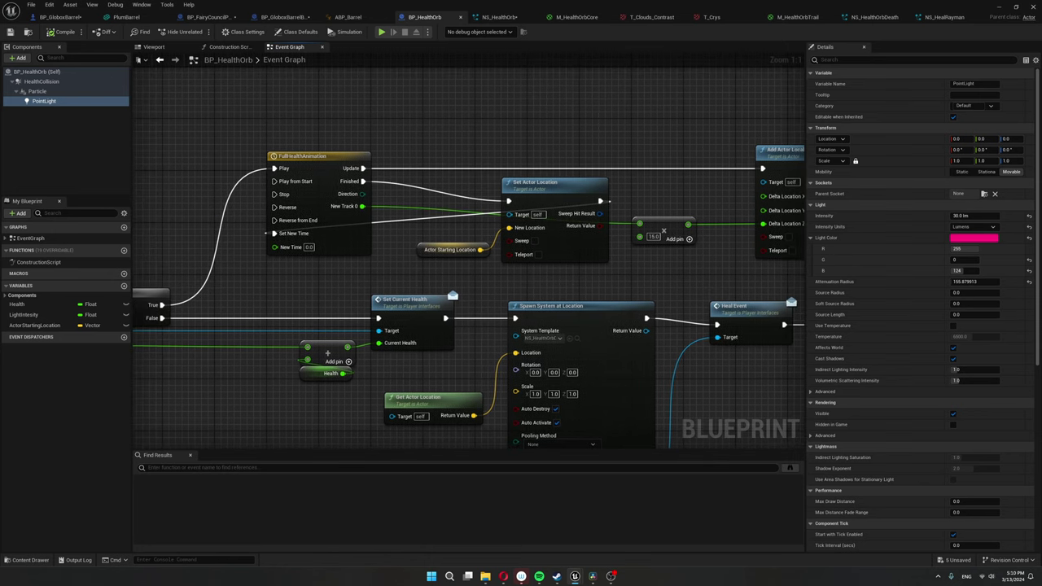
- Trace how the Health variable is added and passed to Set Current Health in BP_HealthOrb's event graph
right_drag(210, 358, 371, 257)
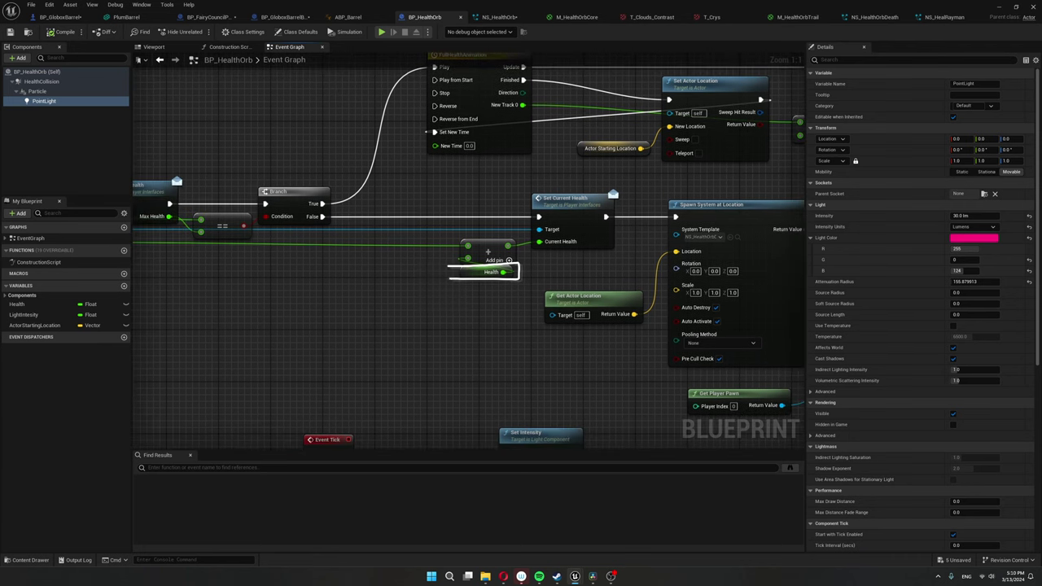
click(480, 272)
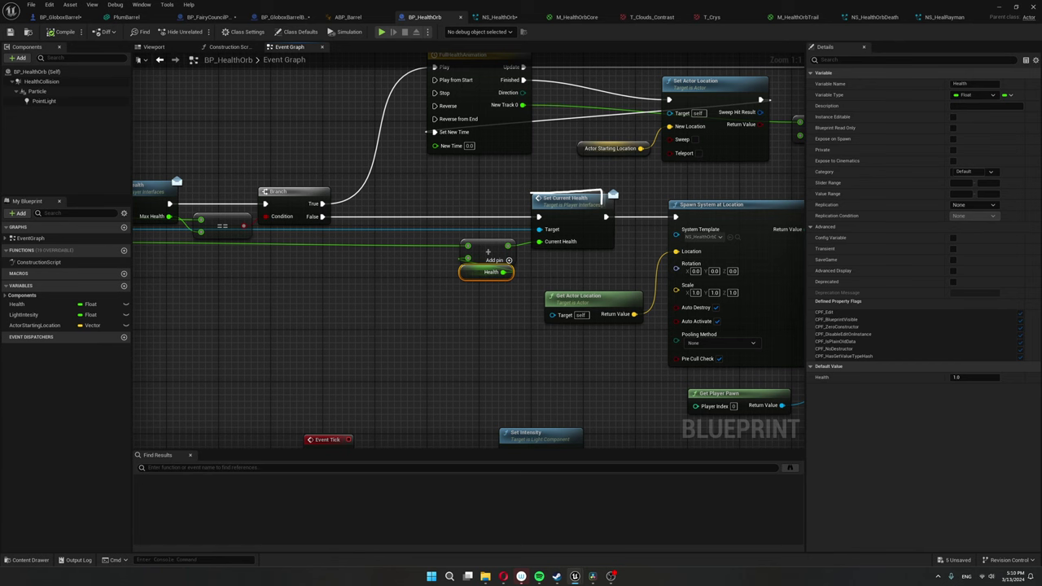
right_drag(569, 200, 303, 180)
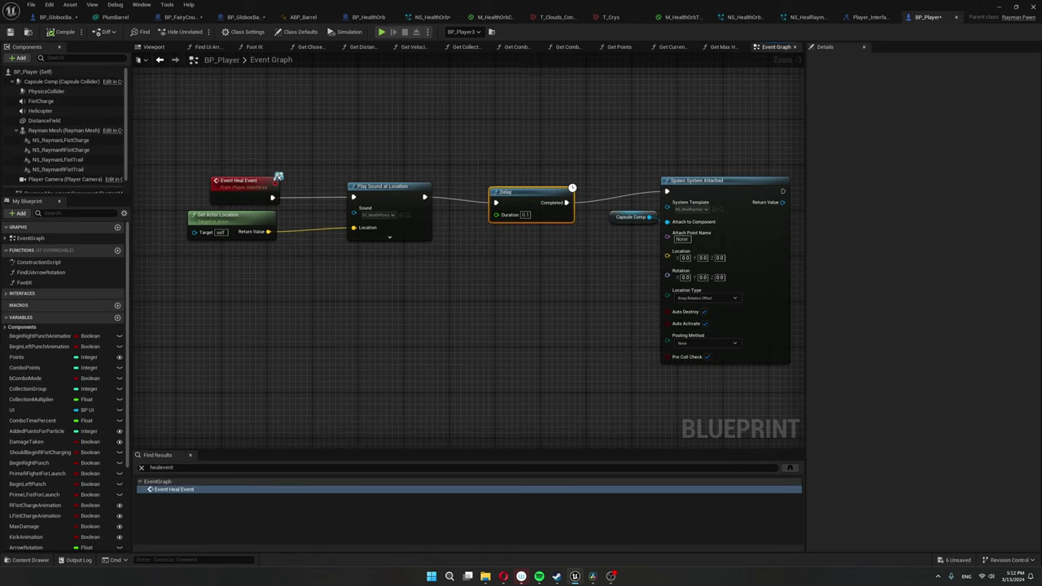
- Align the Delay node in BP_Player's Heal Event chain and return to the event graph of BP_HealthOrb
drag(523, 192, 525, 187)
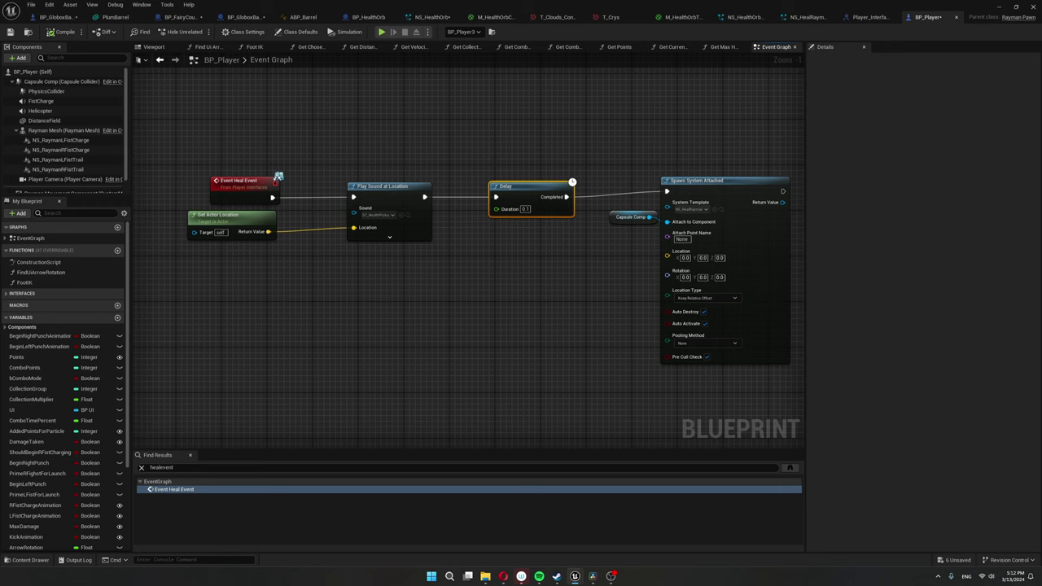
click(369, 17)
right_drag(625, 309, 545, 296)
right_drag(488, 326, 779, 242)
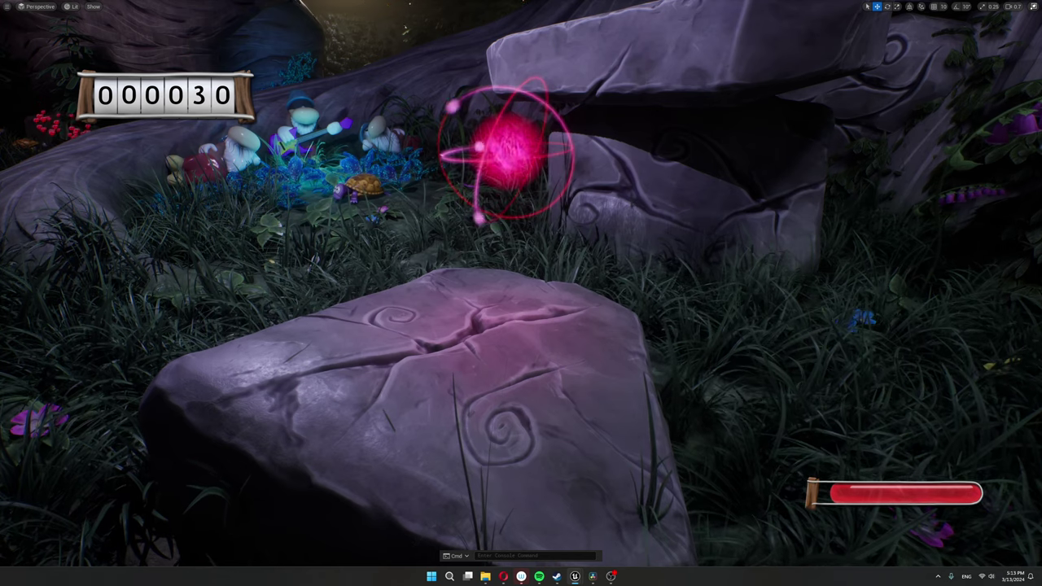
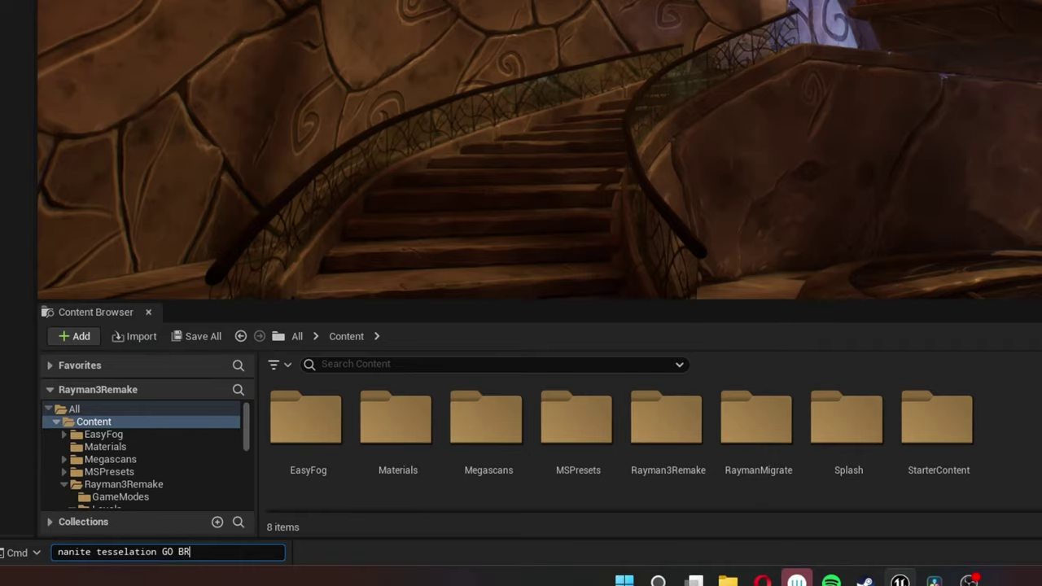
- Complete the console text as "nanite tesselation GO BRRRRRRRRRRRRRRR"
text(RRRRRRRRRRRRRR)
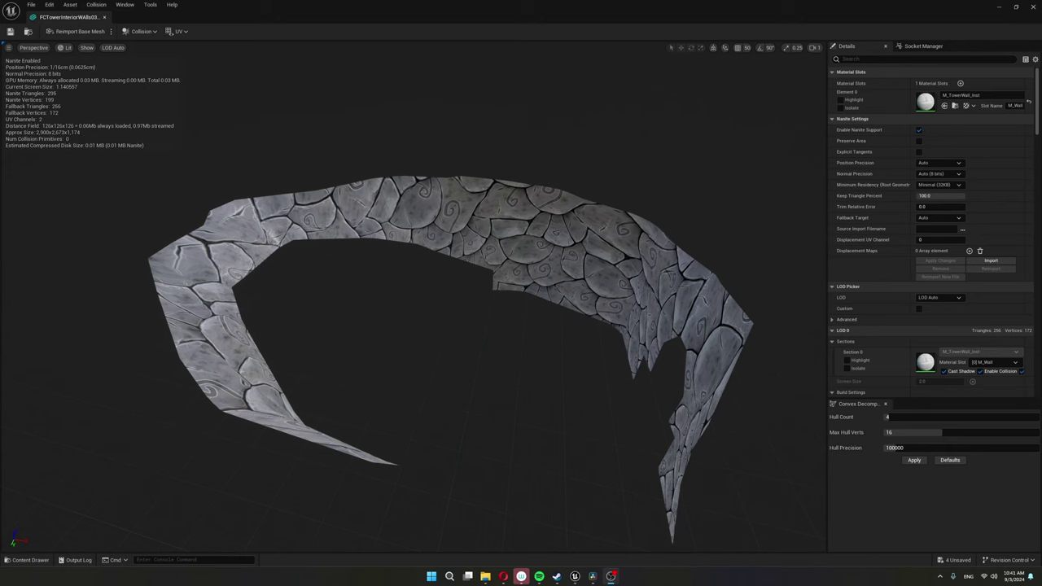
- Inspect the tower interior wall mesh from several angles in wireframe view
drag(413, 326, 367, 321)
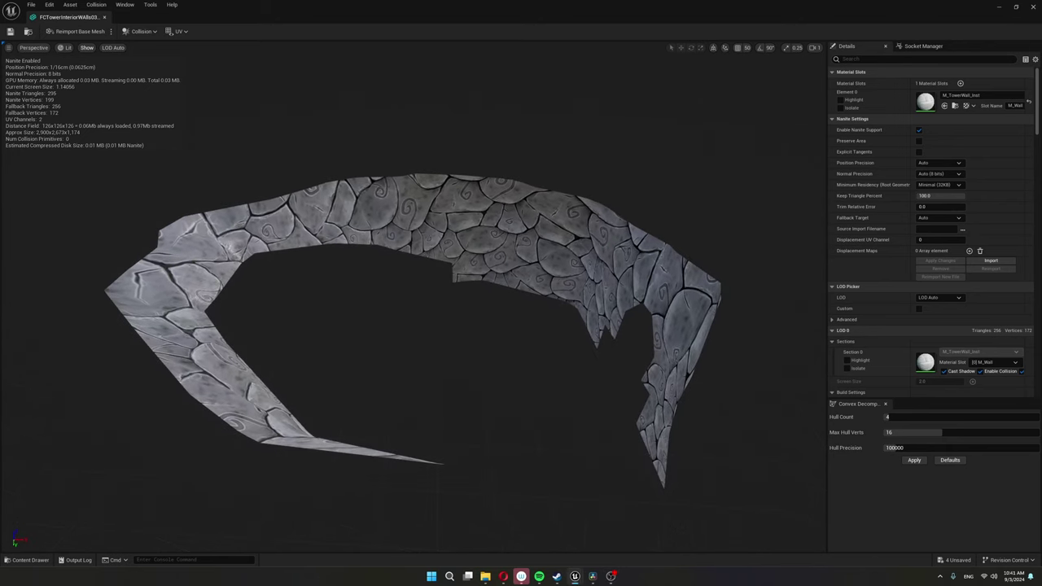
click(66, 47)
click(90, 87)
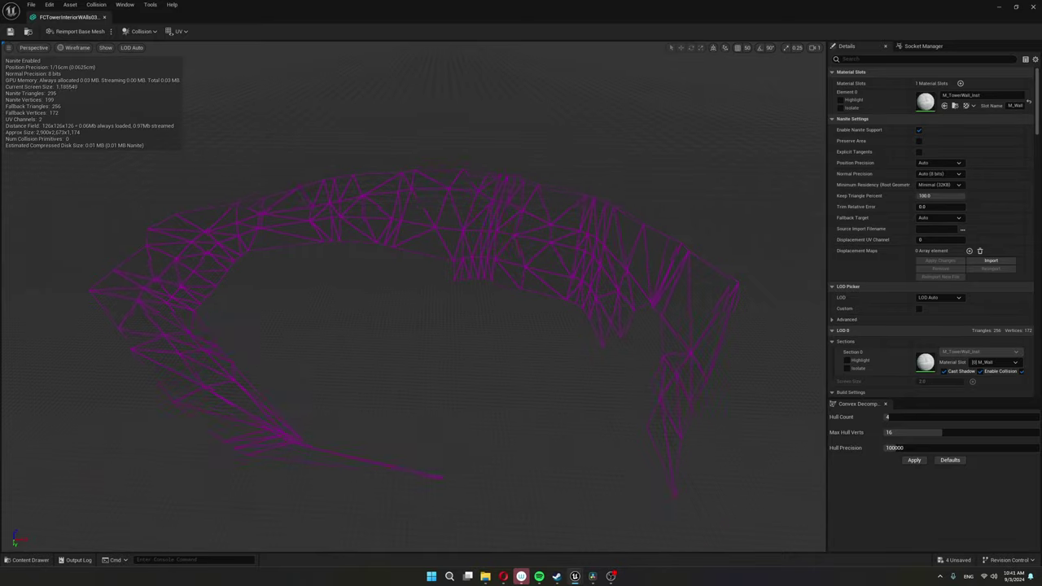
drag(413, 326, 277, 339)
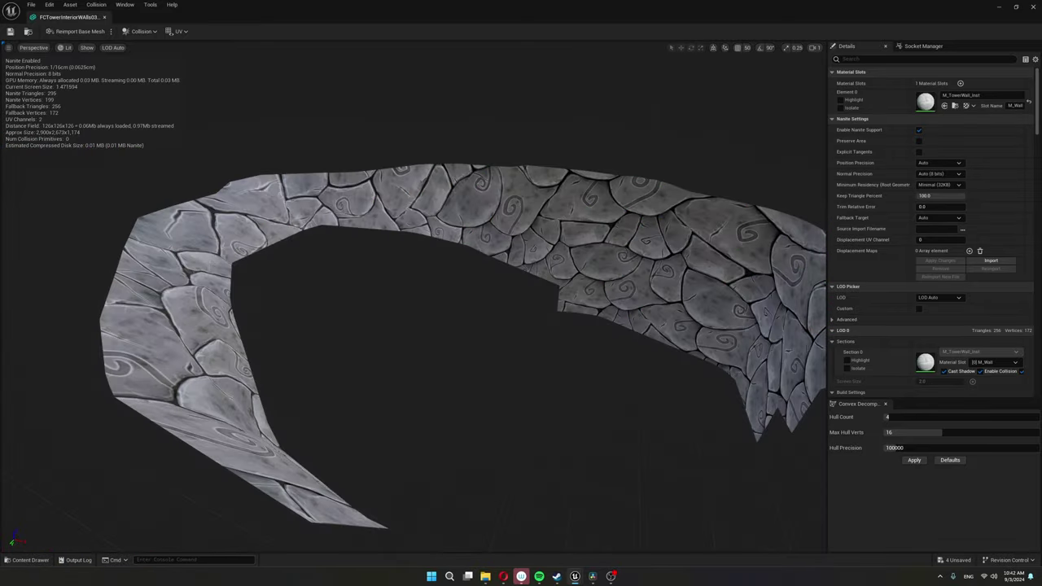
- Enable Nanite tessellation with the console command r.Nanite.Tessellation 1 and view the tower wall mesh up close
click(194, 559)
key(Up)
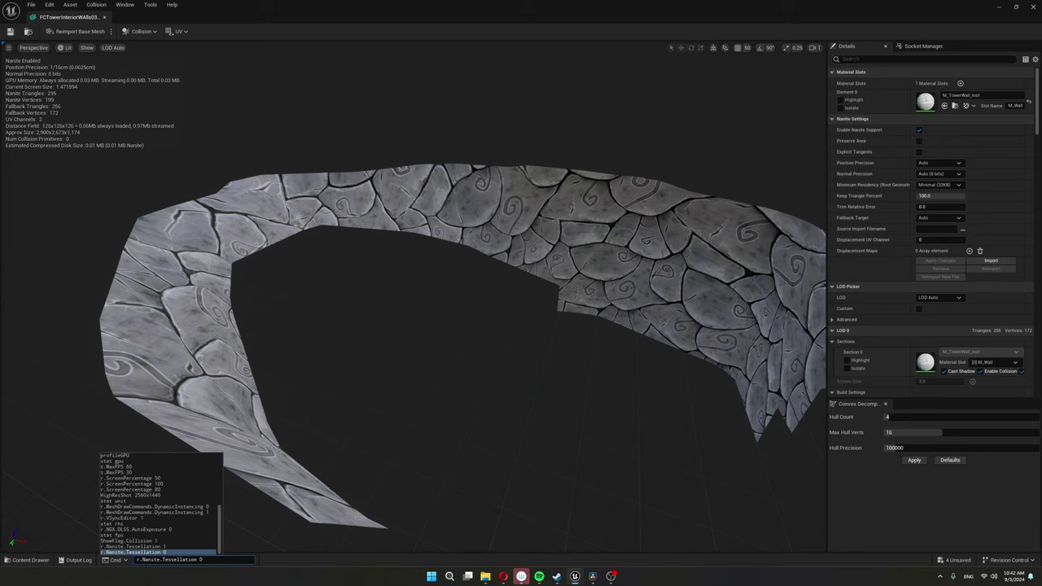
key(Up)
key(Return)
right_drag(414, 326, 317, 314)
scroll(289, 301, down, 1)
drag(113, 326, 89, 326)
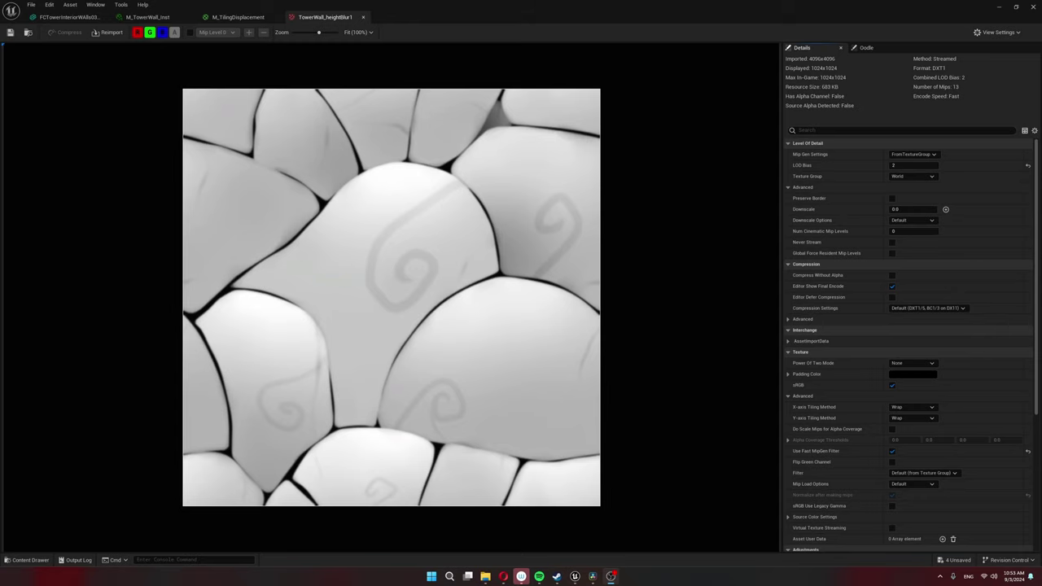
- Examine the stone shapes of the TowerWall_heightBlur1 height texture up close
scroll(692, 244, up, 1)
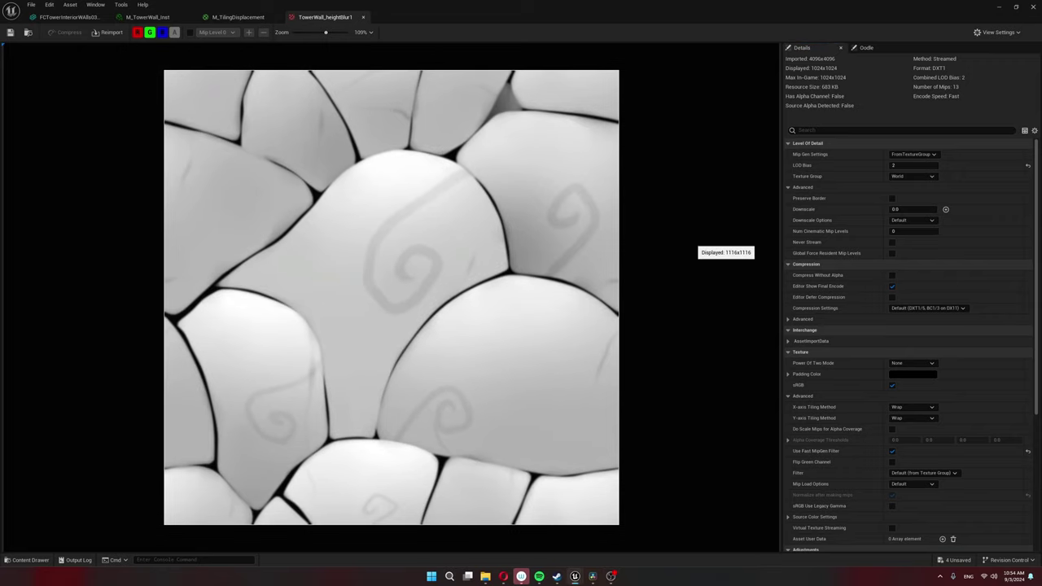
scroll(522, 273, up, 4)
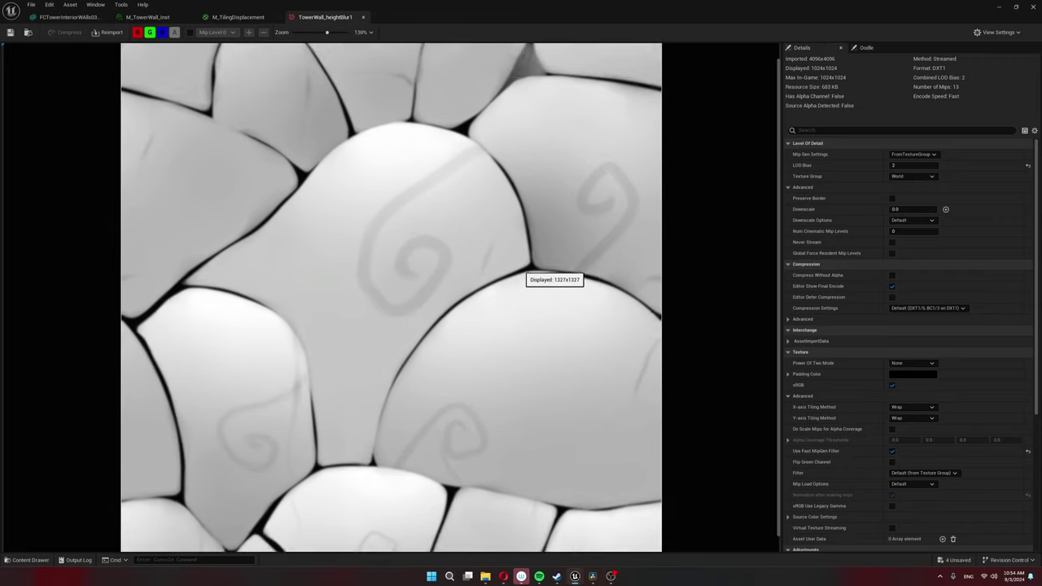
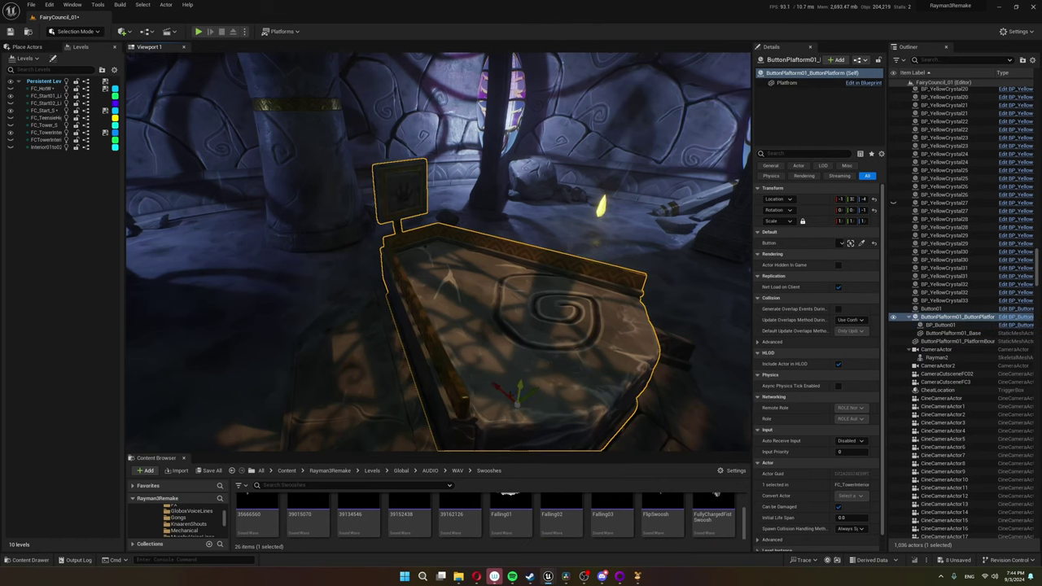
- Move the first stone button platform slightly with its attached parts, and select its BP_Button01 child and the platform actor in turn
drag(518, 391, 547, 362)
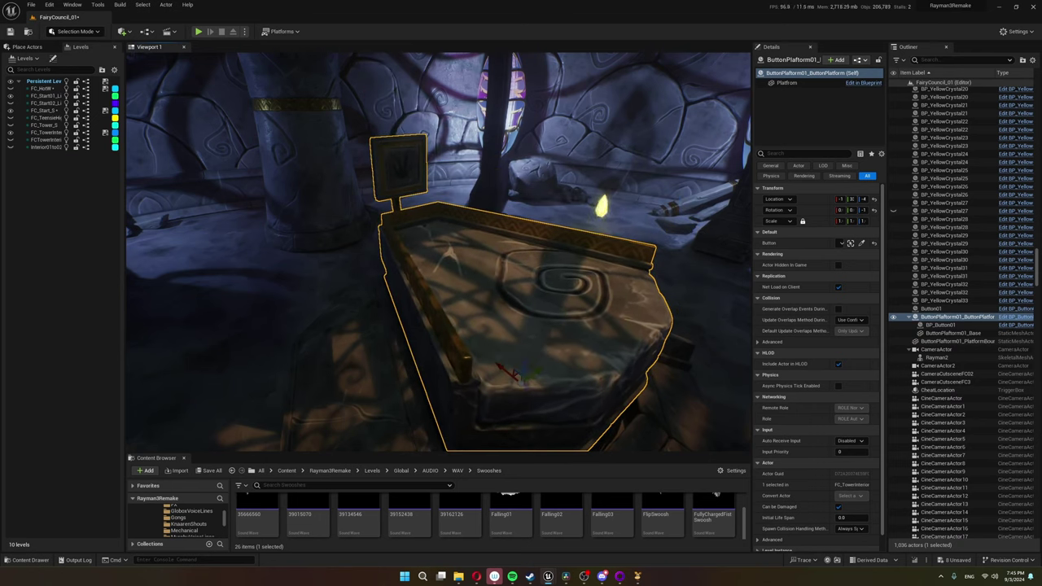
click(940, 325)
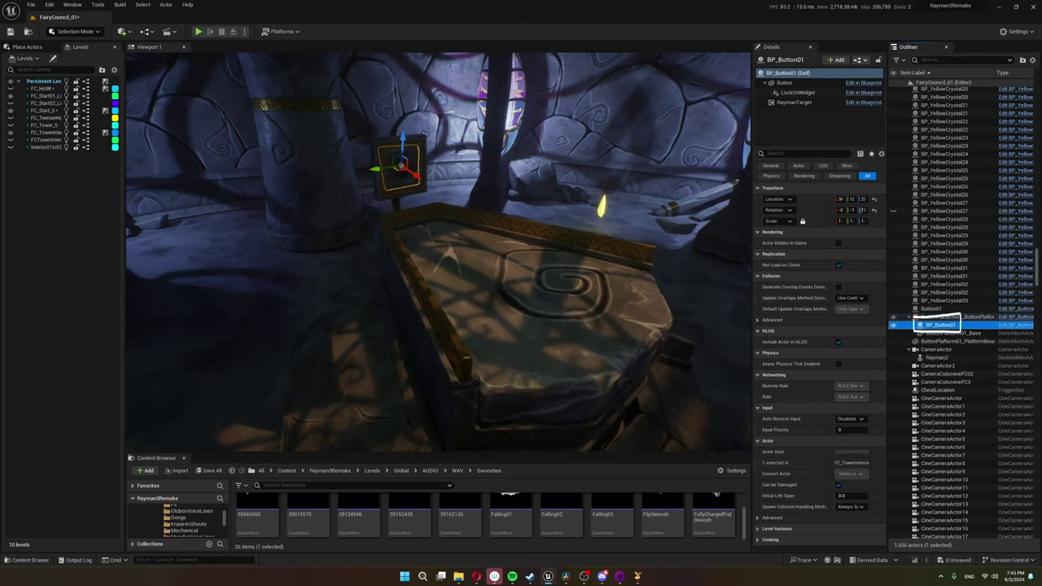
click(954, 316)
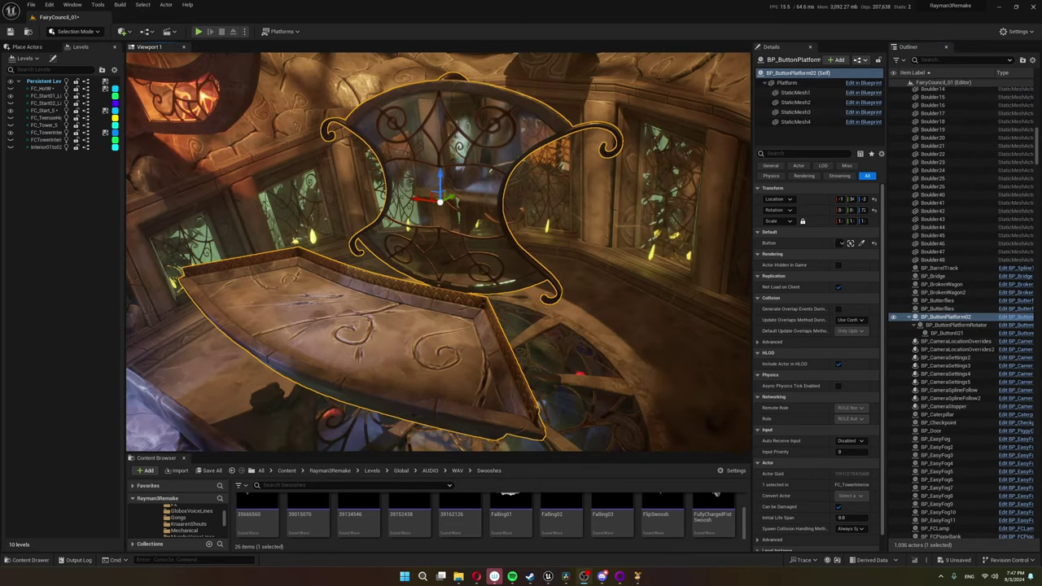
- Inspect the attachment hierarchy of BP_ButtonPlatform02 by selecting BP_Button021, BP_ButtonPlatformRotator and the platform itself
right_drag(438, 251, 378, 220)
key(w)
key(w)
click(963, 333)
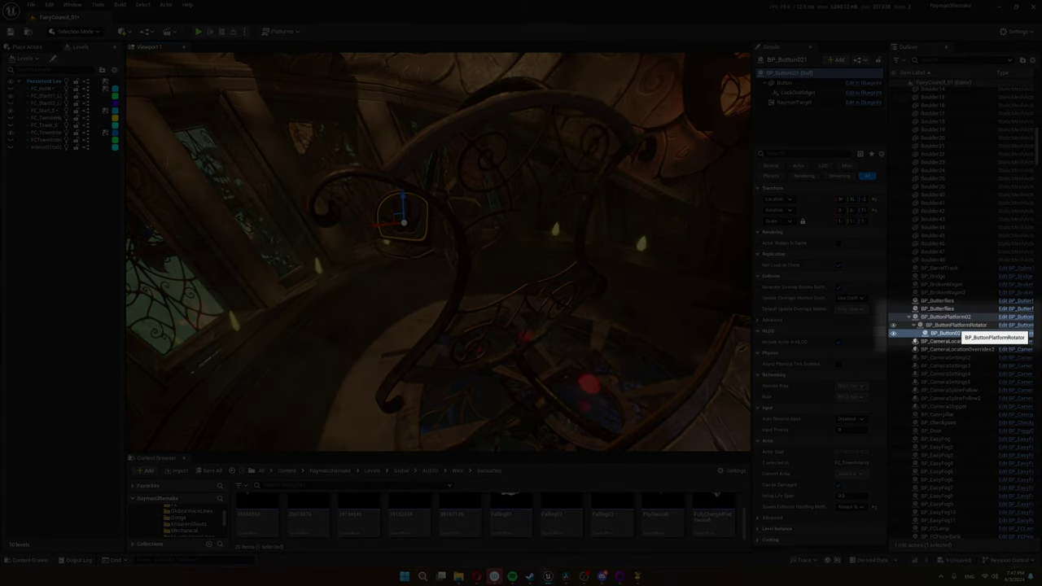
click(953, 325)
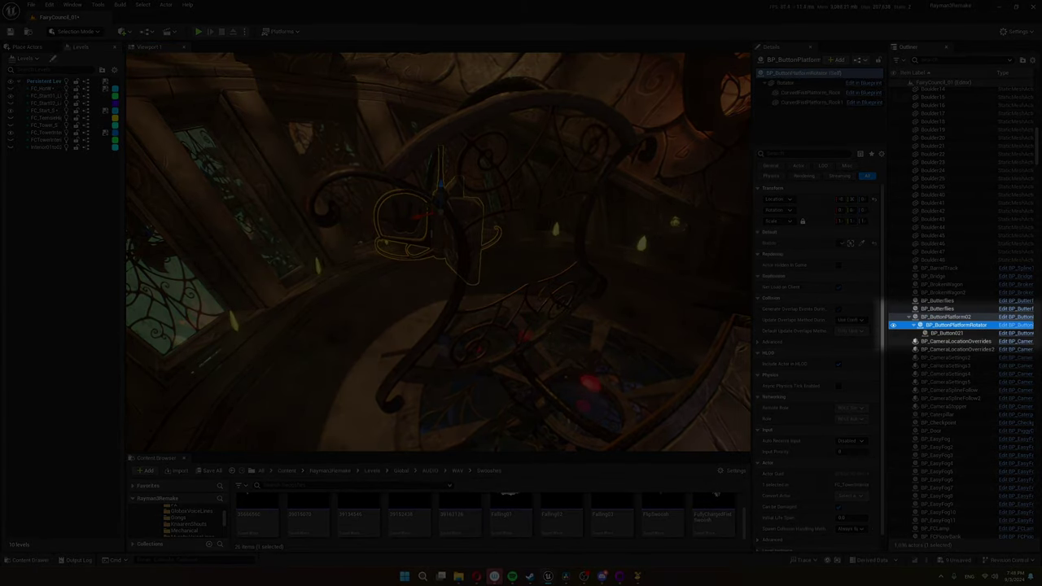
click(954, 317)
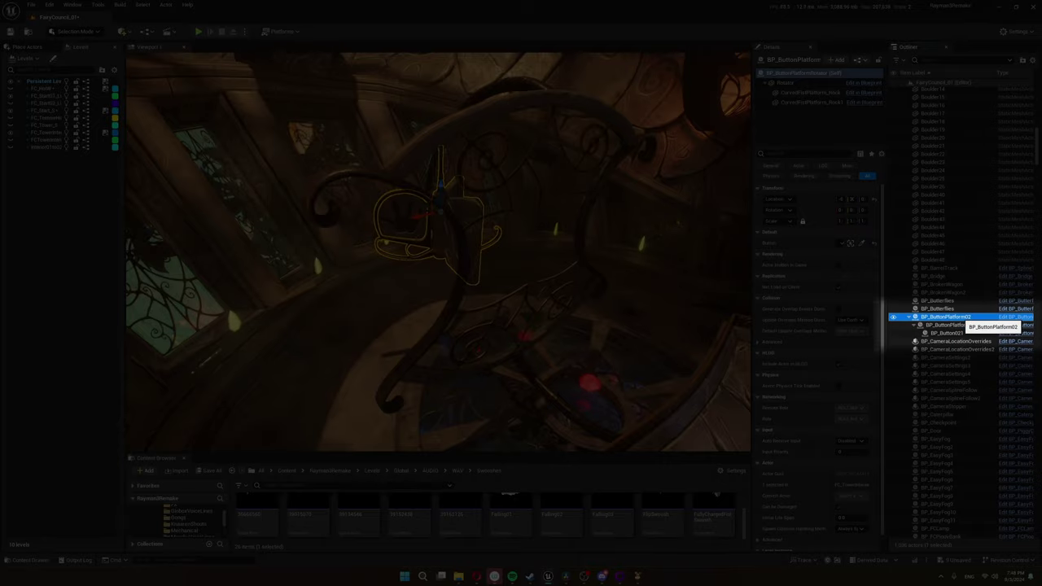
- Focus on BP_ButtonPlatformRotator in the level and rotate it slightly around its vertical axis
click(955, 324)
double_click(954, 325)
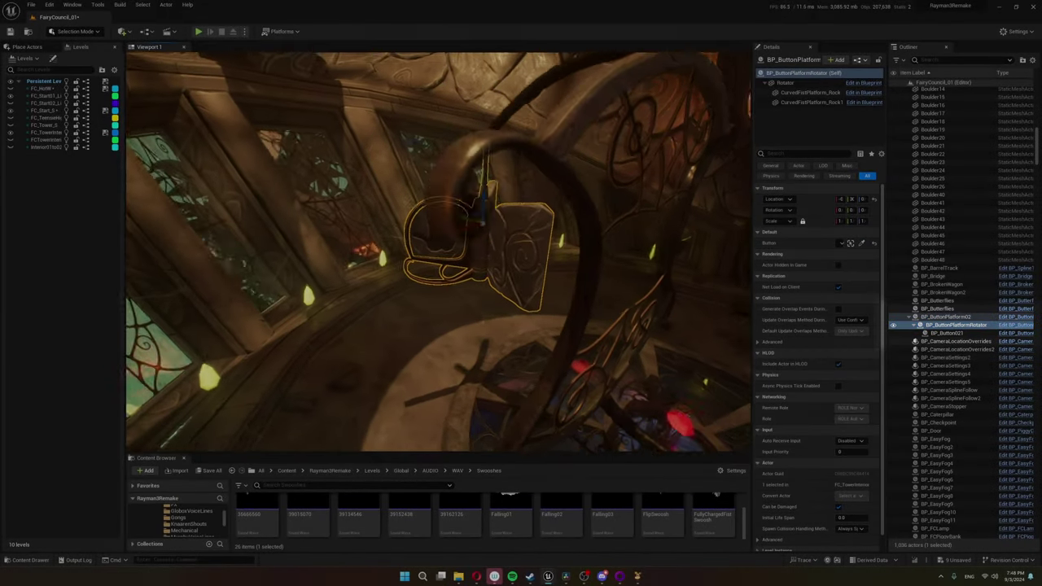
right_drag(521, 252, 521, 281)
key(e)
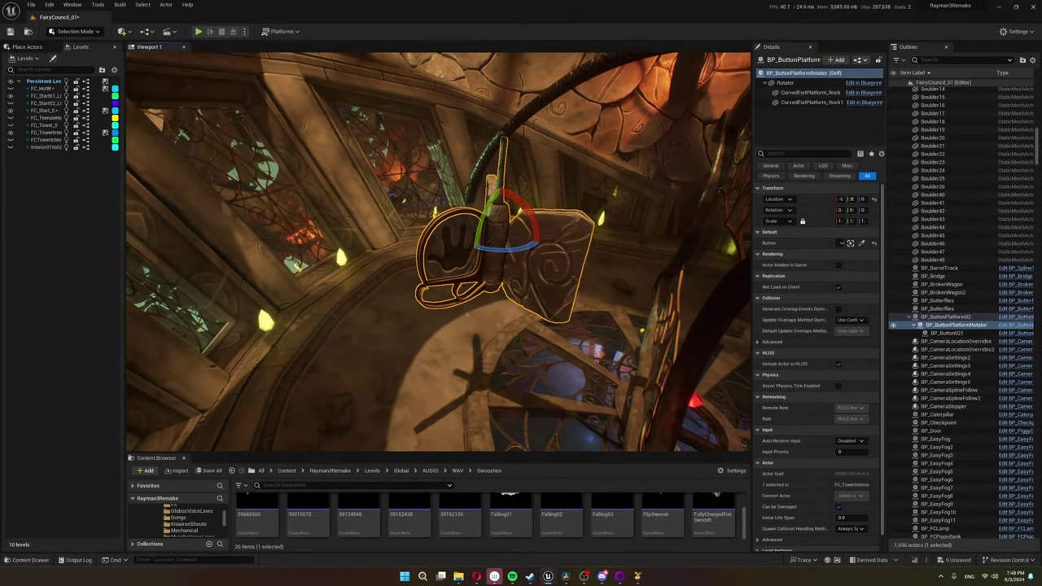
mouse_move(509, 248)
mouse_down()
mouse_move(424, 245)
mouse_move(537, 244)
mouse_move(444, 244)
mouse_move(512, 245)
mouse_up()
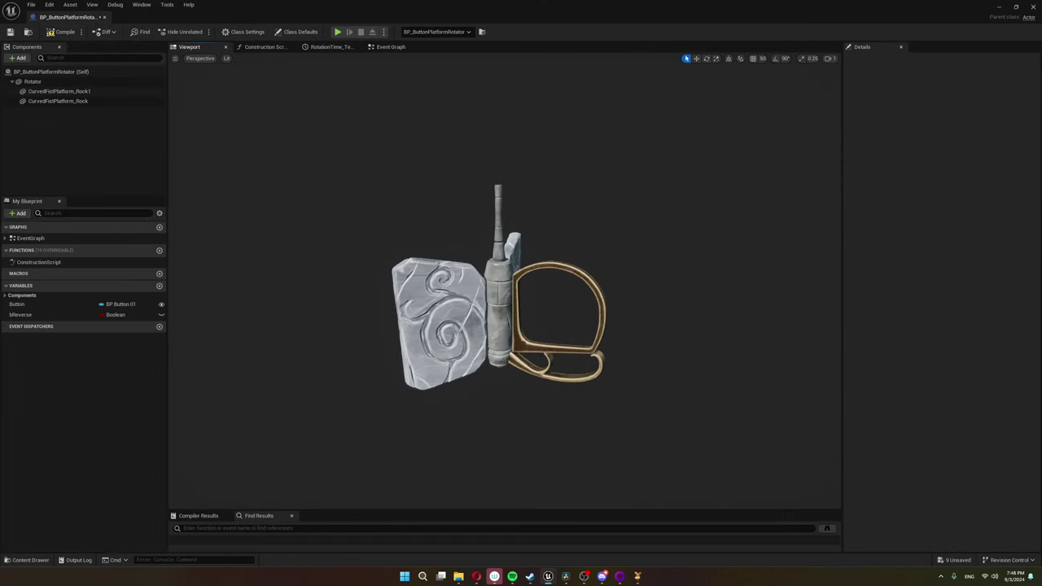
- Add a Flip Flop node to BP_ButtonPlatformRotator's event graph and place it above the first Branch
alt+drag(505, 277, 570, 277)
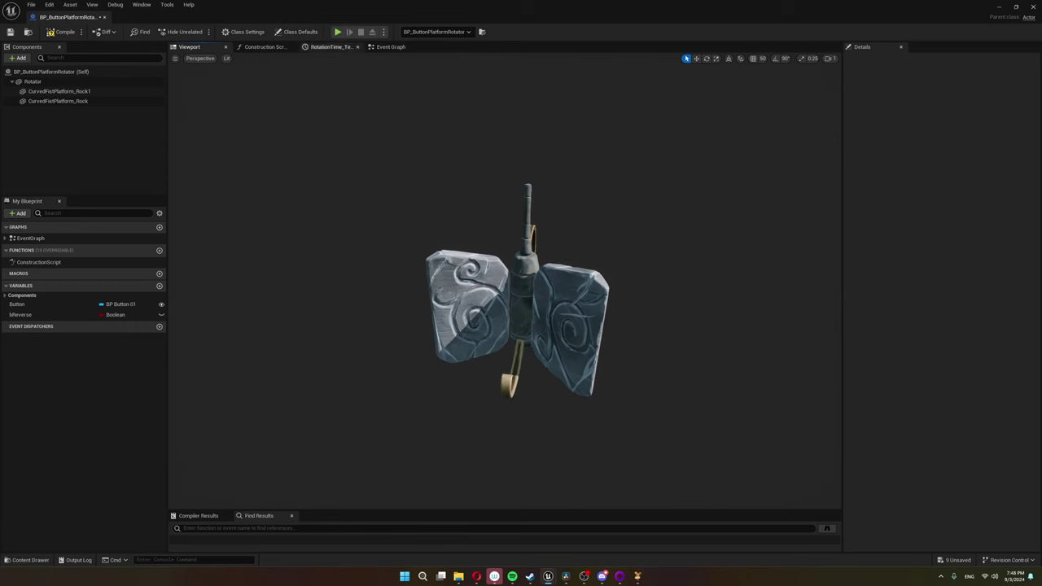
click(389, 47)
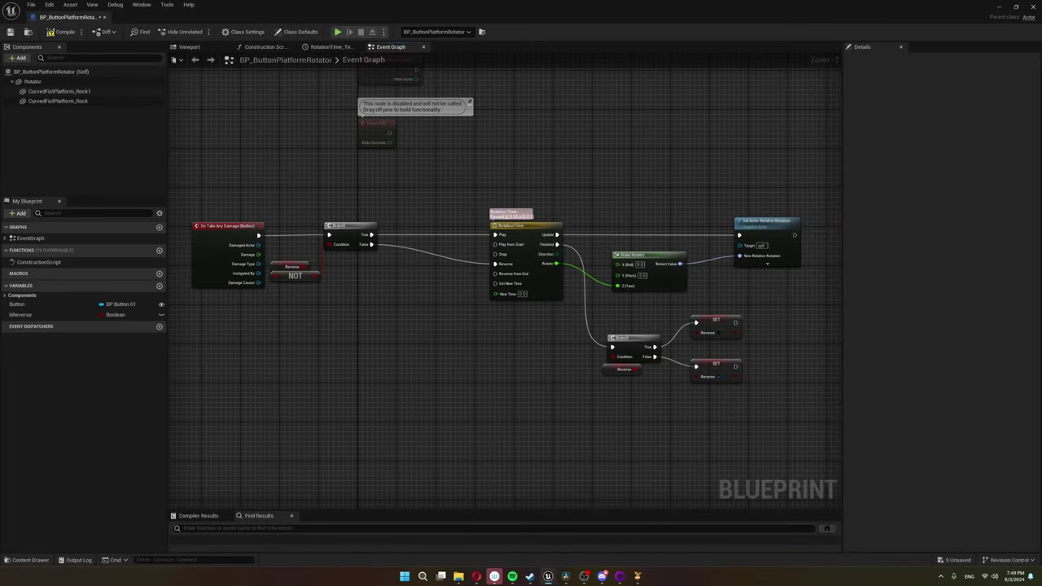
right_click(332, 342)
text(flip)
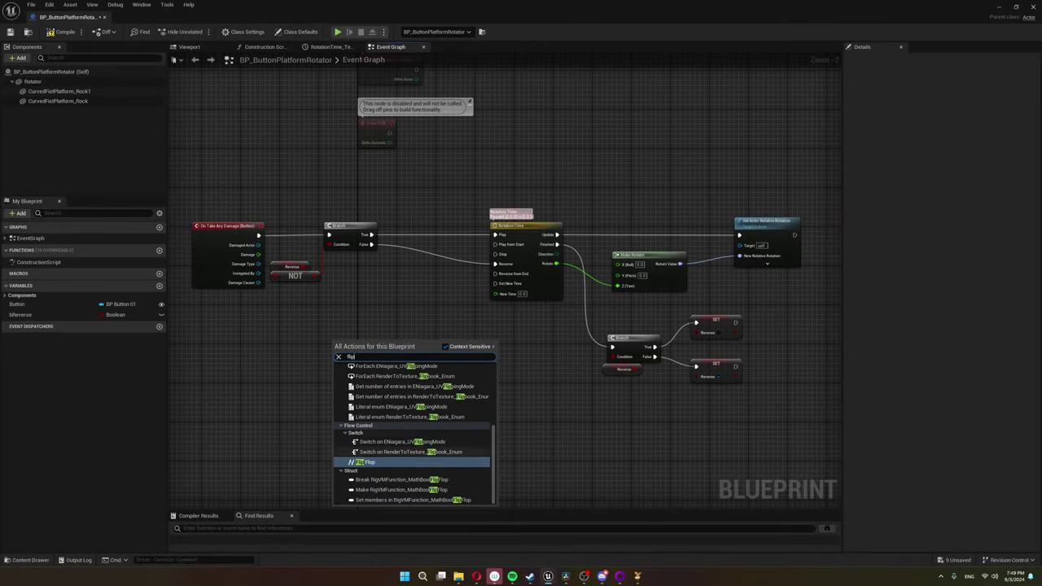
click(358, 461)
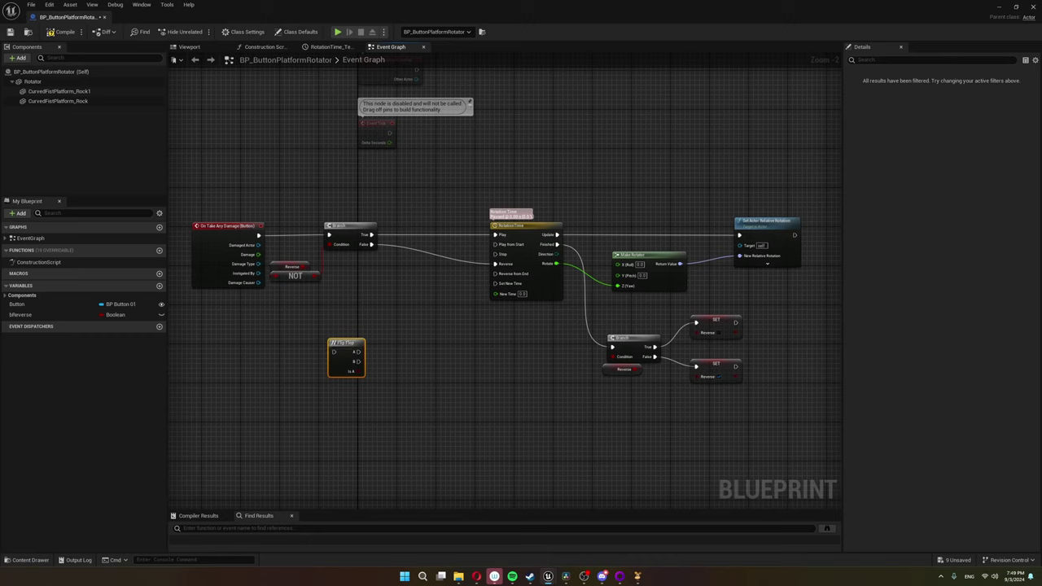
drag(346, 343, 306, 182)
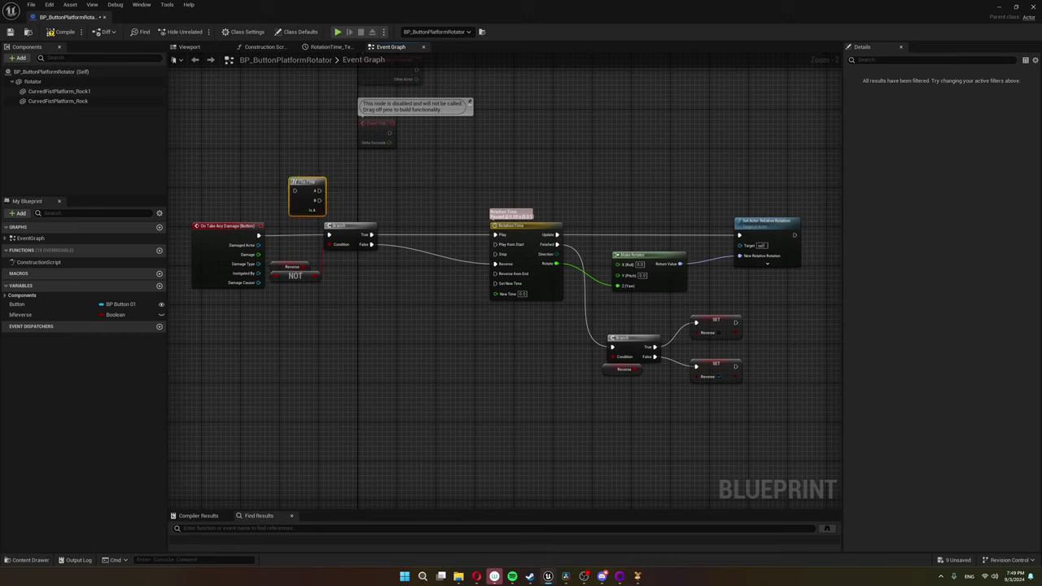
- Delete the Branch, Reverse and SET nodes after Rotation Time, and clear the Branch and NOT Reverse check following the damage event
drag(744, 425, 612, 317)
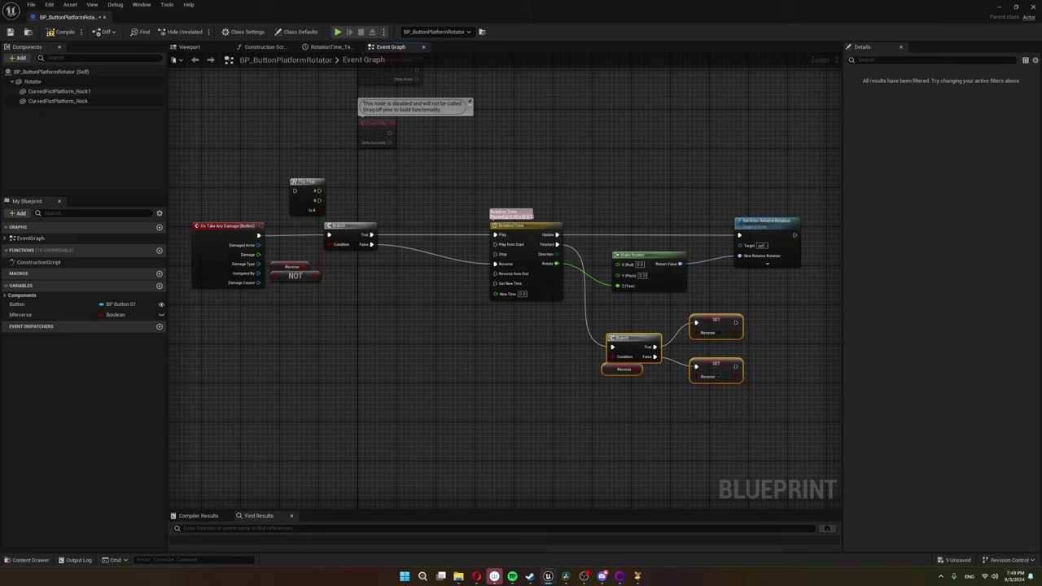
key(Delete)
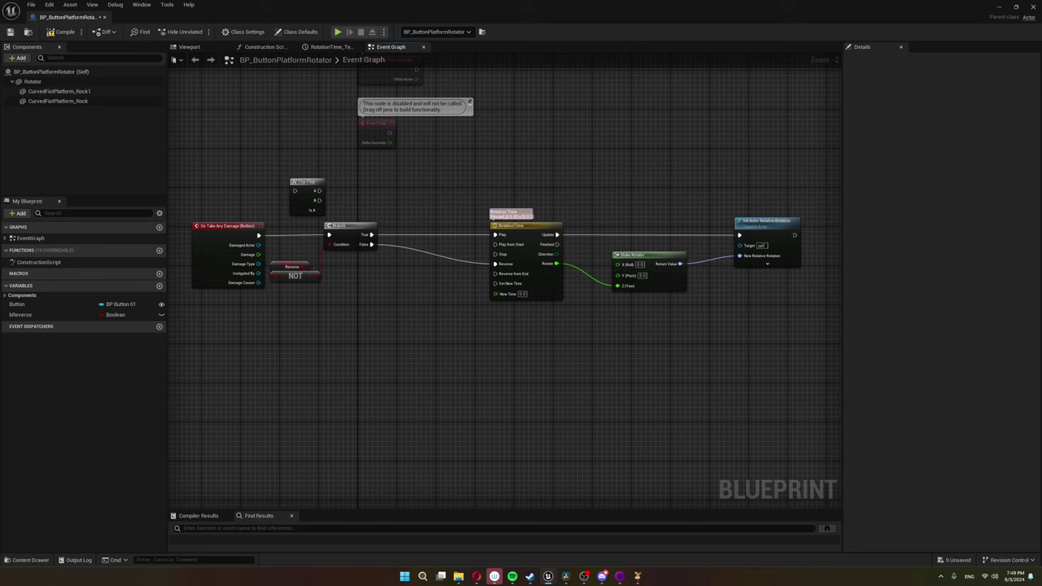
key(ctrl+y)
key(ctrl+y)
key(ctrl+y)
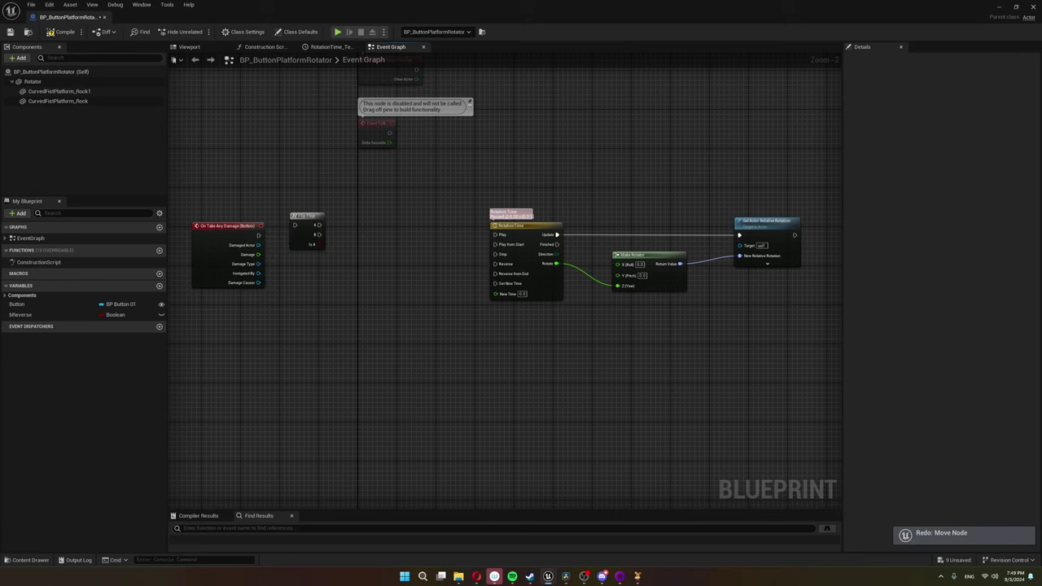
- Connect the On Take Any Damage event and the Flip Flop's B output to Rotation Time's Play and Reverse inputs
drag(258, 235, 495, 234)
drag(319, 235, 495, 264)
drag(303, 216, 303, 226)
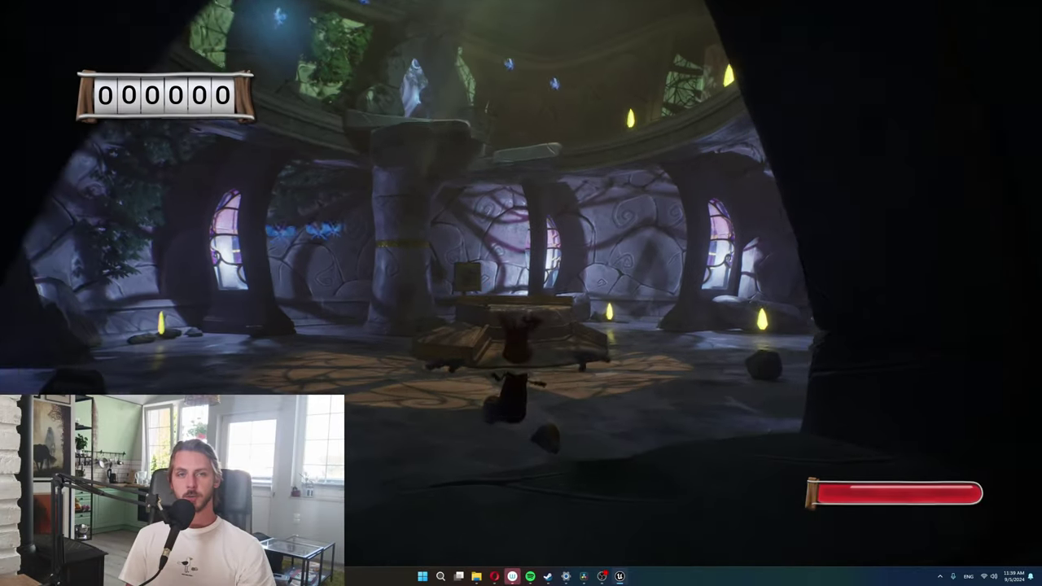
- Run and jump the character through the tower hall past the button platform and into the yellow crystals
key(w)
key(space)
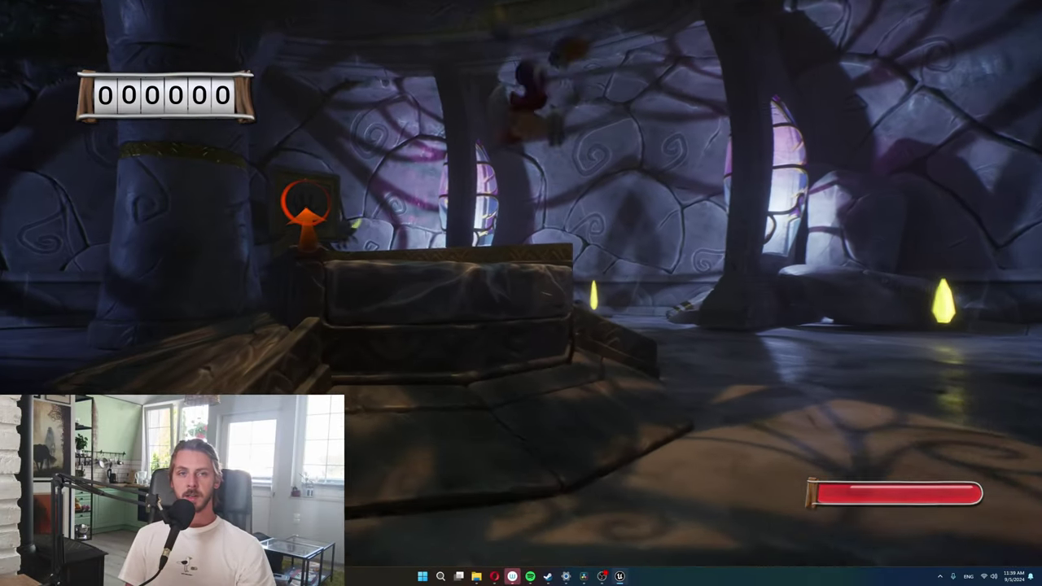
key(w)
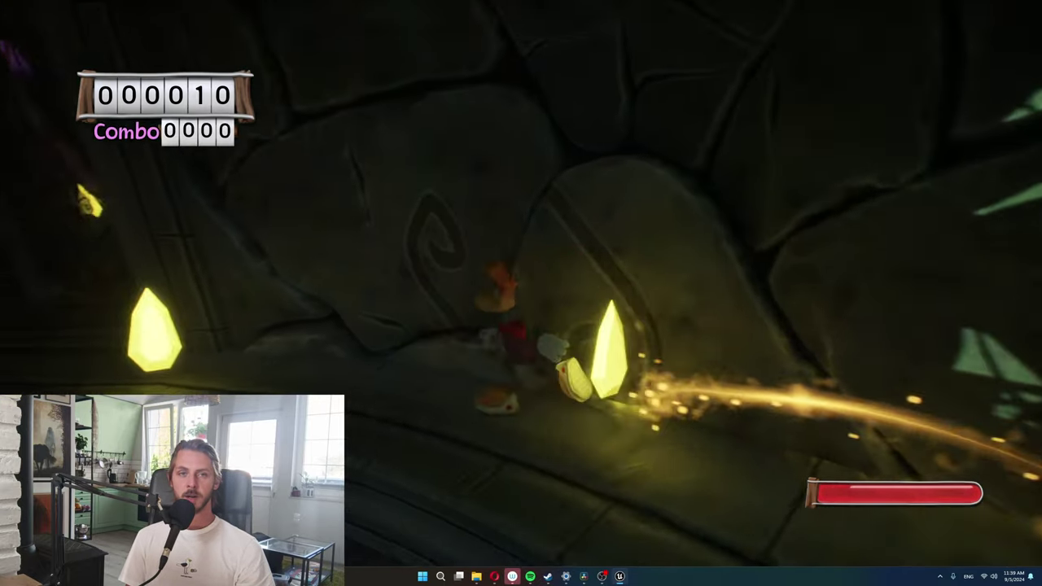
- Run the character away from the yellow crystals to the stone archway leading into the next hall
key(w)
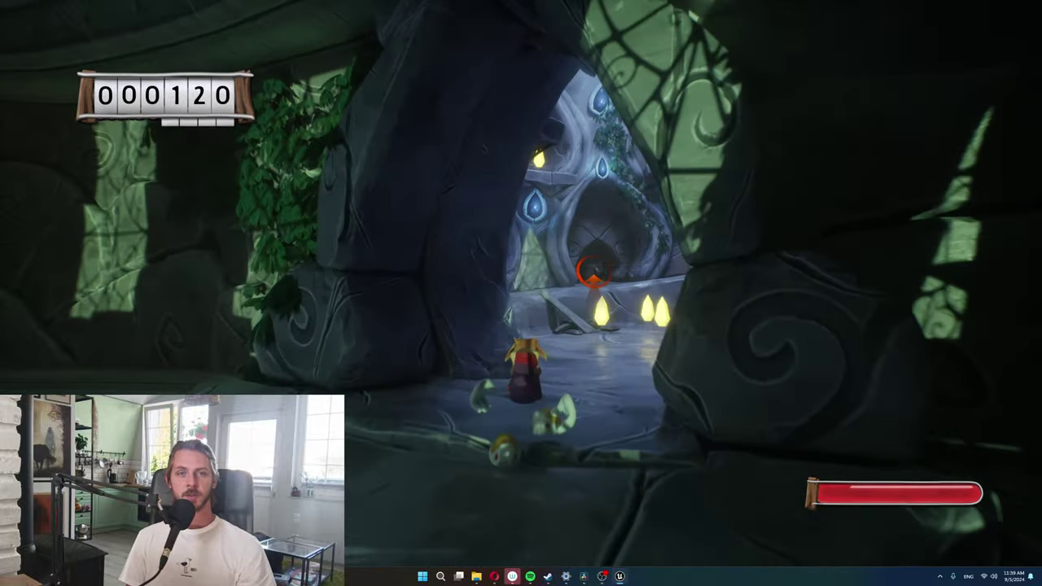
key(w)
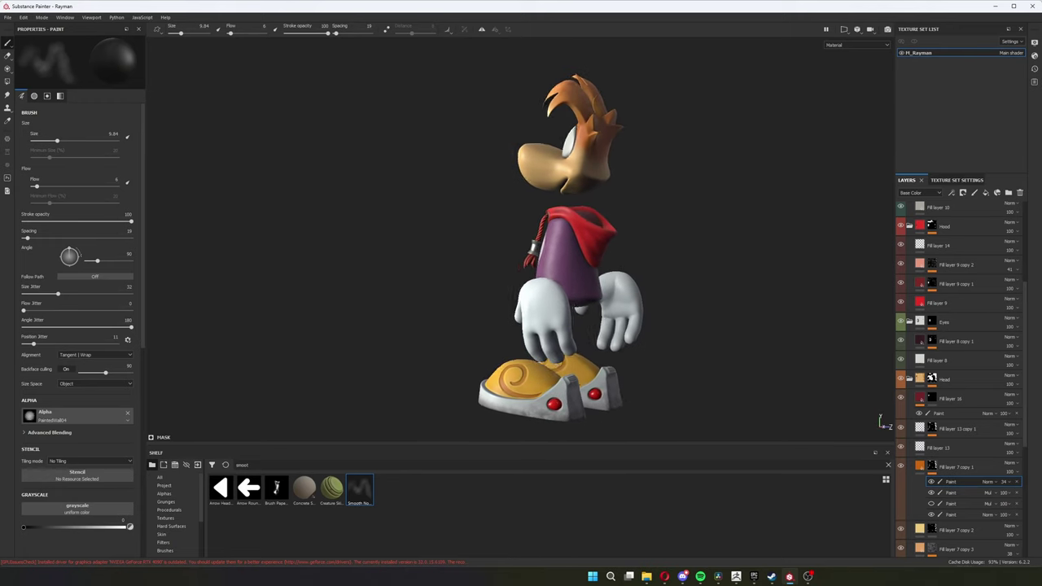
- Switch to Substance Painter and examine the textured Rayman model from all sides and the painted AirShip model
alt+drag(521, 303, 330, 303)
shift+right_drag(330, 303, 488, 313)
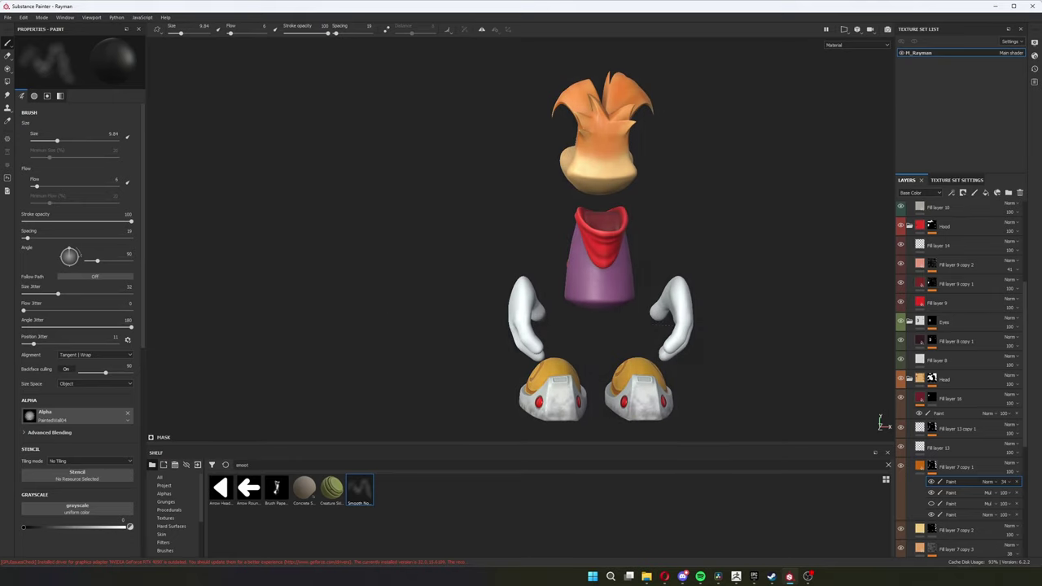
alt+drag(830, 260, 513, 261)
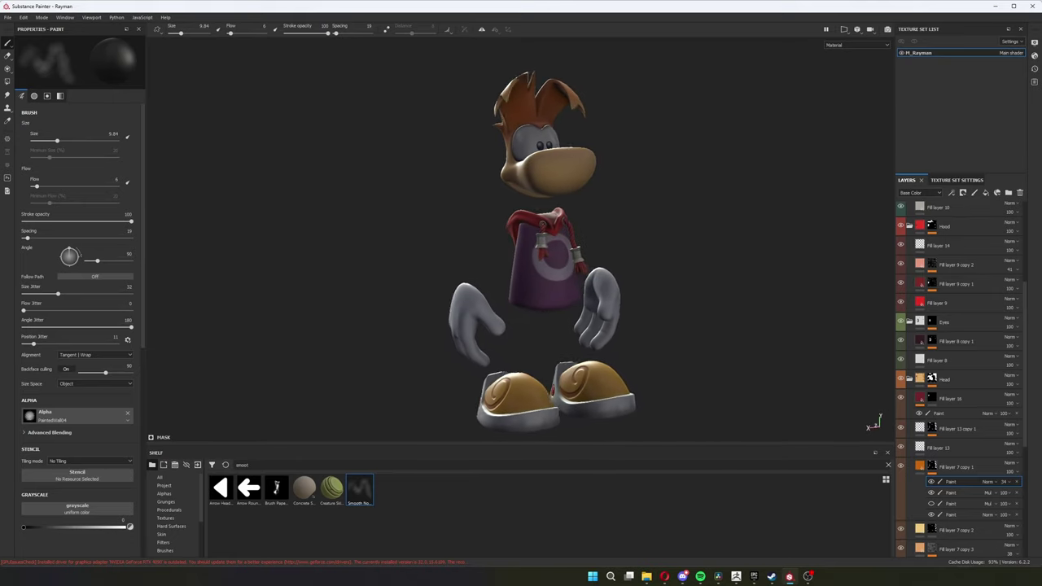
shift+right_drag(512, 260, 675, 261)
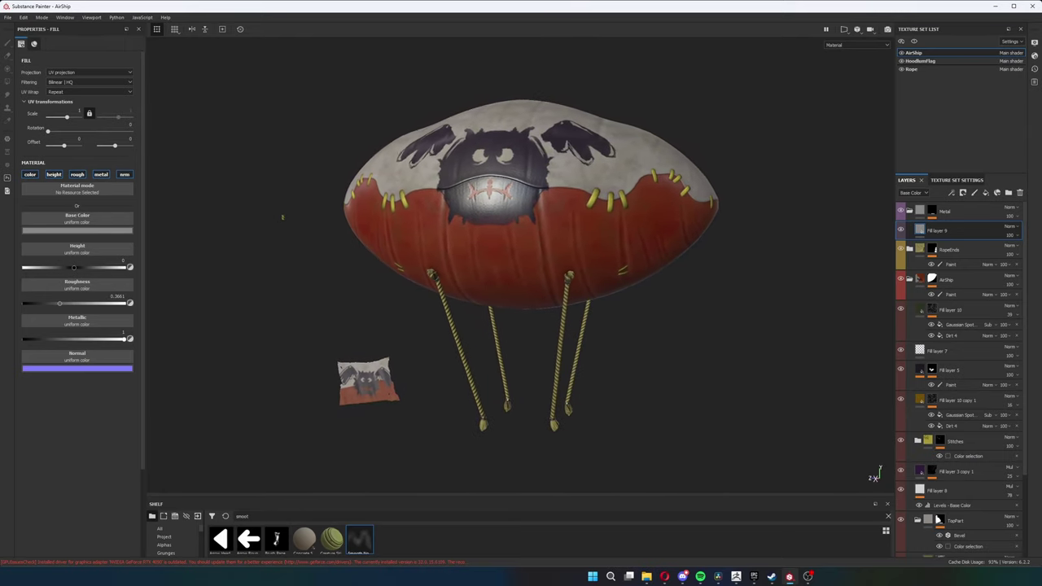
alt+drag(291, 217, 300, 218)
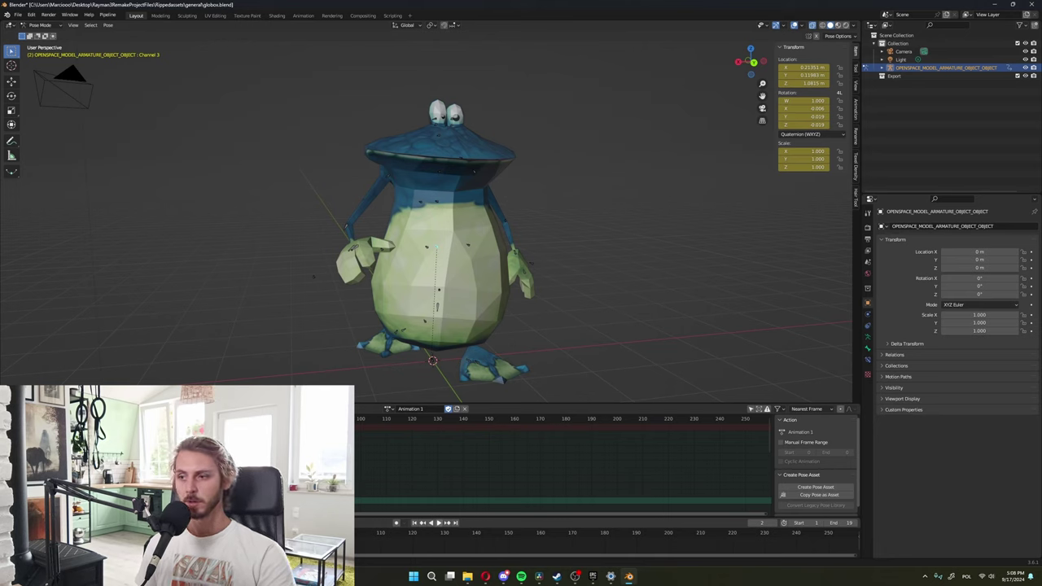
- Switch to Blender and play and stop Animation 1 on the ripped low-poly Globox model
key(space)
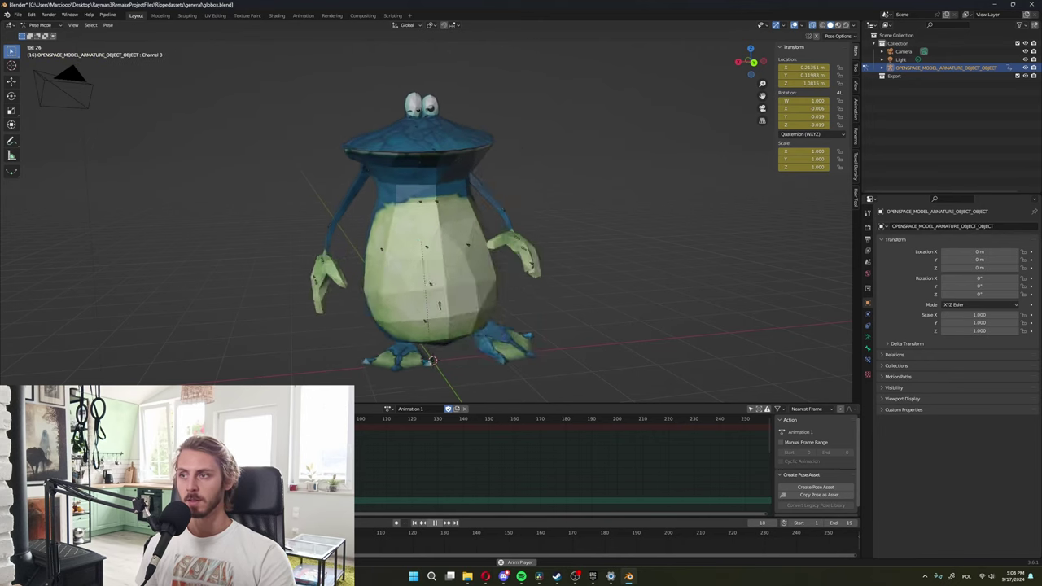
key(space)
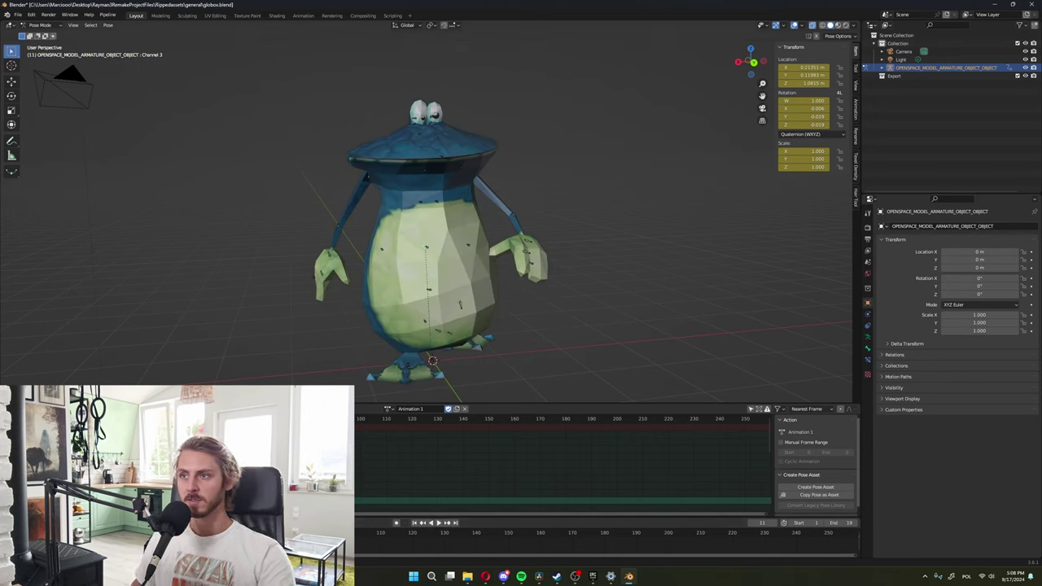
- Try a free rotation of the left forearm bone on Globox's original rig
click(513, 216)
middle_drag(513, 216, 485, 223)
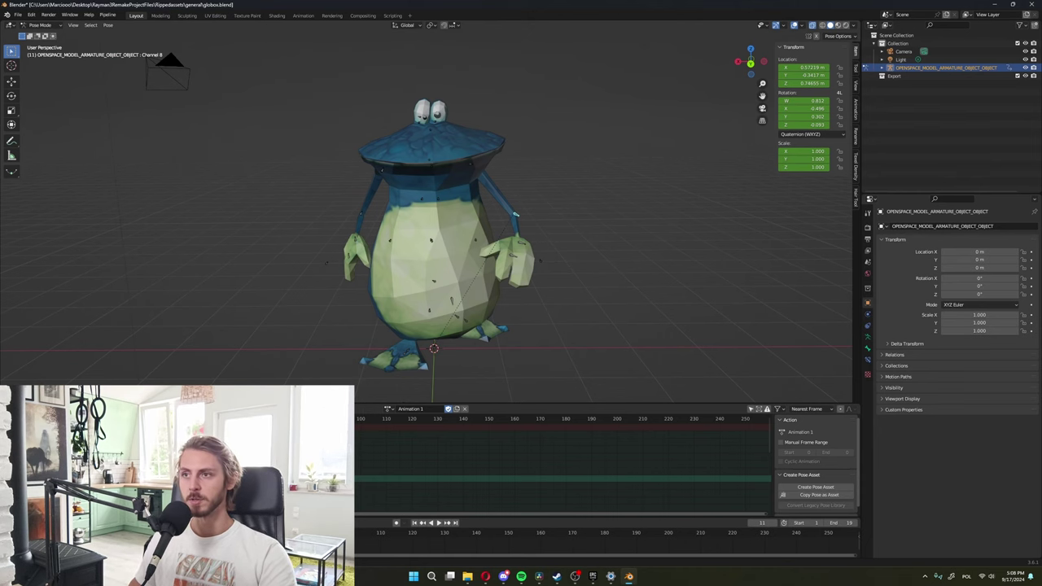
middle_drag(489, 244, 423, 228)
key(r)
key(r)
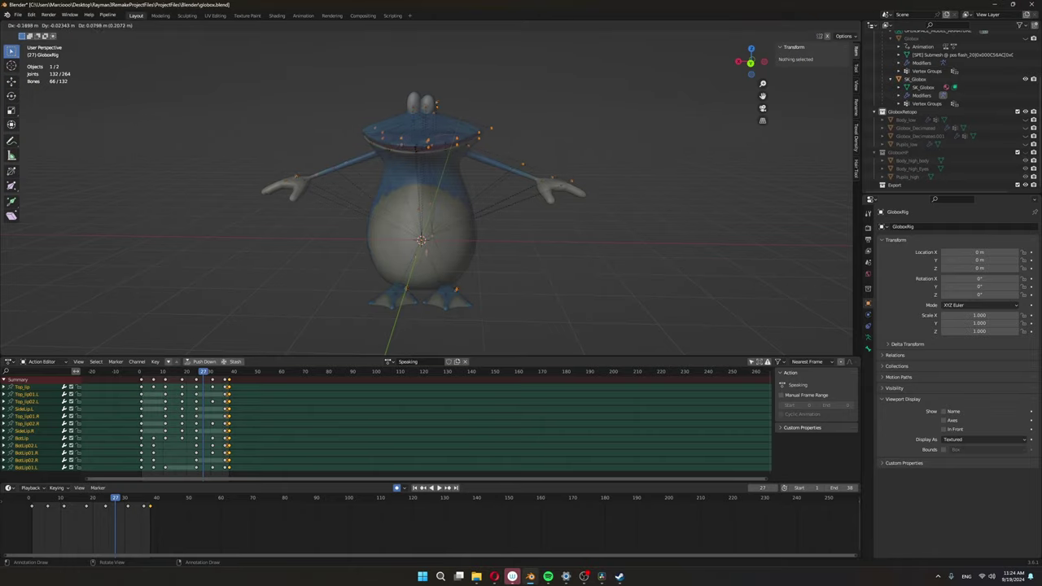
key(Escape)
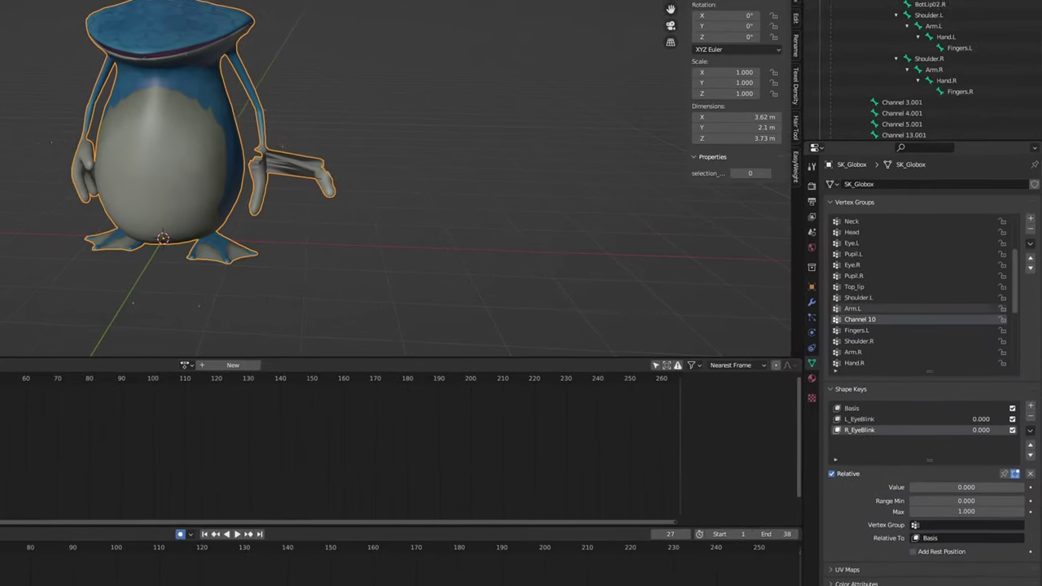
- Rename the Channel 10 vertex group of SK_Globox to Hand.L
double_click(859, 319)
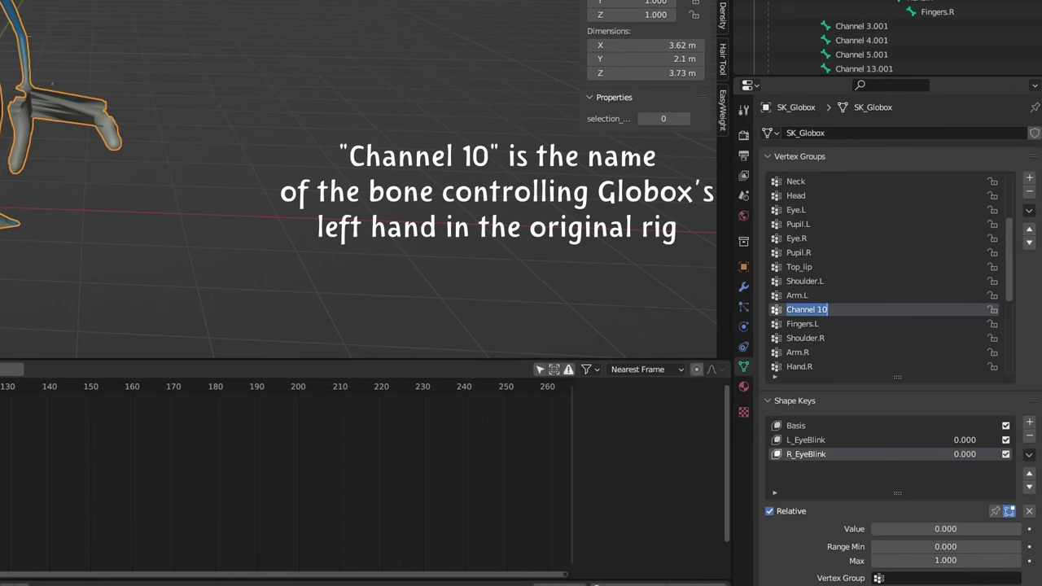
text(Hand.L)
key(Return)
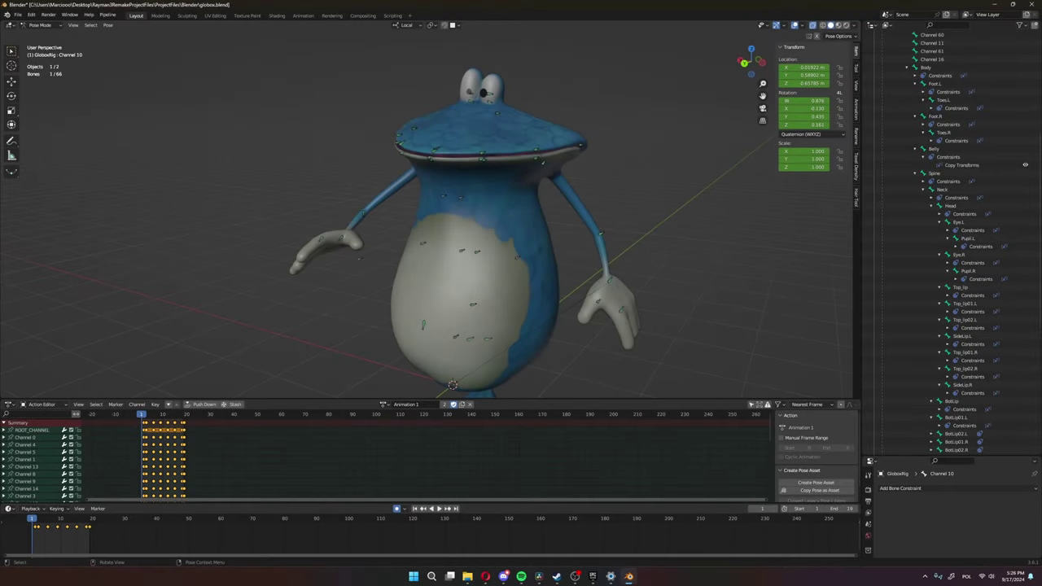
- Examine the Copy Transforms constraints on the Hand.L and Body bones of GloboxRig, and stop the playback of Animation 1
click(609, 280)
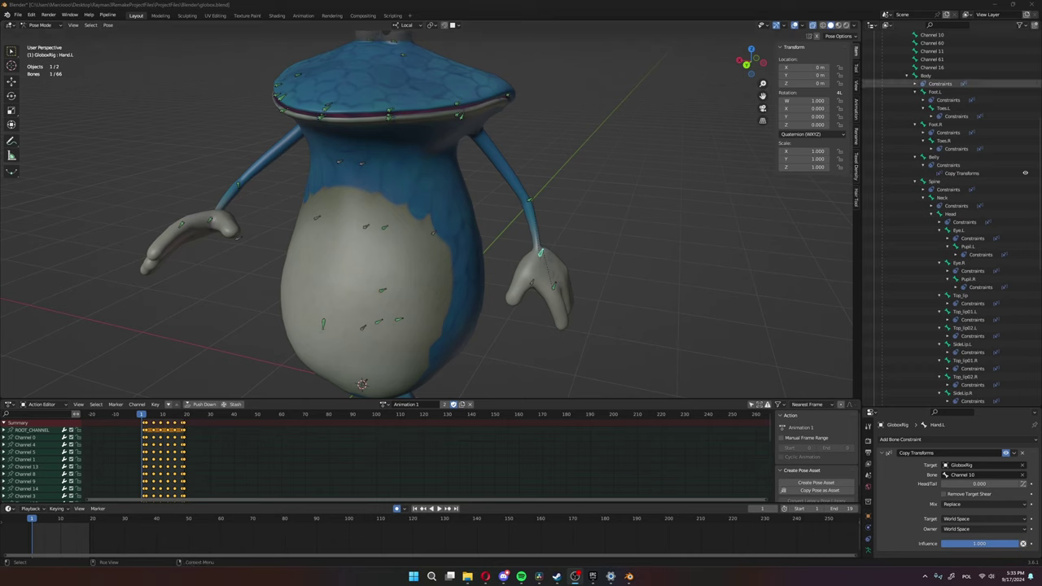
click(941, 83)
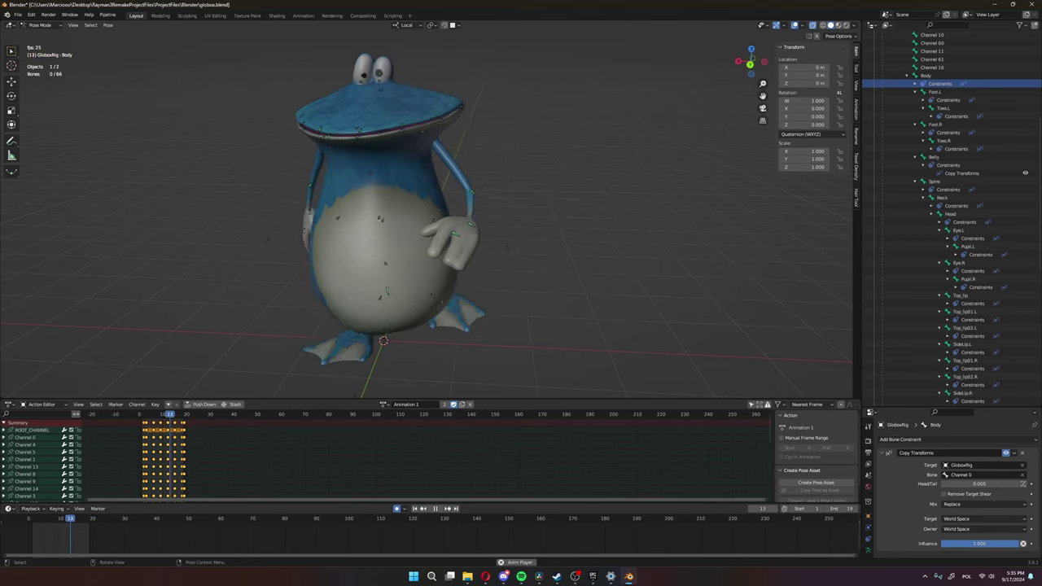
key(space)
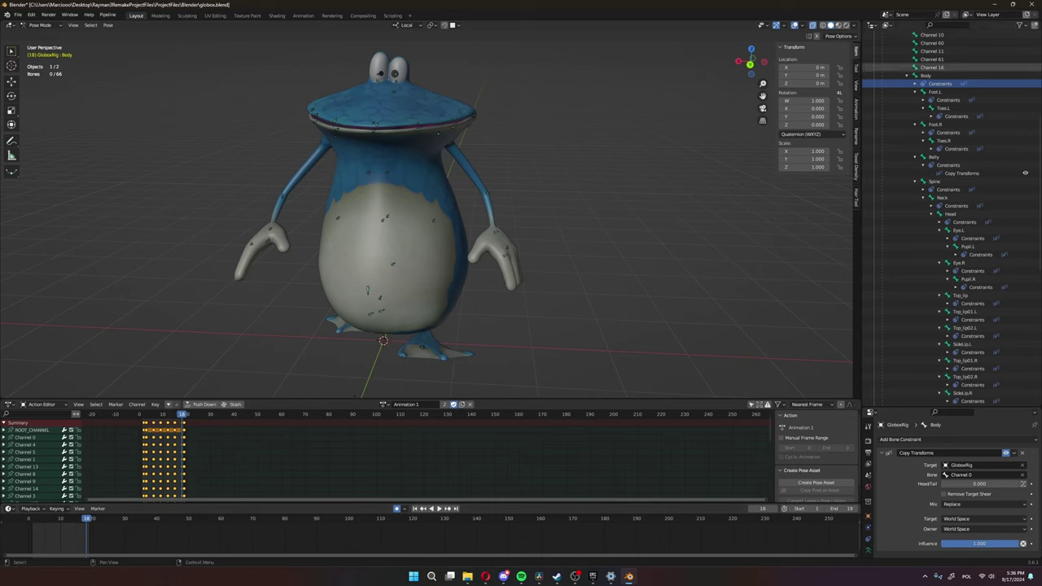
- Select the original rig's Channel 16 bone and check its Deform setting in the bone properties
click(932, 68)
scroll(868, 505, down, 3)
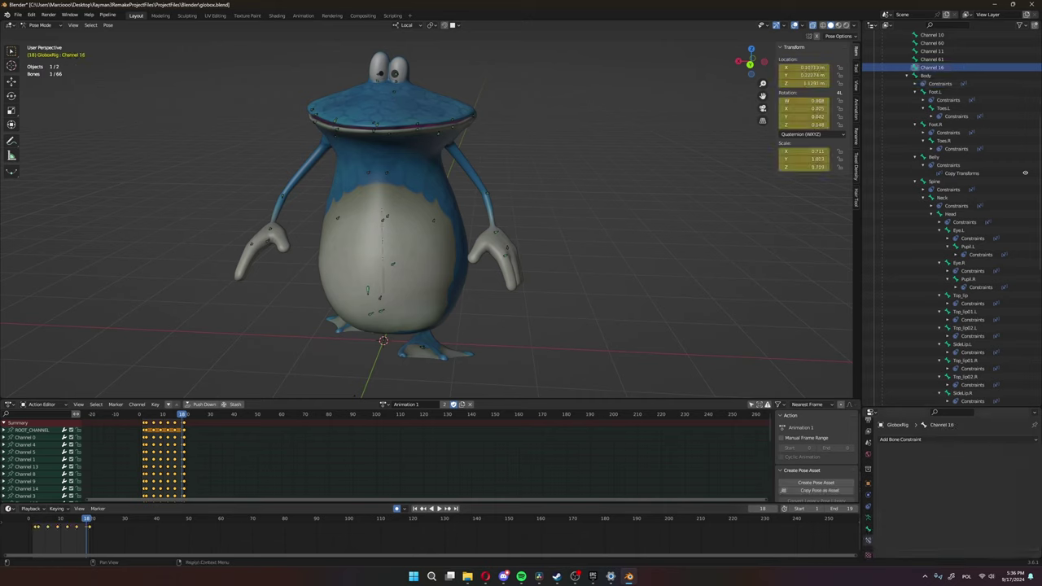
click(868, 530)
scroll(916, 495, down, 3)
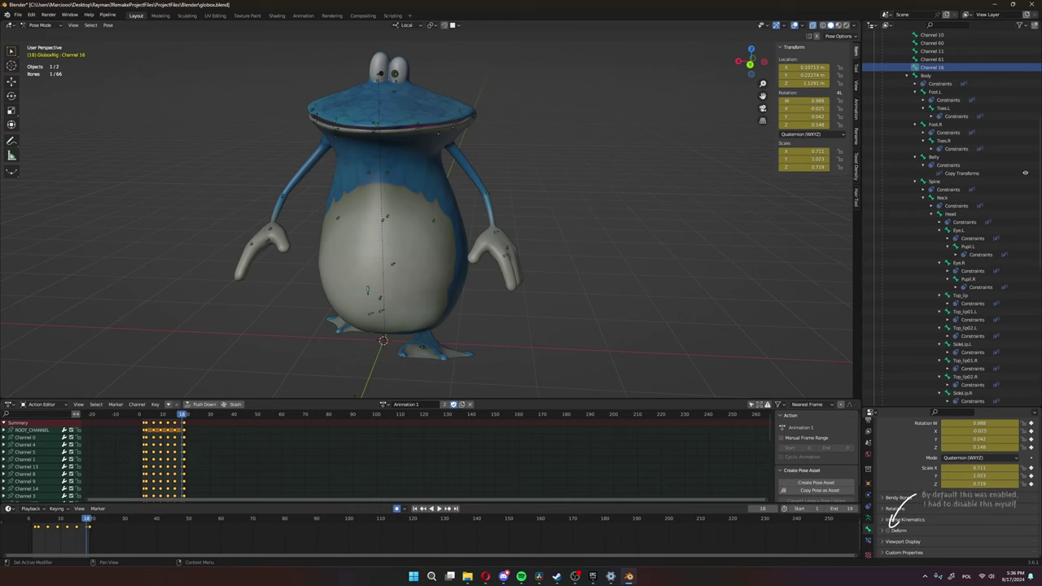
- Open the FBX export for globox.fbx and look through its export options
click(17, 15)
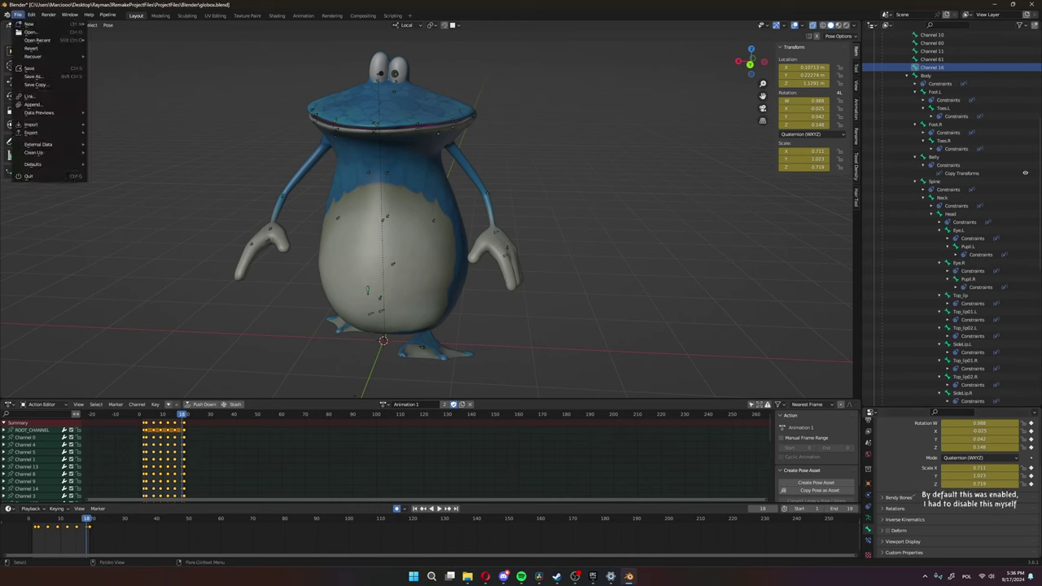
mouse_move(33, 132)
click(114, 213)
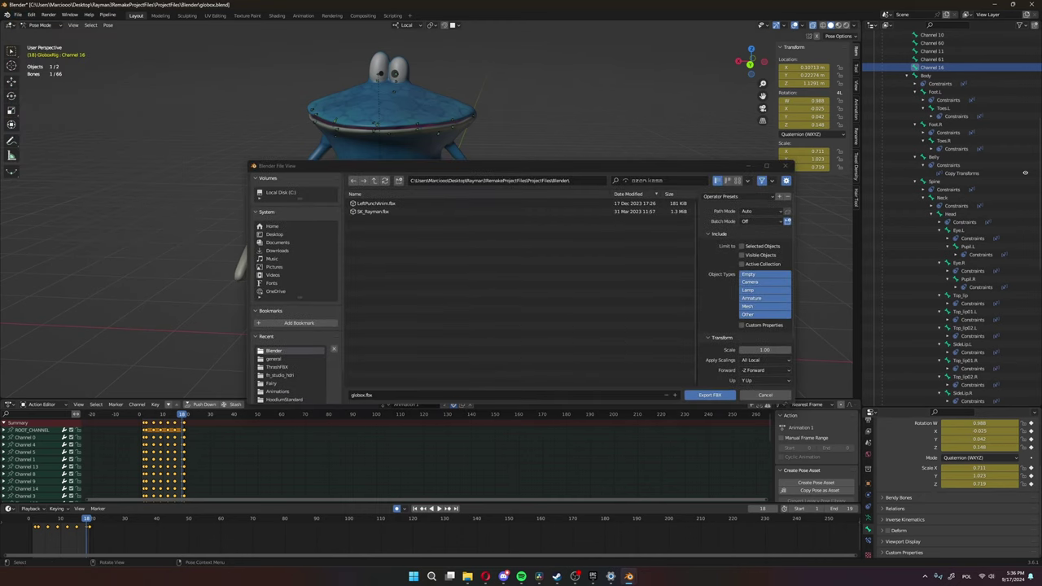
click(721, 371)
scroll(744, 342, down, 3)
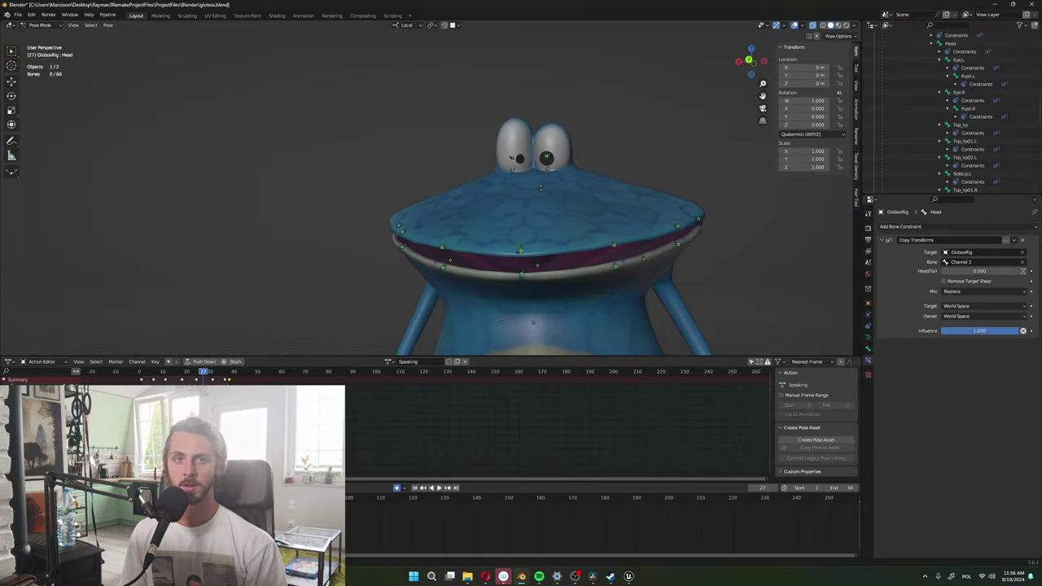
- Slightly rotate Globox's Head bone with a trackball rotation at frame 27 of the Speaking action
click(540, 187)
key(r)
key(r)
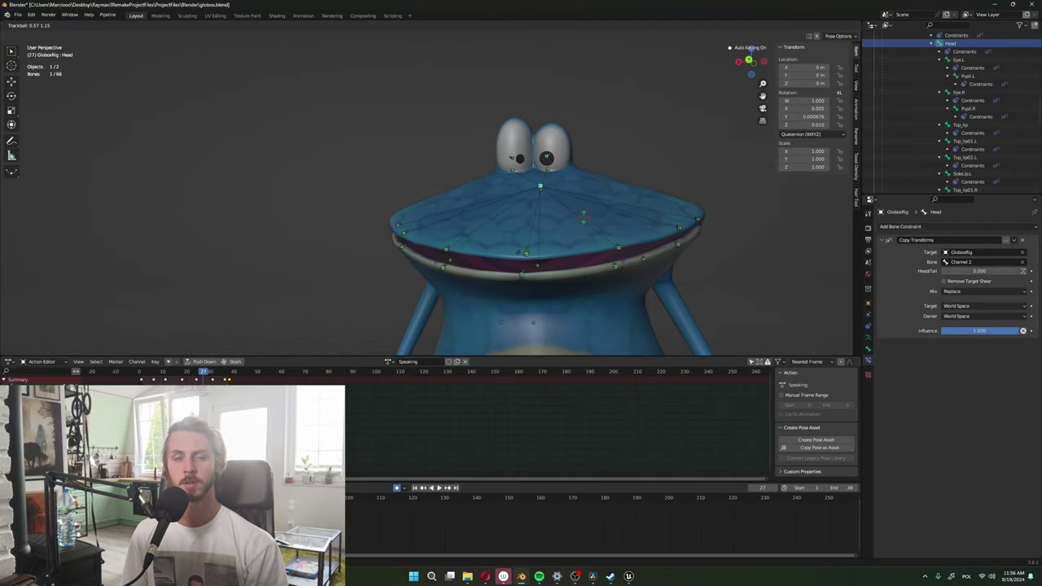
click(581, 216)
- Open Globox's mouth by raising the middle upper-lip bone and lowering the BotLip bone
click(527, 254)
key(g)
click(529, 238)
click(522, 275)
key(g)
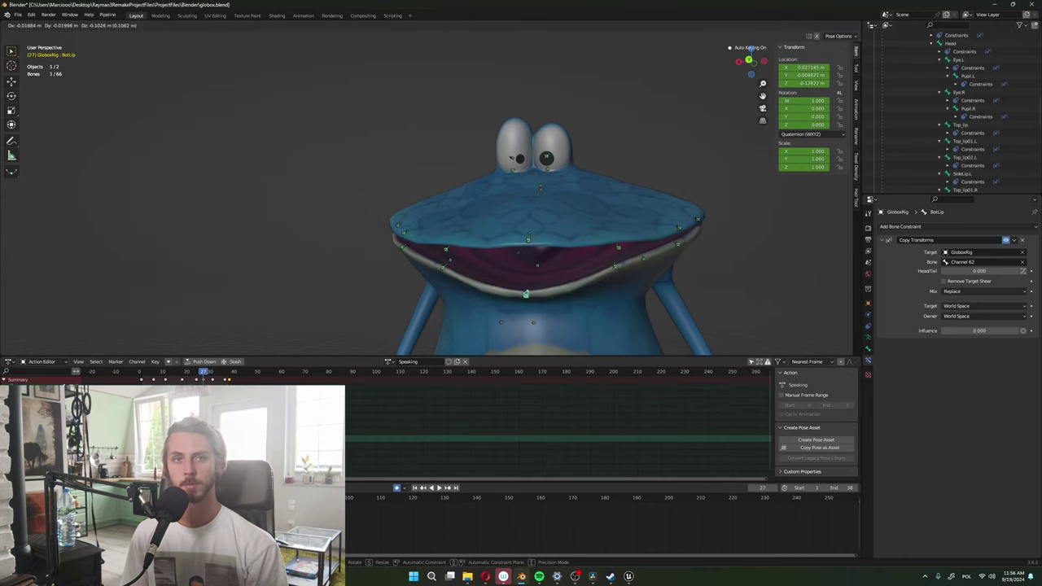
click(526, 295)
key(g)
click(532, 285)
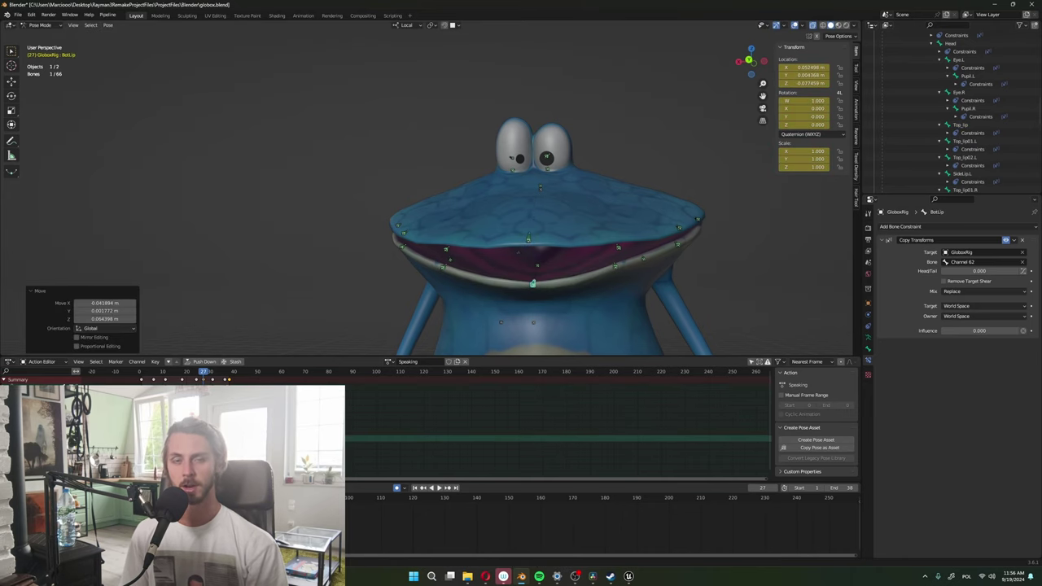
- Move the BotLip01.R bone slightly down and outward, and start moving the mouth-corner bone on Globox's left side
click(443, 267)
key(g)
click(437, 277)
mouse_move(437, 278)
middle_down()
mouse_move(456, 273)
mouse_move(436, 265)
middle_up()
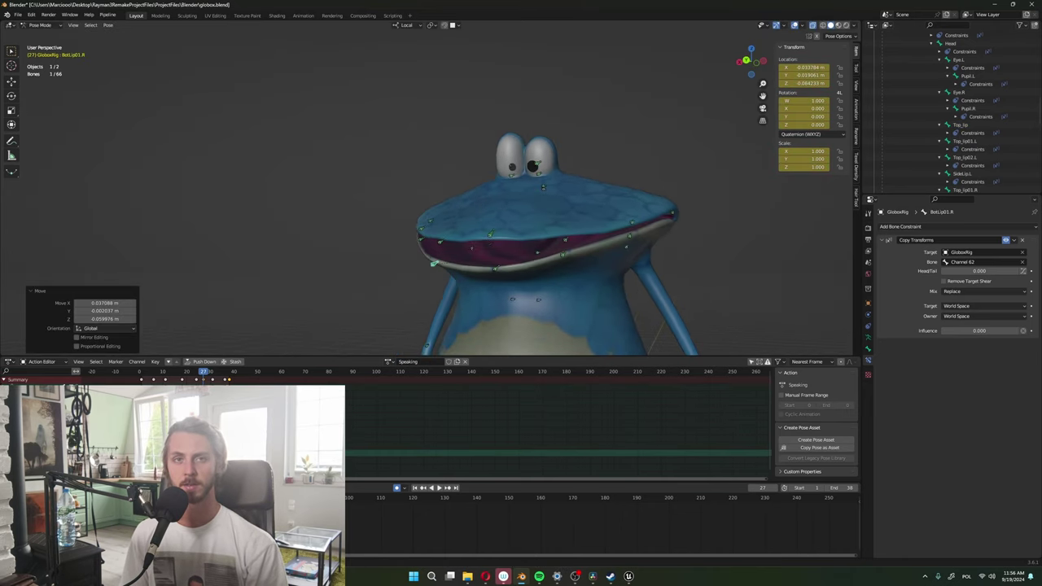
click(672, 214)
middle_drag(672, 214, 682, 217)
key(g)
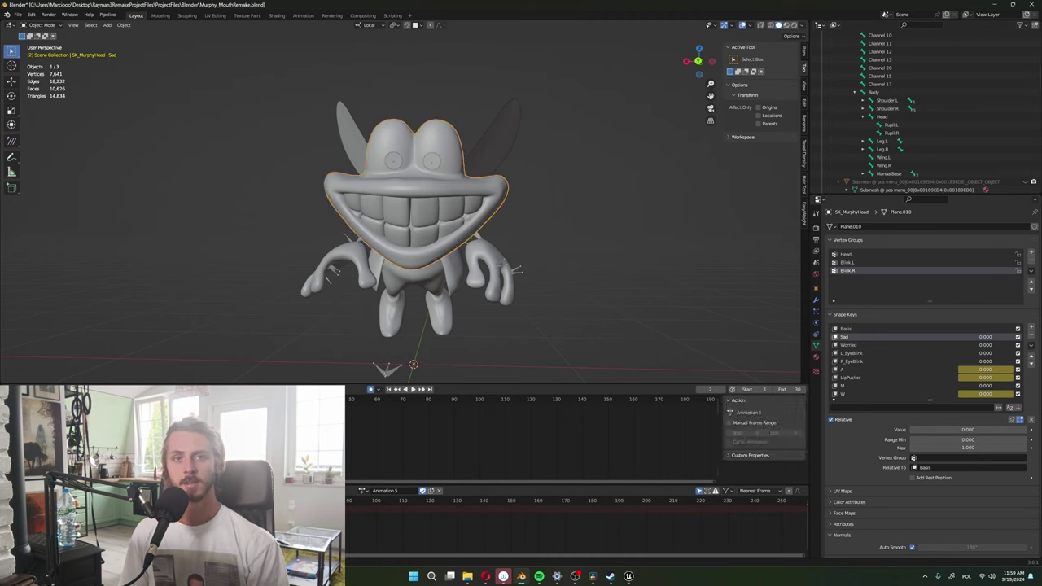
- Go through the shape keys of SK_MurphyHead, including Sad, Worried, both eye blinks, LipPucker, M and W
mouse_move(910, 430)
mouse_down()
mouse_move(1027, 429)
mouse_move(909, 429)
mouse_up()
click(895, 345)
click(895, 353)
click(851, 360)
click(850, 369)
click(851, 377)
click(850, 385)
click(851, 393)
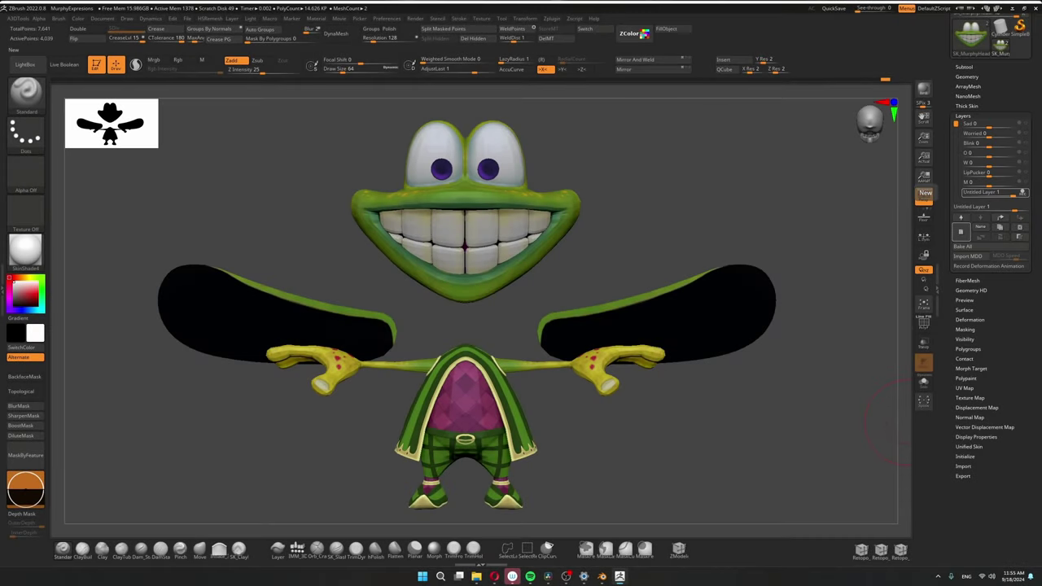
- In ZBrush, enlarge the Move brush to a draw size of about 212 and squash Murphy's head downward on Untitled Layer 1
key(s)
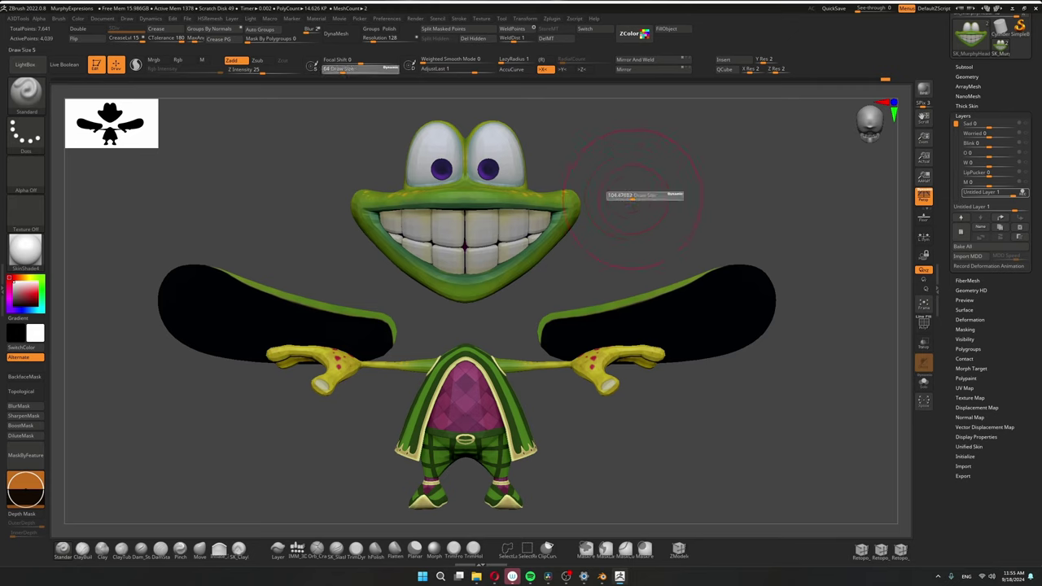
click(199, 550)
key(s)
drag(591, 192, 608, 192)
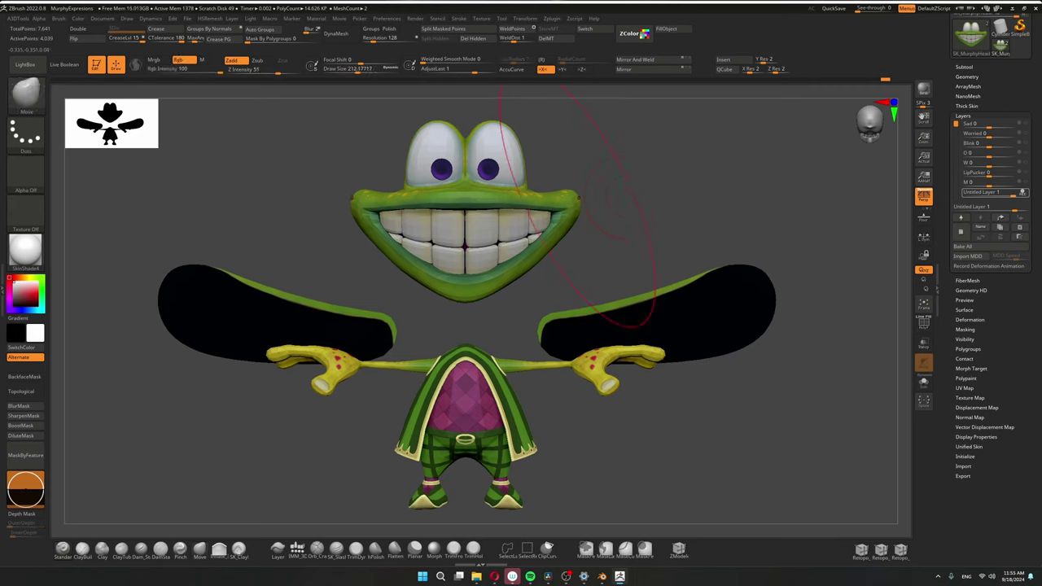
drag(537, 167, 547, 246)
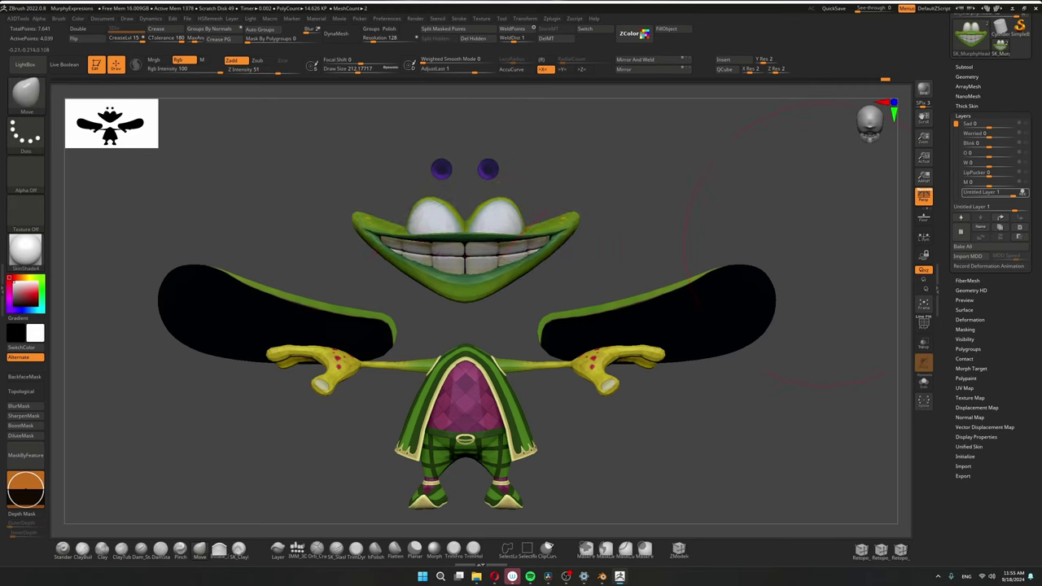
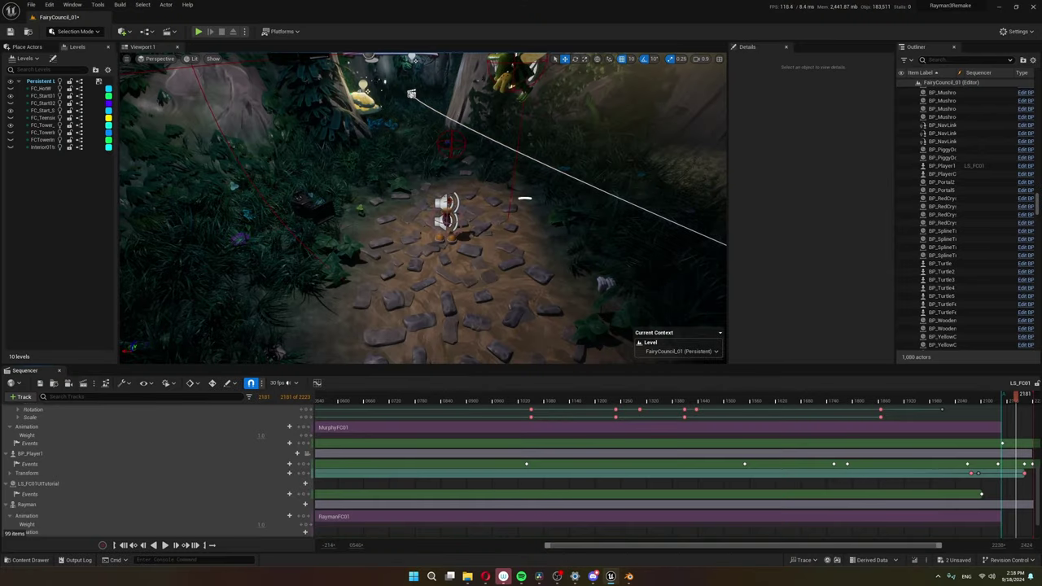
- Switch to Unreal, select BP_Player1 in FairyCouncil_01 and move the LS_FC01 playhead forward toward the player's last event keys
click(446, 218)
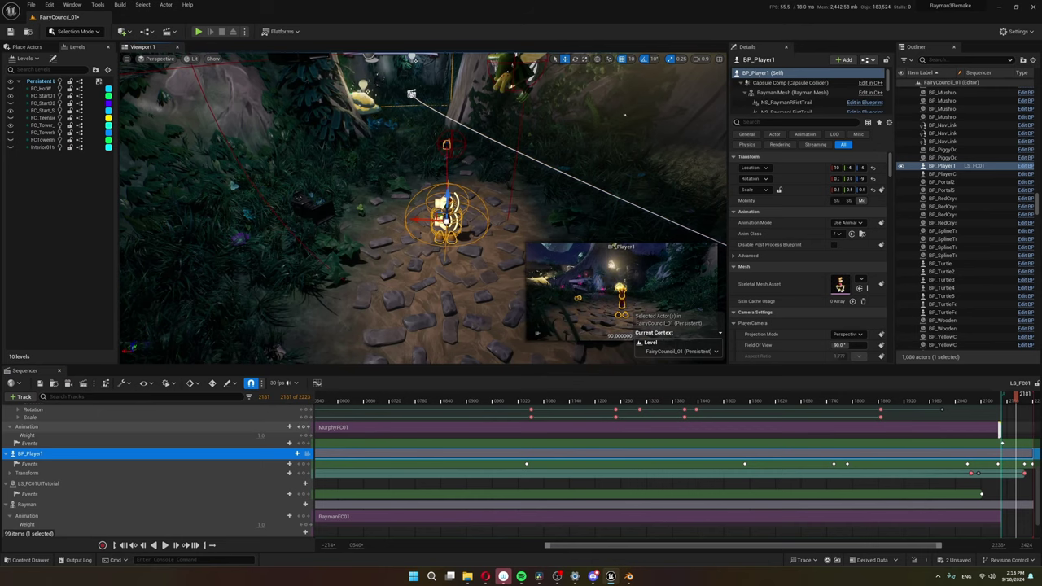
drag(1016, 396, 1023, 396)
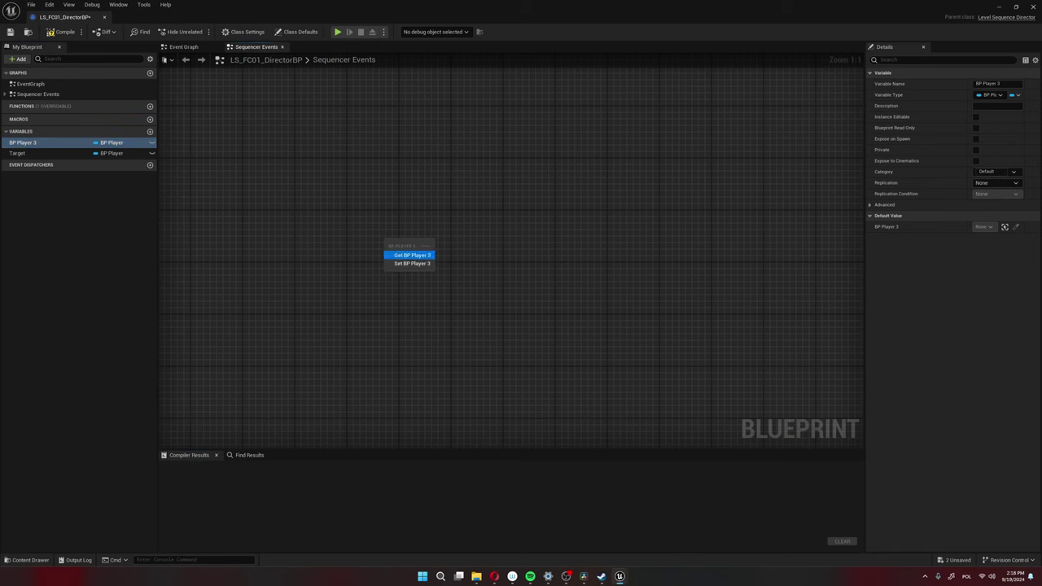
- Add a Set Actor Location node in the Sequencer Events graph with the BP Player 3 reference as its target
drag(429, 243, 506, 247)
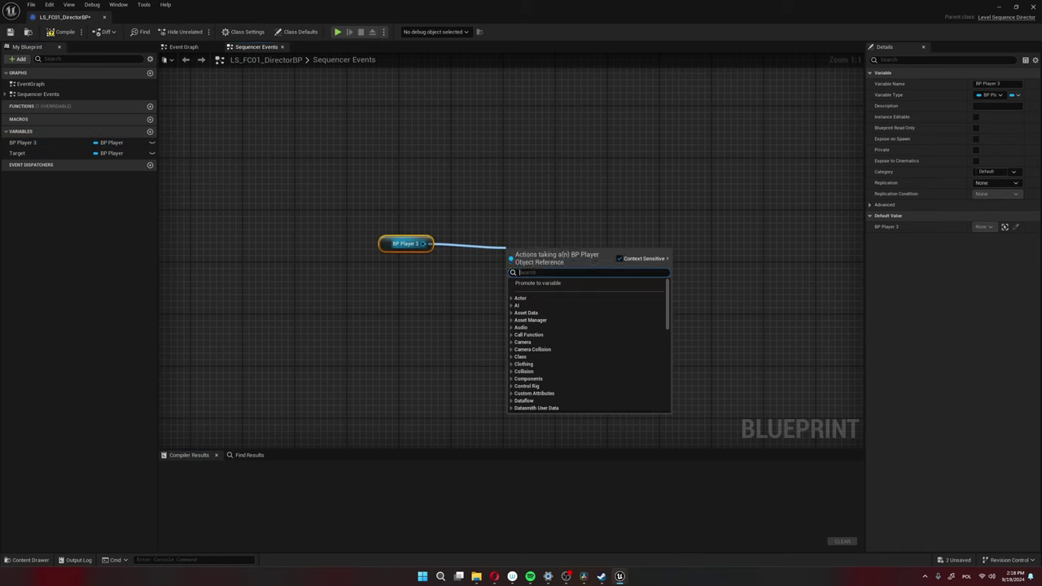
text(set actor location)
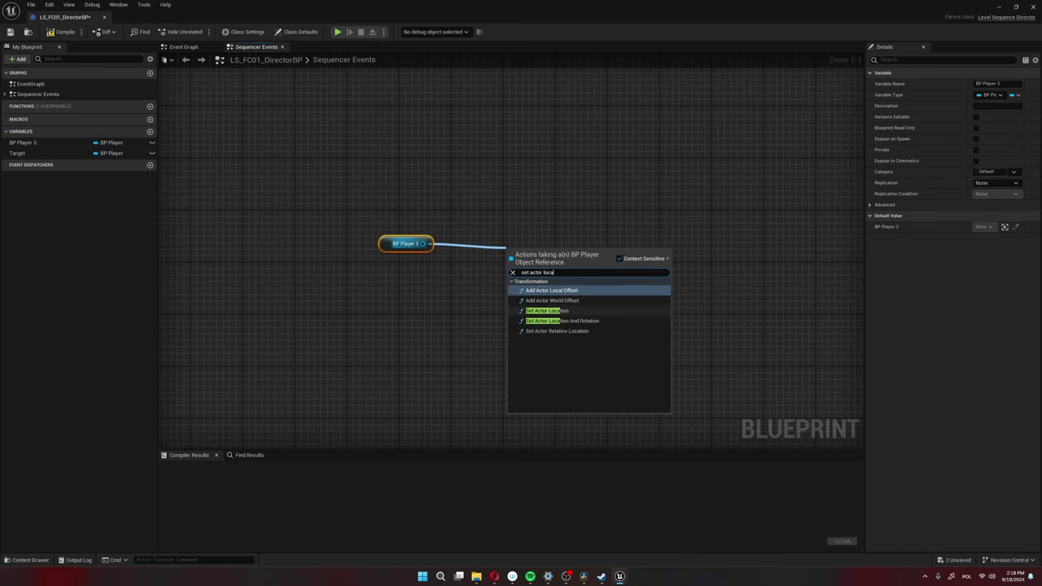
key(Return)
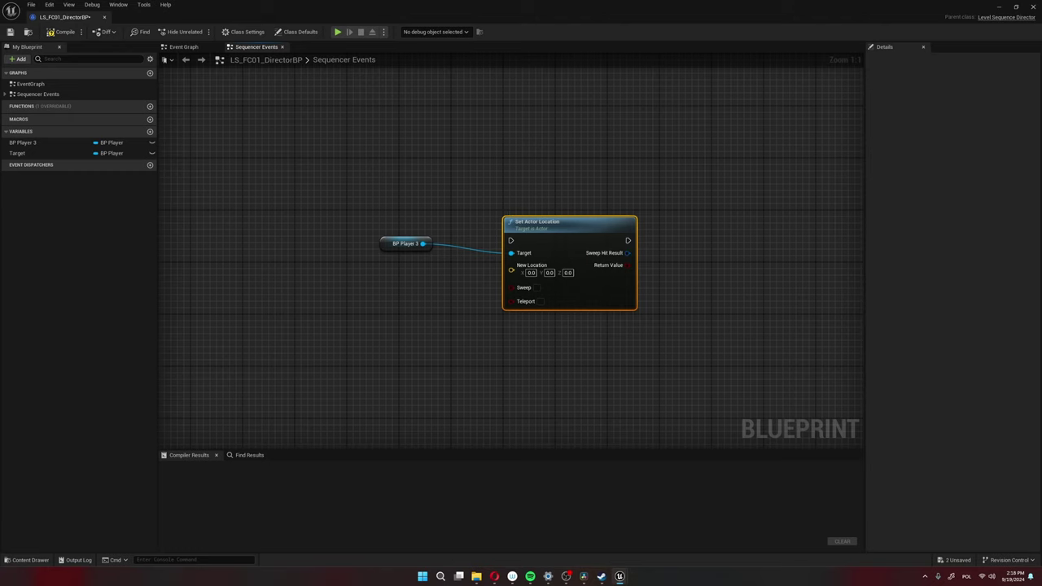
- Create a custom event named setlocation, wire its execution to Set Actor Location, and place it above the BP Player 3 reference
right_click(363, 284)
text(custom)
key(Return)
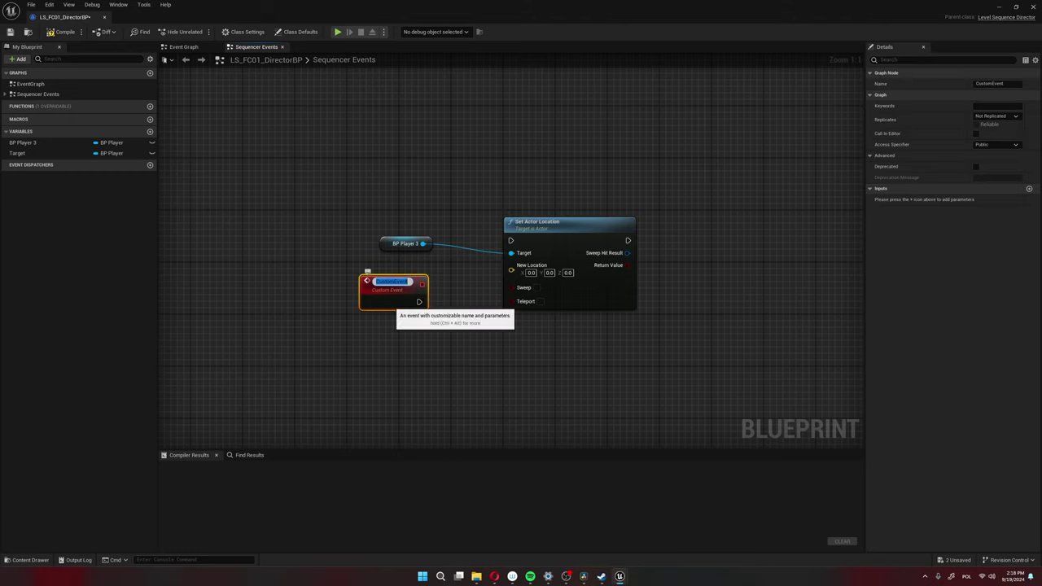
text(setlocation)
key(Return)
drag(408, 302, 512, 241)
drag(370, 281, 384, 196)
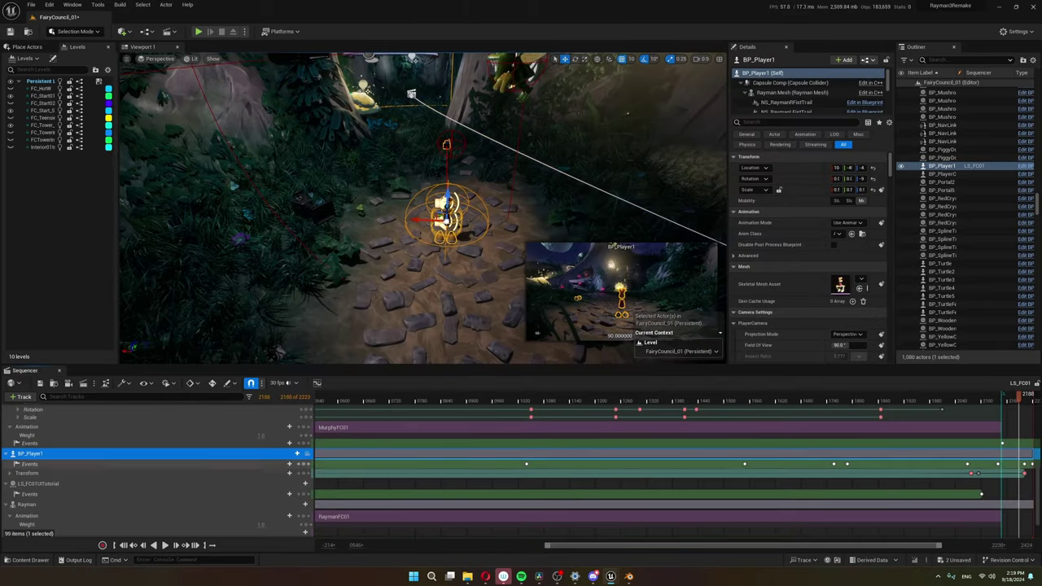
- Set When Finished to Keep State for the transform section of BP_Player1 in LS_FC01
click(65, 472)
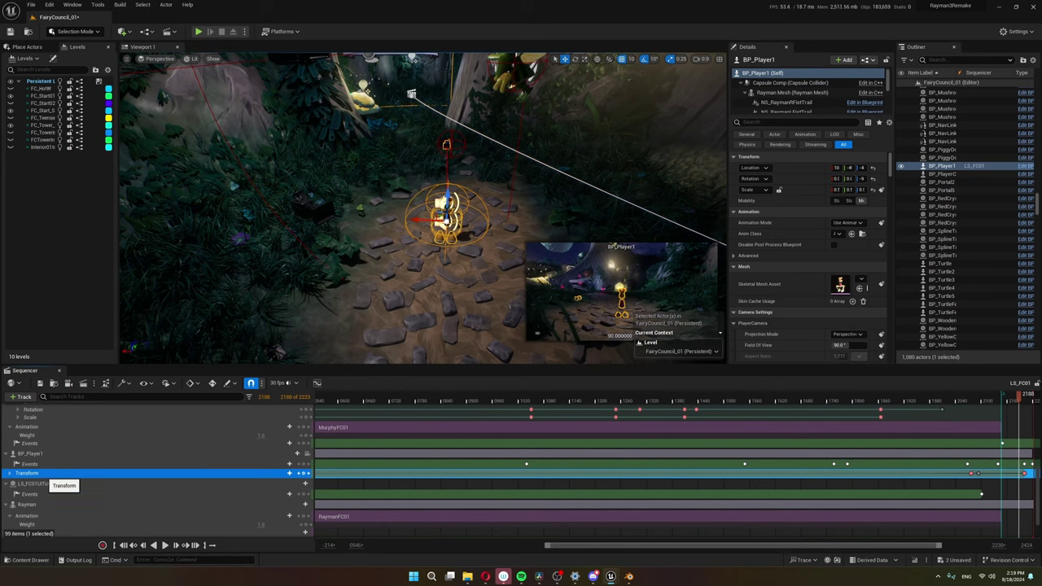
right_click(768, 471)
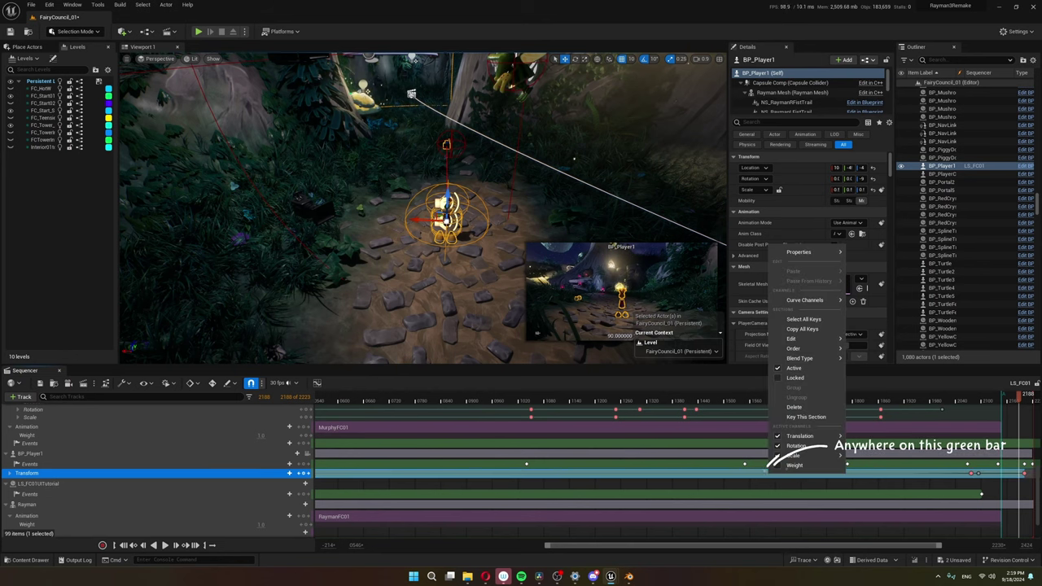
mouse_move(799, 252)
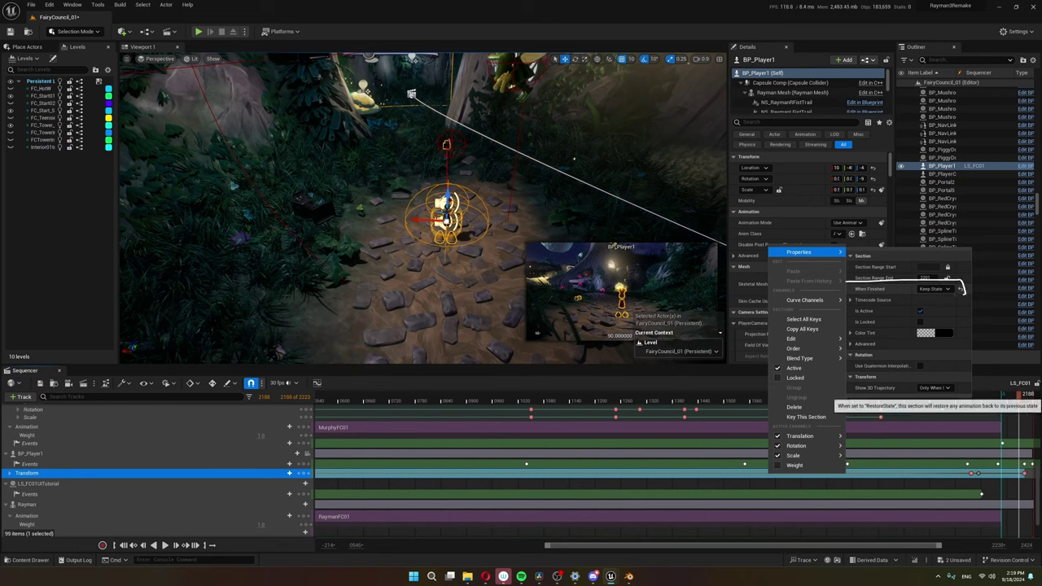
click(934, 289)
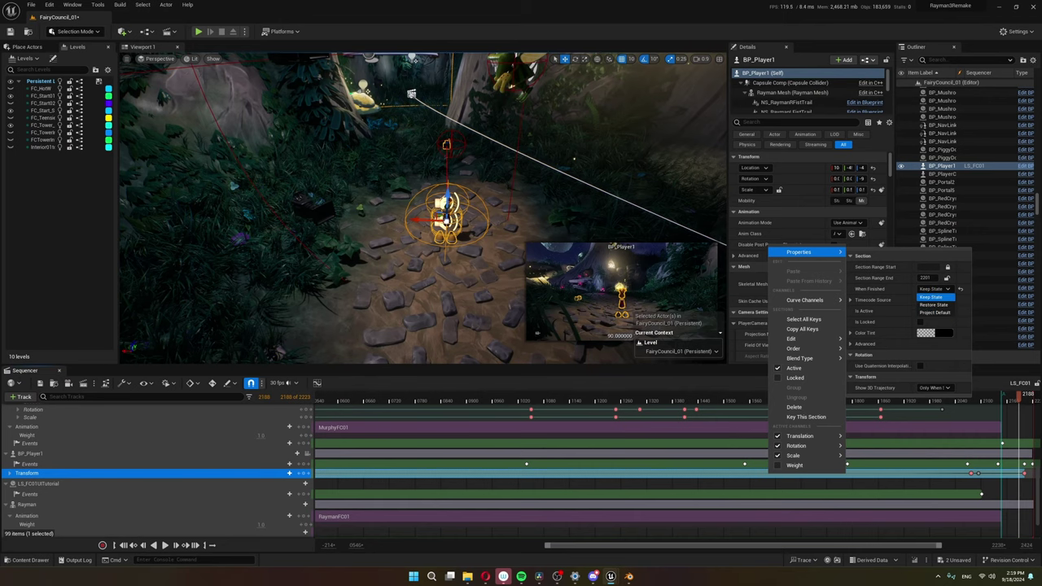
click(934, 297)
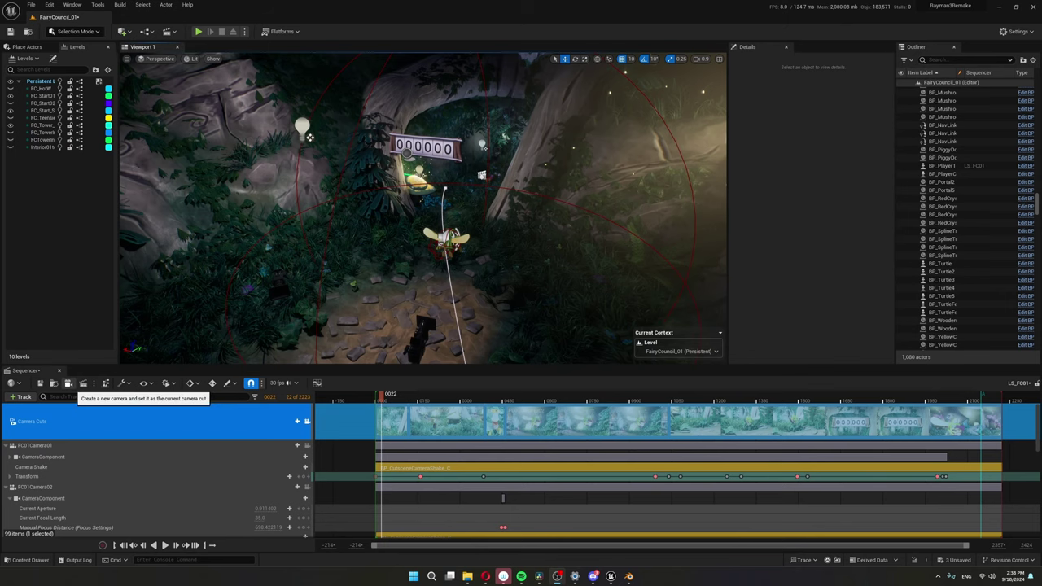
- Examine the Camera Cuts track of LS_FC01 and scrub the cutscene to frame 642 to preview its camera shots
click(105, 382)
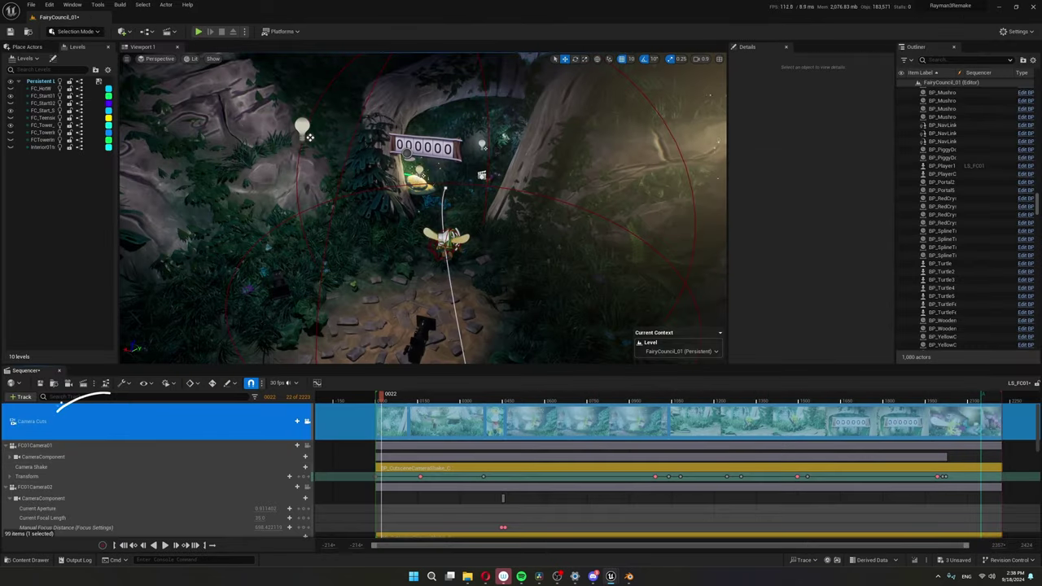
click(34, 420)
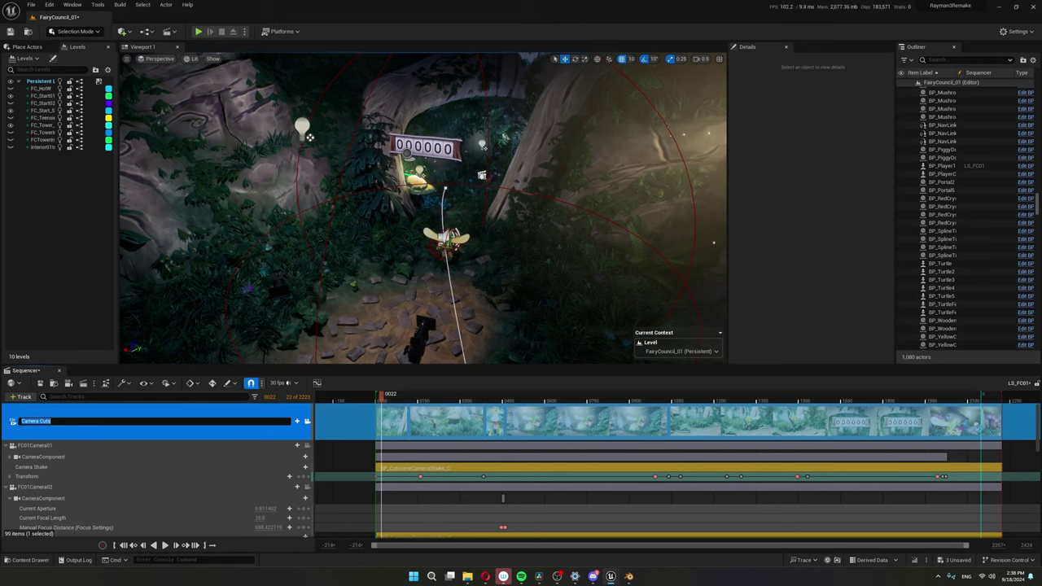
key(Escape)
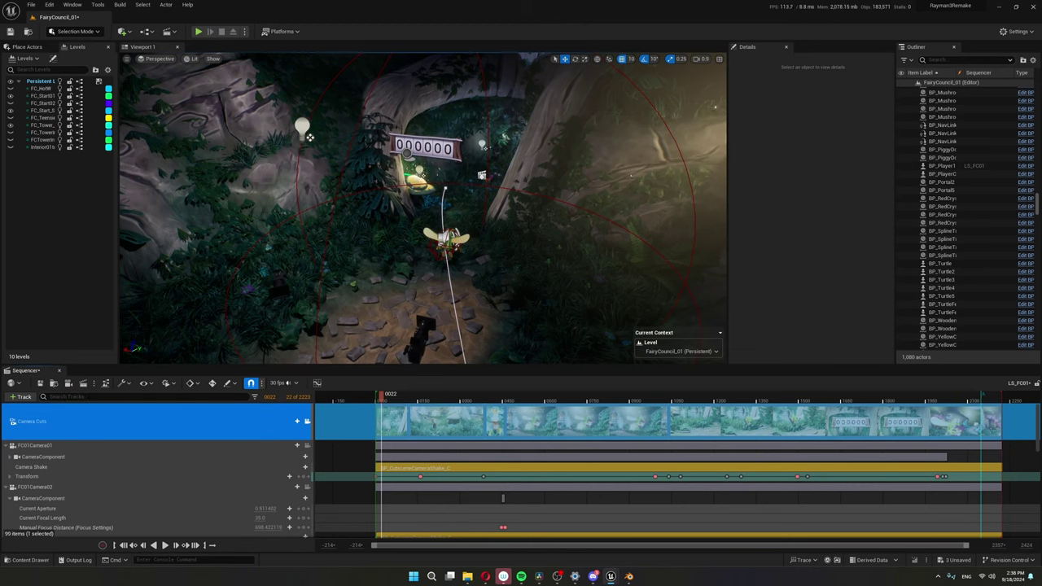
drag(381, 395, 473, 396)
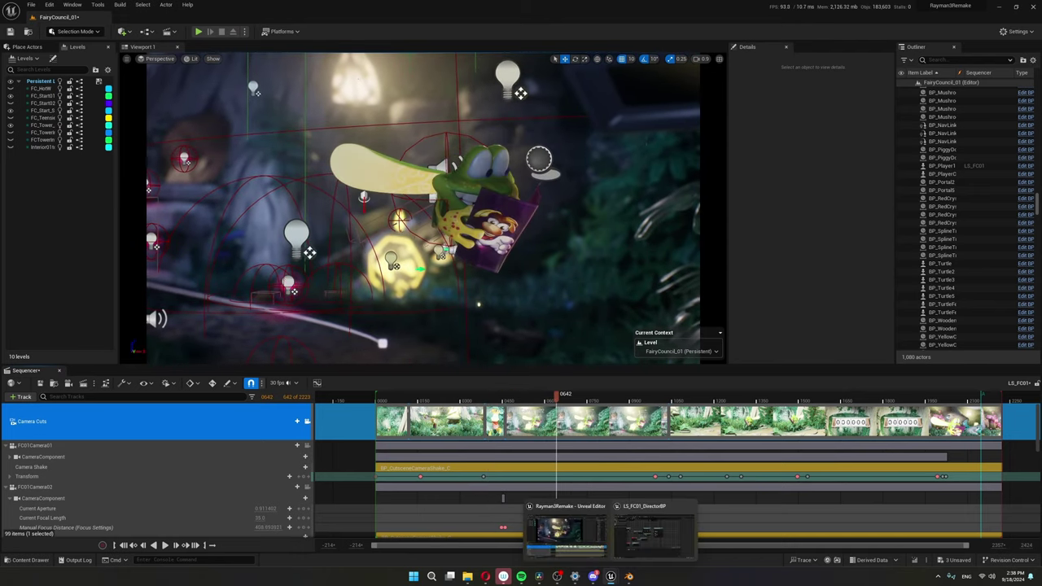
- Check the CameraCut1 event with Set View Target with Blend in LS_FC01_DirectorBP, and return to LS_FC01 to scrub to frame 1016
click(640, 542)
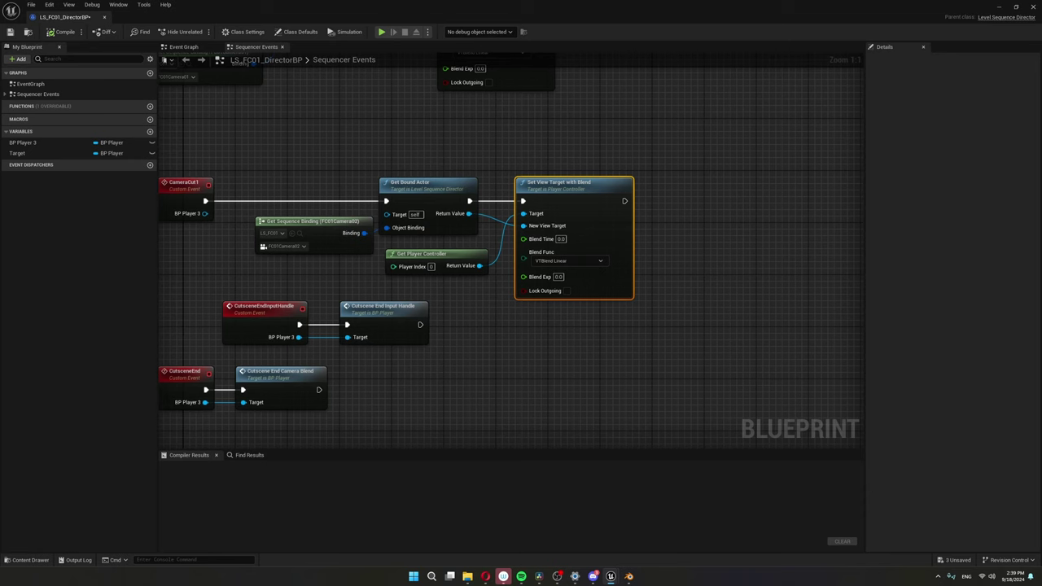
key(alt+Tab)
drag(556, 397, 578, 398)
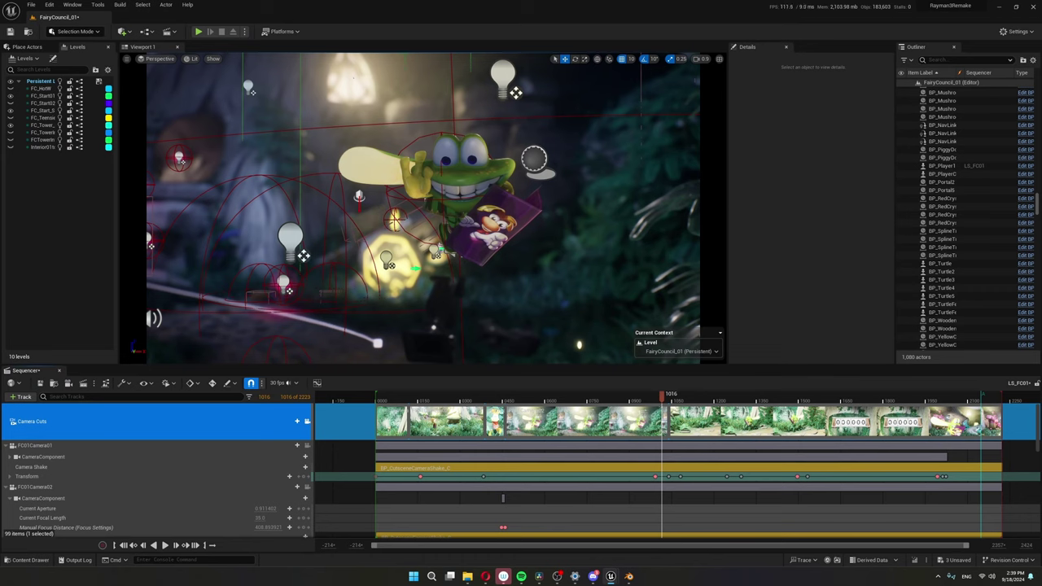
- Compare the free viewport with the camera-cut view, moving the LS_FC01 playhead to frame 1147 and locking the viewport to Camera Cuts again
right_click(210, 425)
click(289, 263)
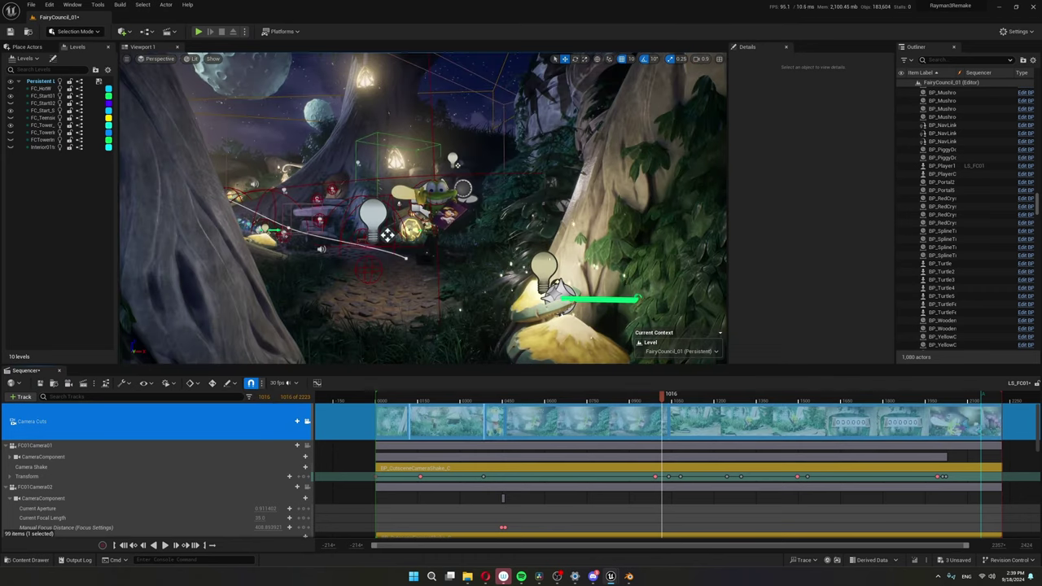
mouse_move(386, 397)
mouse_down()
mouse_move(441, 397)
mouse_move(381, 397)
mouse_up()
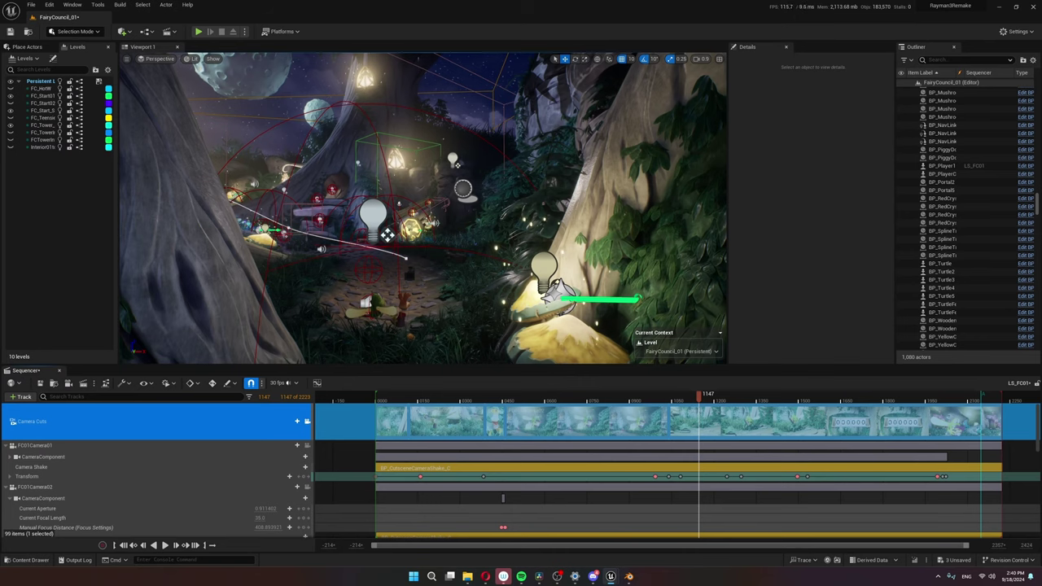
right_click(232, 195)
click(268, 276)
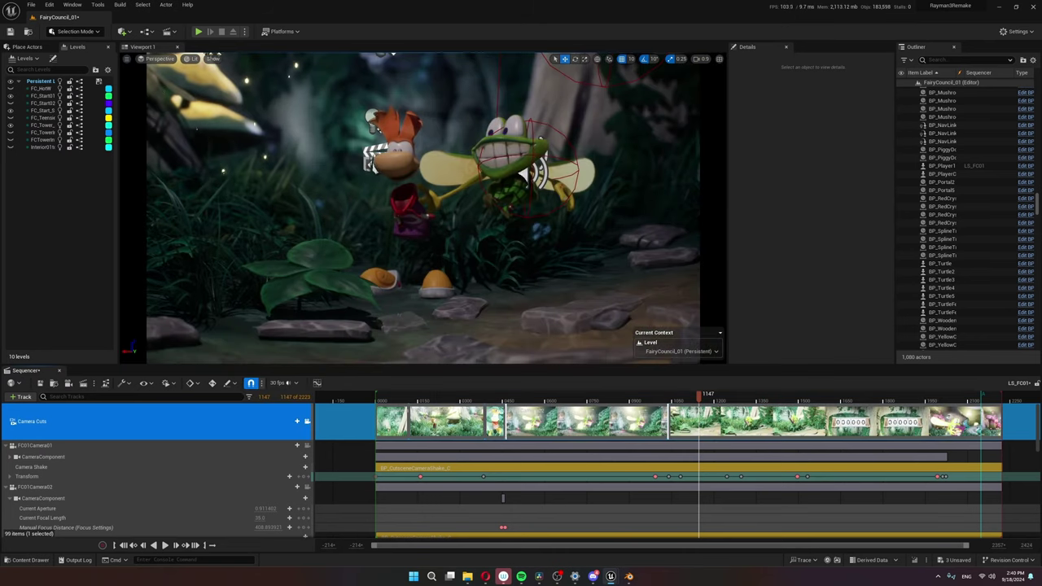